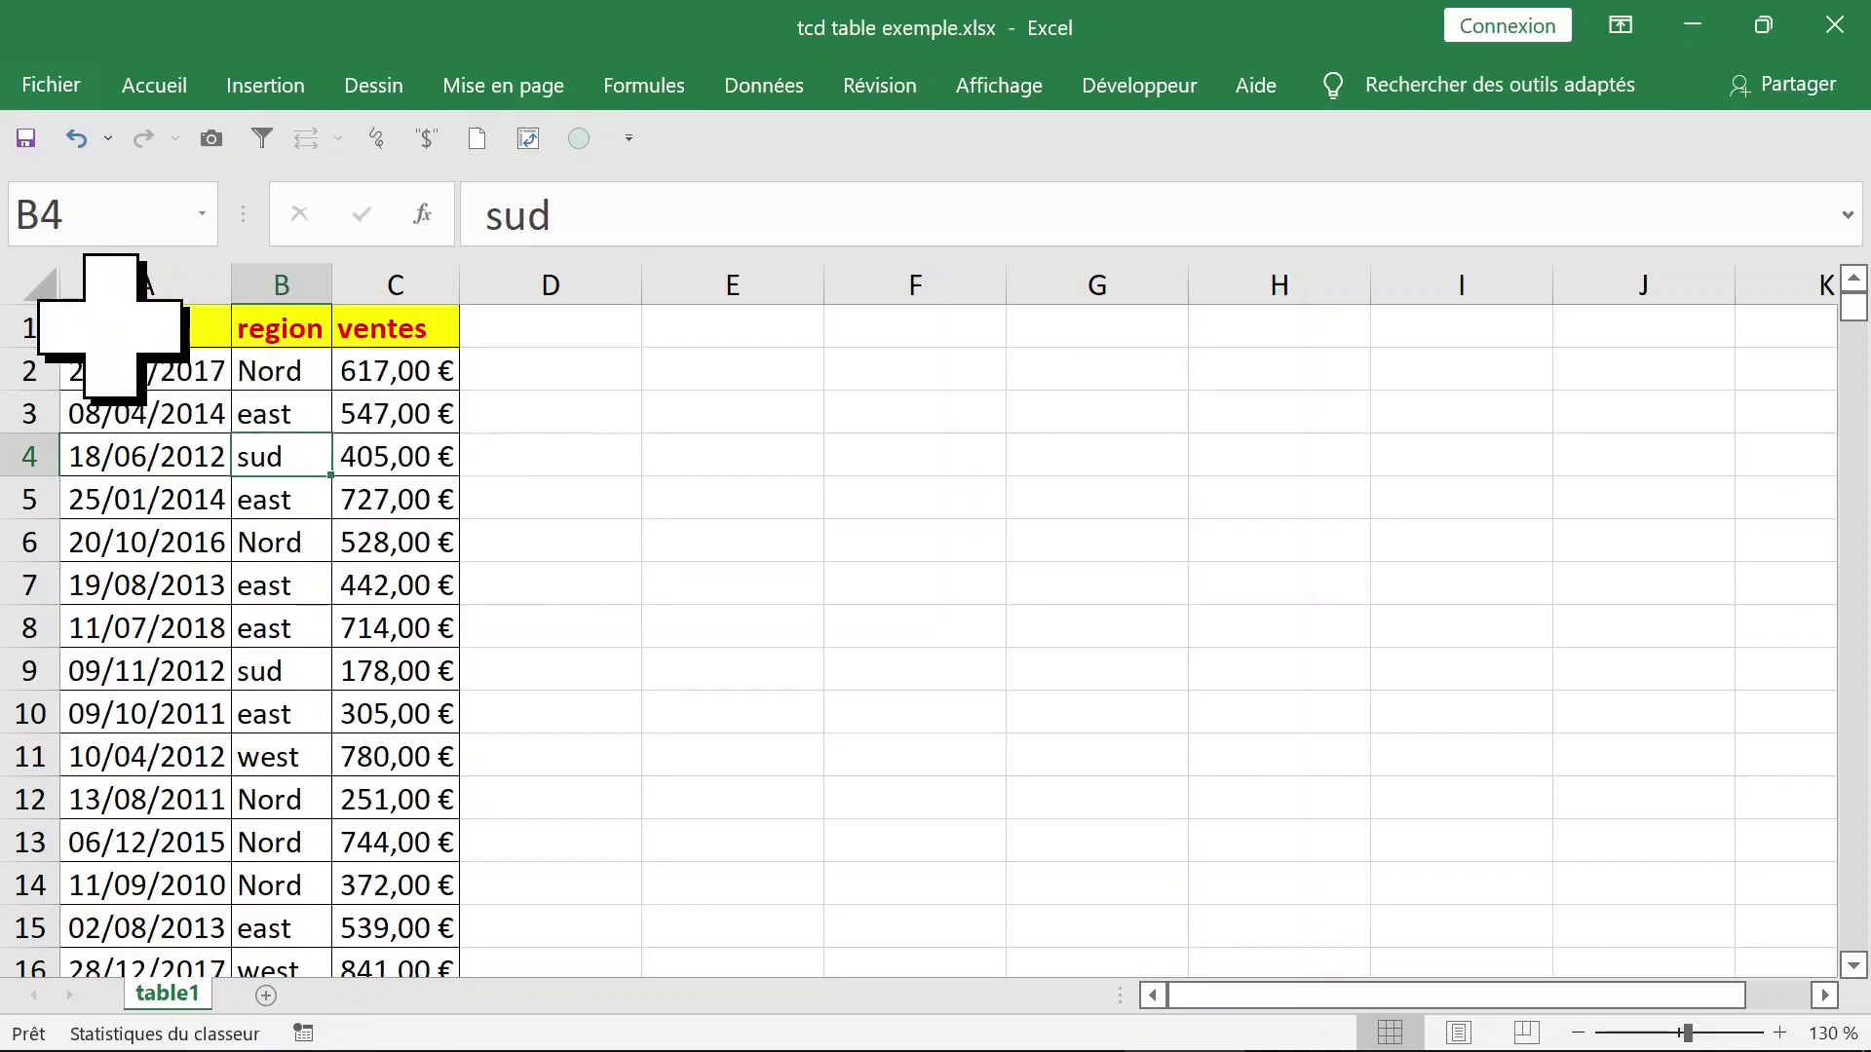
left_click(293, 285)
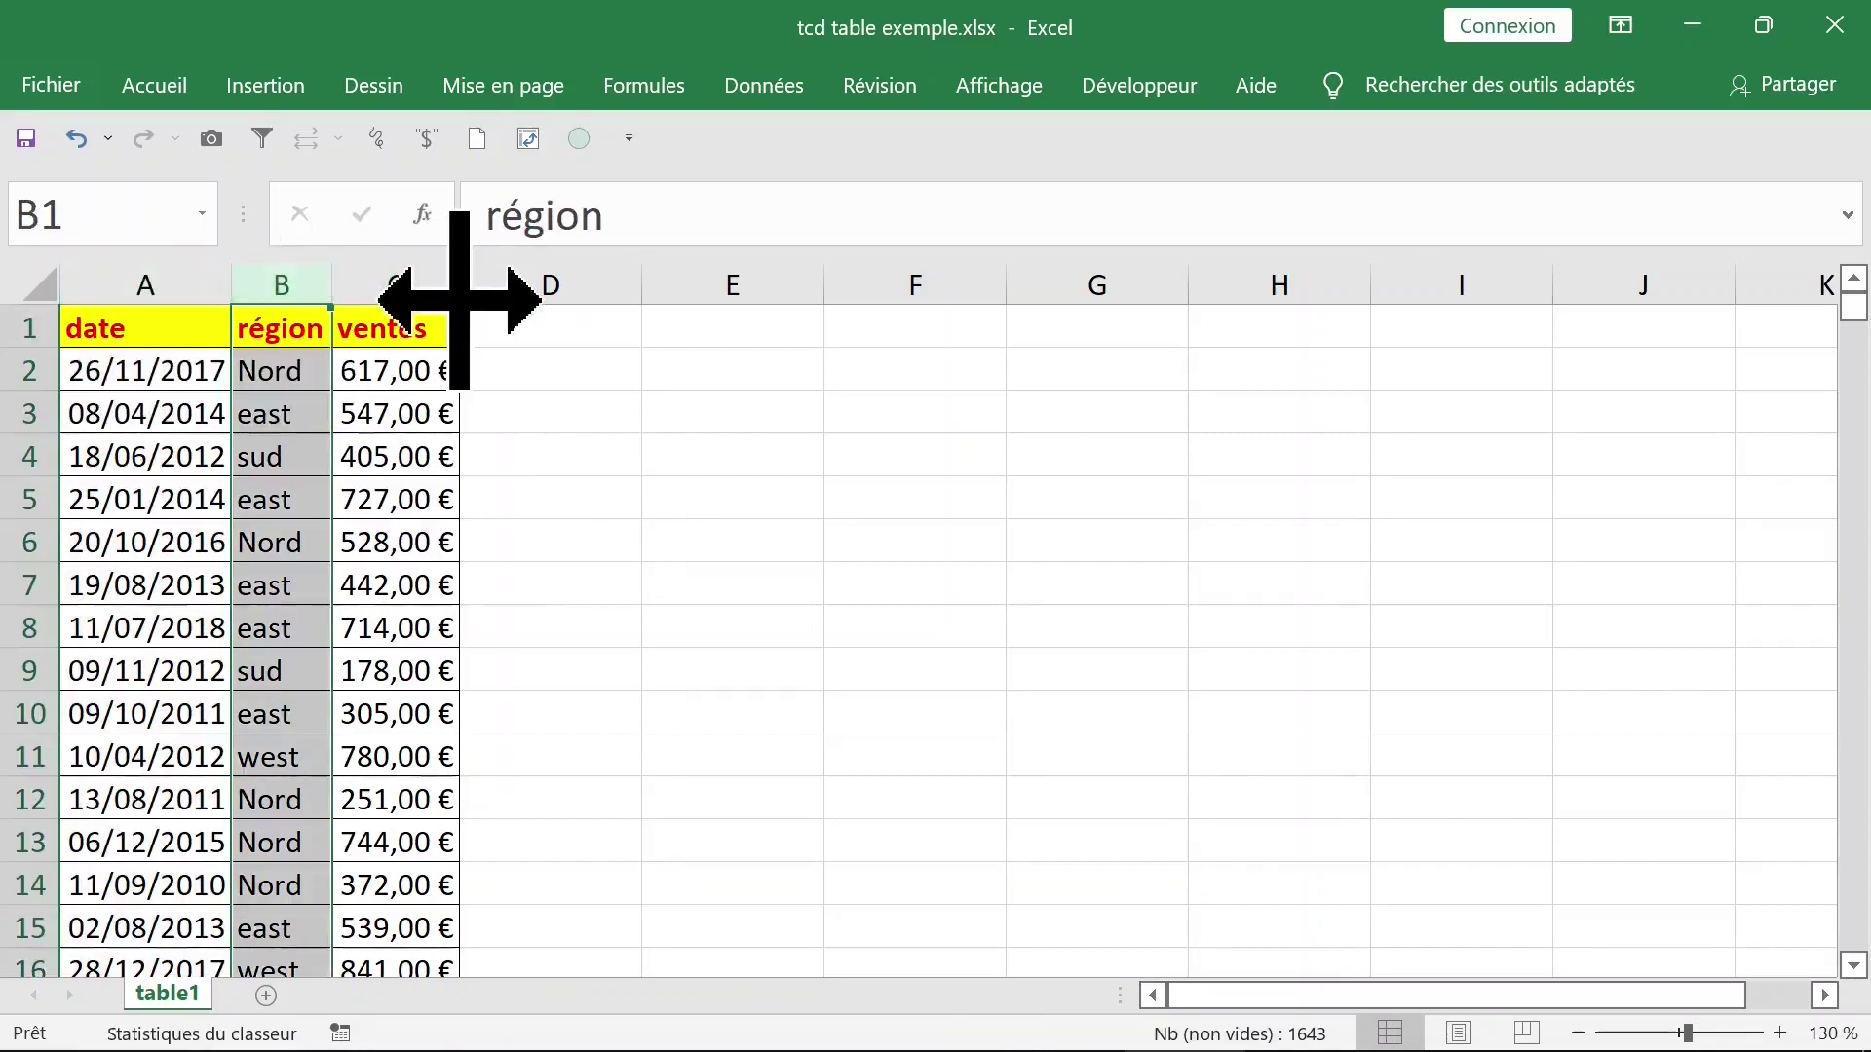
left_click(400, 286)
left_click(292, 499)
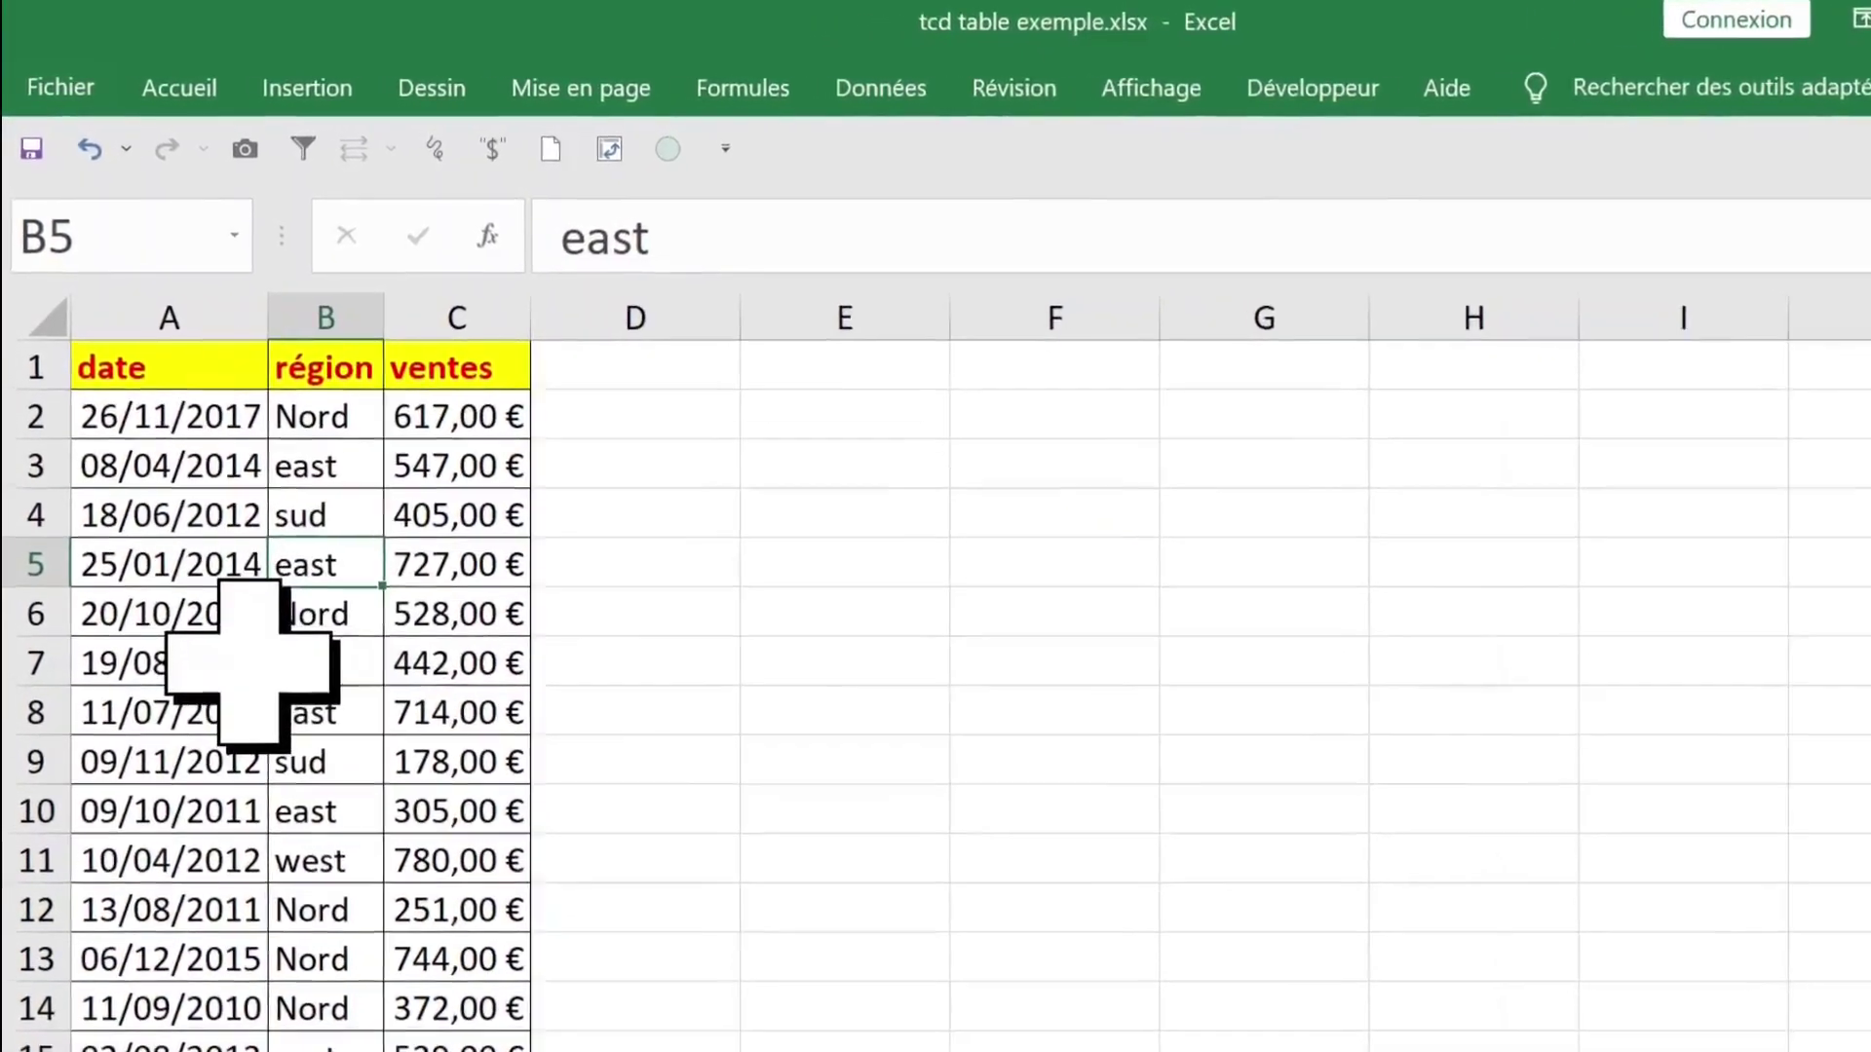
left_click(147, 585)
left_click_drag(146, 413, 395, 713)
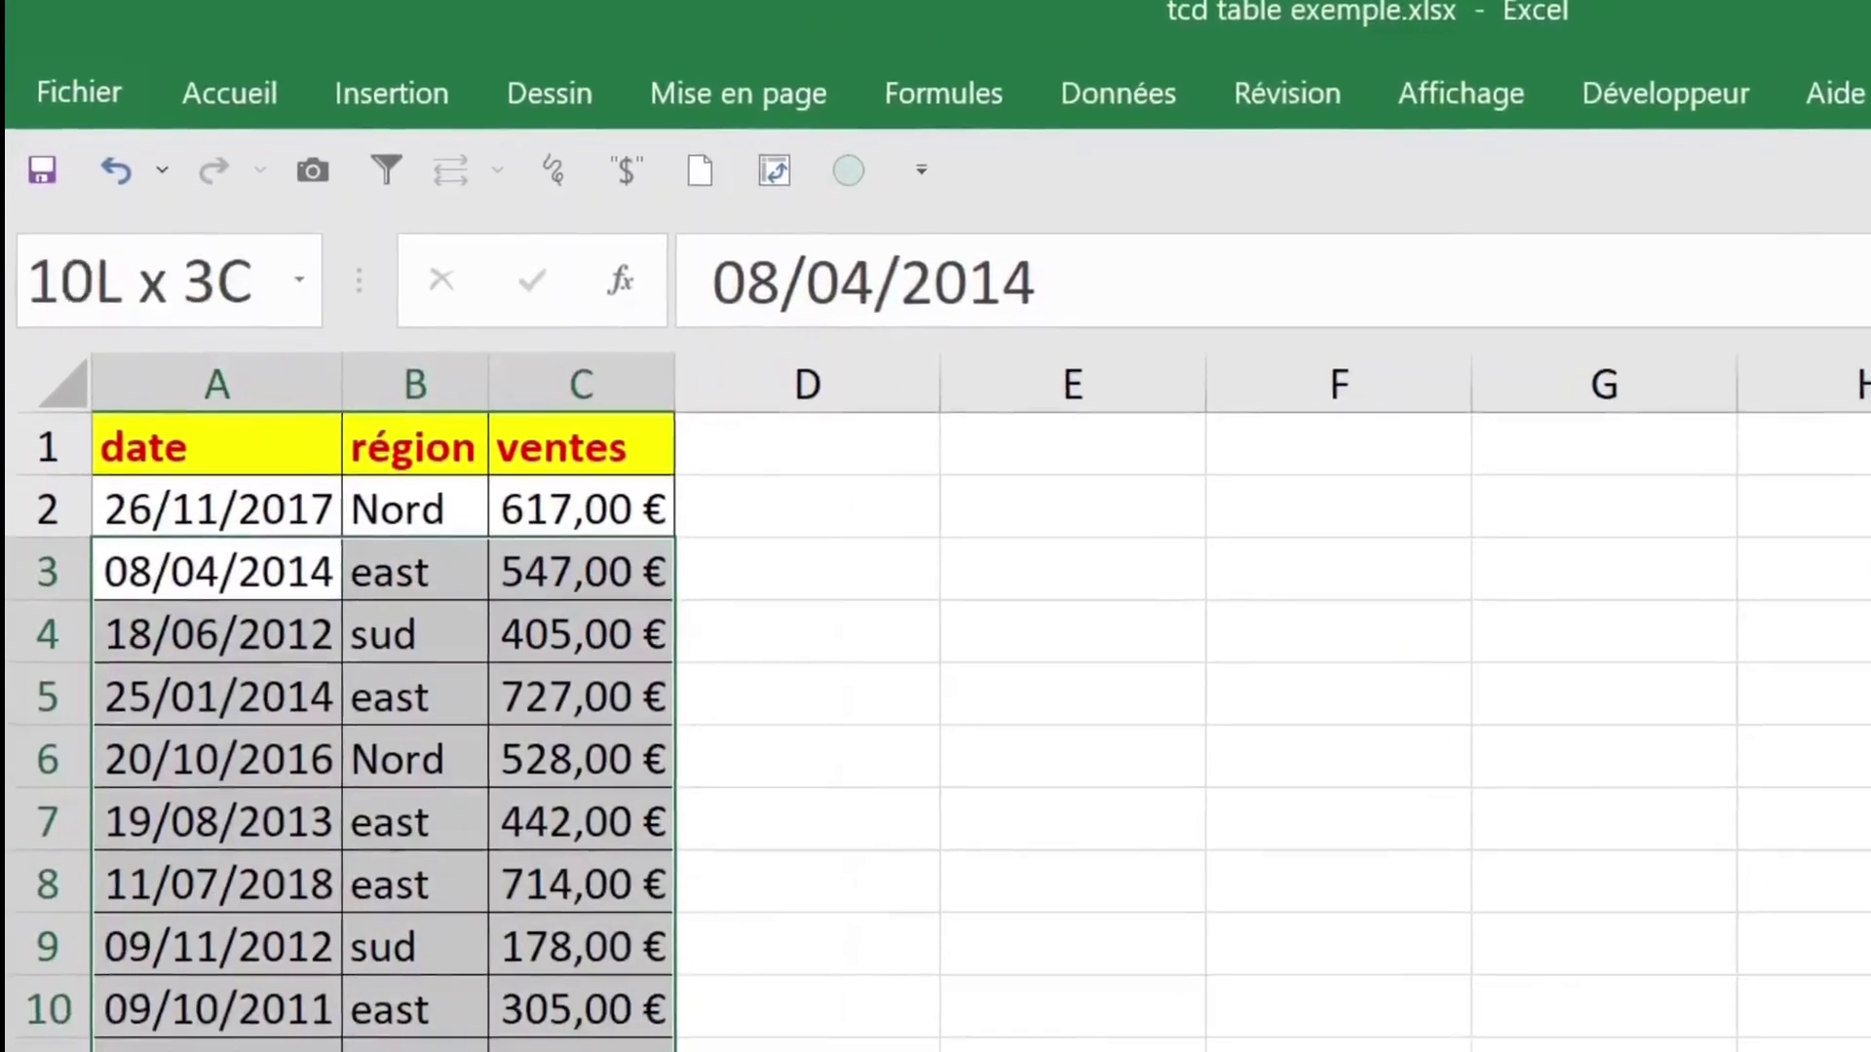
- Insert a pivot table from table1!$A$1:$C$1643 at cell E1 of the existing worksheet and widen its field list
left_click(413, 882)
left_click(390, 92)
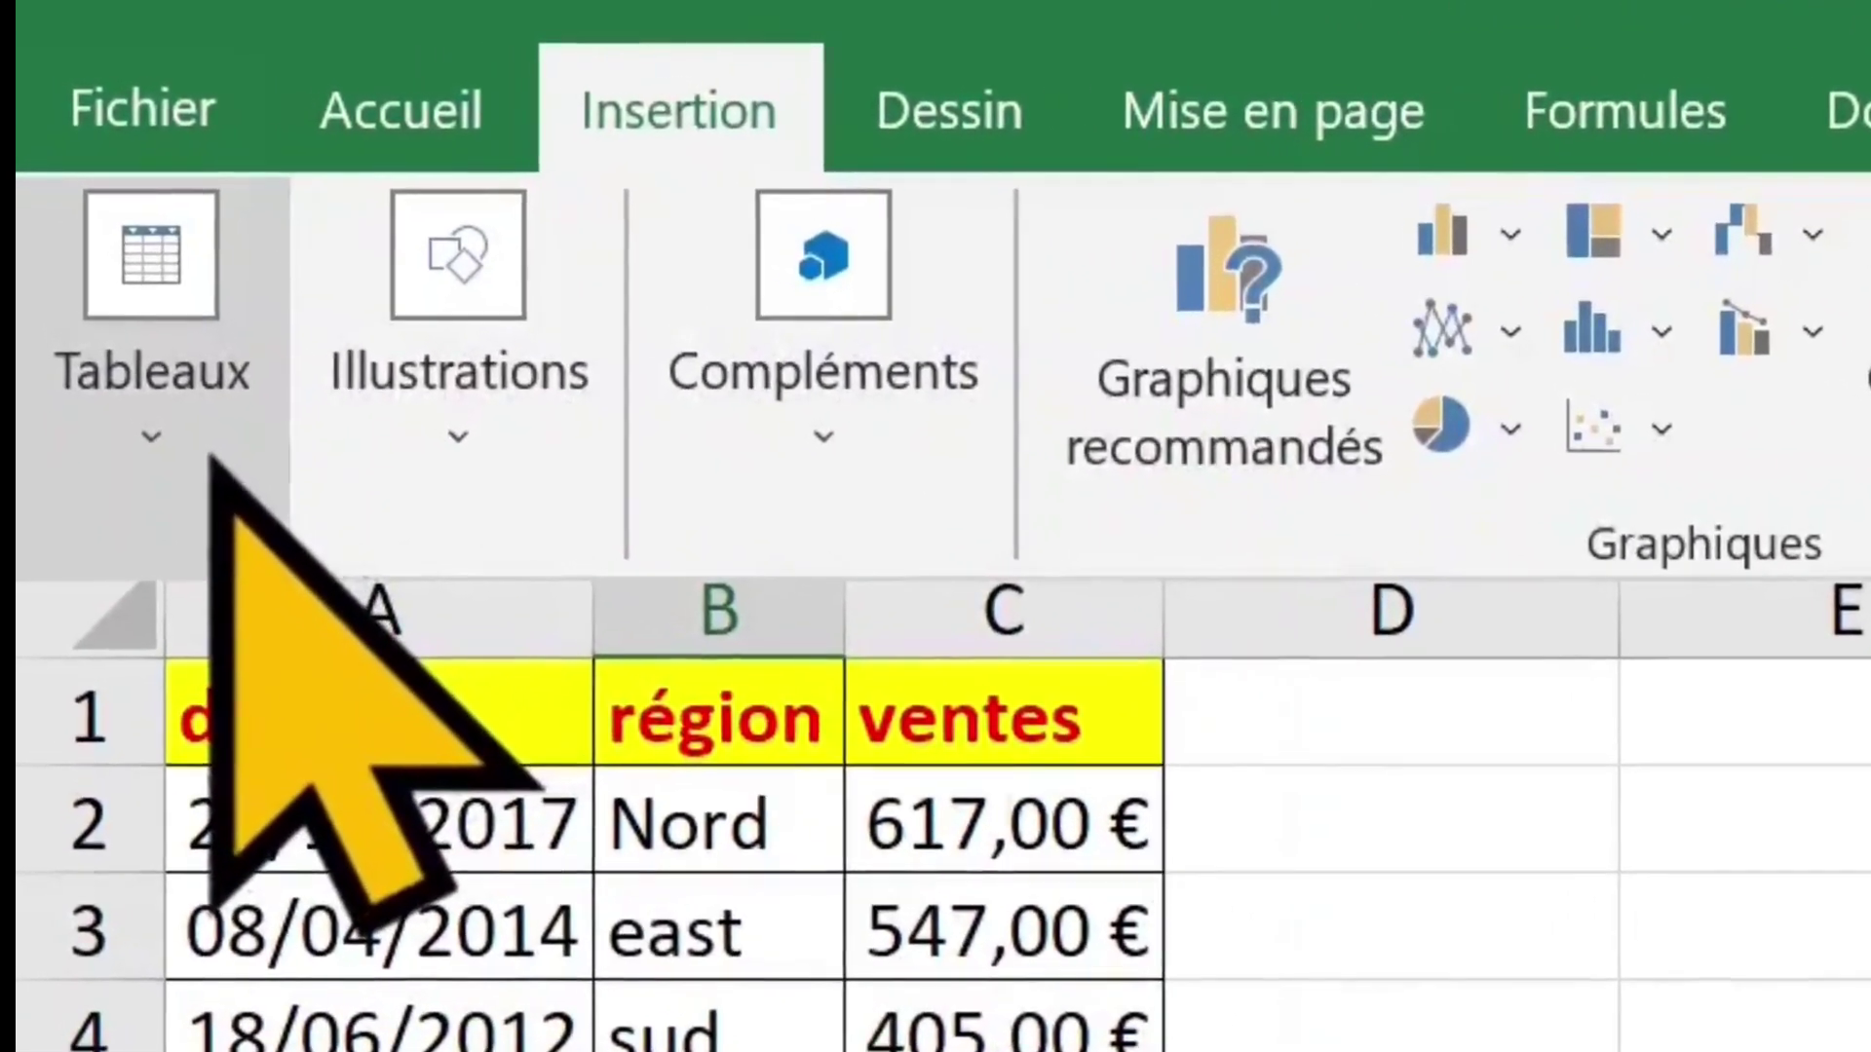
left_click(146, 360)
left_click(234, 777)
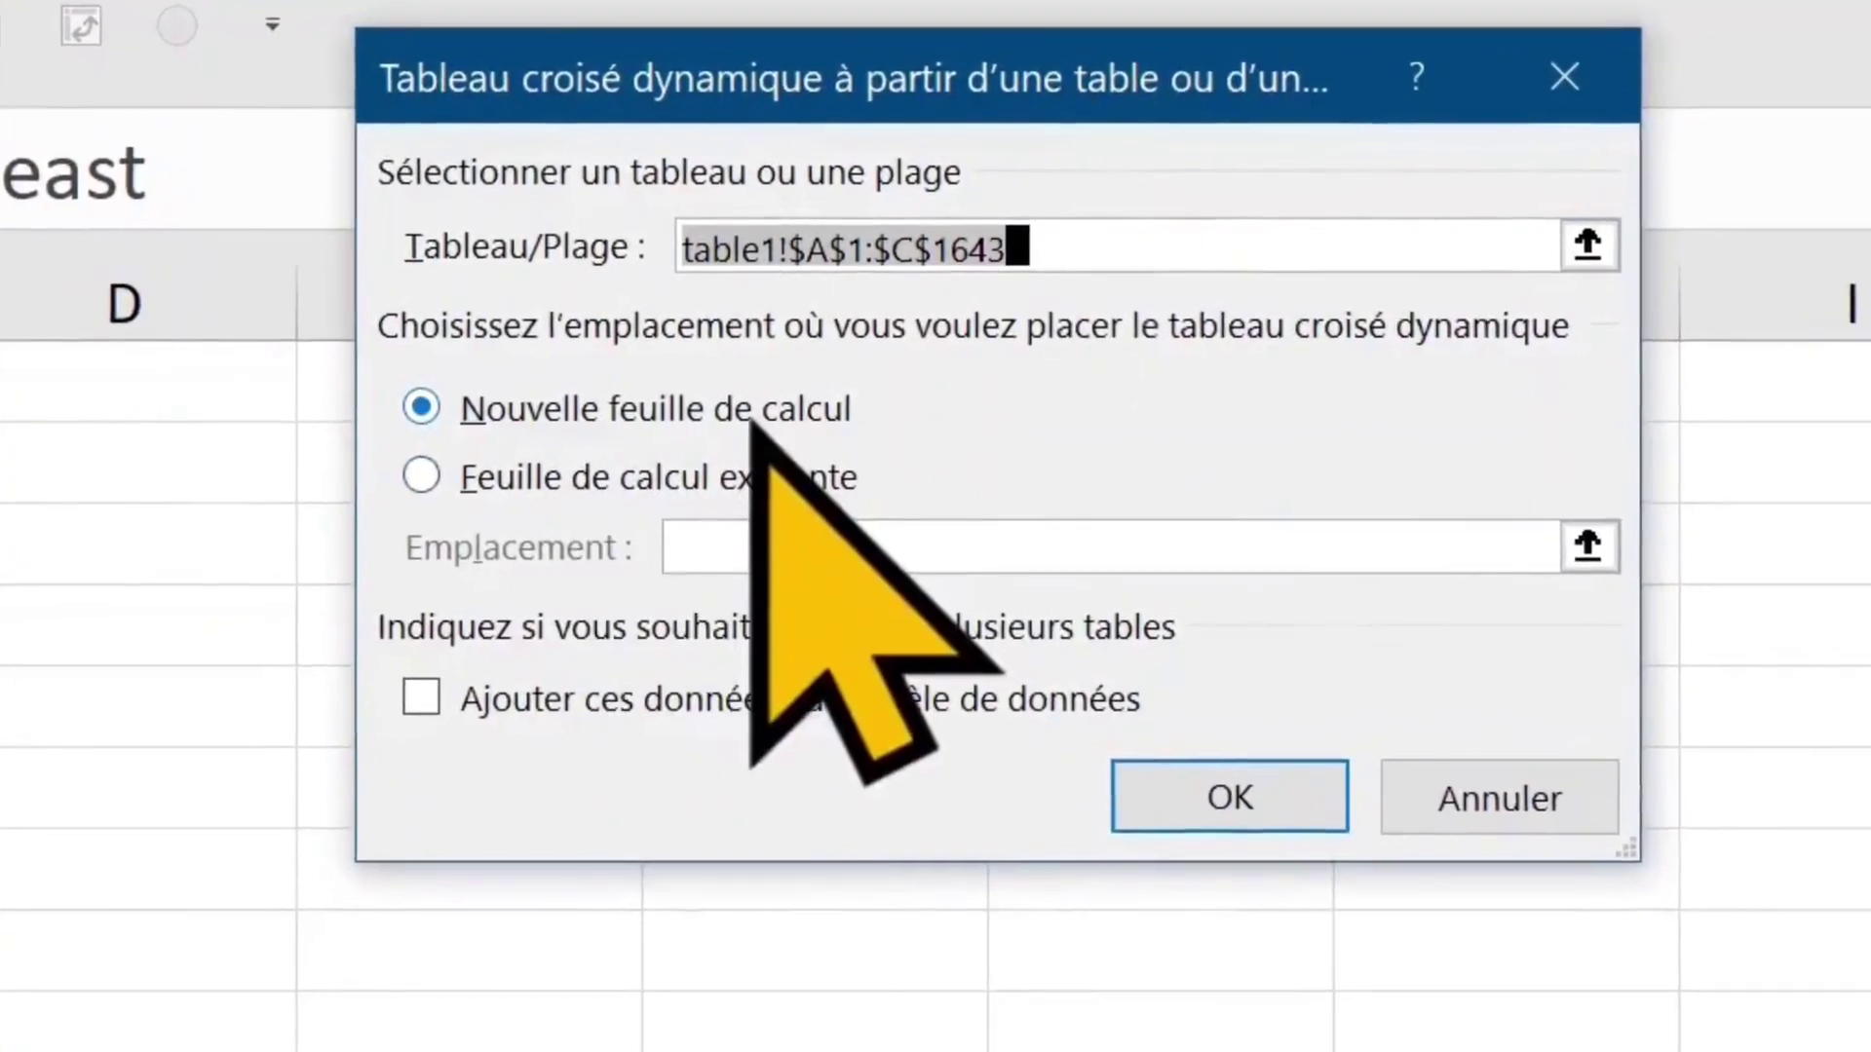
left_click(553, 479)
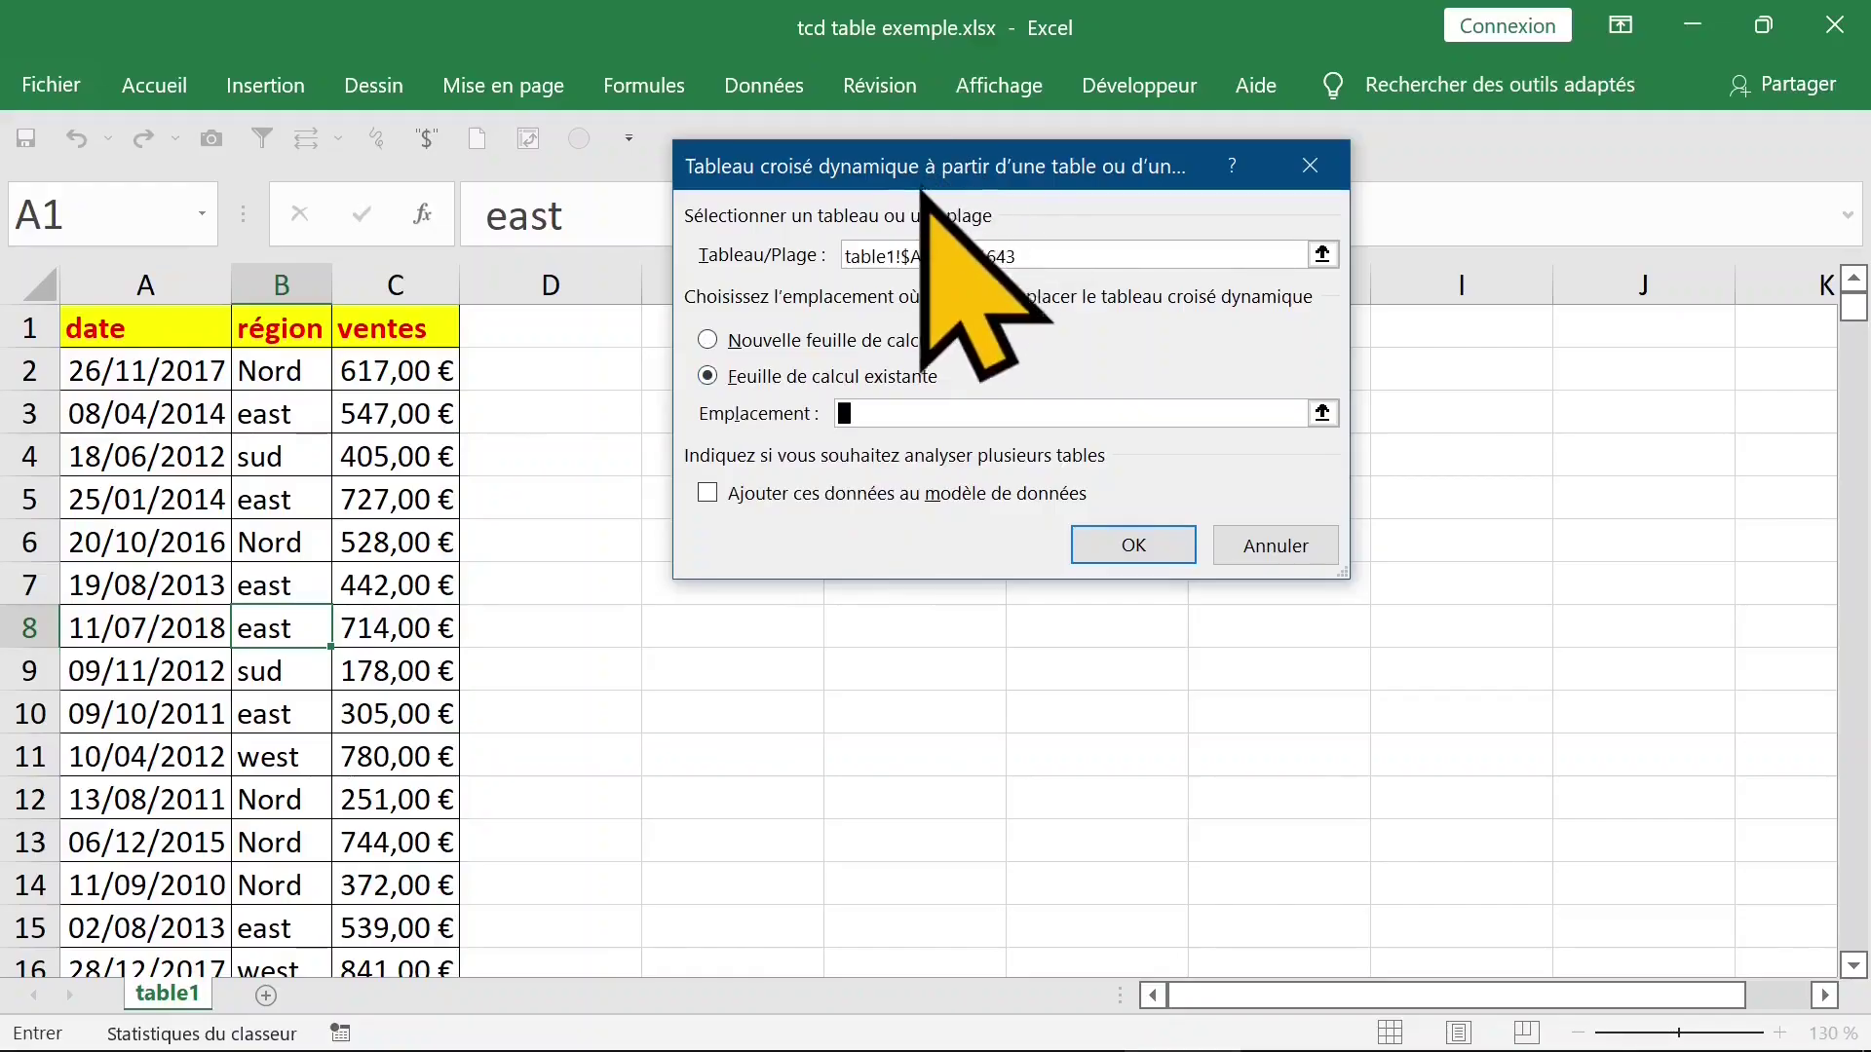
left_click_drag(924, 190, 1272, 282)
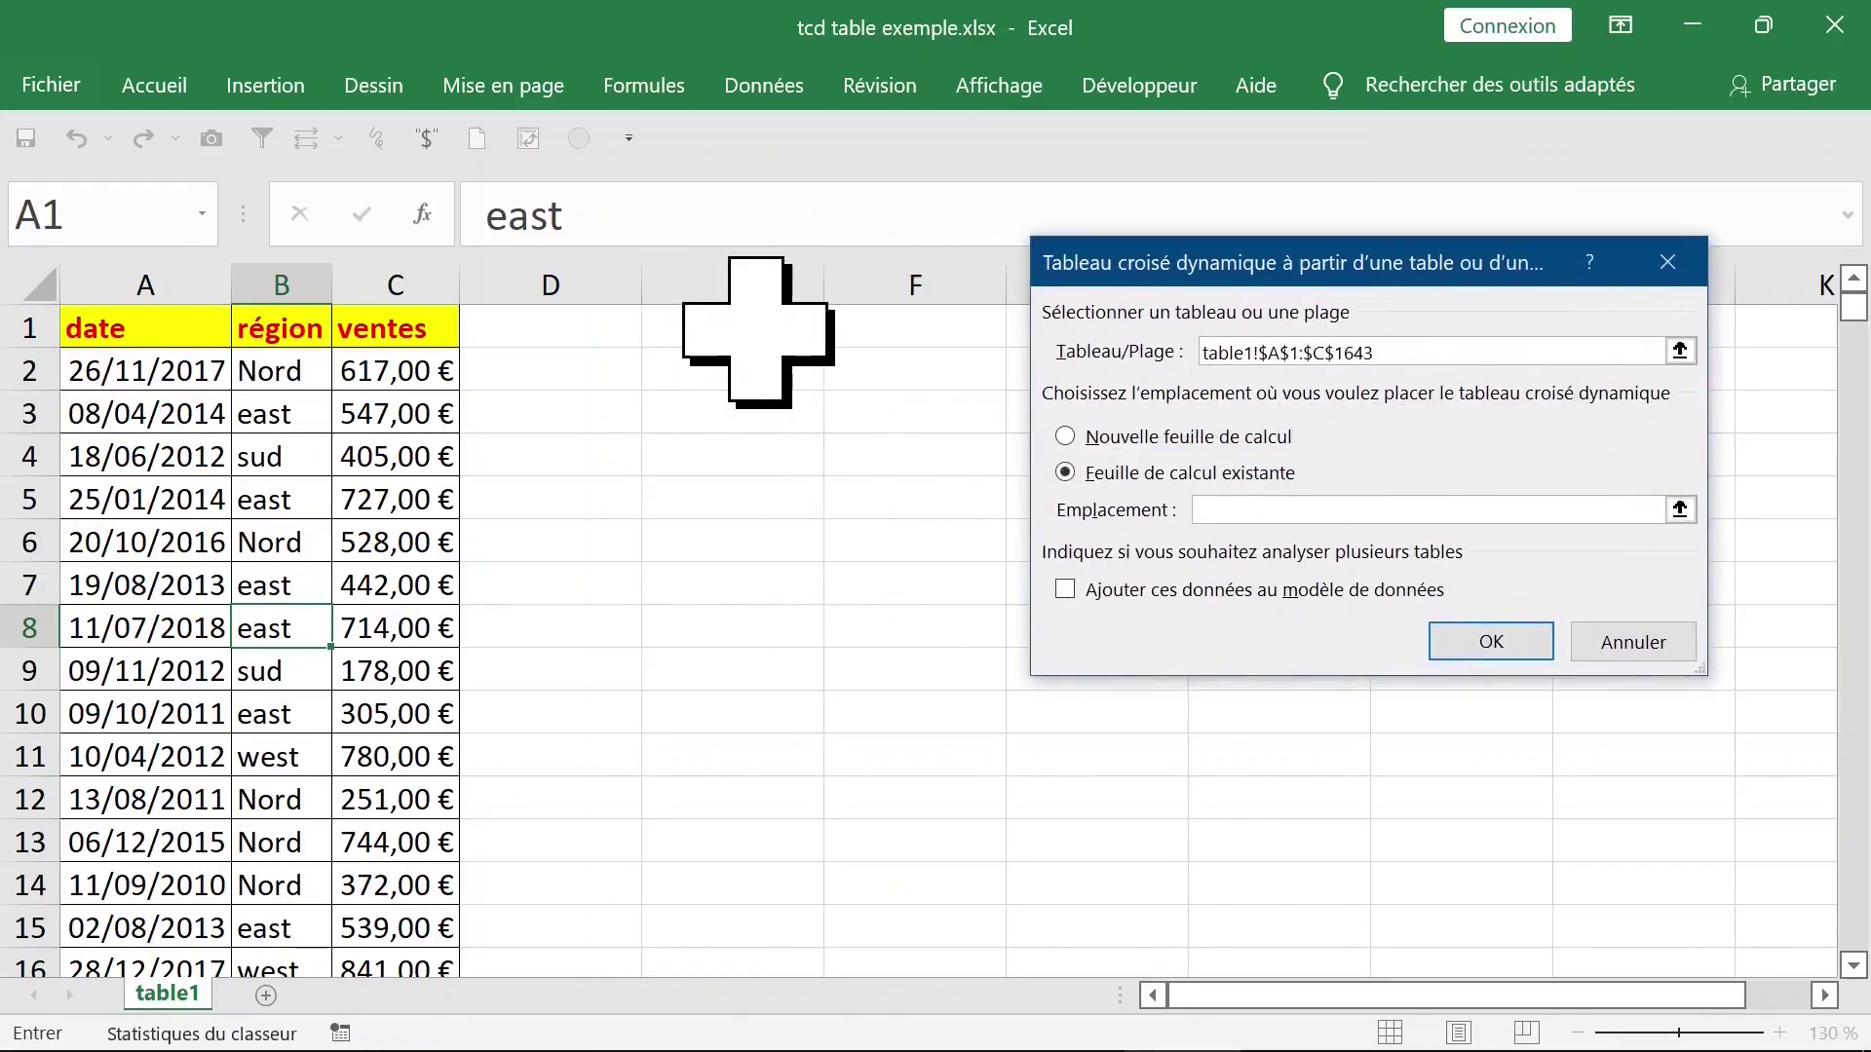
left_click(1526, 646)
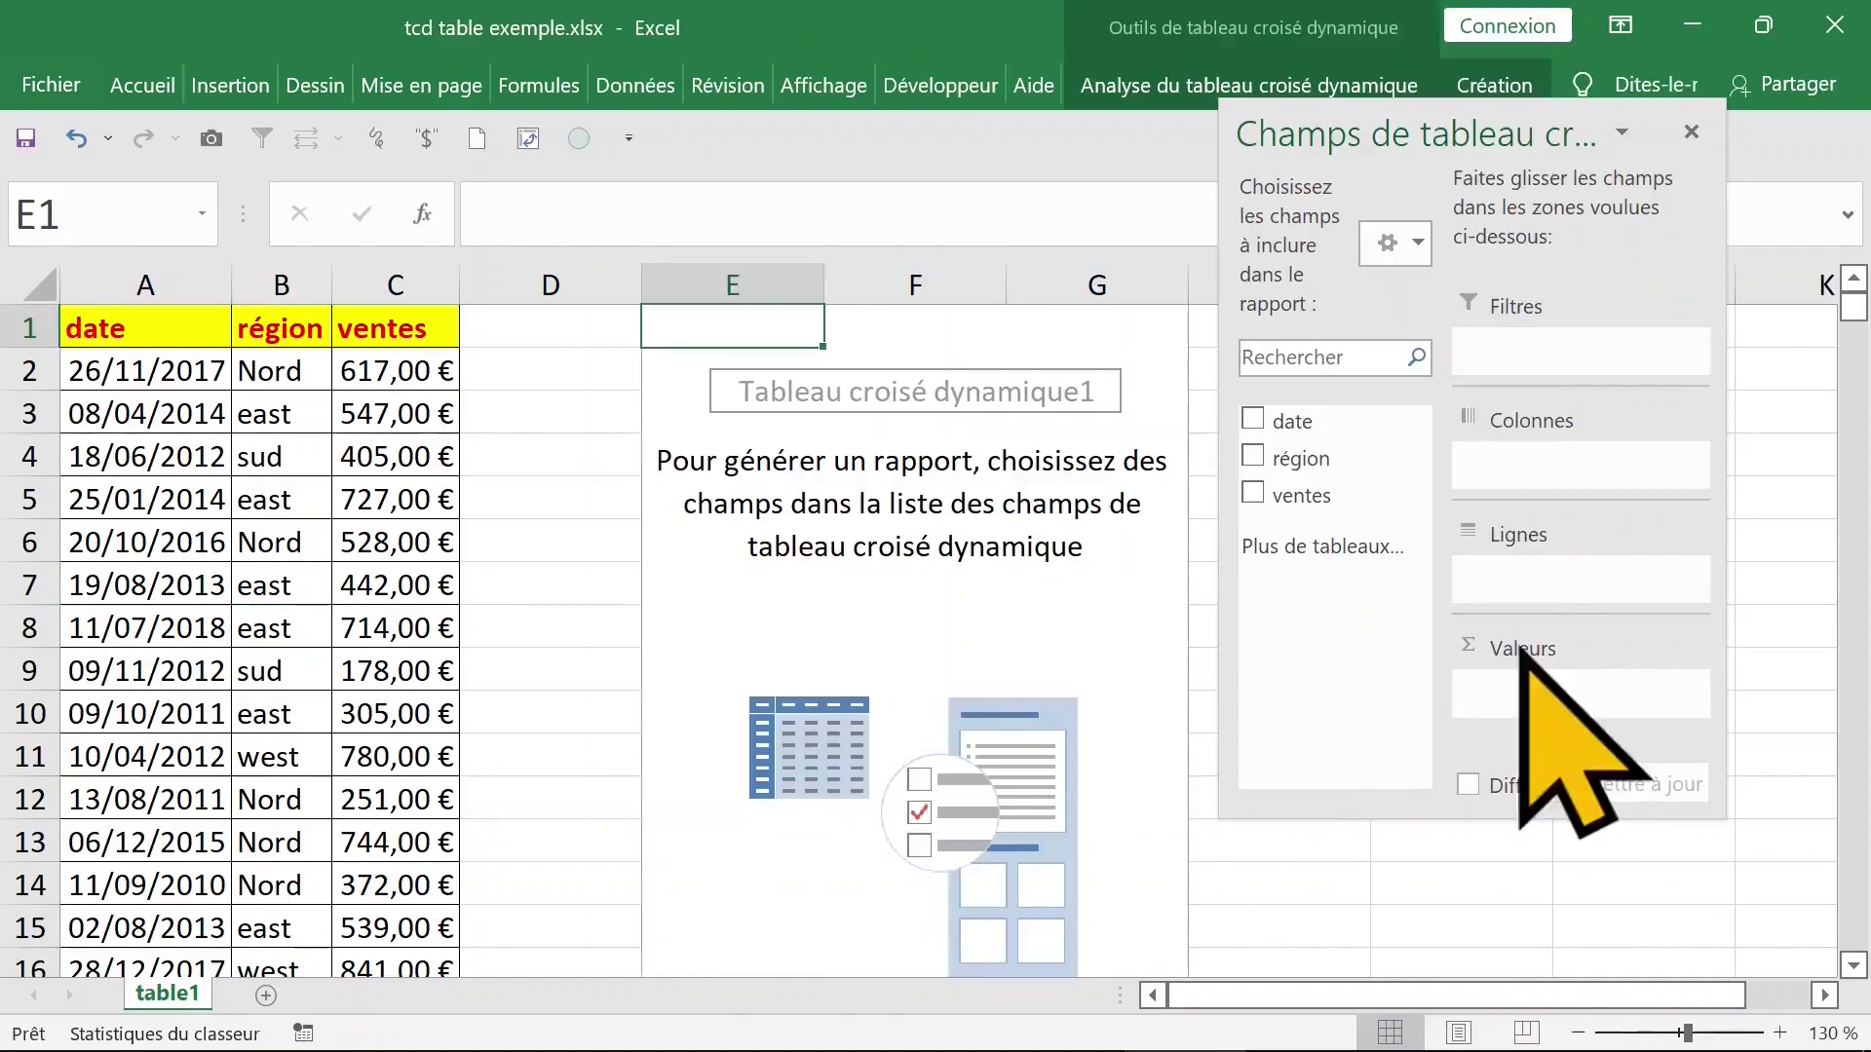
left_click_drag(1727, 818, 1822, 843)
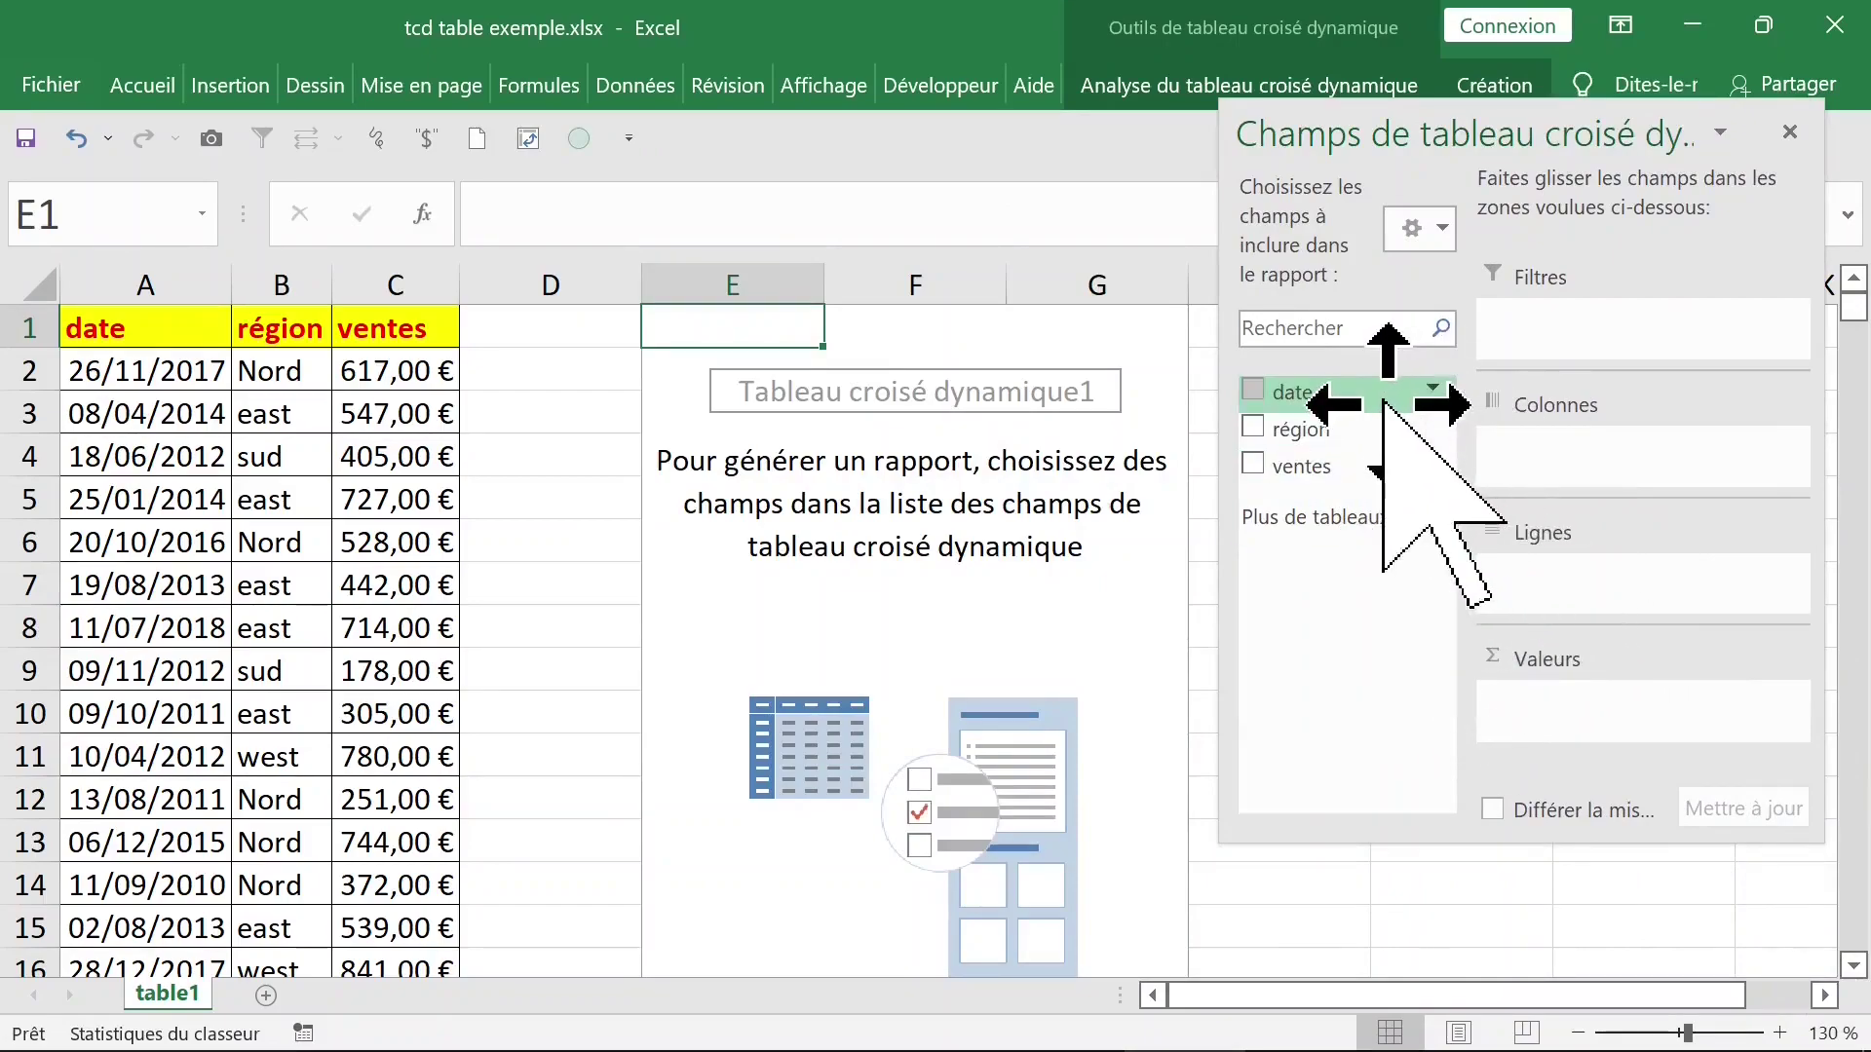
- Try the stacked fields and areas layout for the pivot field list, and return it to side by side
left_click(1440, 230)
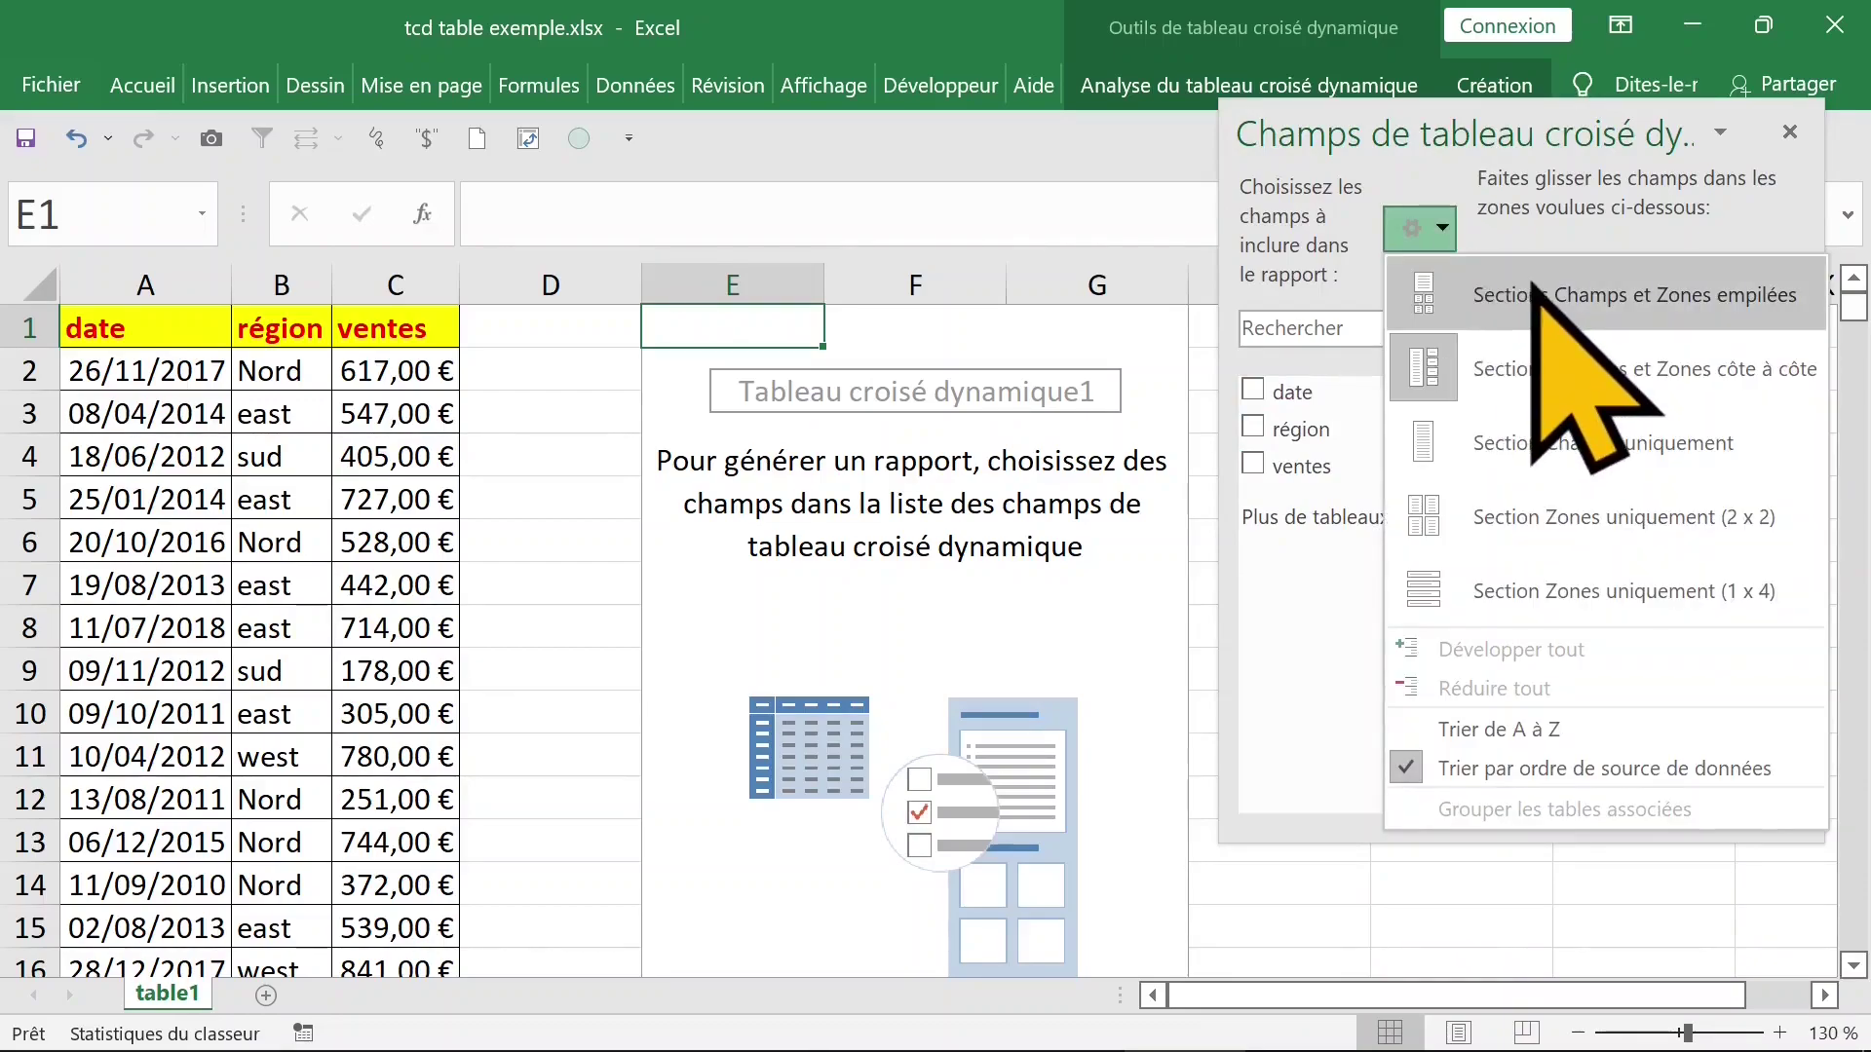
left_click(1579, 294)
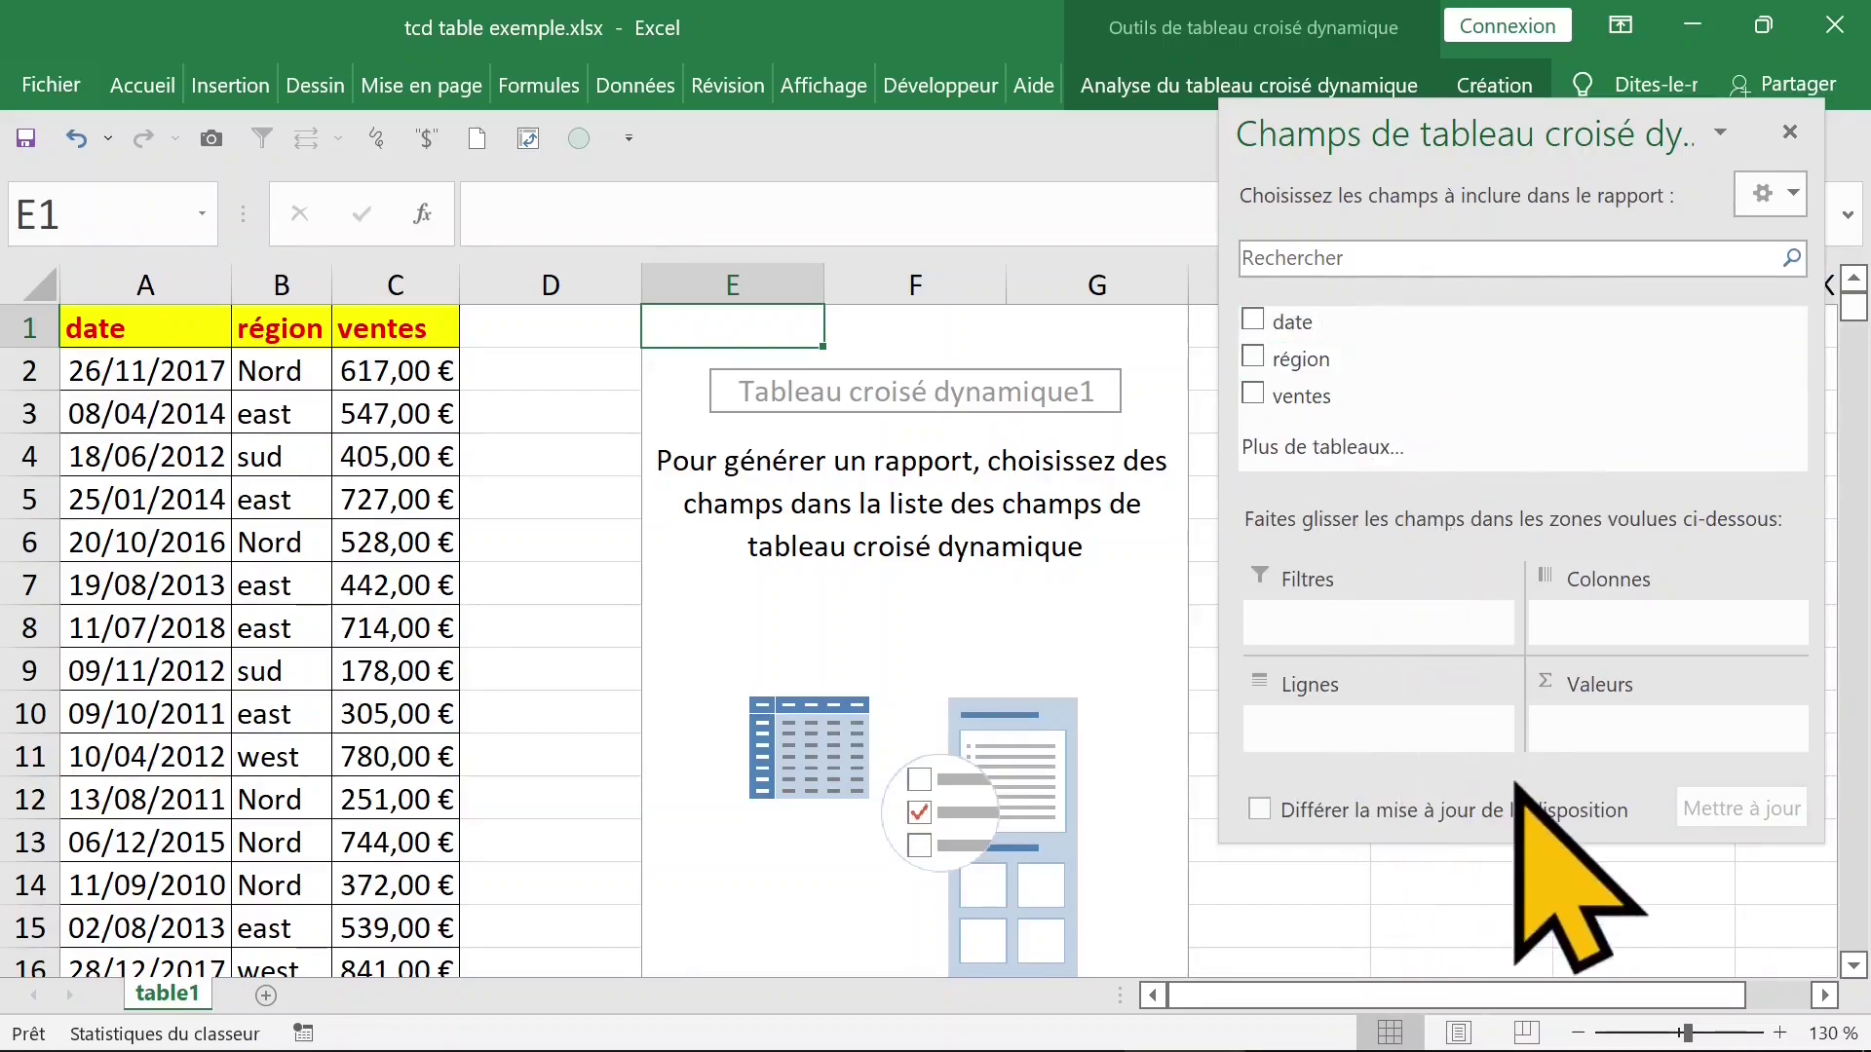
left_click(1791, 194)
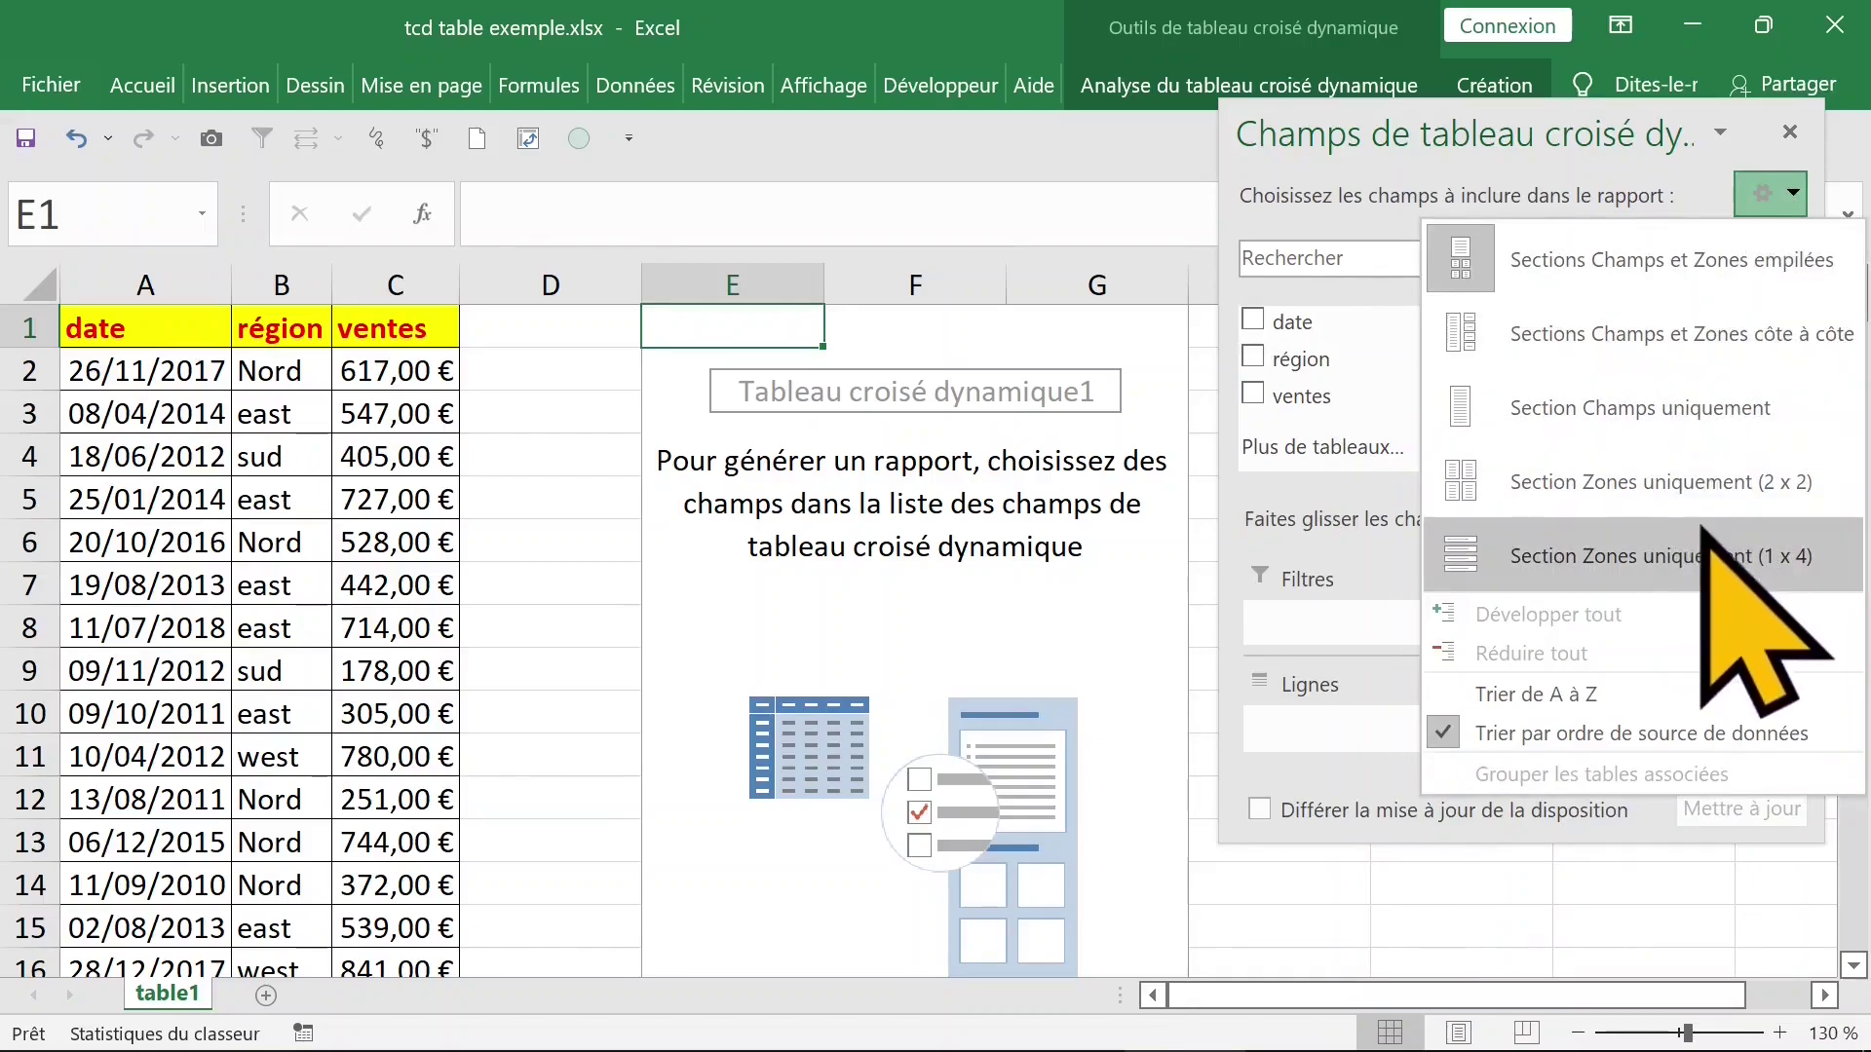
left_click(1550, 334)
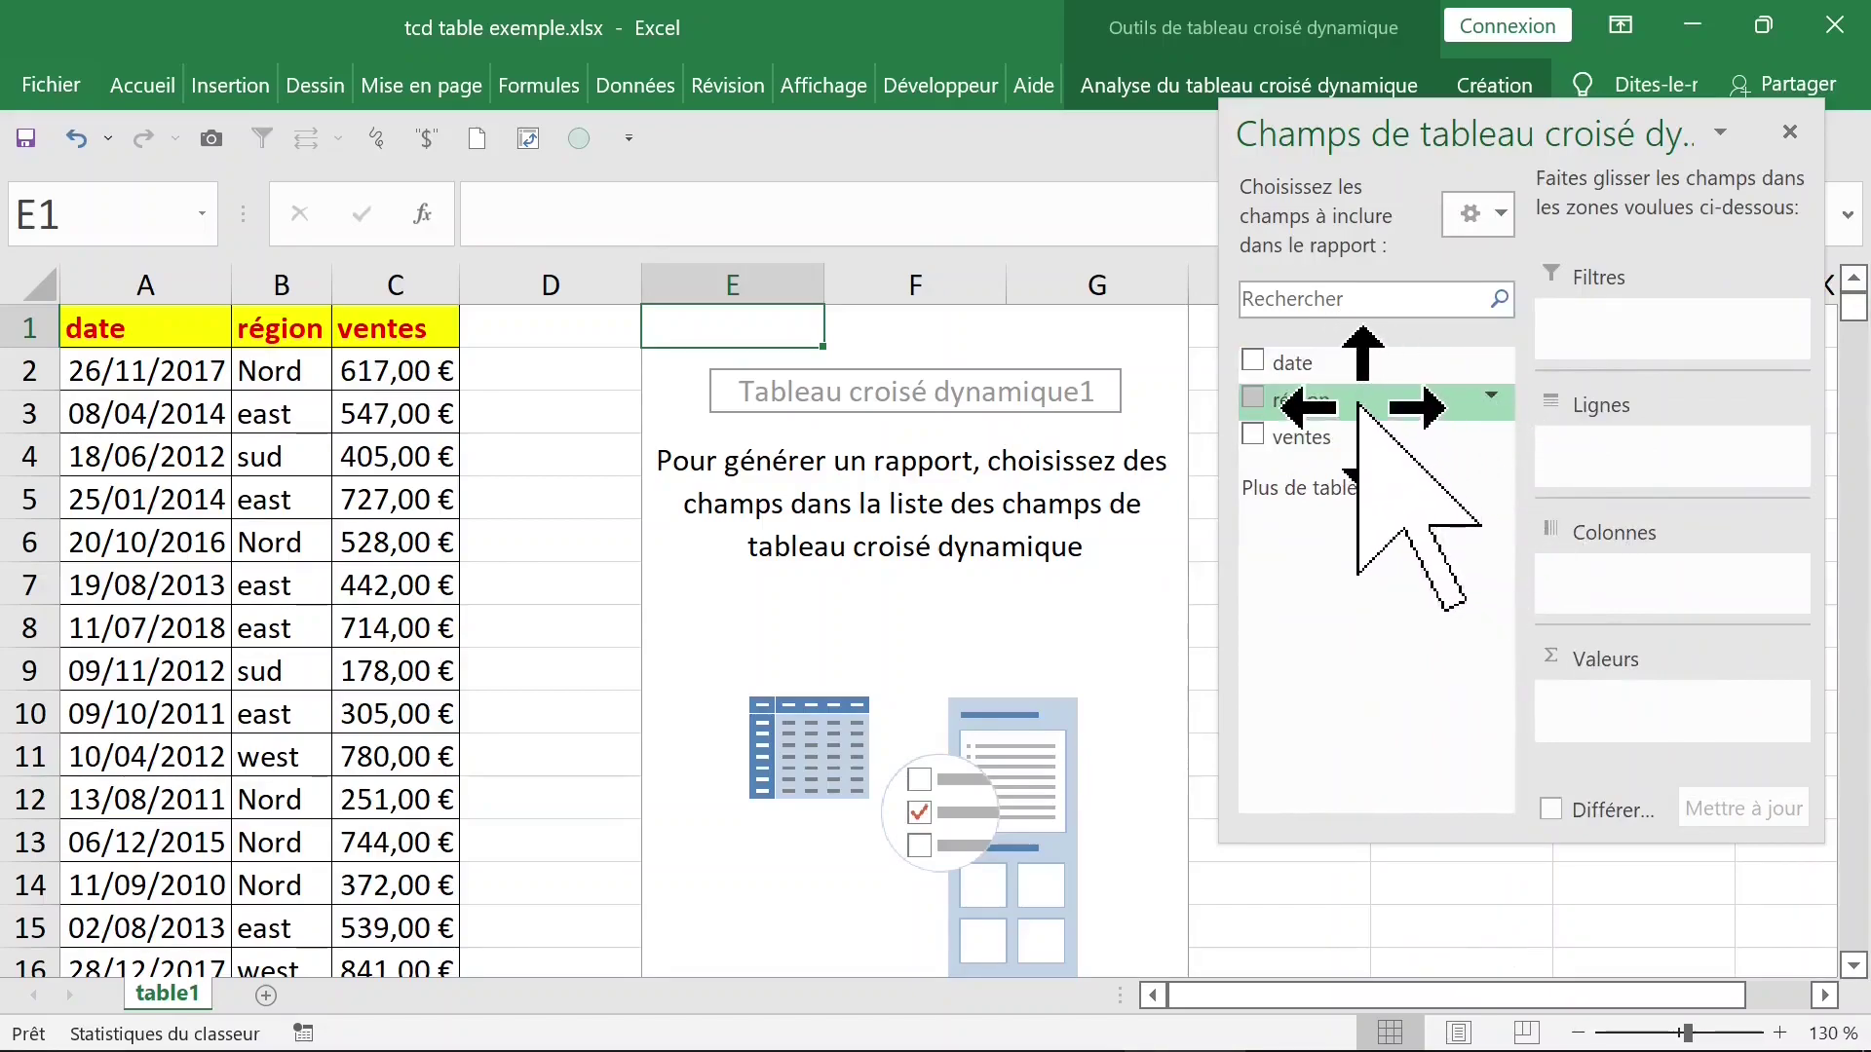
- Place région in the rows area and sum ventes in the values area, removing and re-adding ventes once
left_click_drag(1360, 404, 1388, 415)
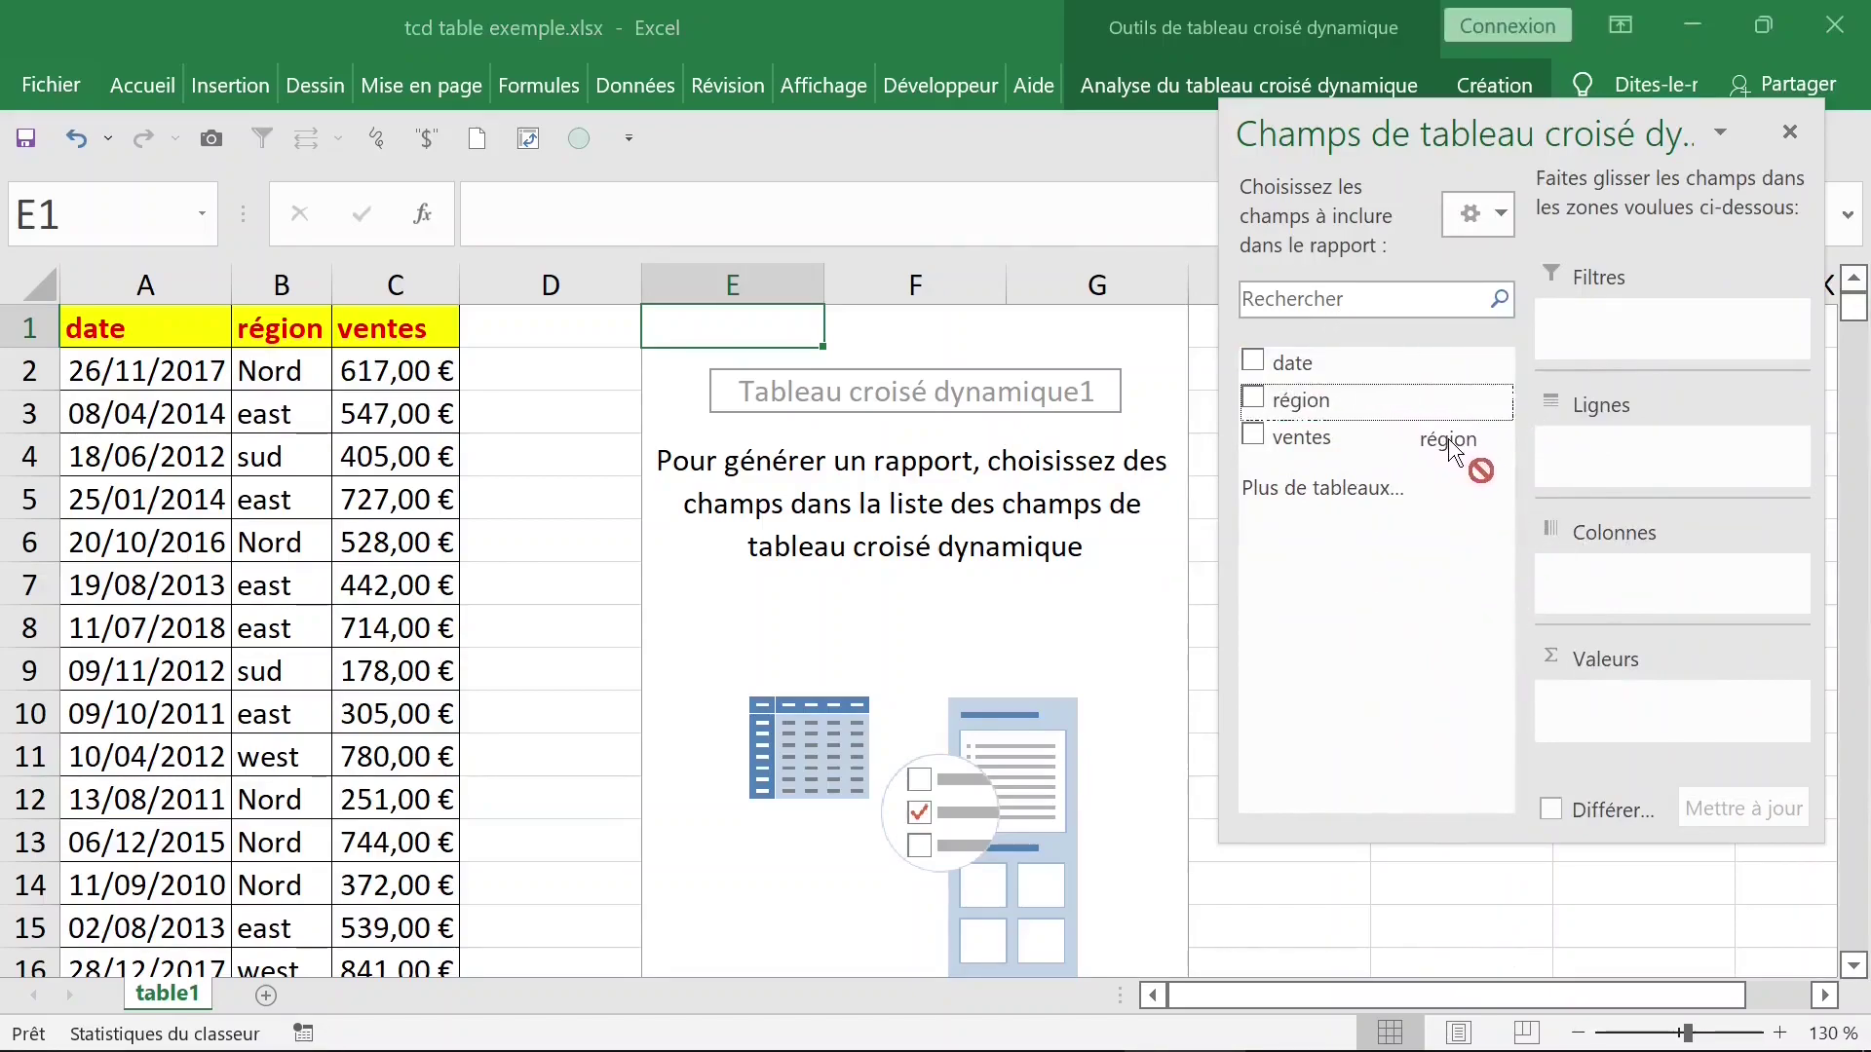
left_click_drag(1576, 458, 1579, 451)
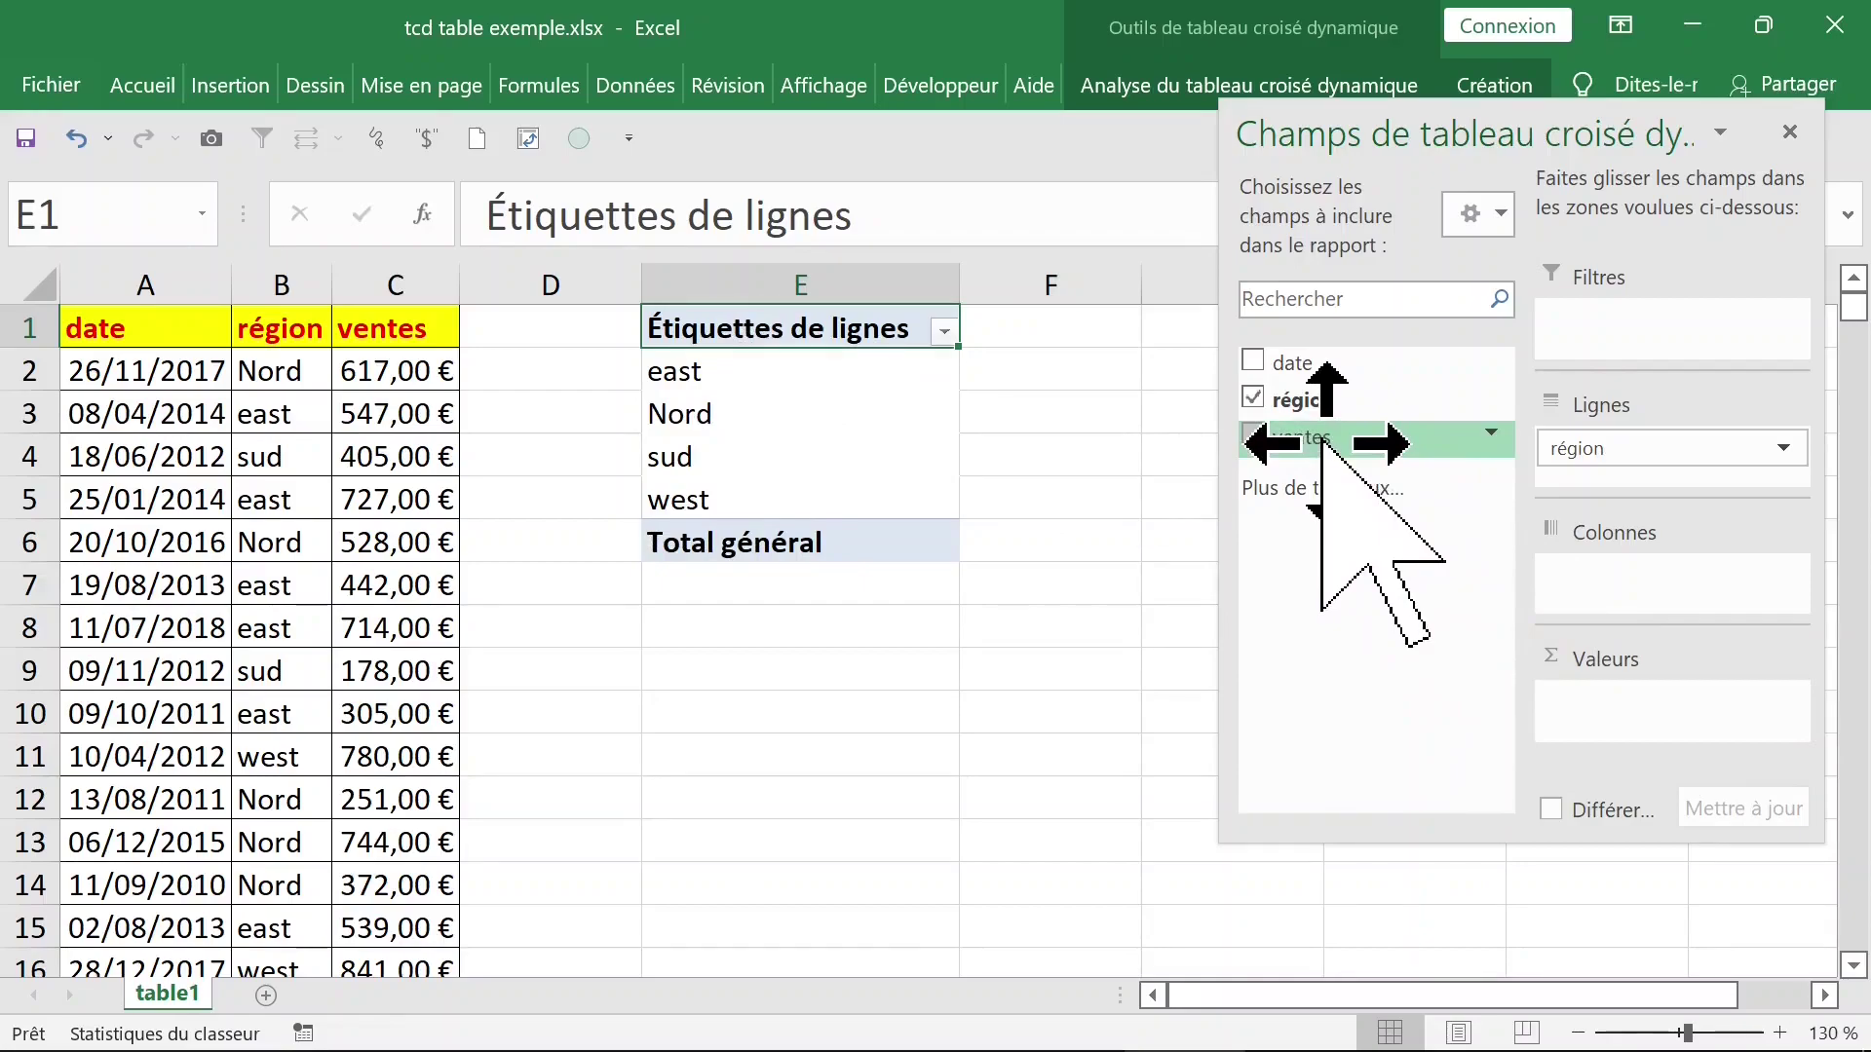
left_click_drag(1323, 440, 1649, 704)
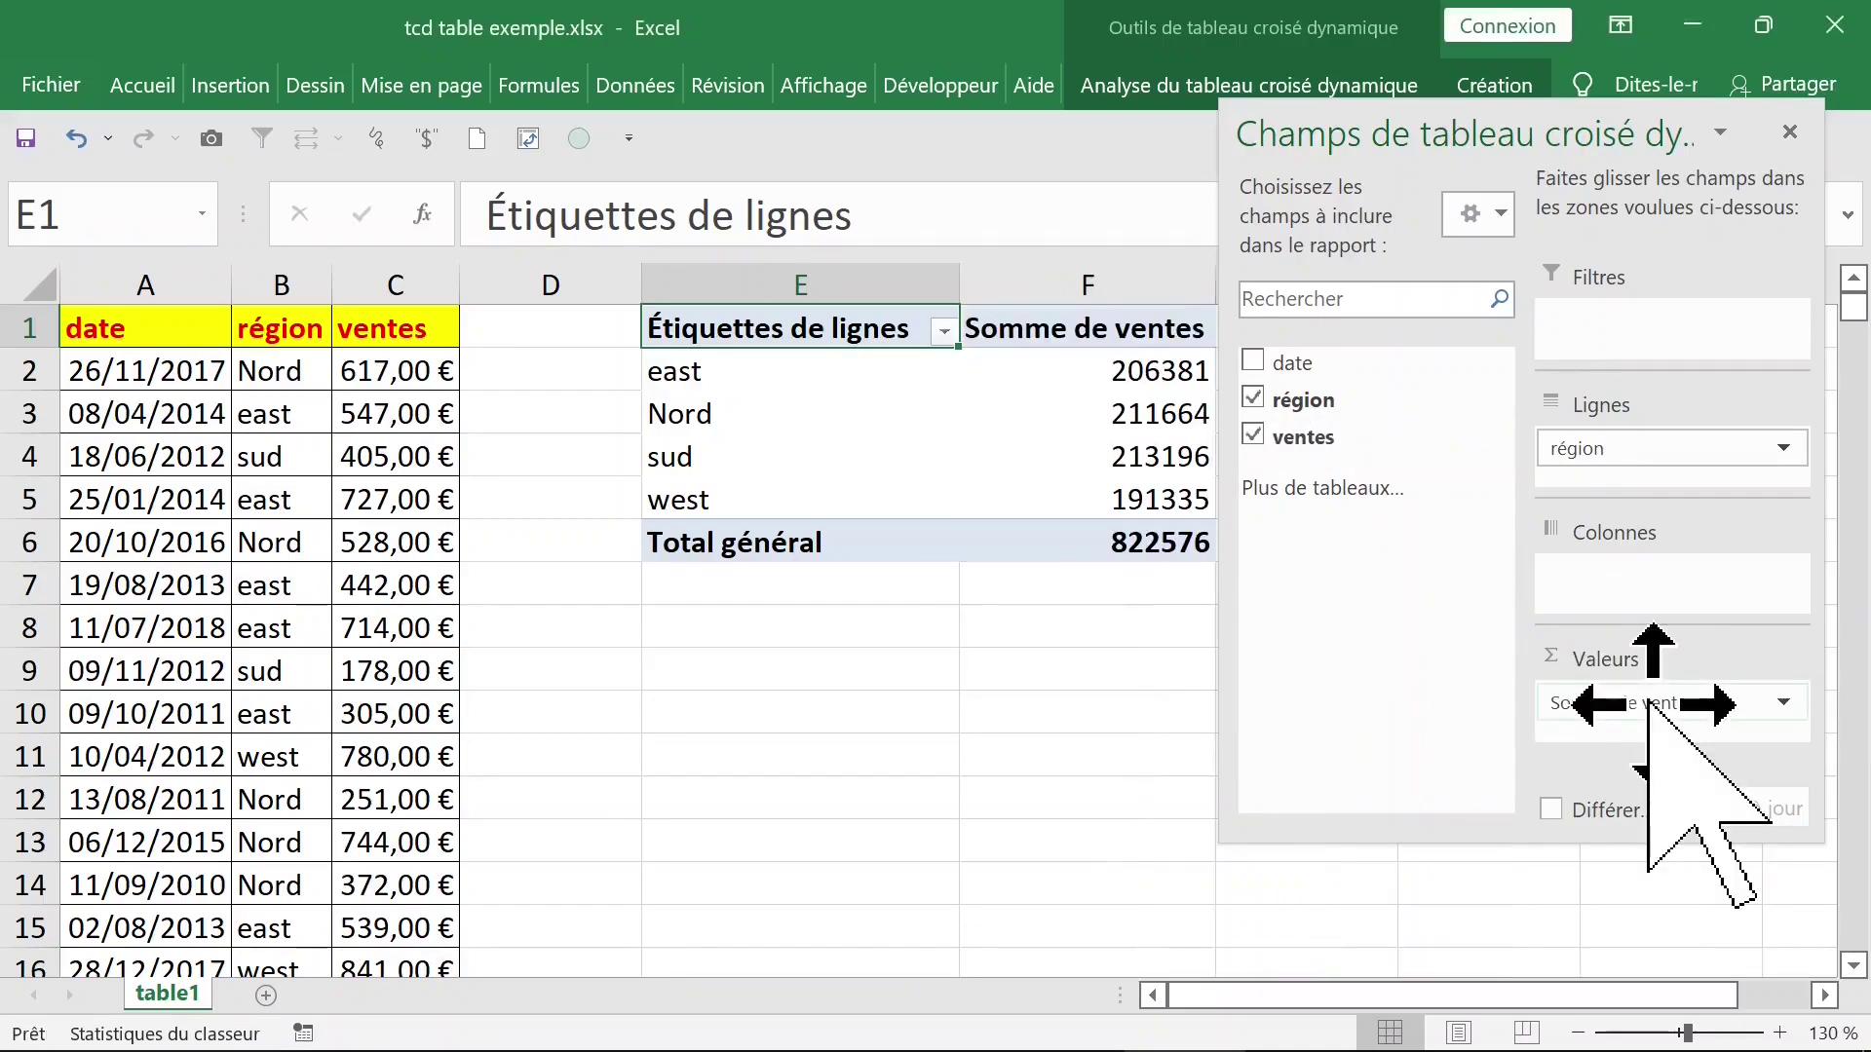
left_click_drag(1647, 703, 1274, 448)
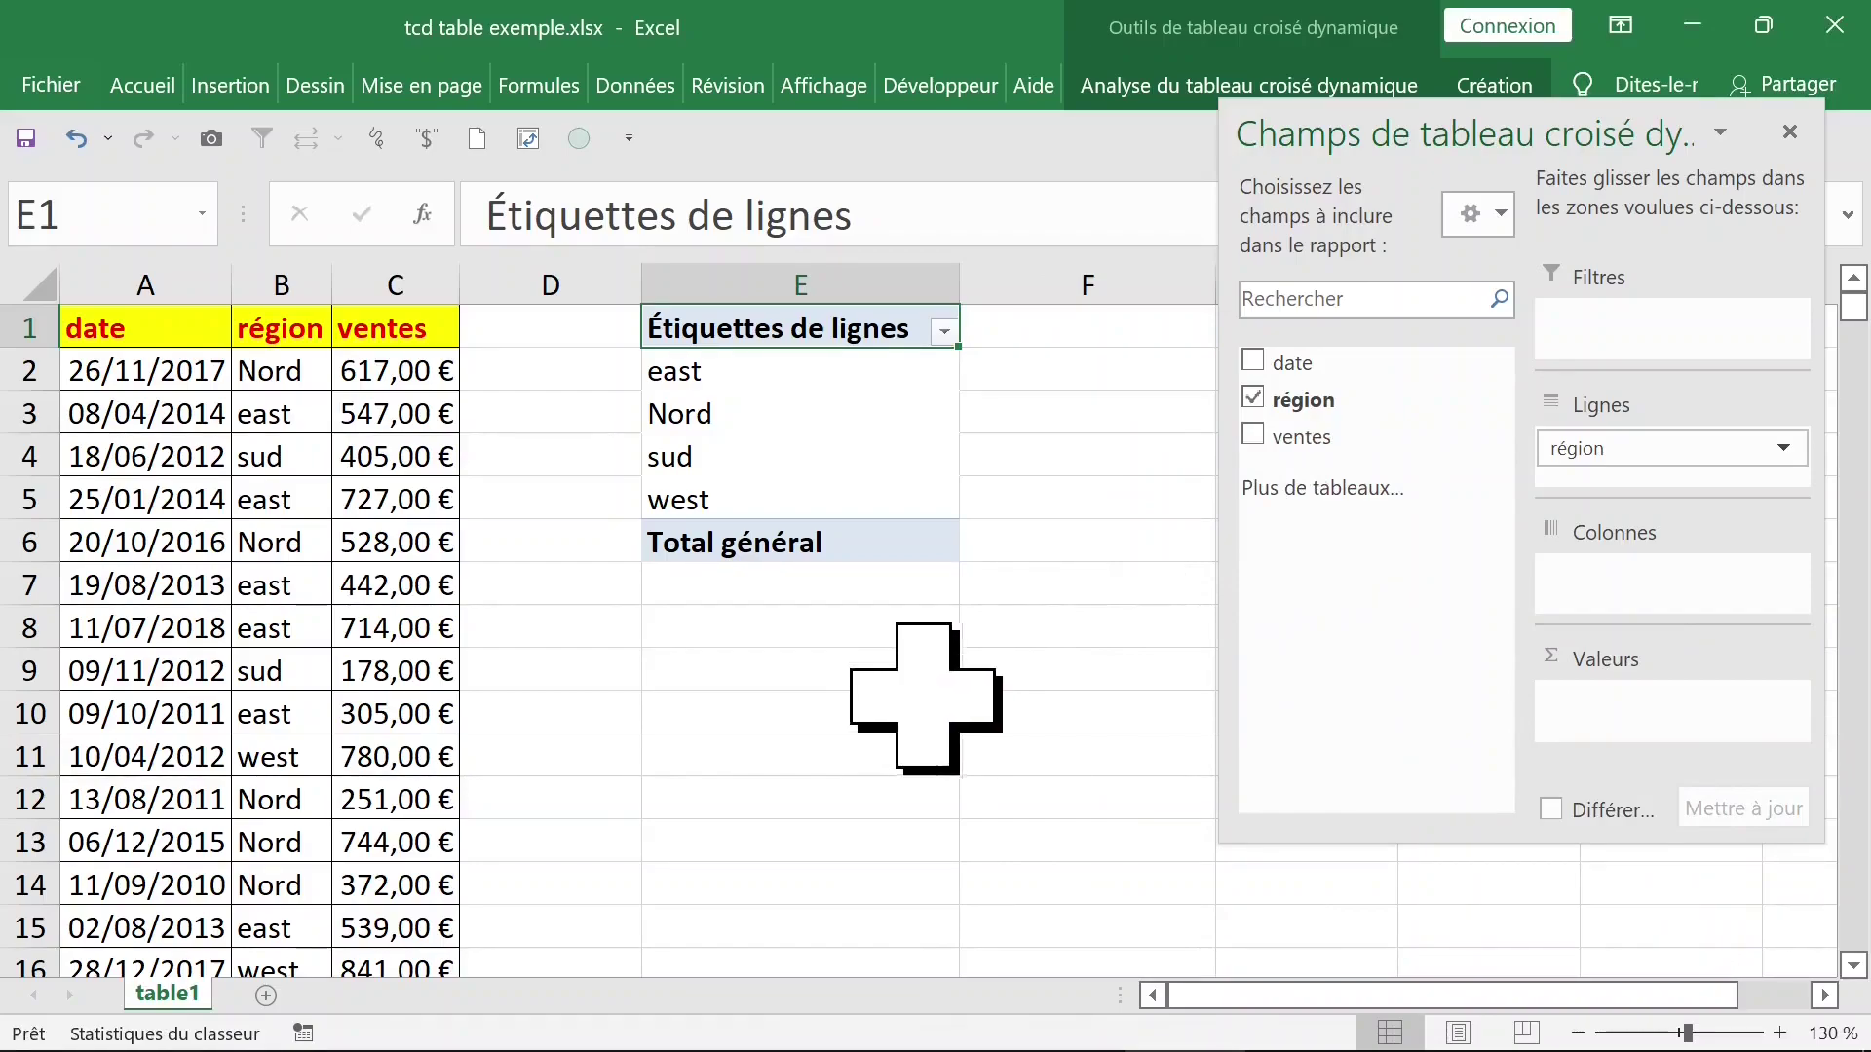
left_click(1257, 437)
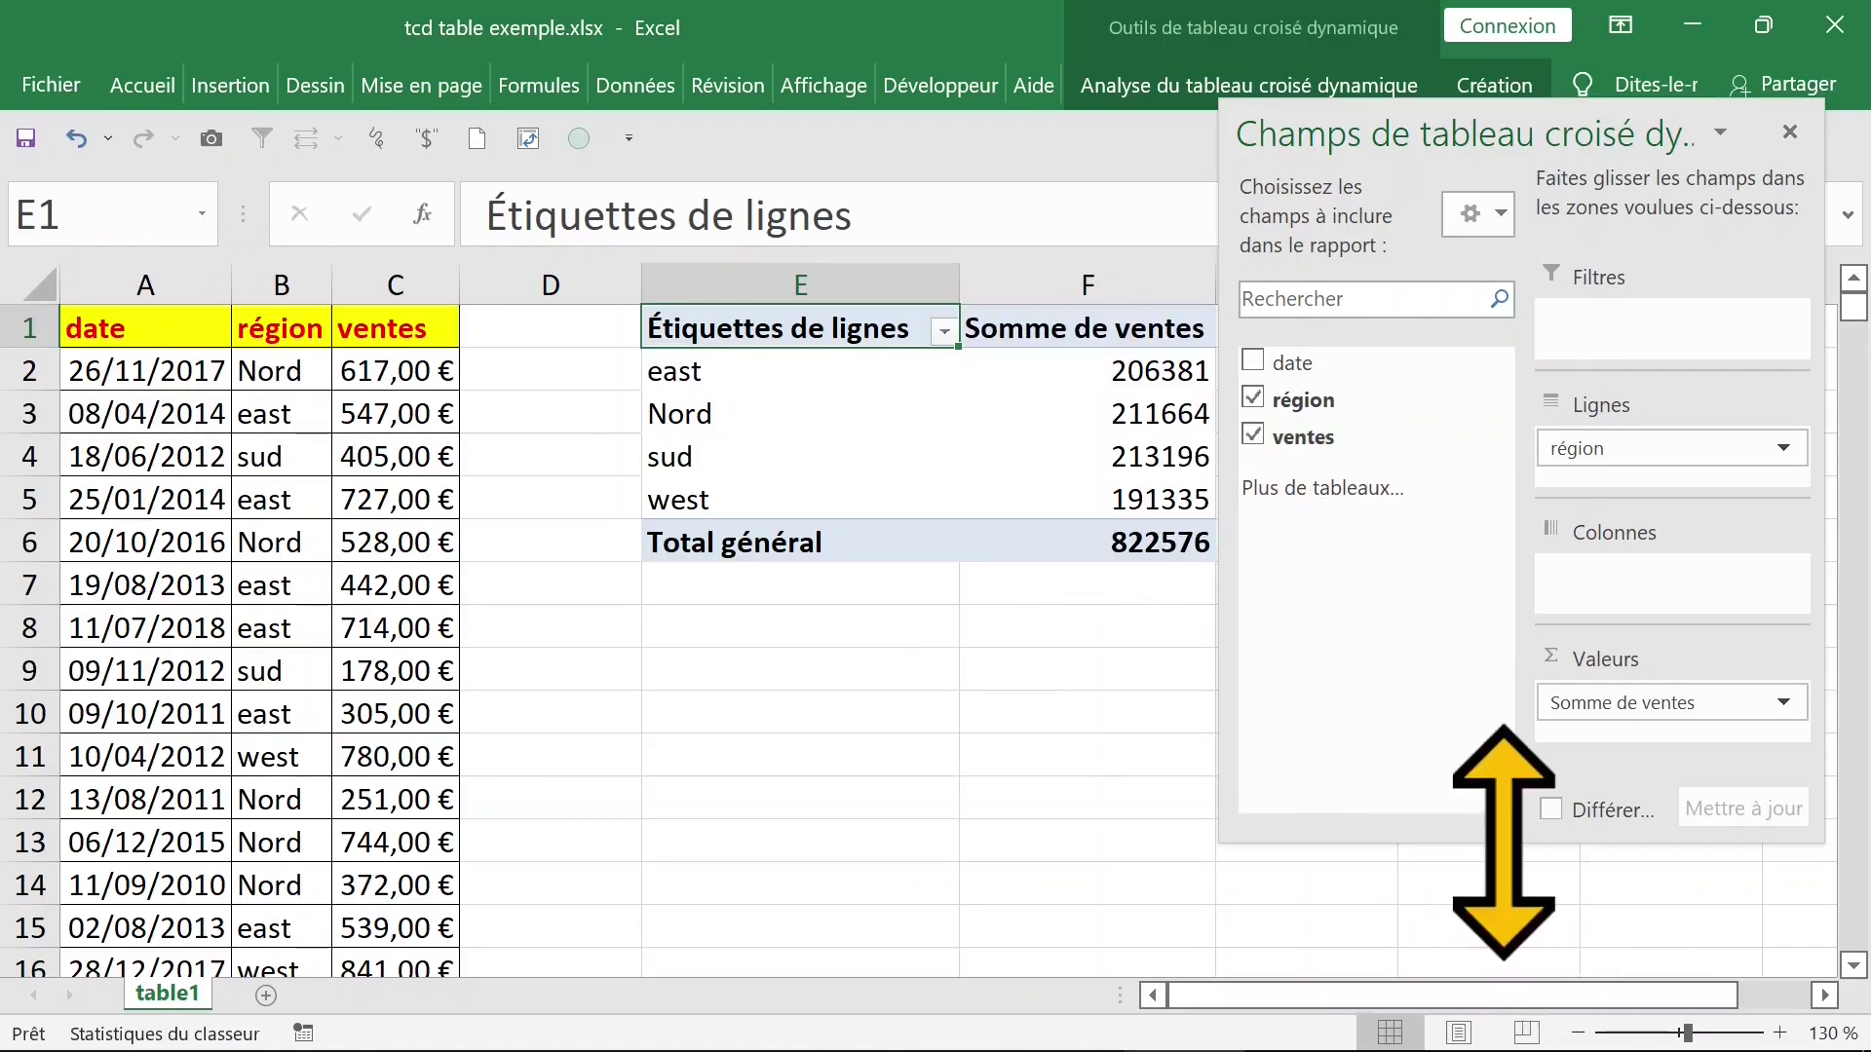
- Make the pivot table field list taller, deselect and reselect the pivot table, and close the field list
left_click_drag(1504, 838, 1504, 906)
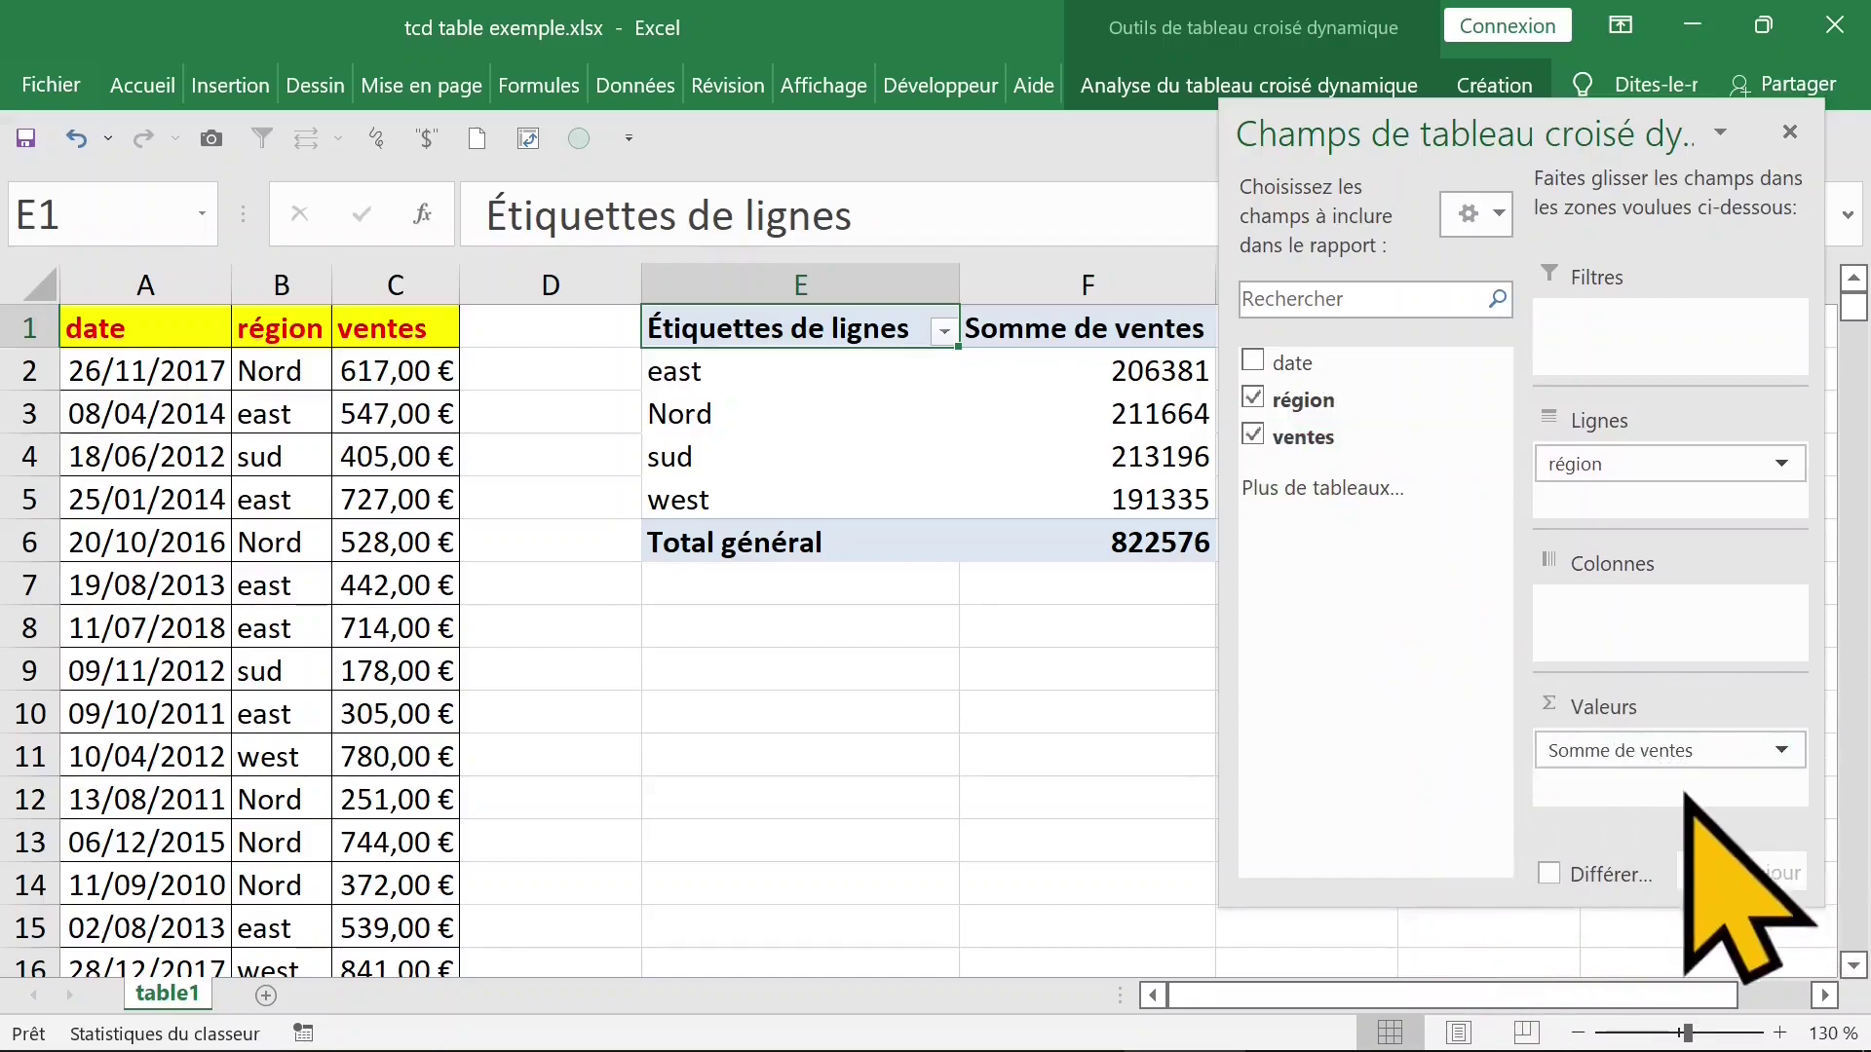
left_click(910, 751)
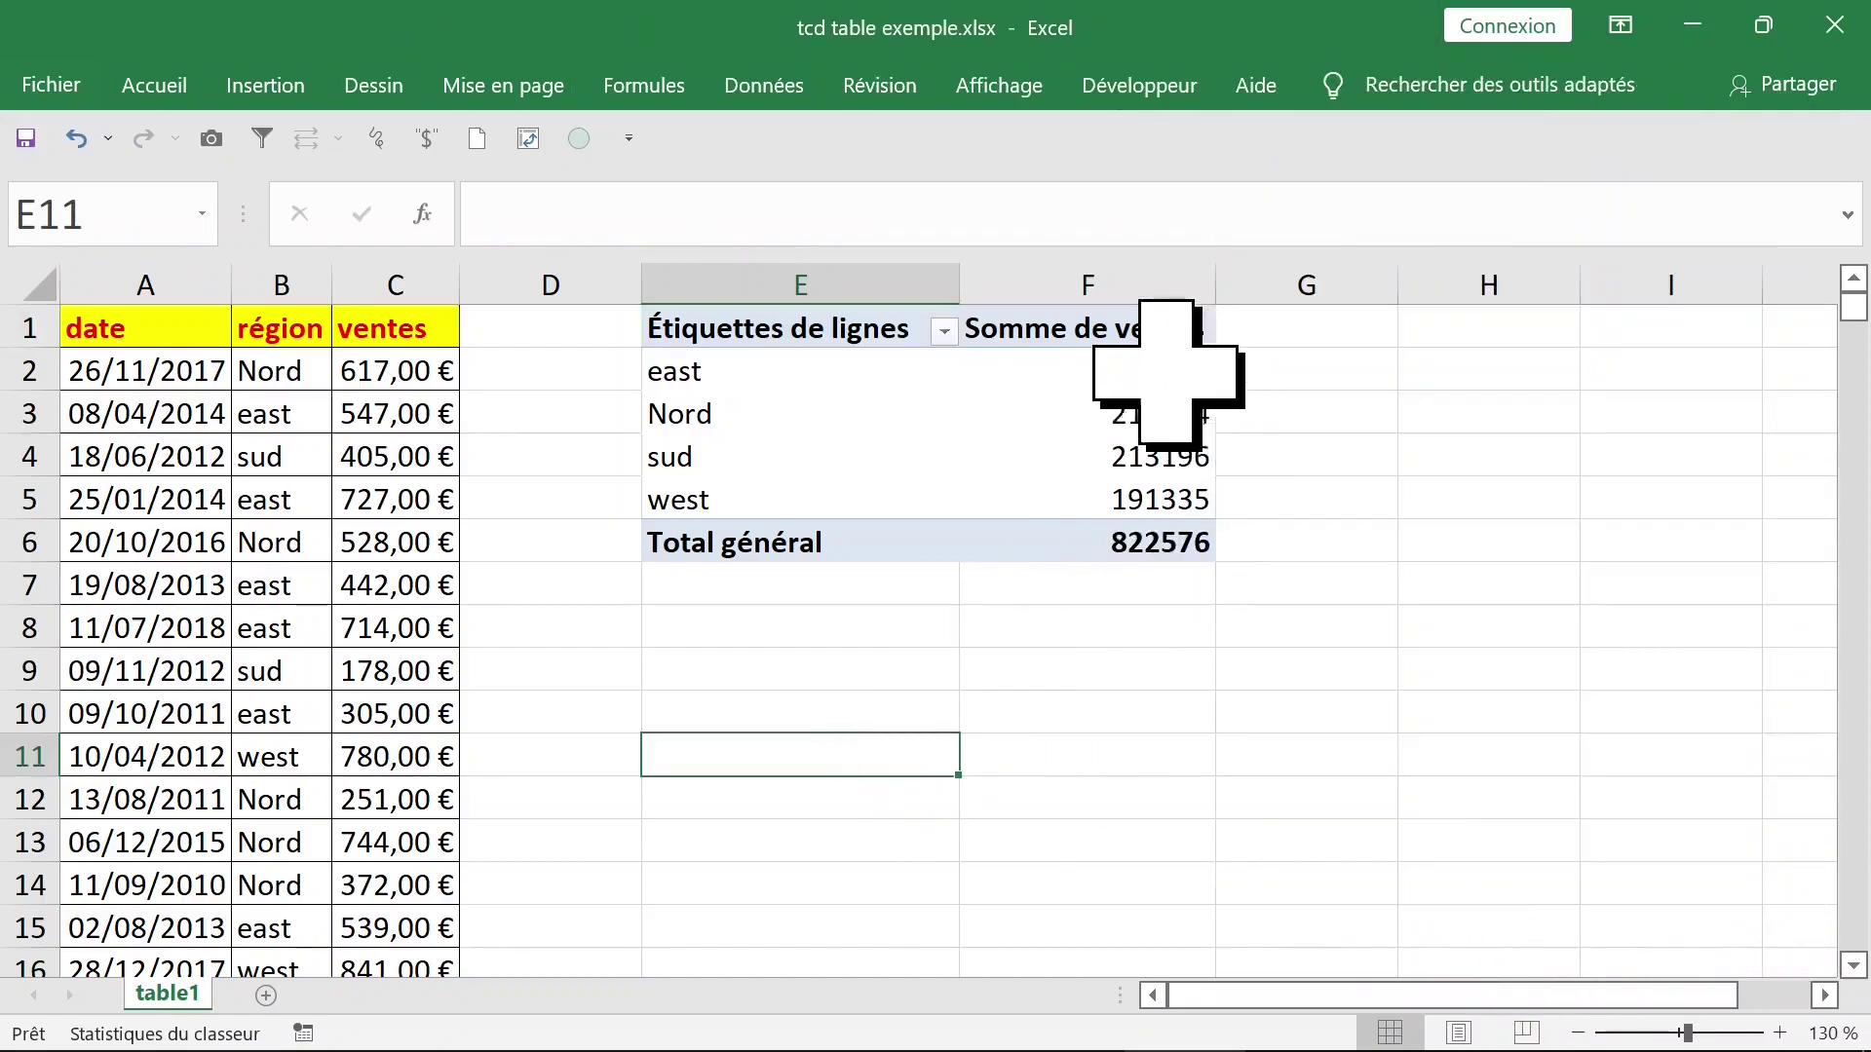
left_click(1098, 378)
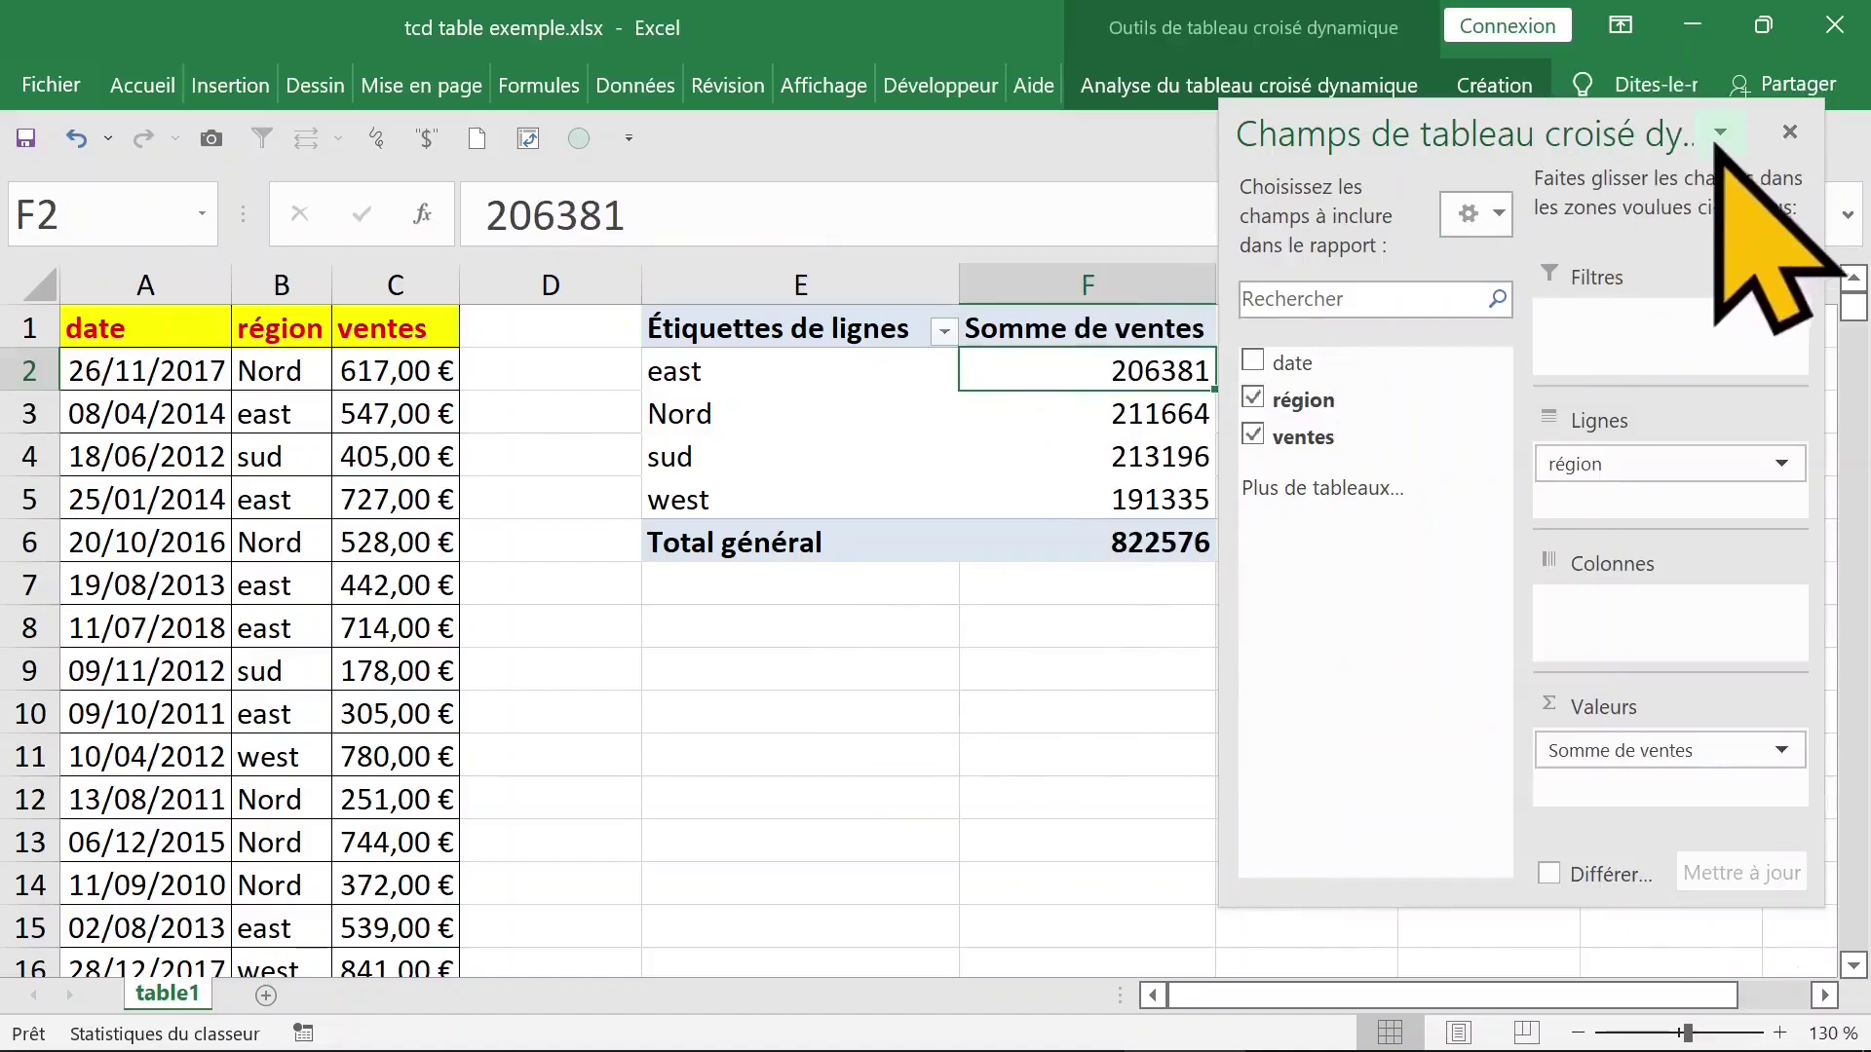
left_click(1791, 130)
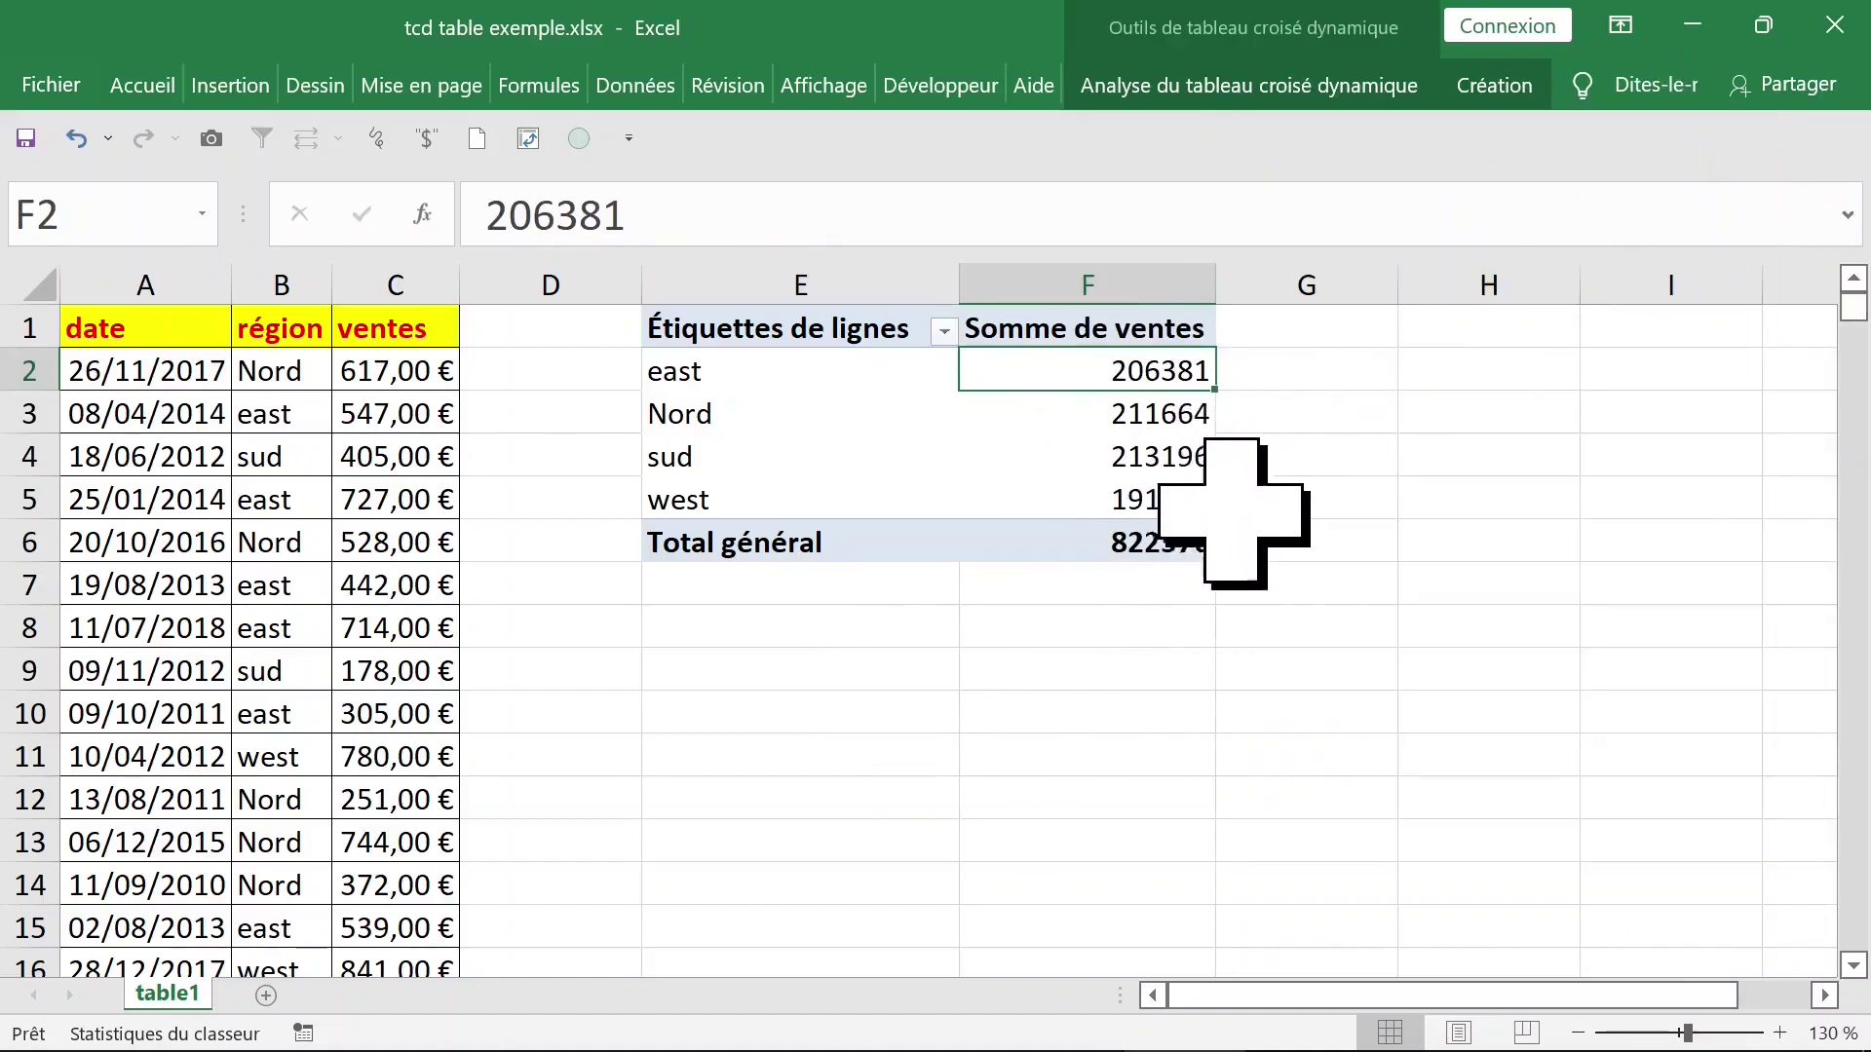
- Set the number format of the pivot table's Somme de ventes values to Monétaire with the € symbol and 2 decimals
scroll(1294, 565, "up", 1)
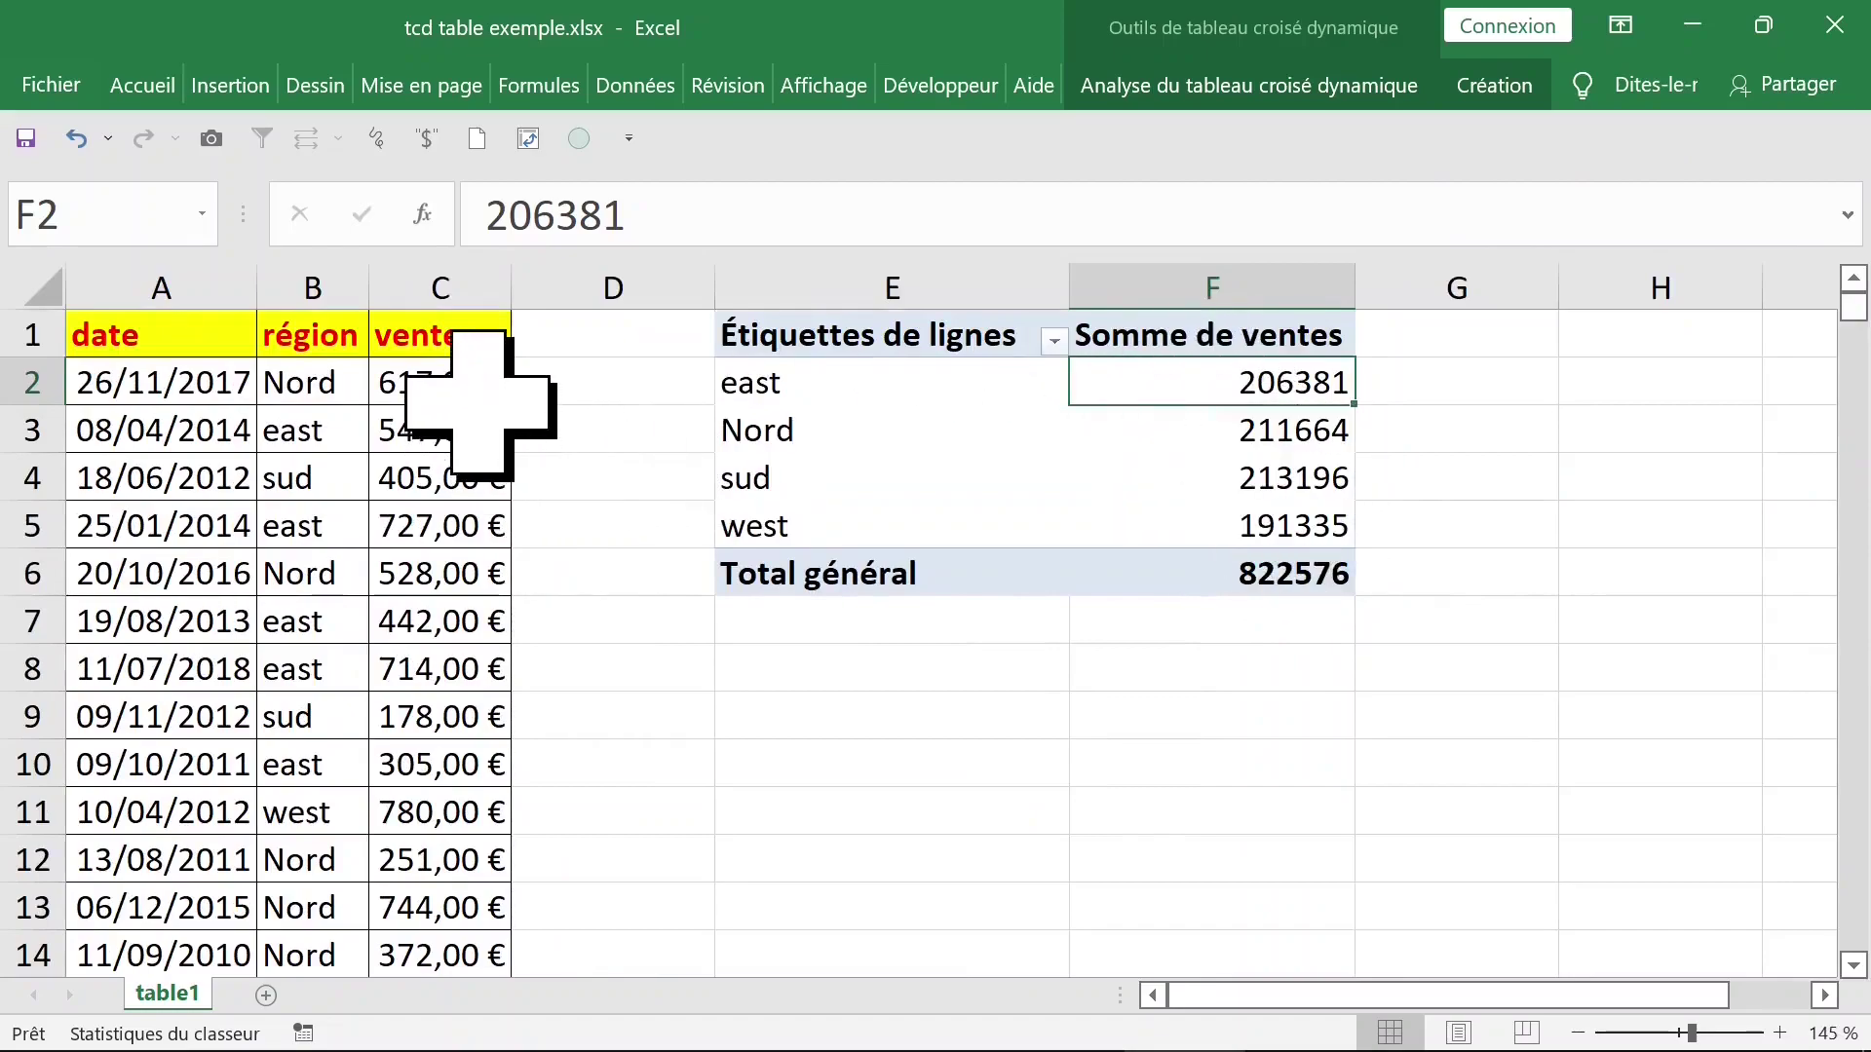
left_click_drag(1147, 395, 1148, 553)
left_click(1127, 387)
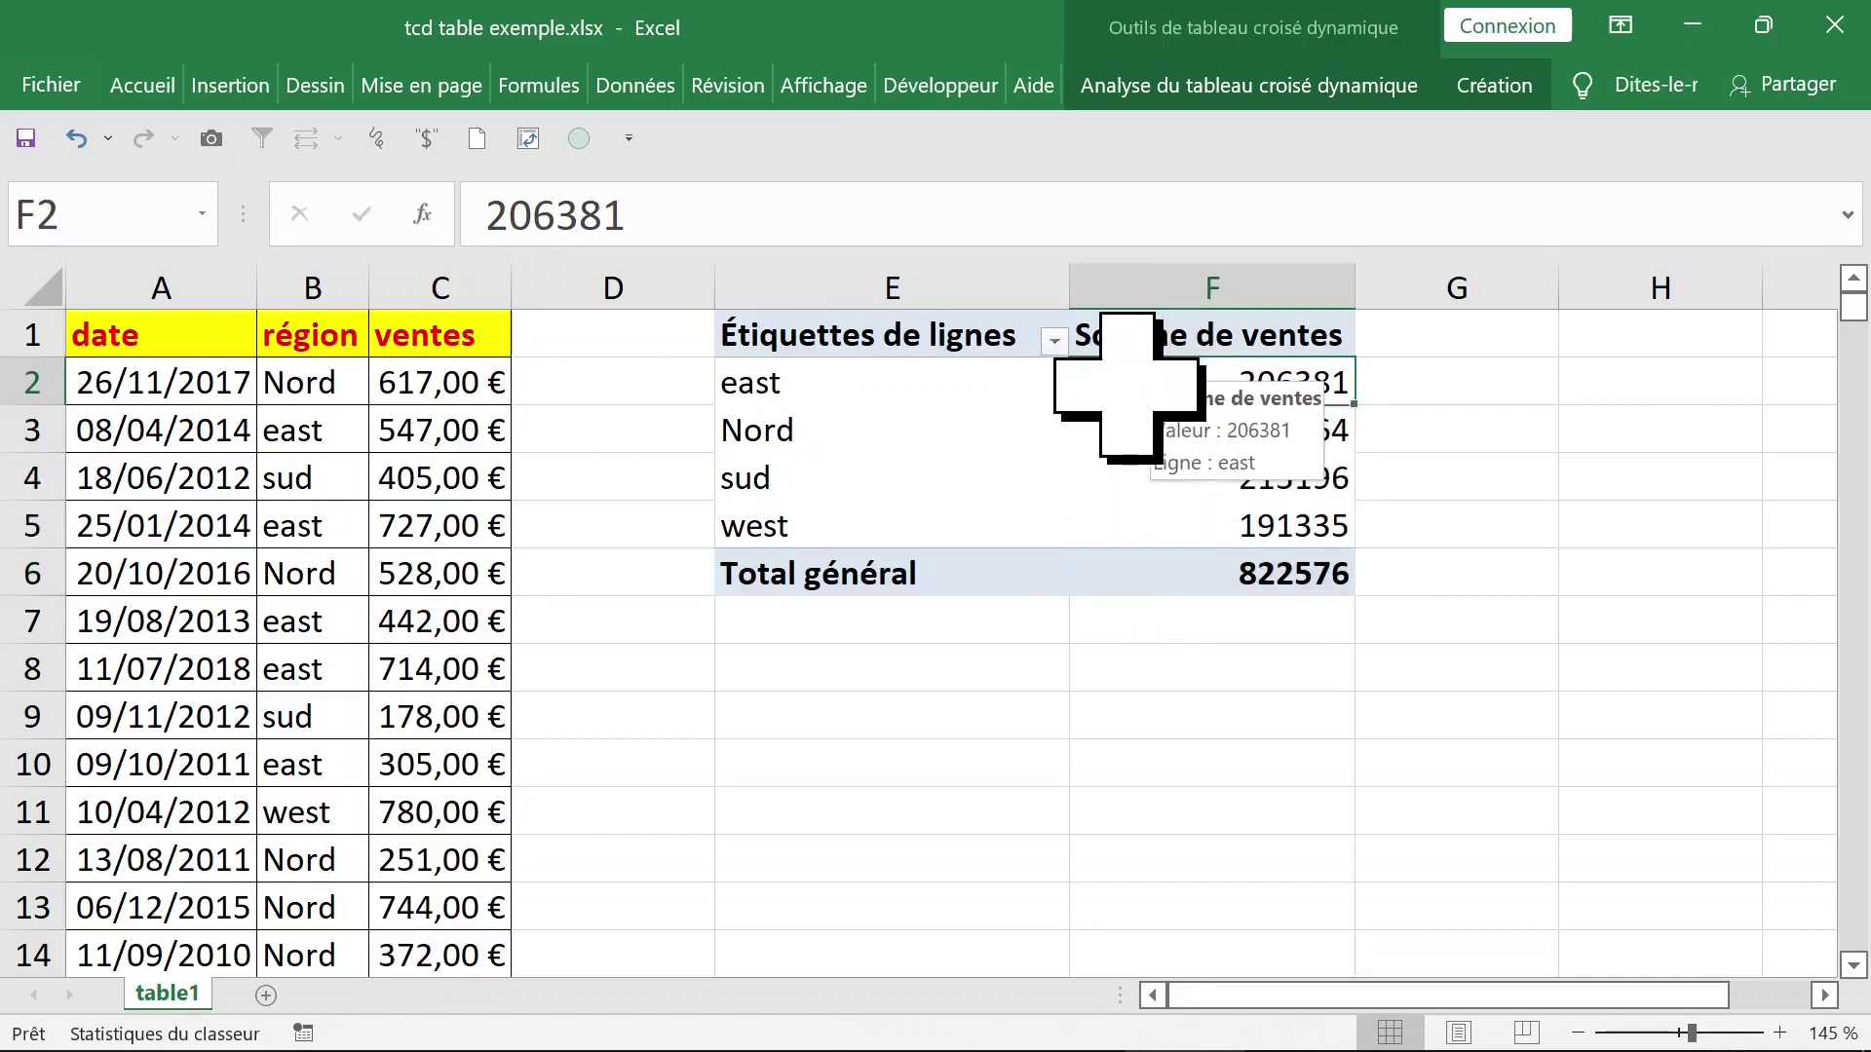
right_click(1146, 380)
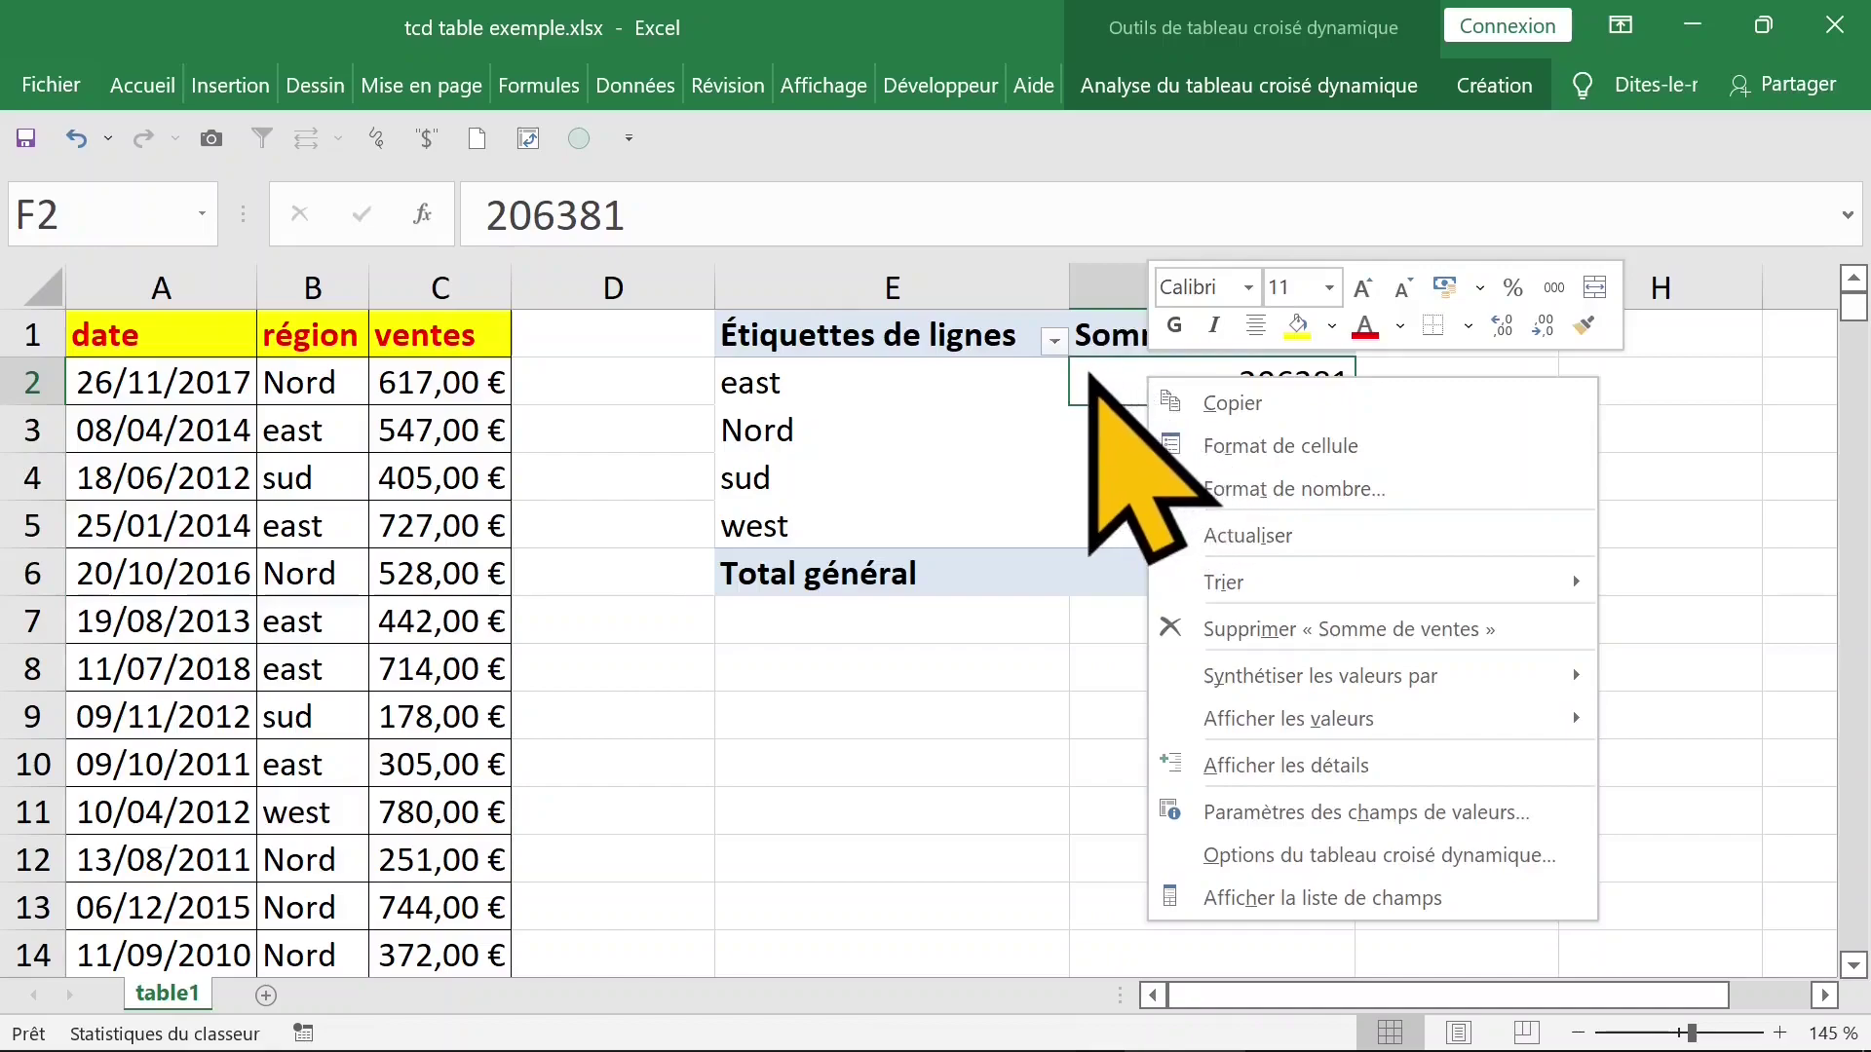
left_click(1286, 486)
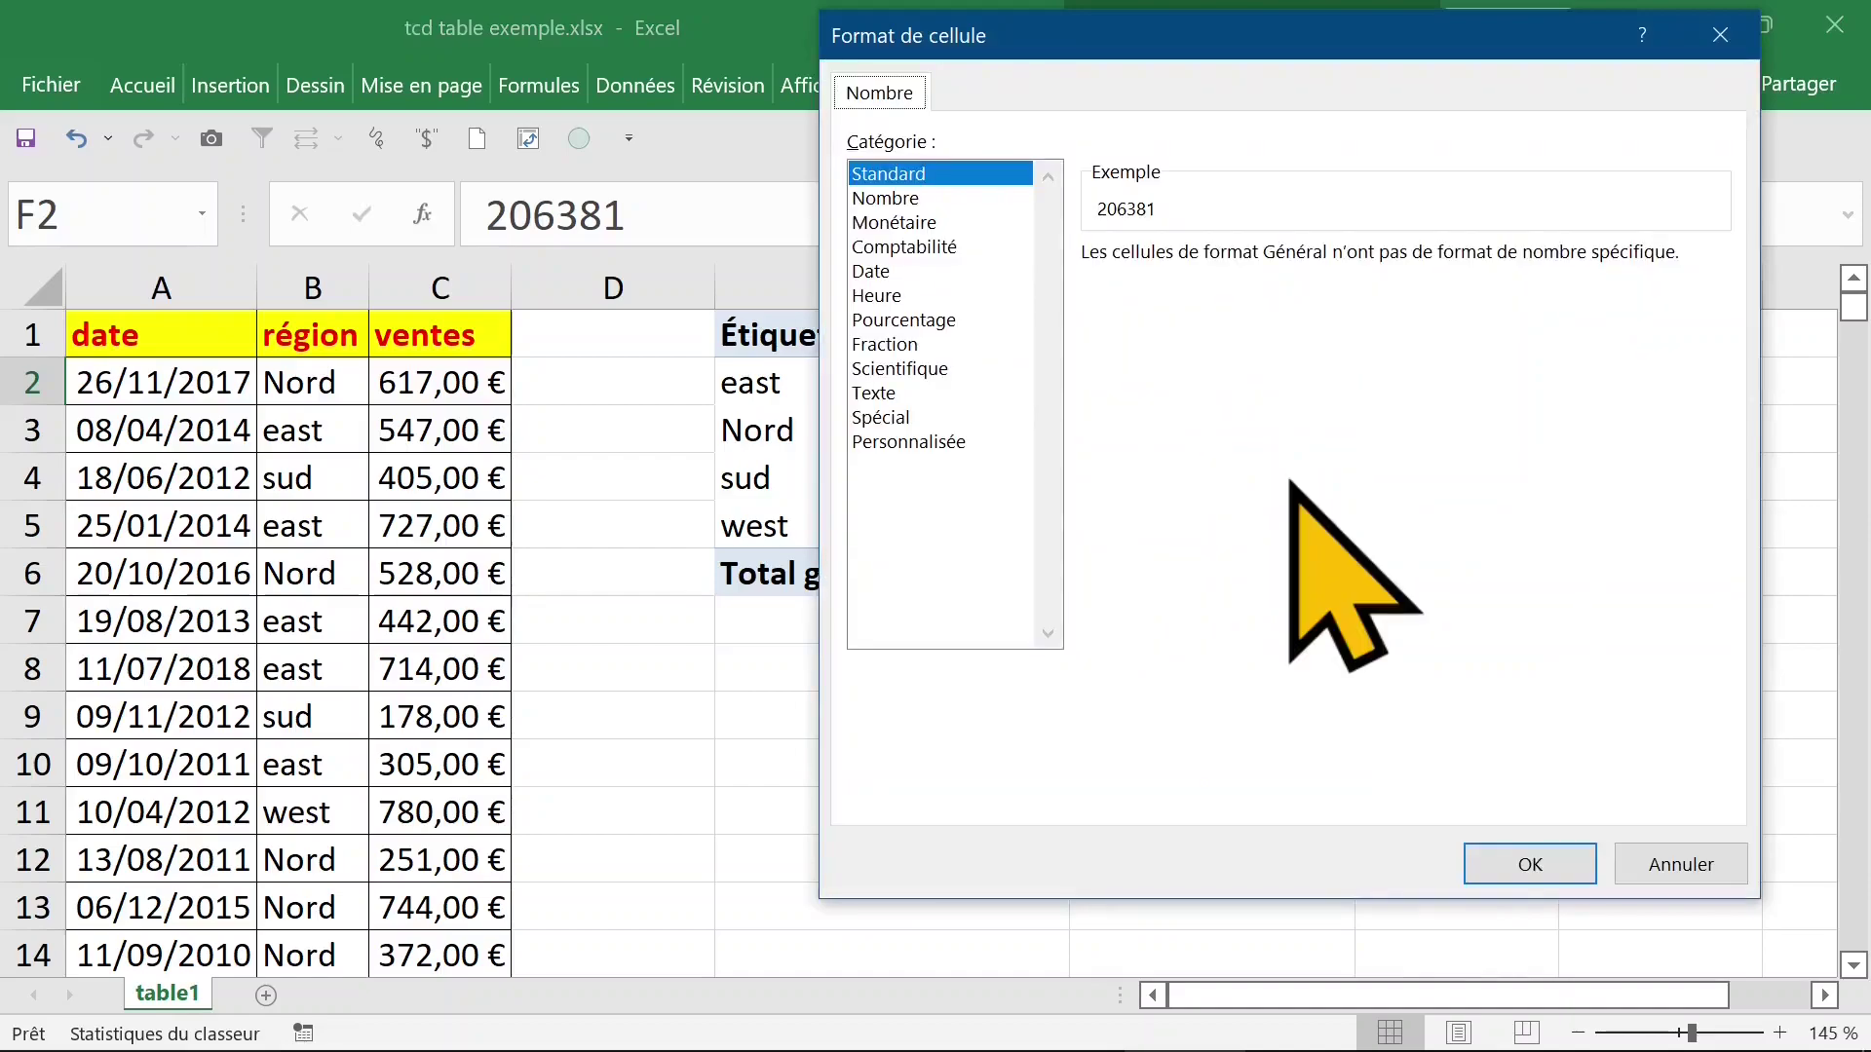
left_click(921, 224)
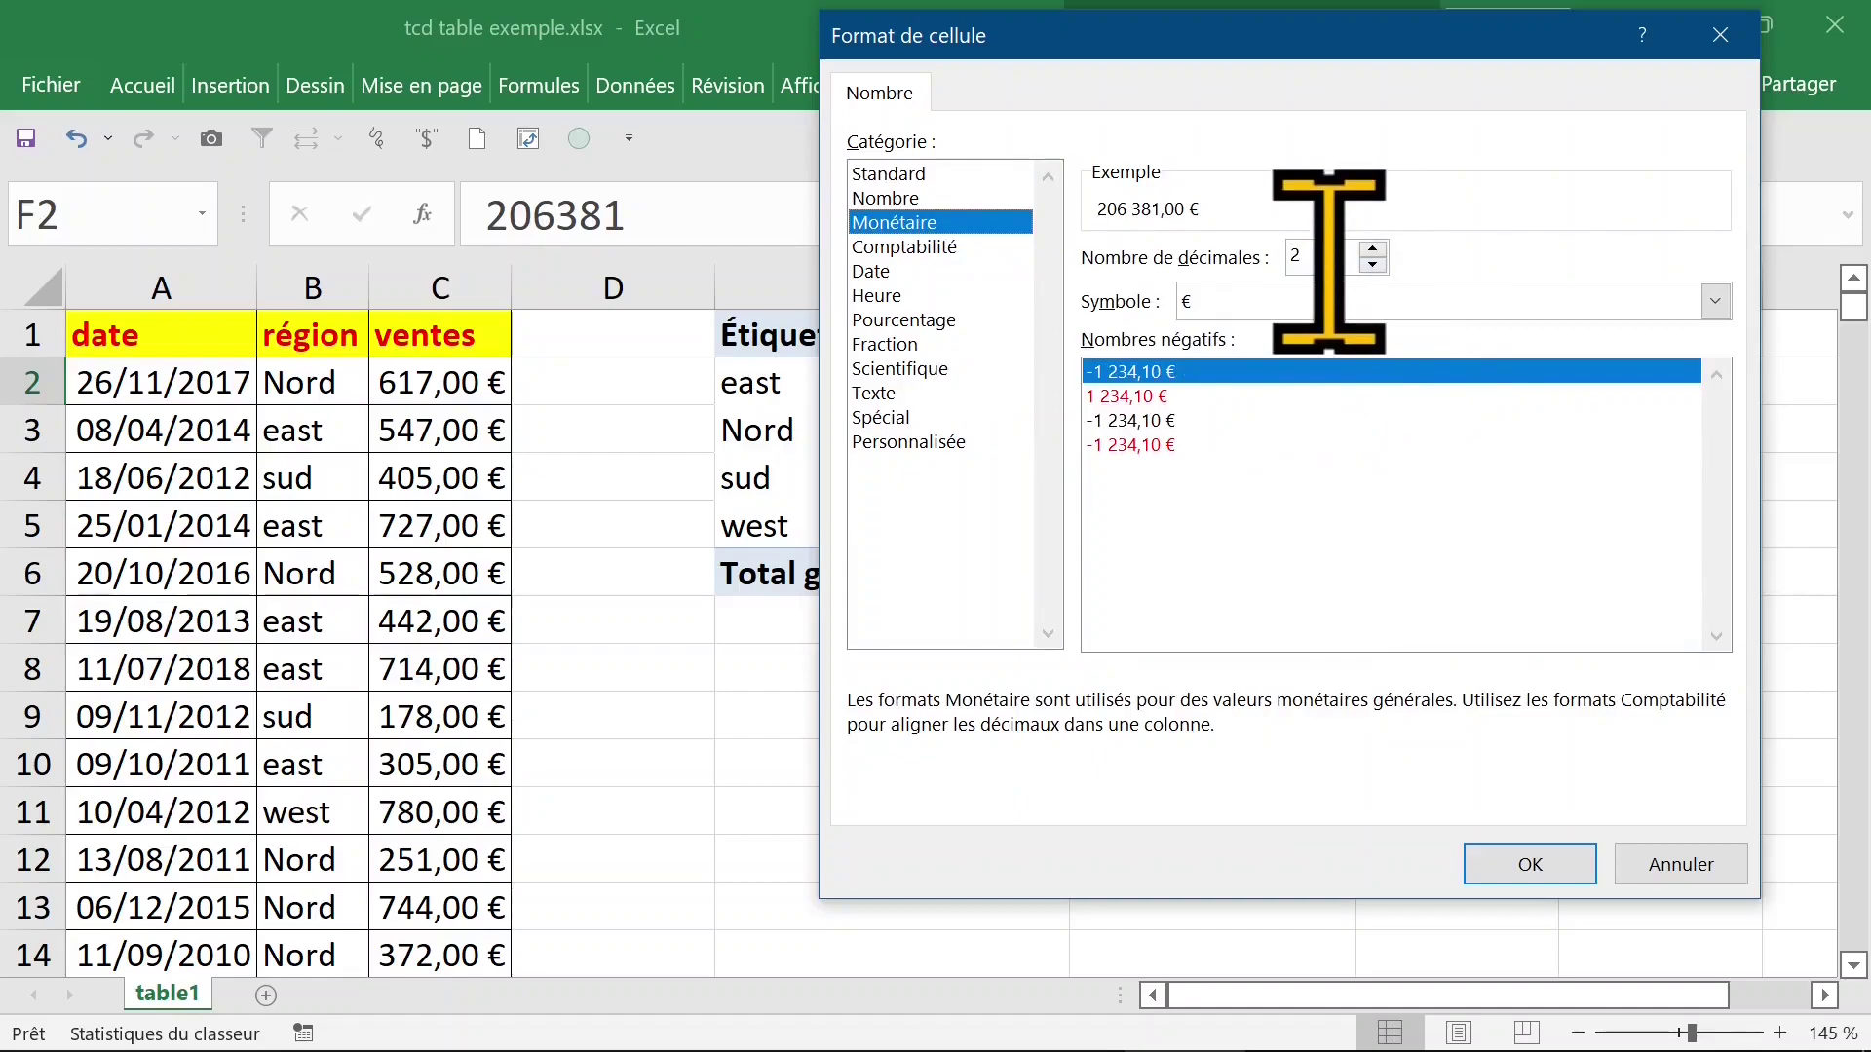
left_click(1540, 865)
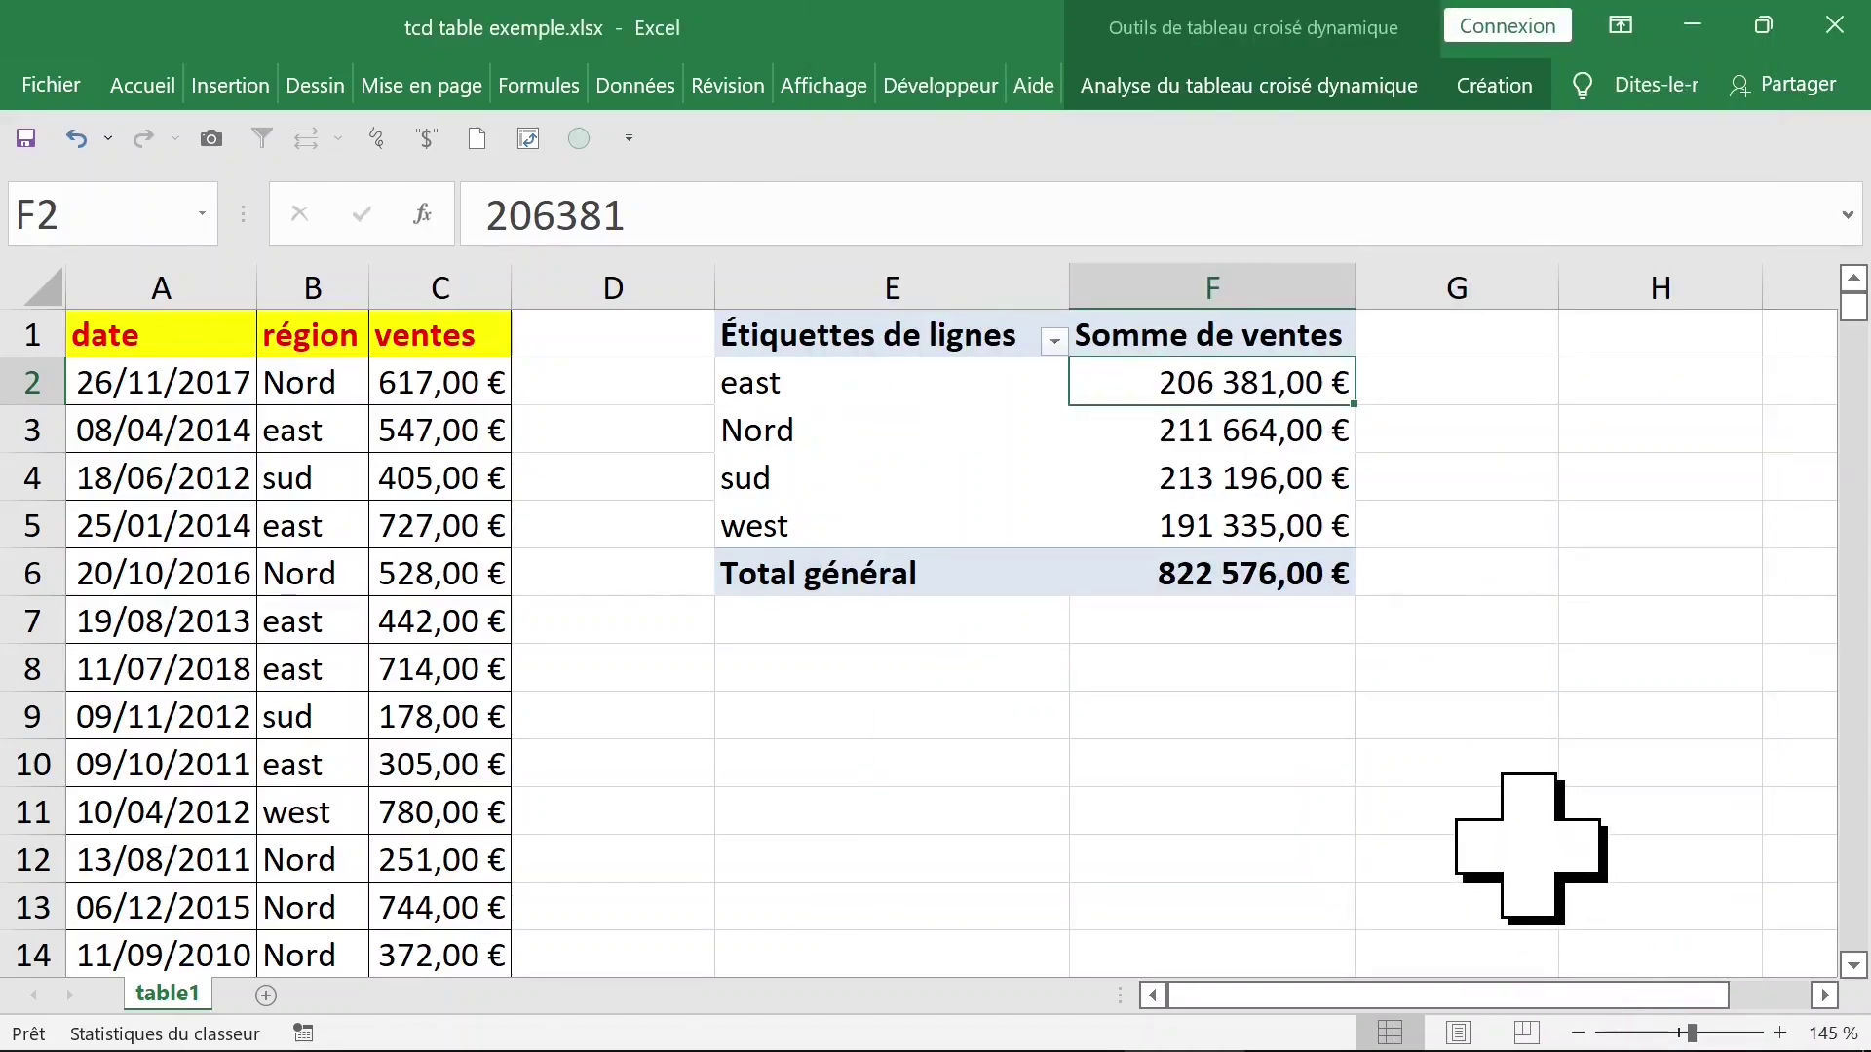
- Sort the pivot table's regions by Somme de ventes from smallest to largest
left_click(1253, 477)
left_click(1252, 384)
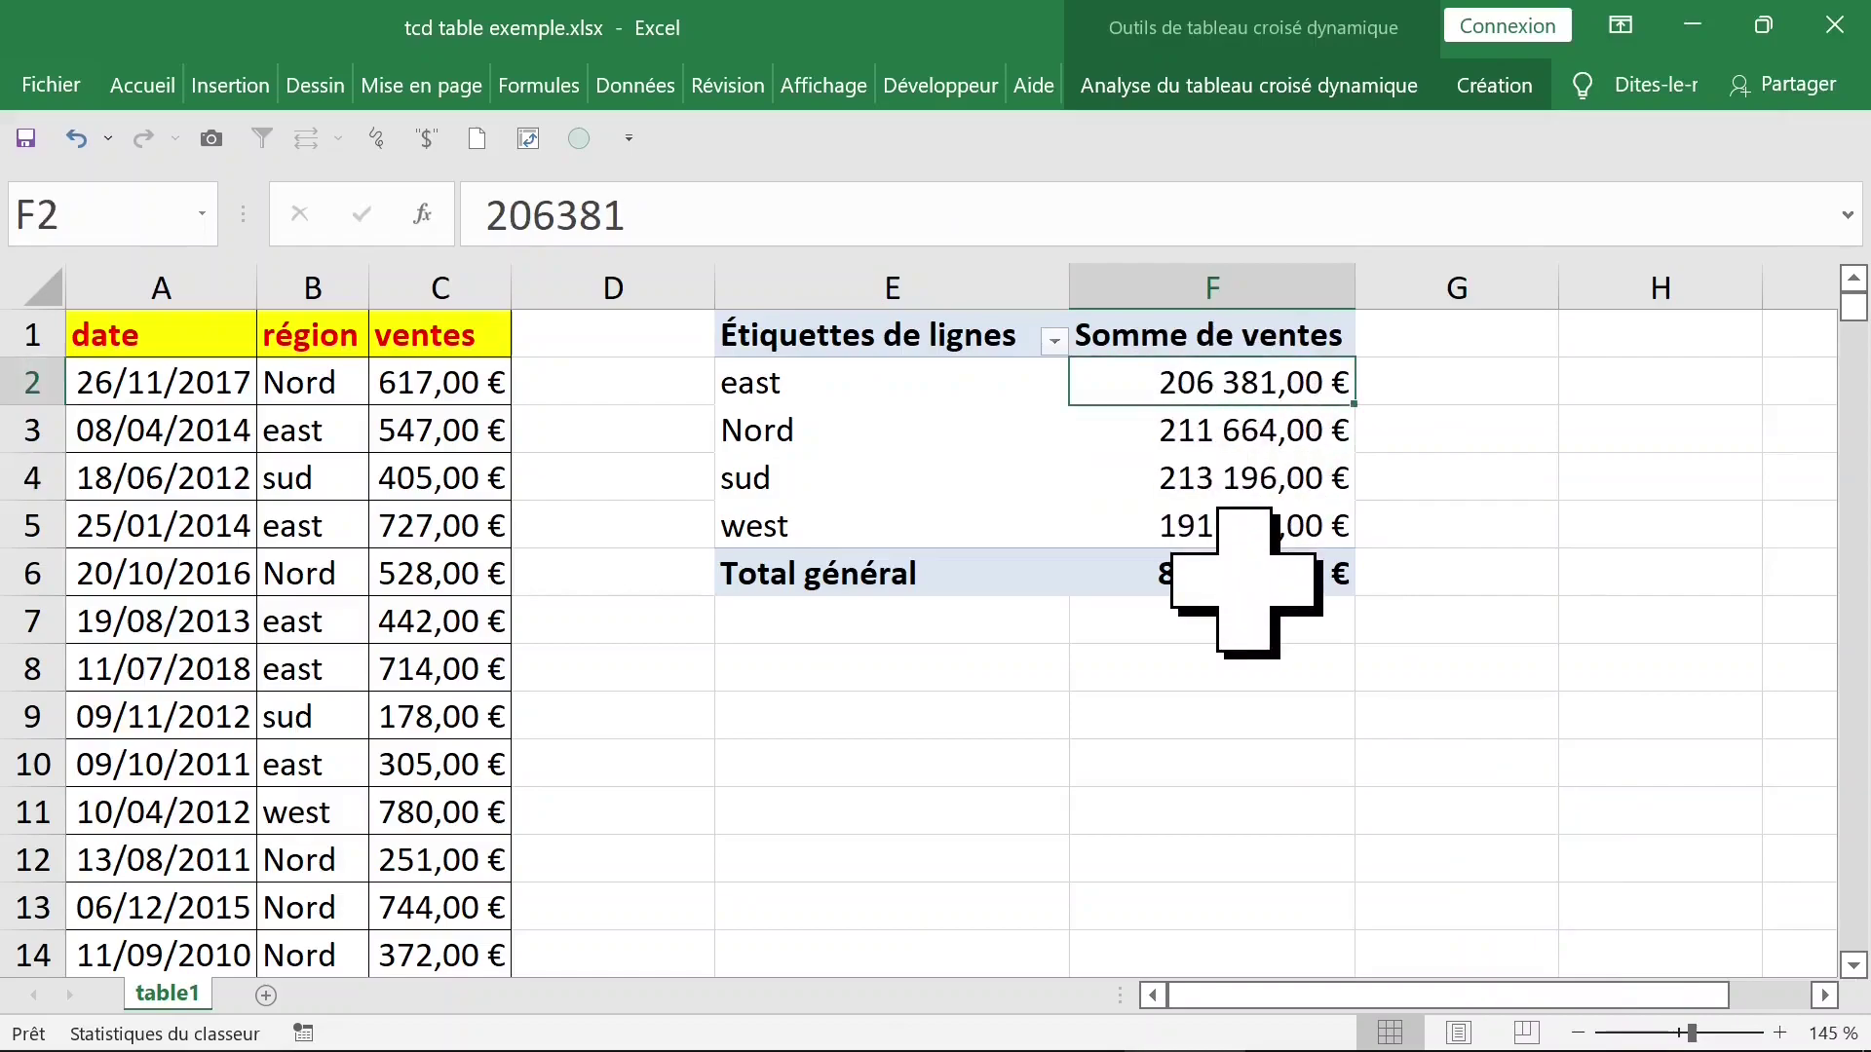
right_click(1161, 383)
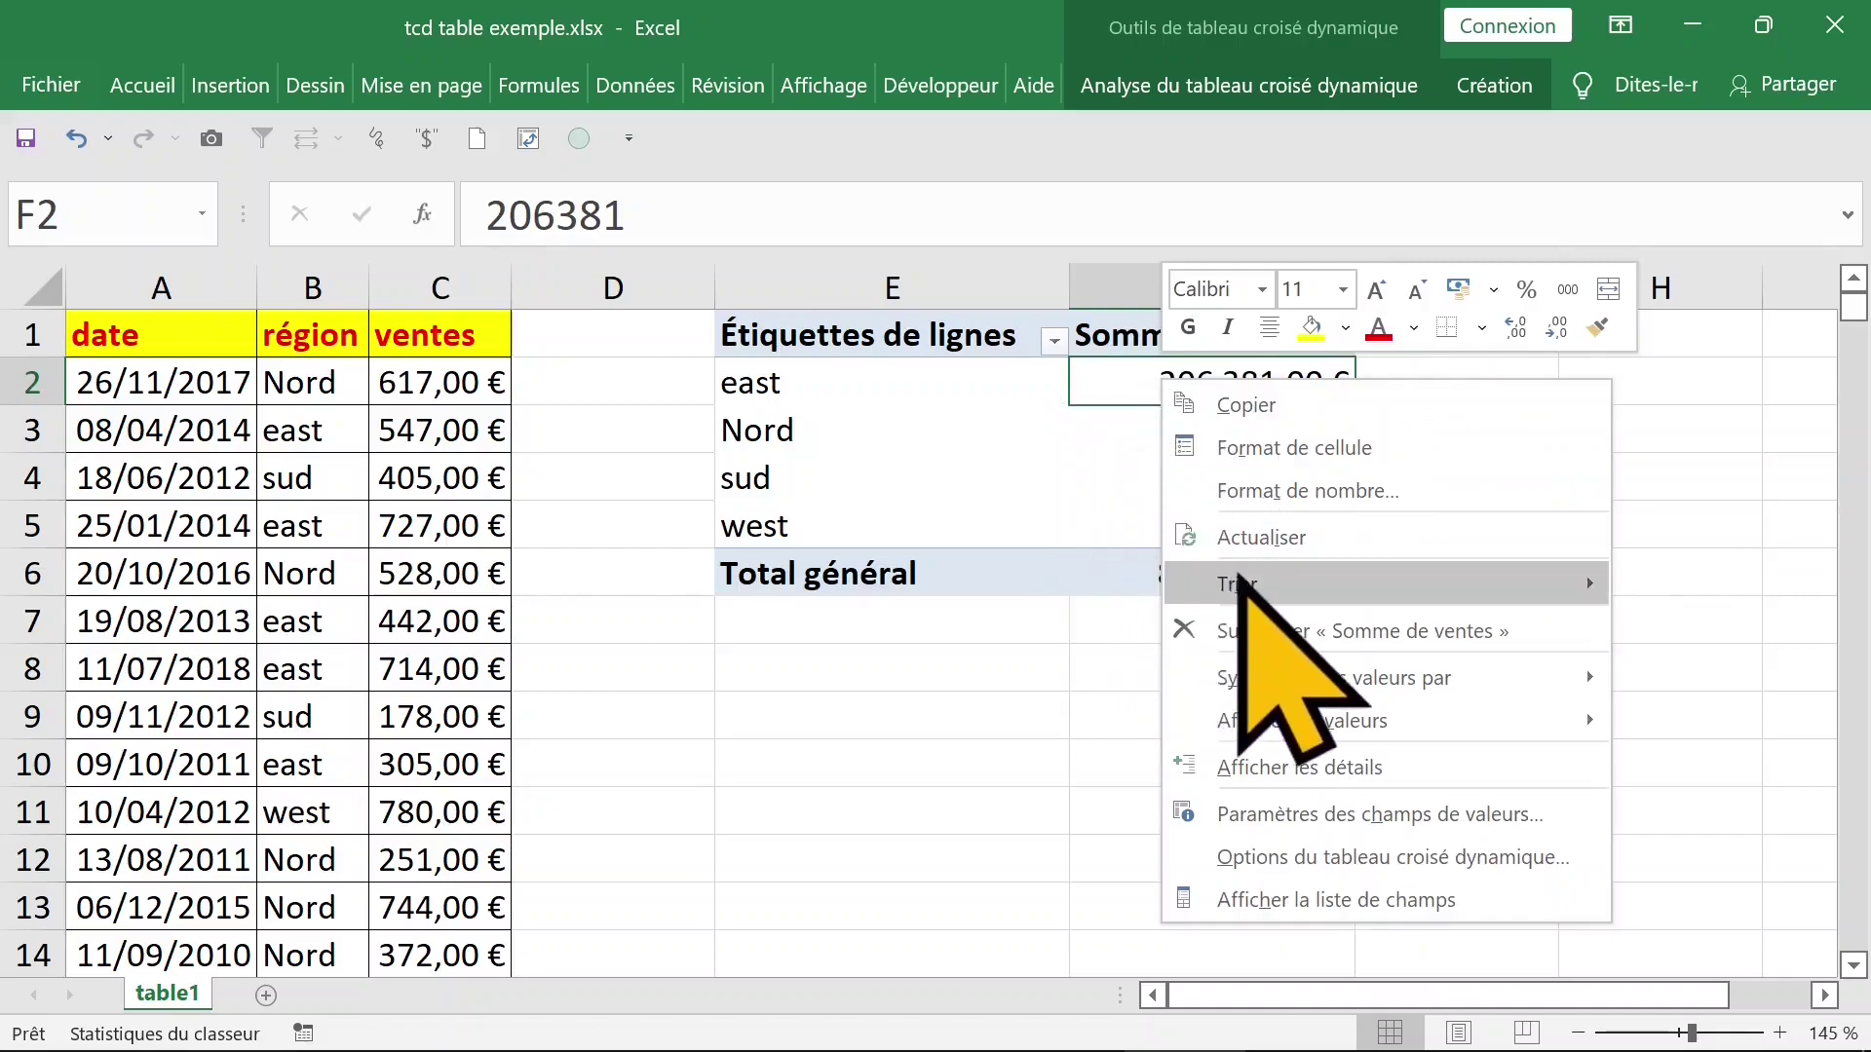
mouse_move(1235, 575)
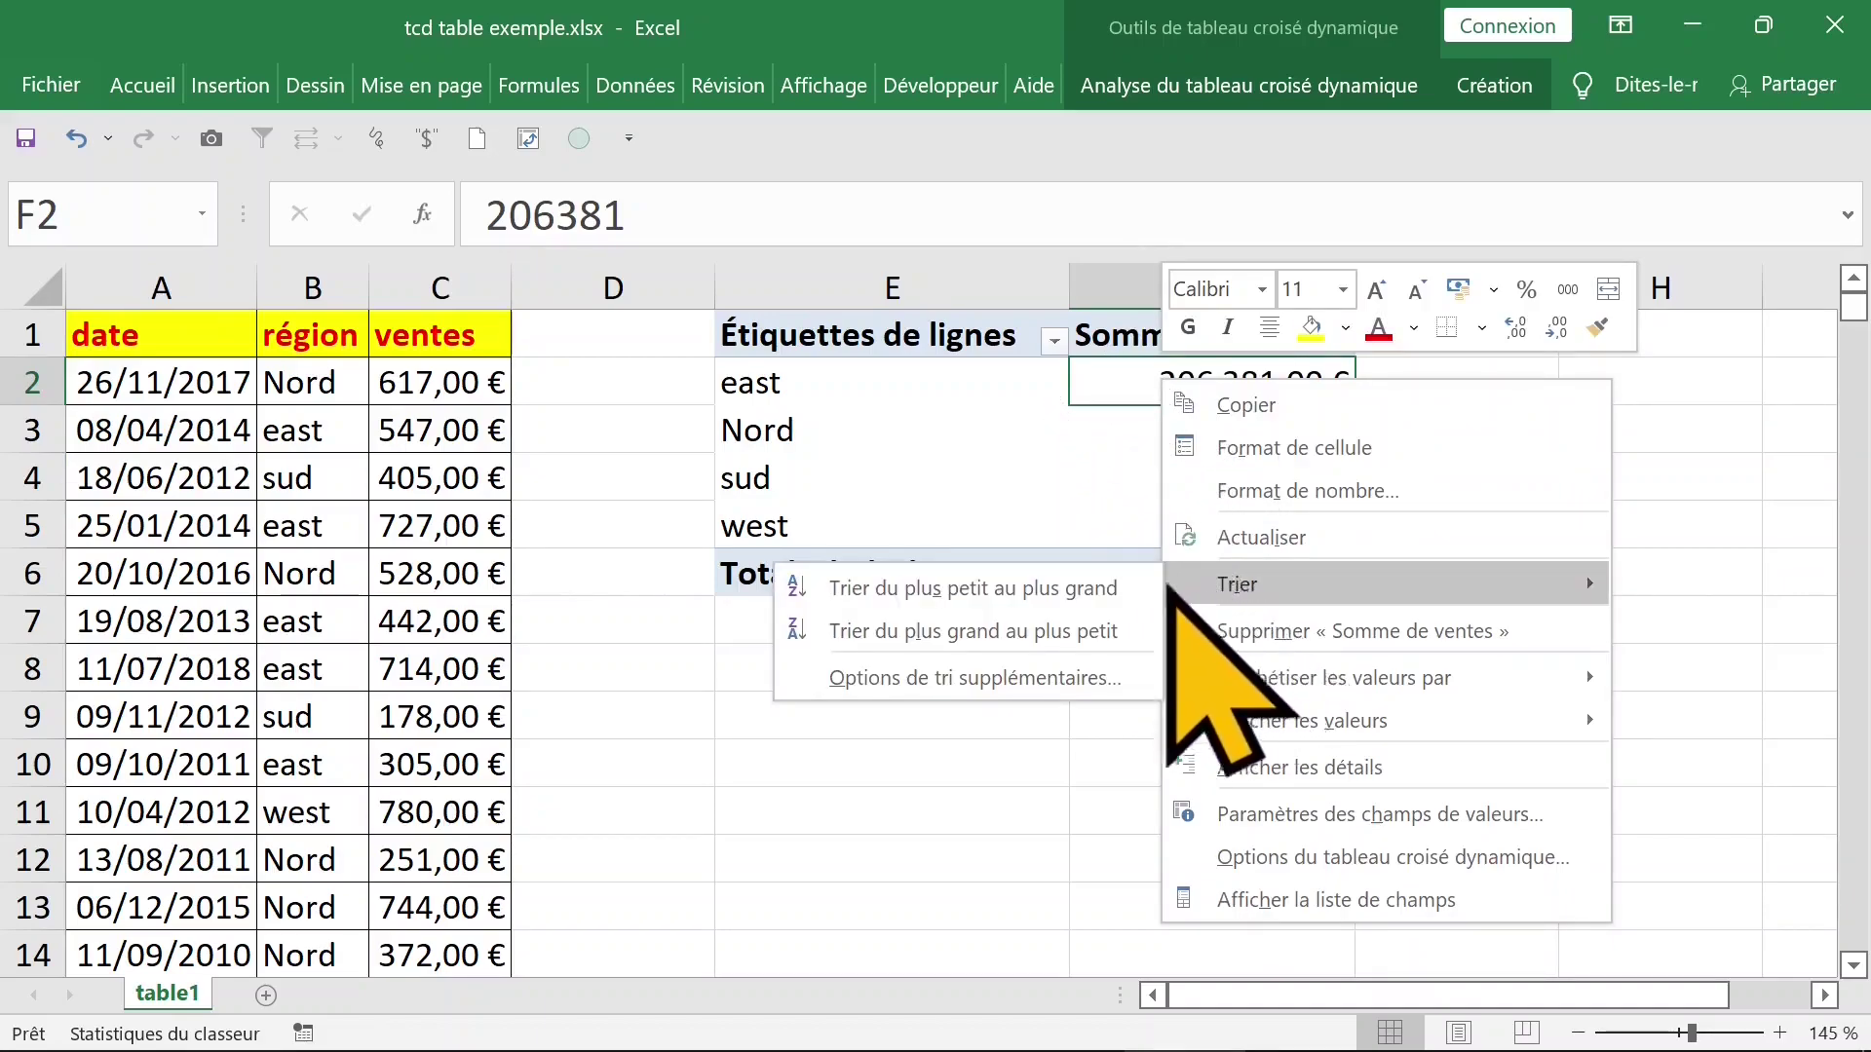
left_click(1102, 588)
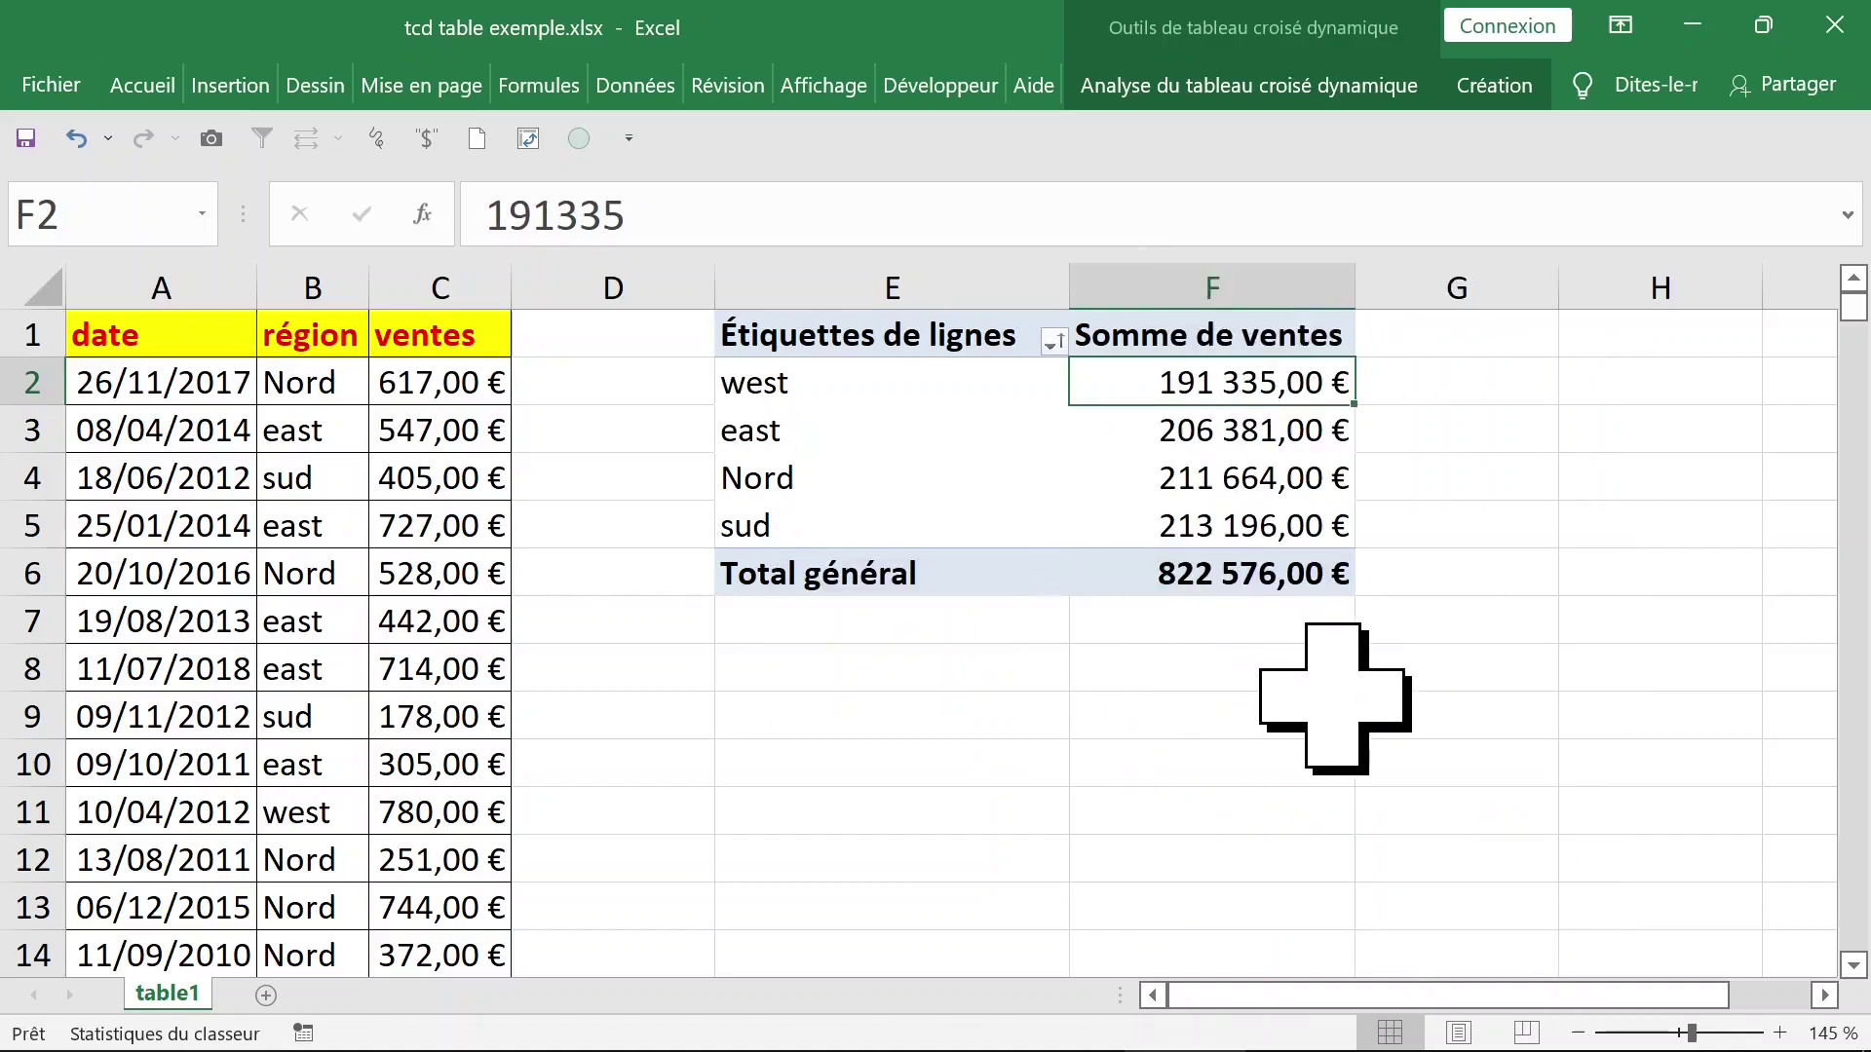
left_click(1209, 529)
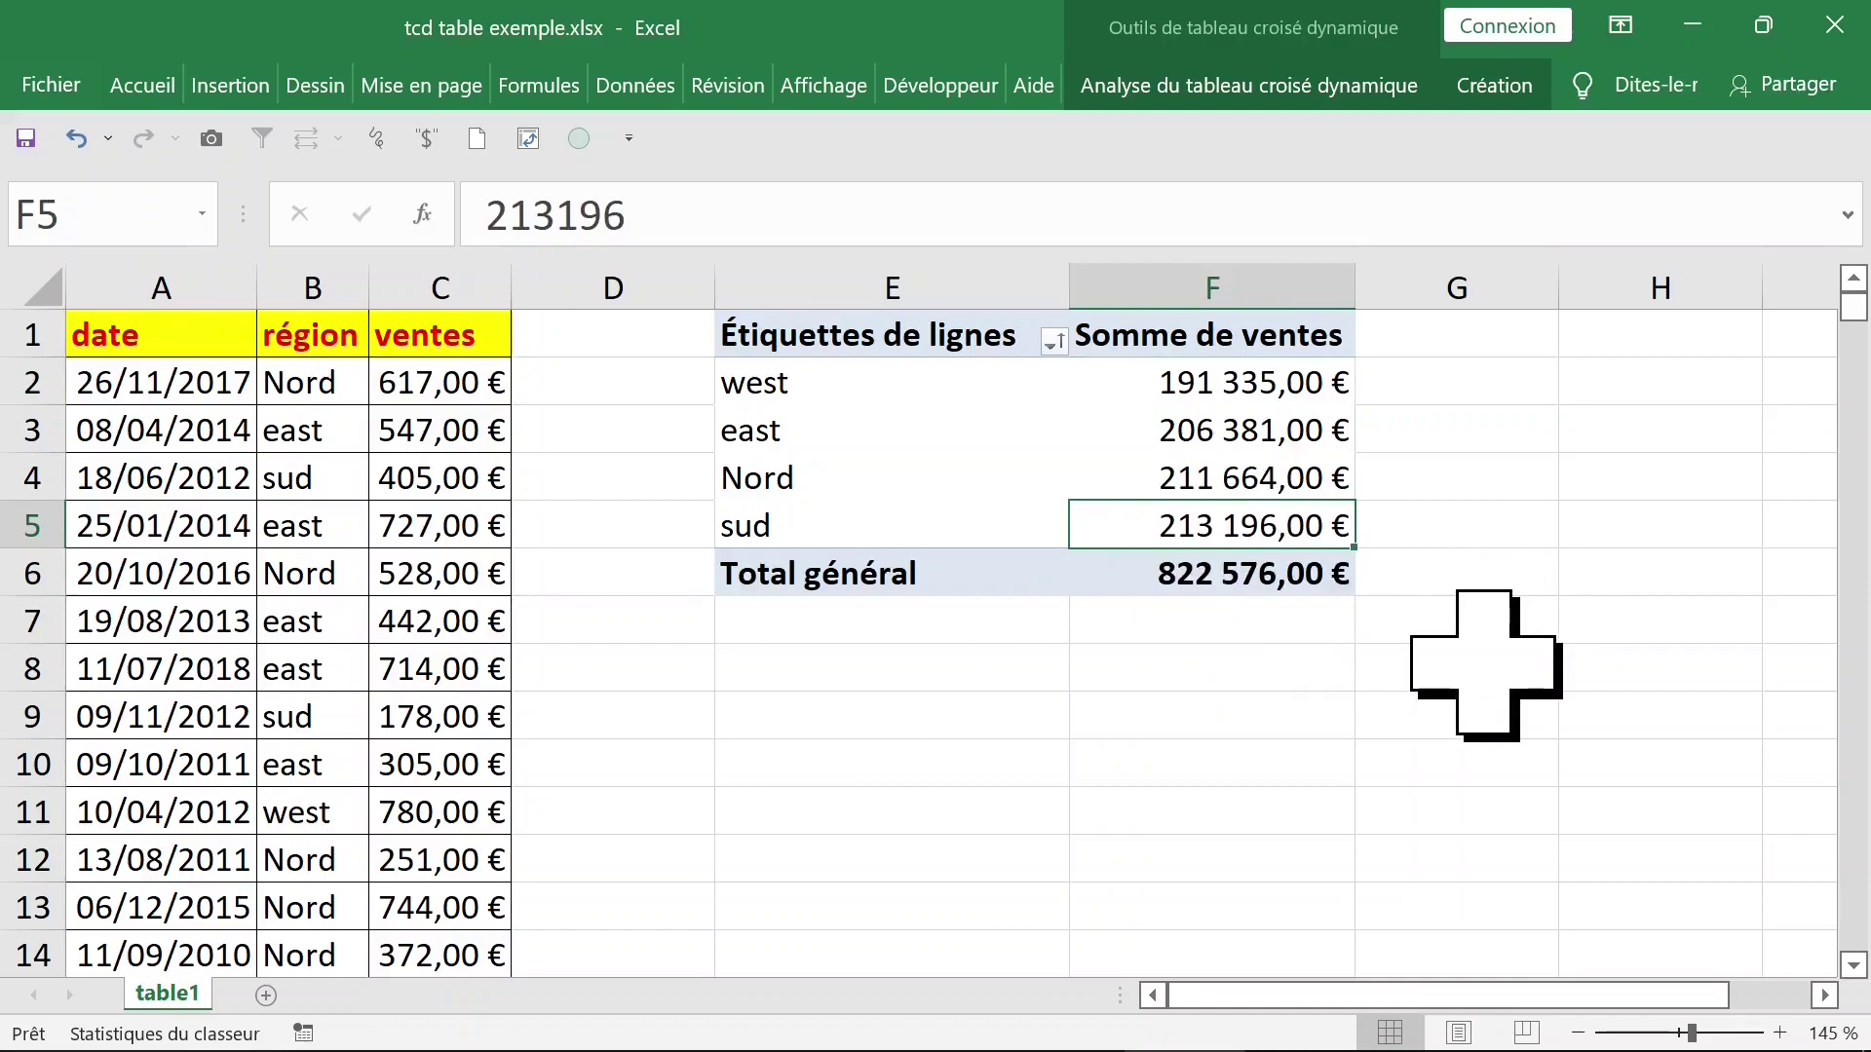
left_click(1299, 376)
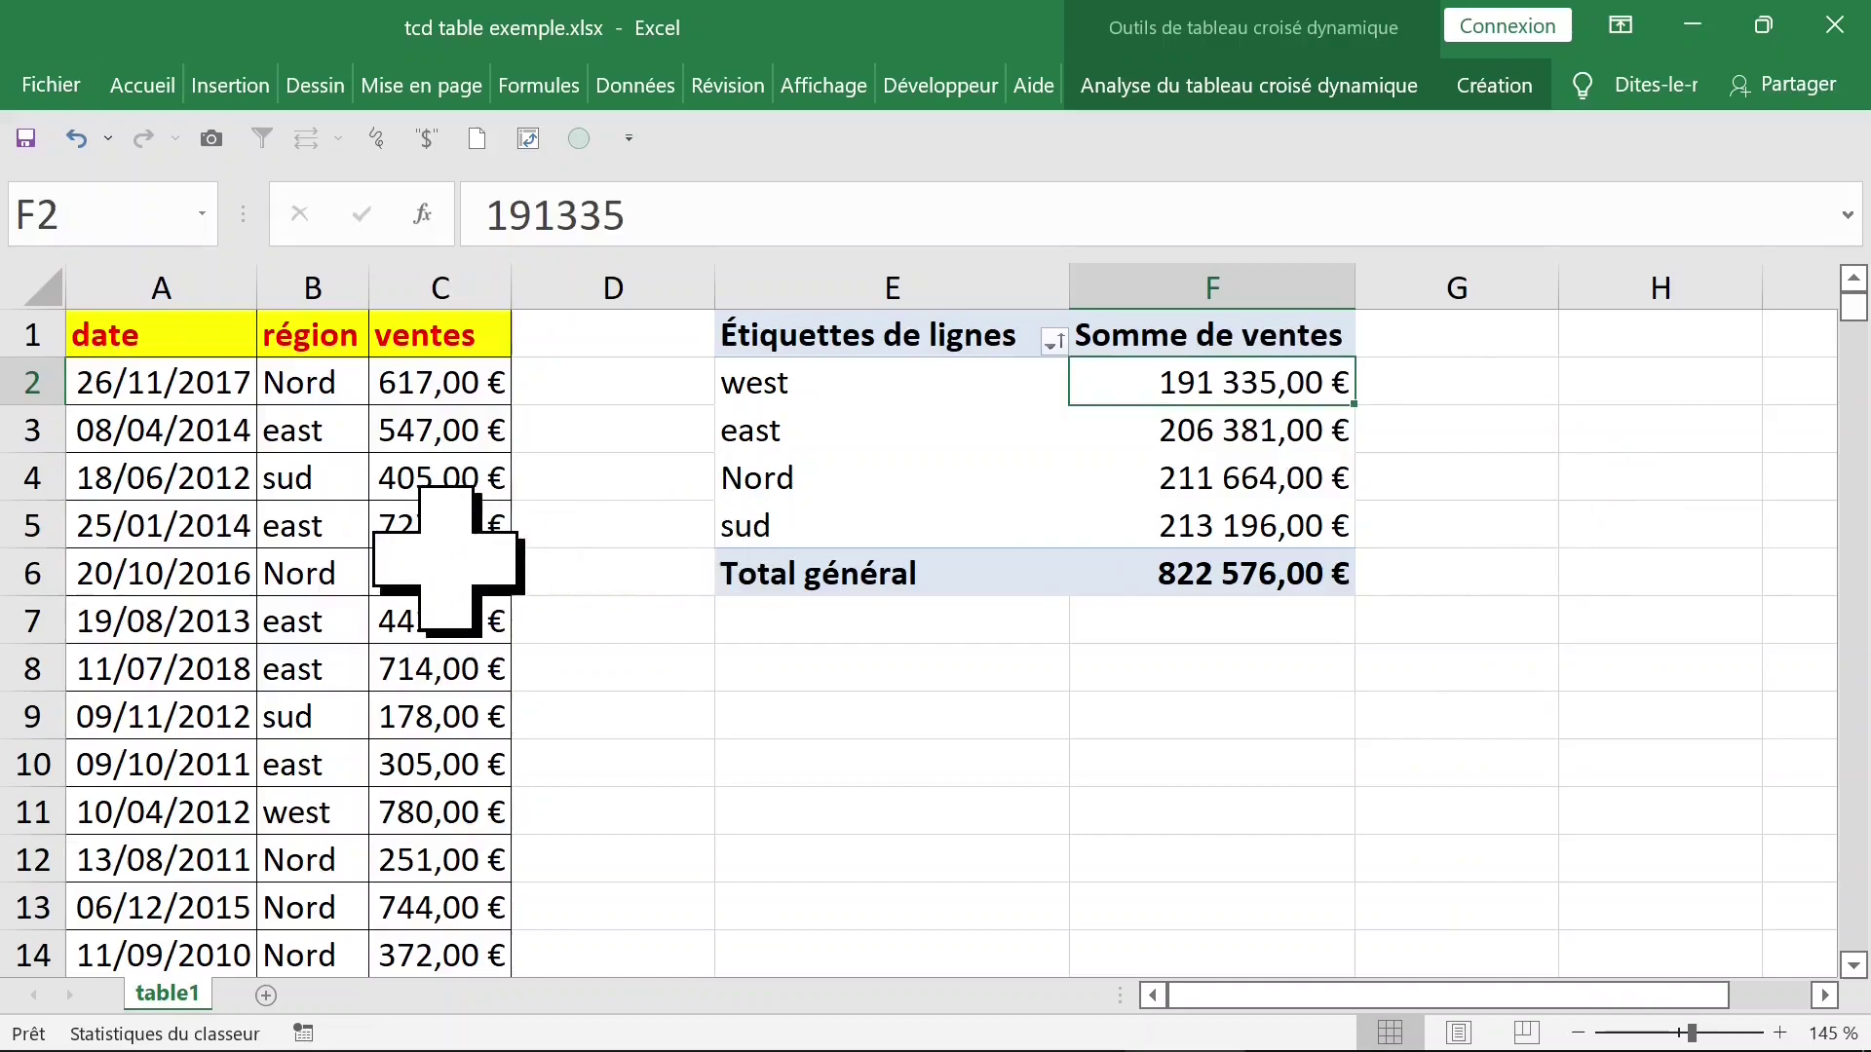
left_click(826, 431)
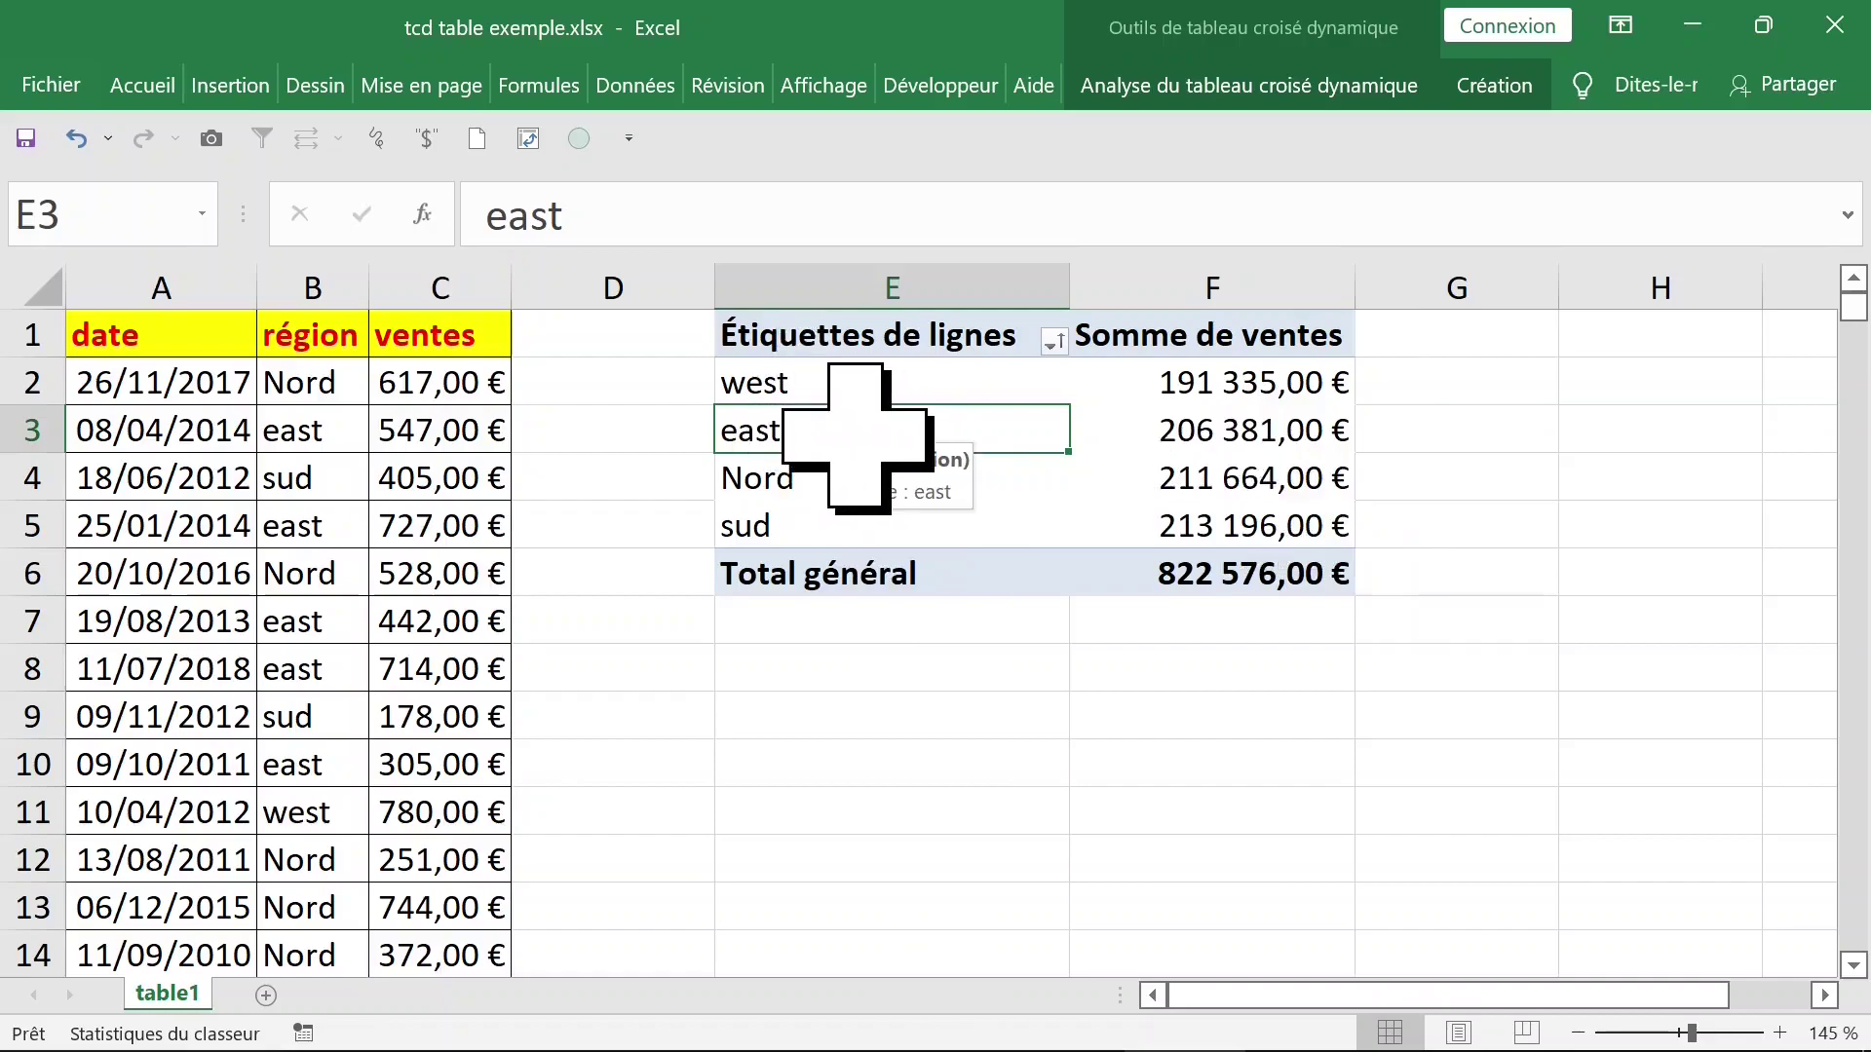
left_click(817, 395)
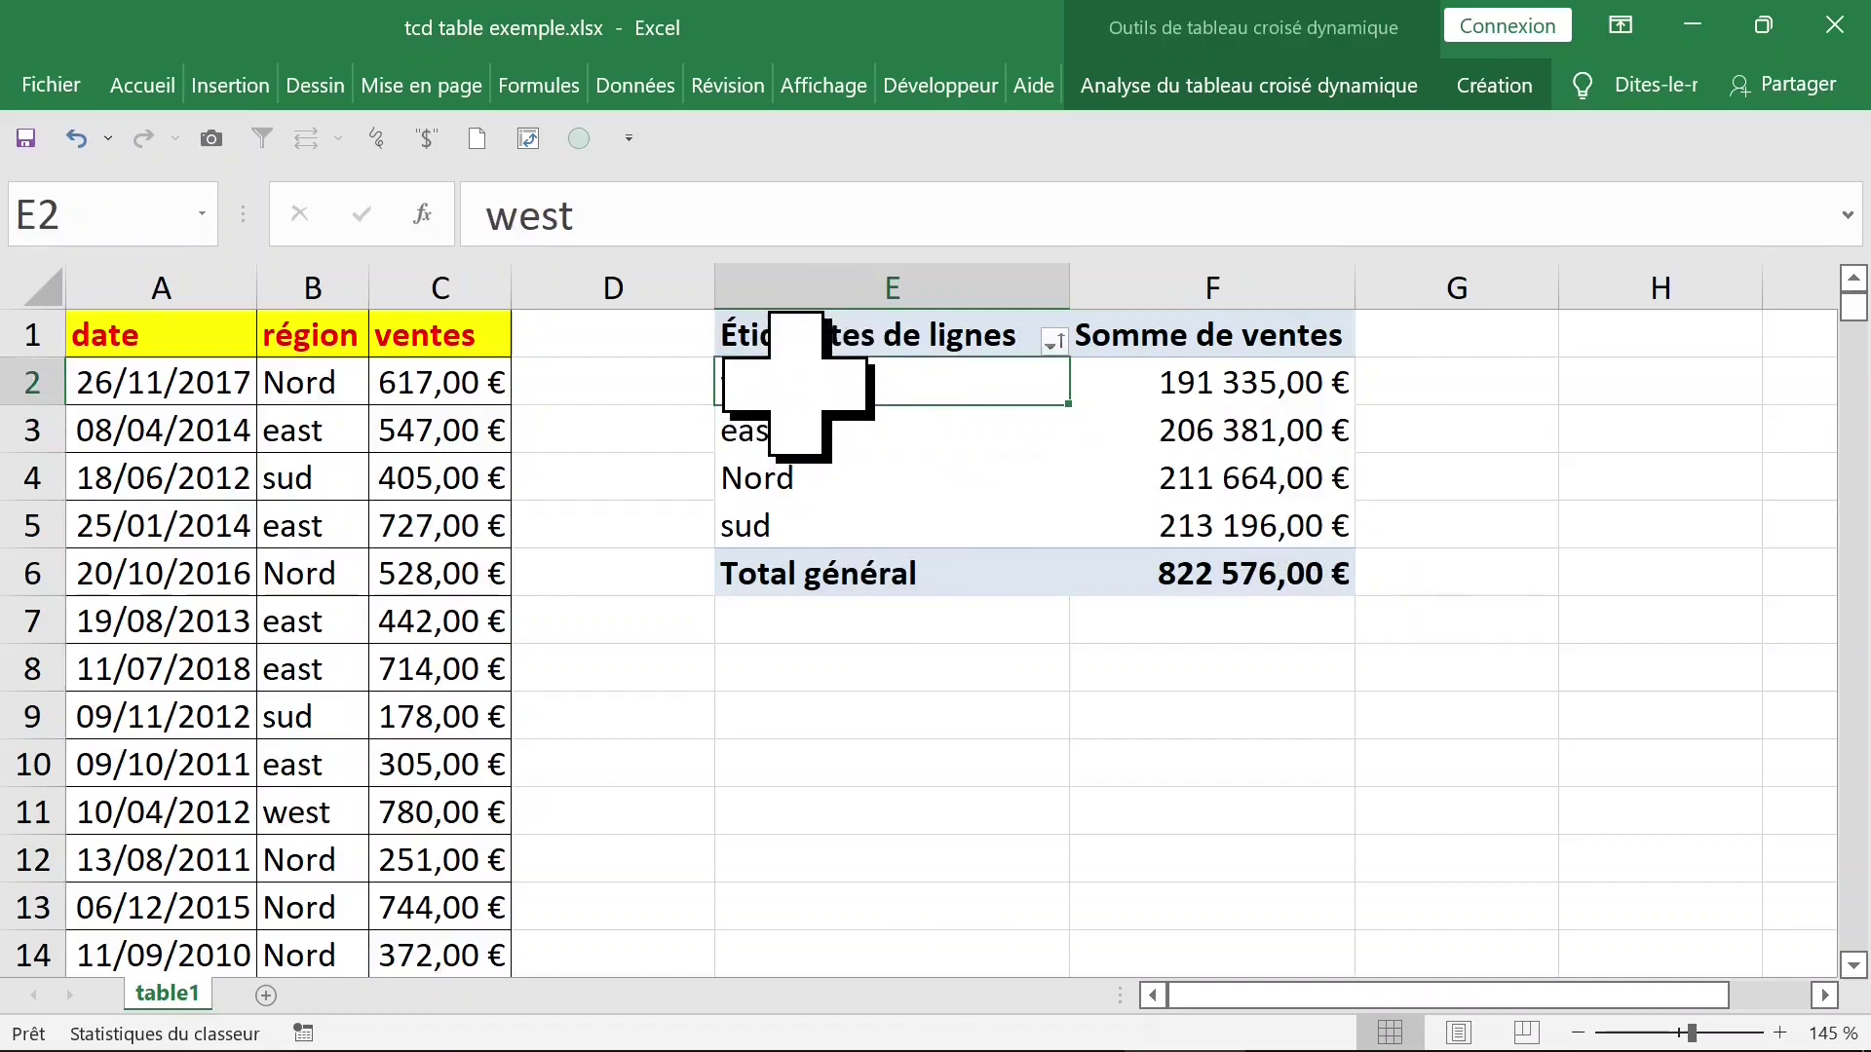
left_click(840, 290)
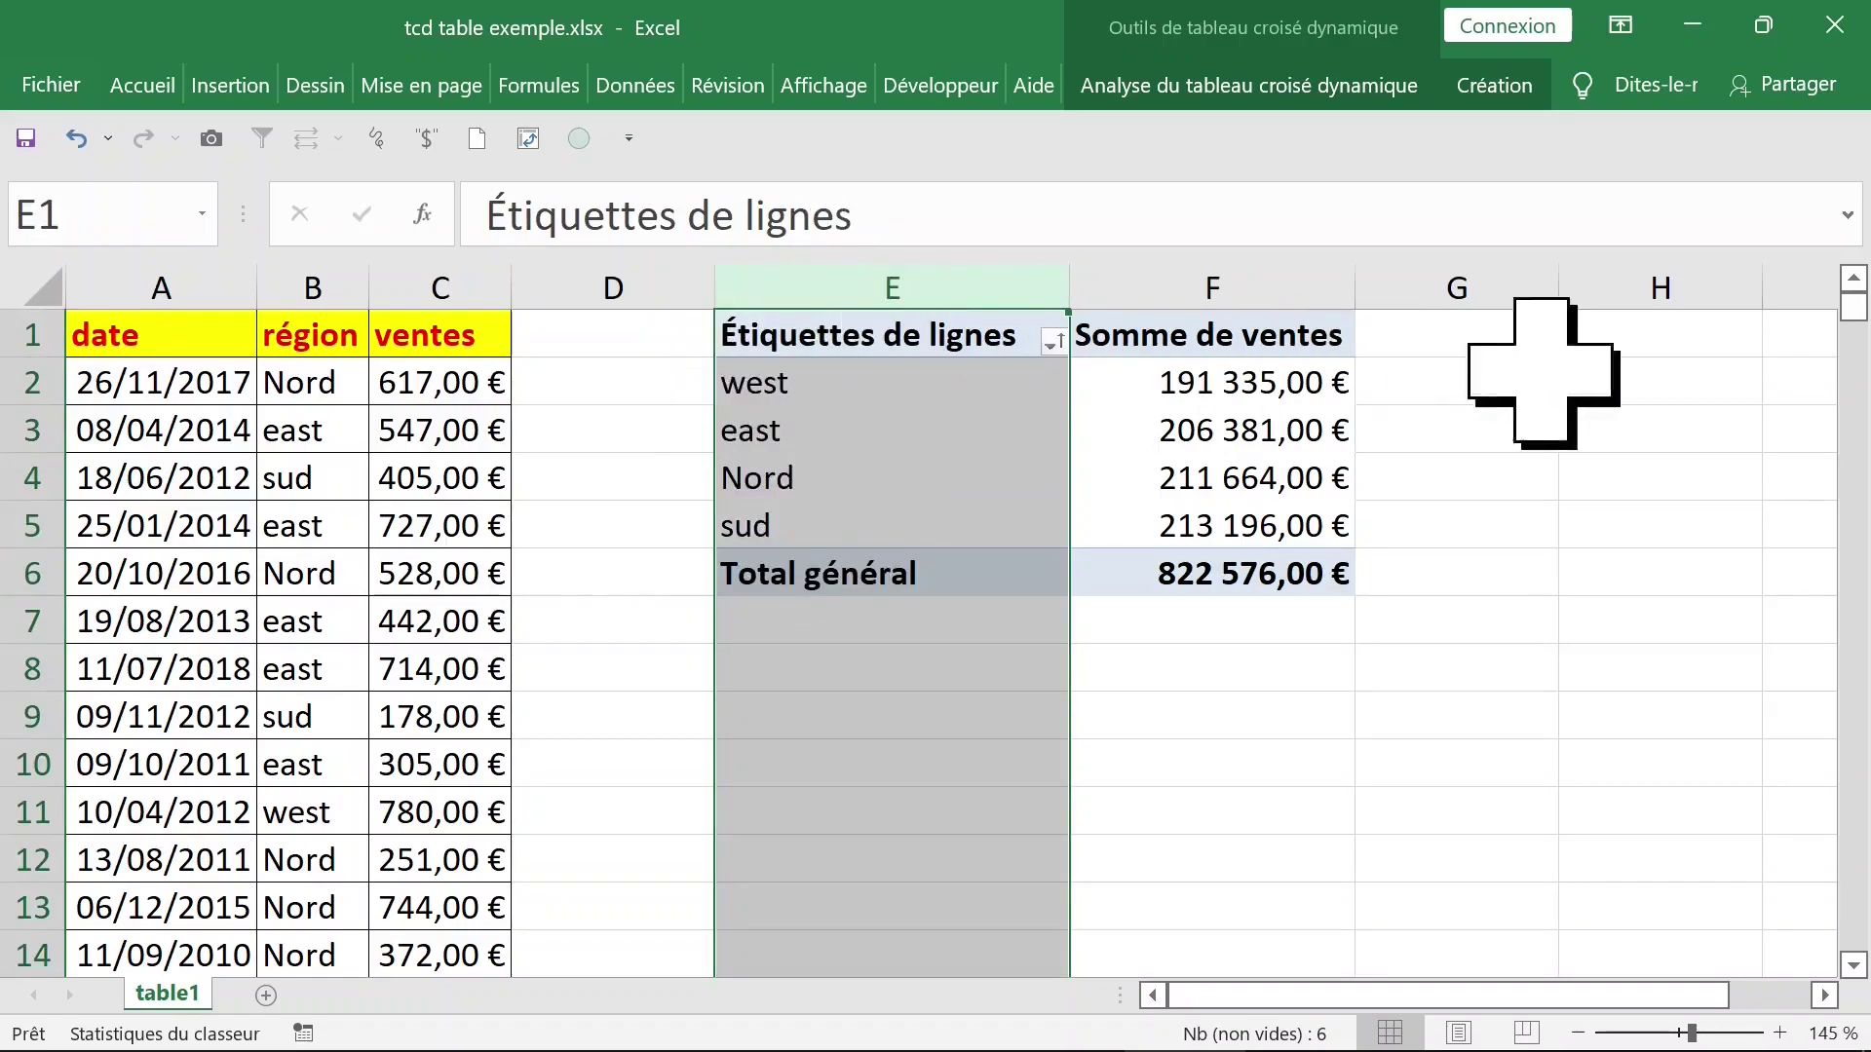
left_click(896, 394)
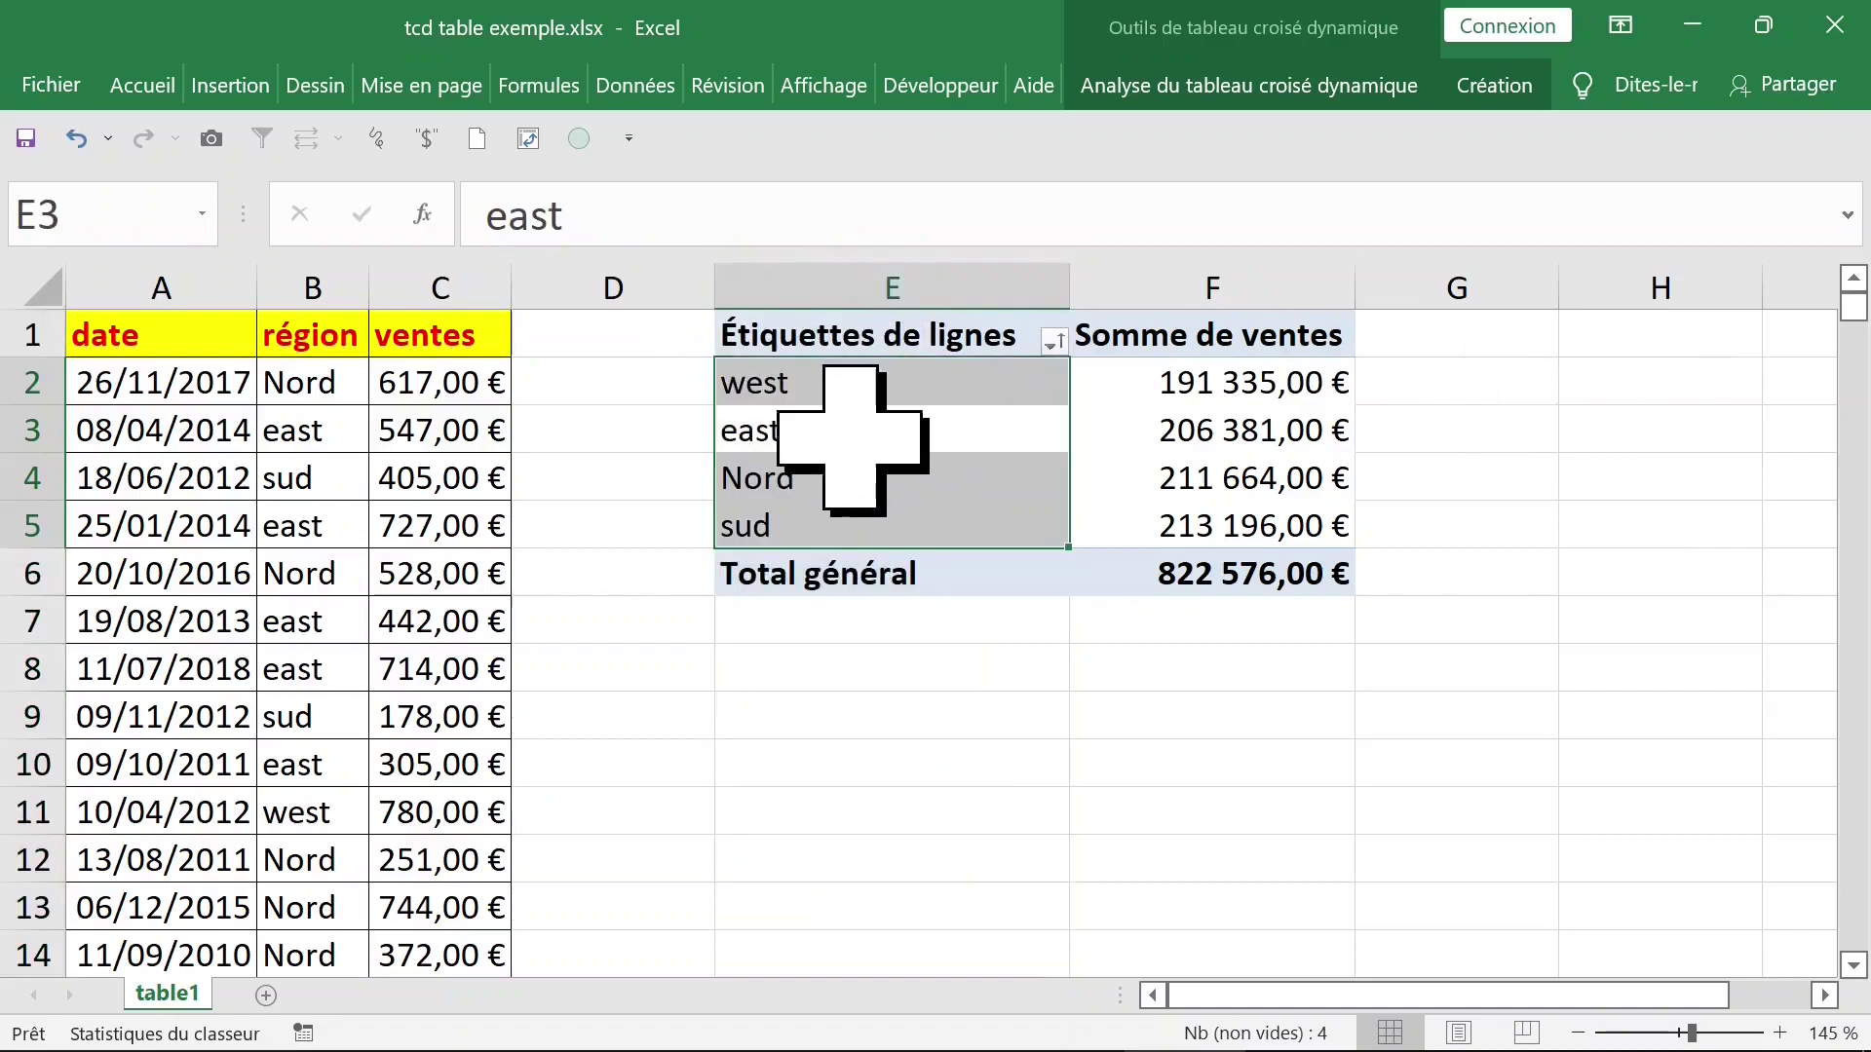
- Show the pivot table's field list again and move région from the rows area to the columns area
left_click(848, 436)
right_click(848, 436)
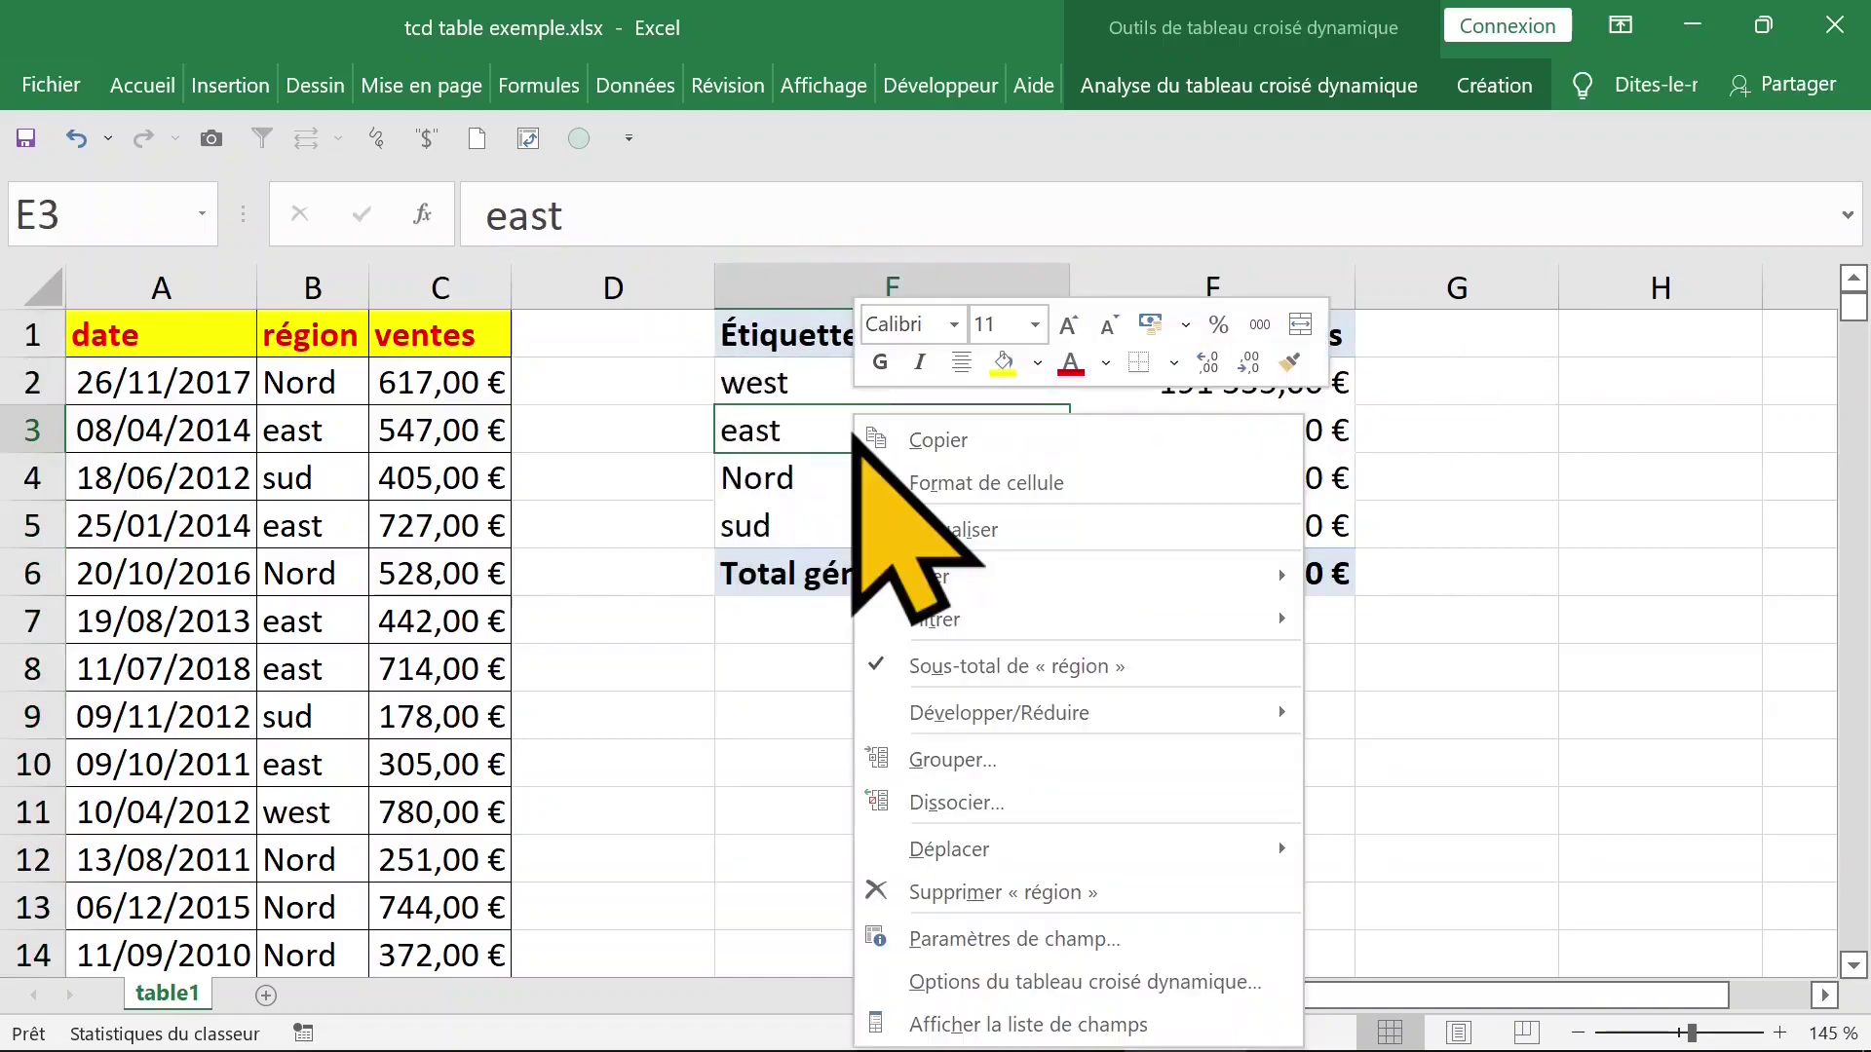
left_click(1077, 1023)
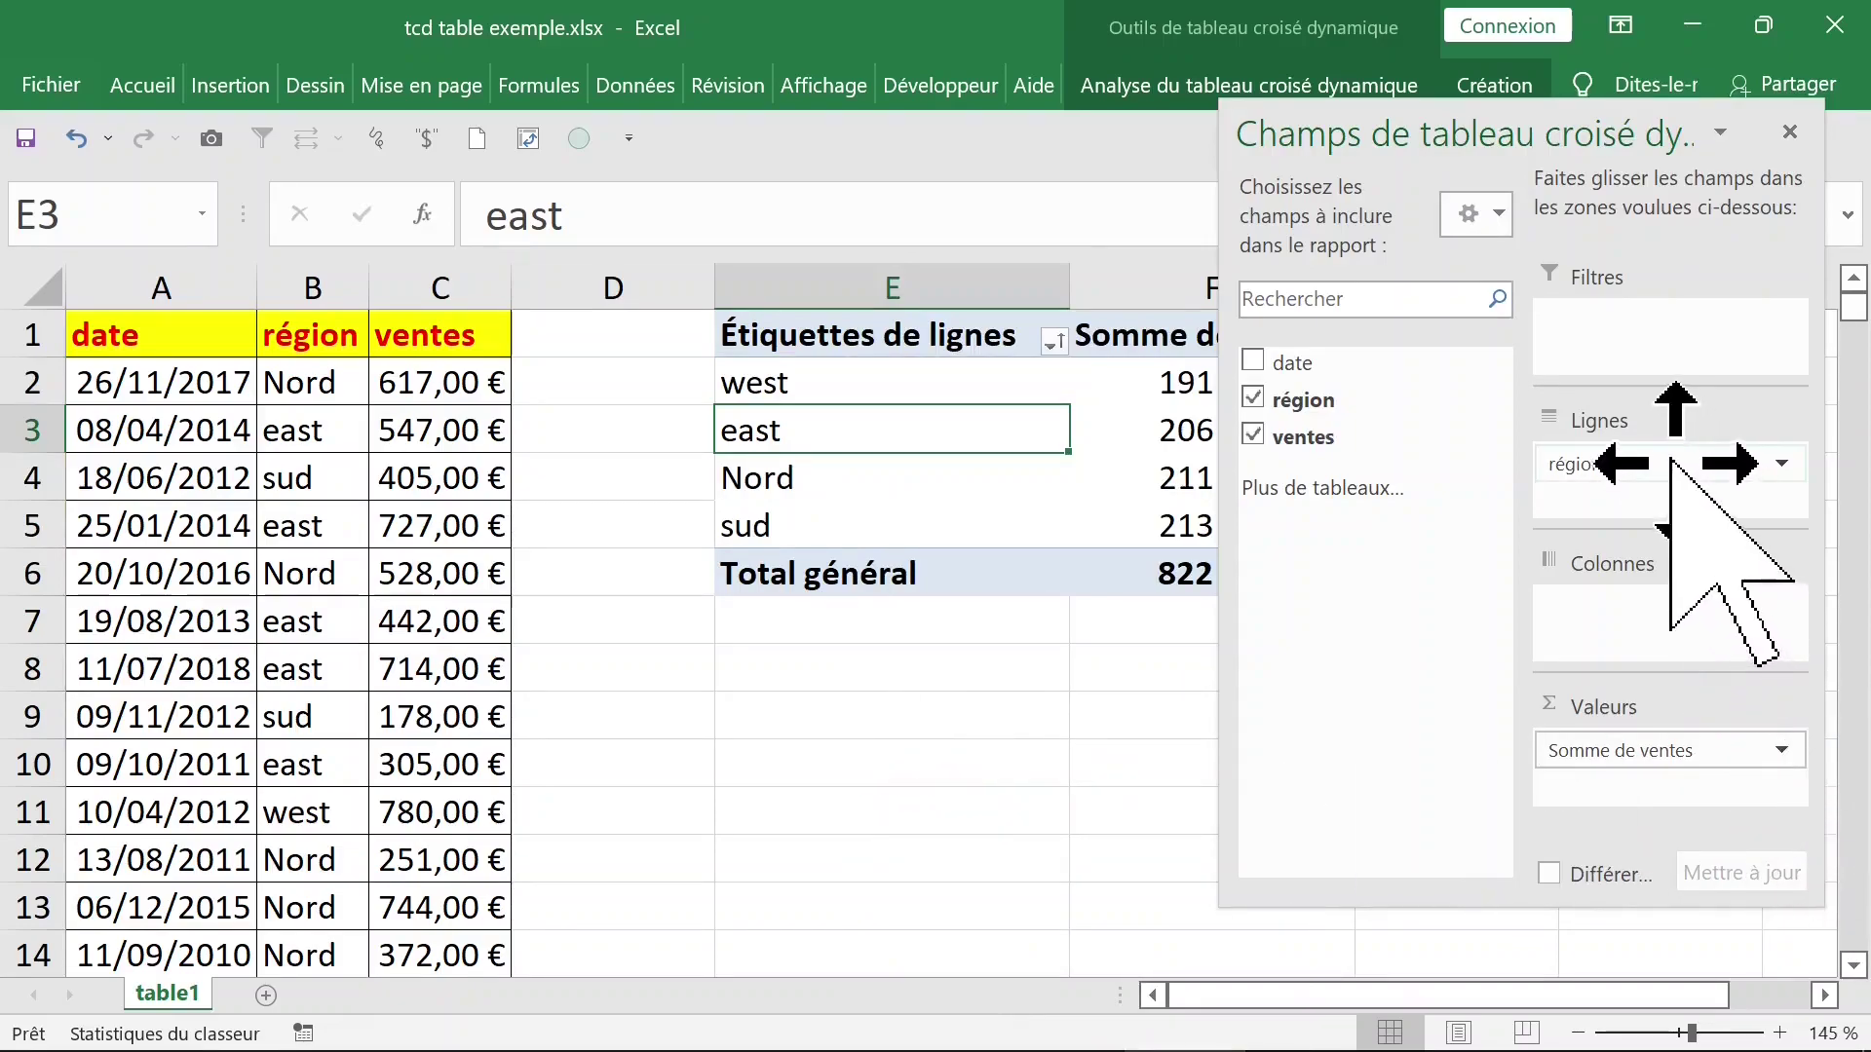
left_click_drag(1662, 458, 1674, 499)
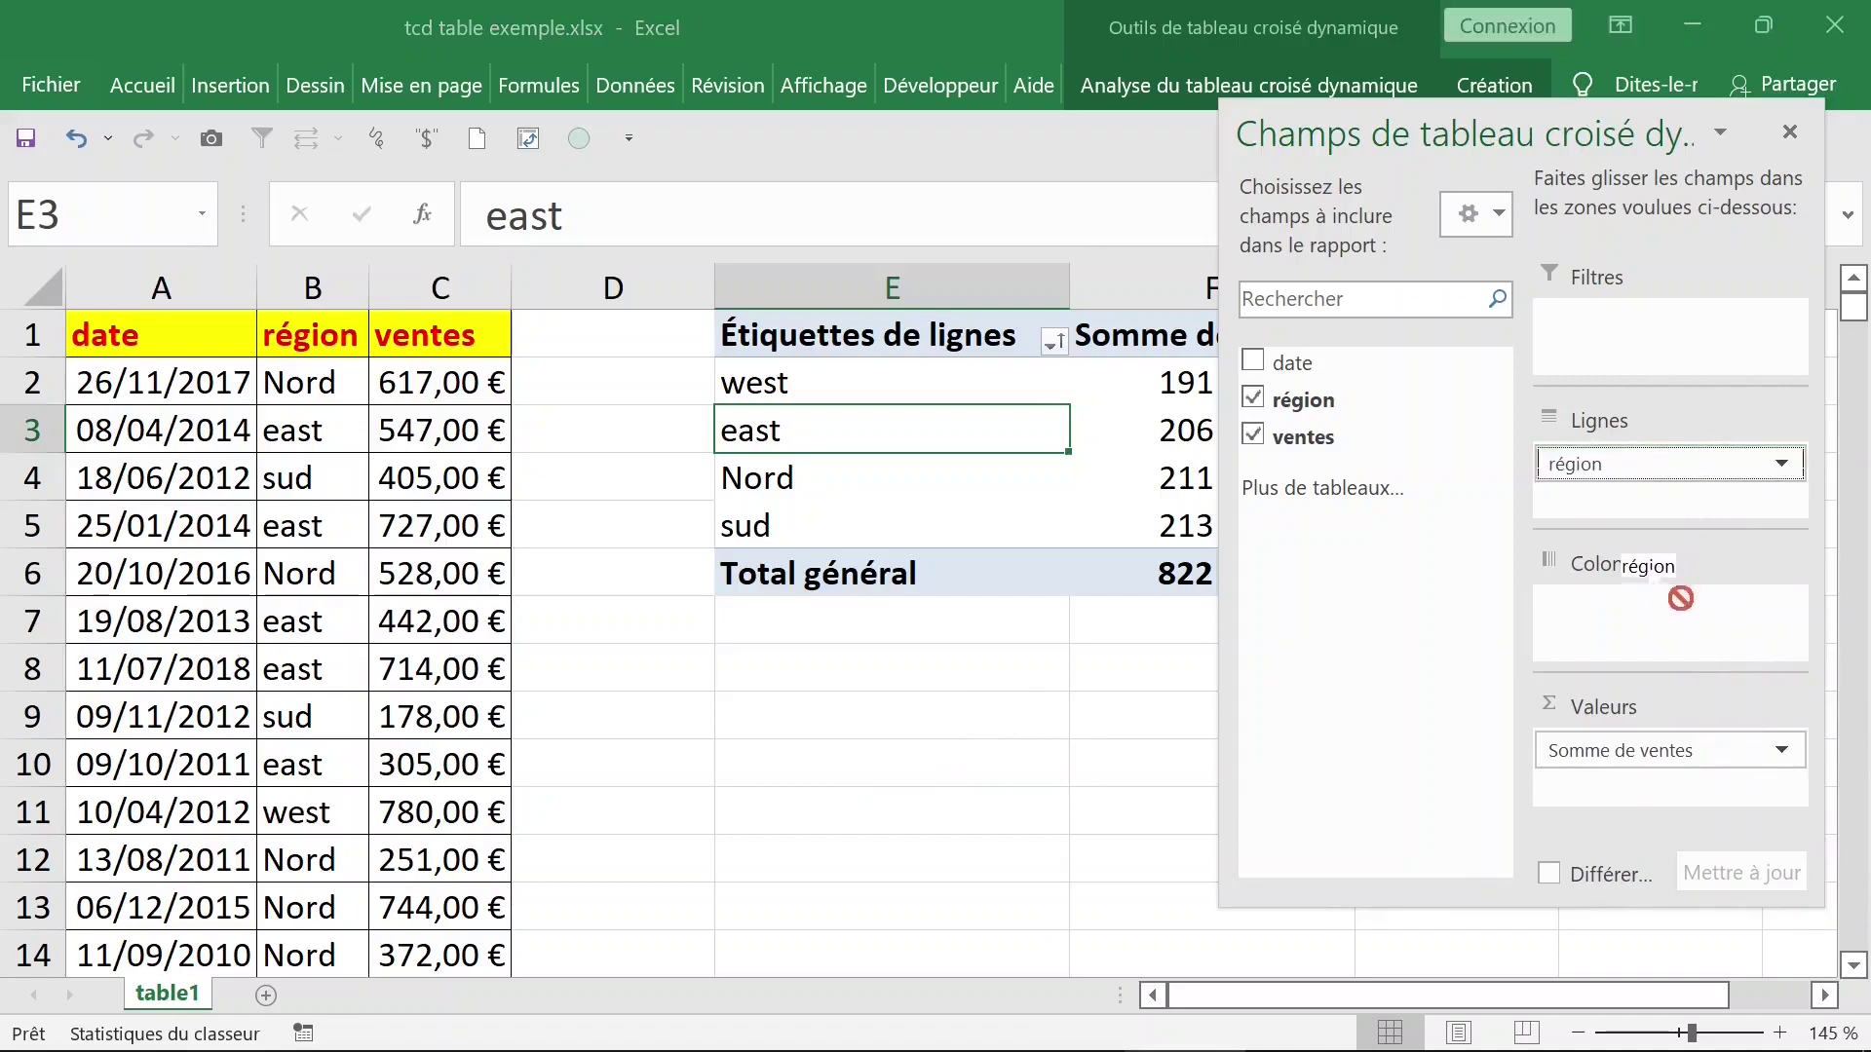
left_click_drag(1681, 639, 1686, 648)
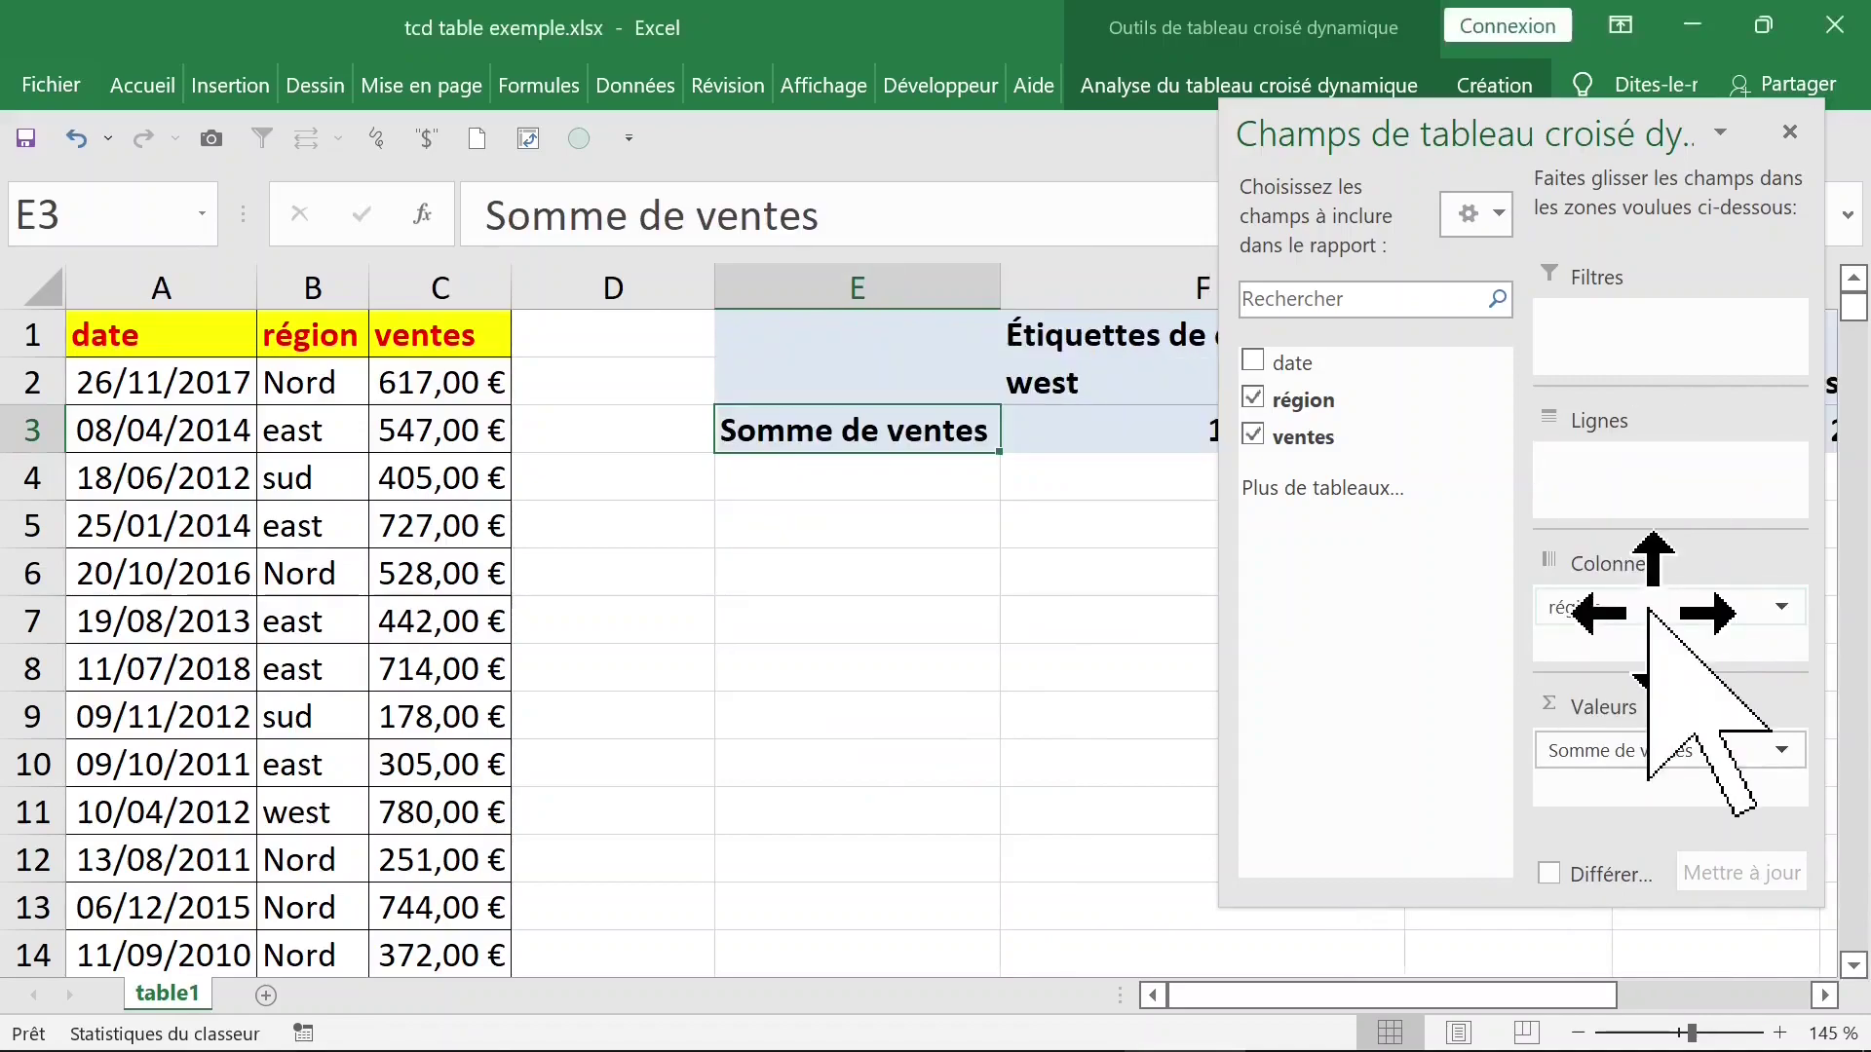
- Deselect the pivot table, reselect it at its west column label, and close the field list
left_click(856, 614)
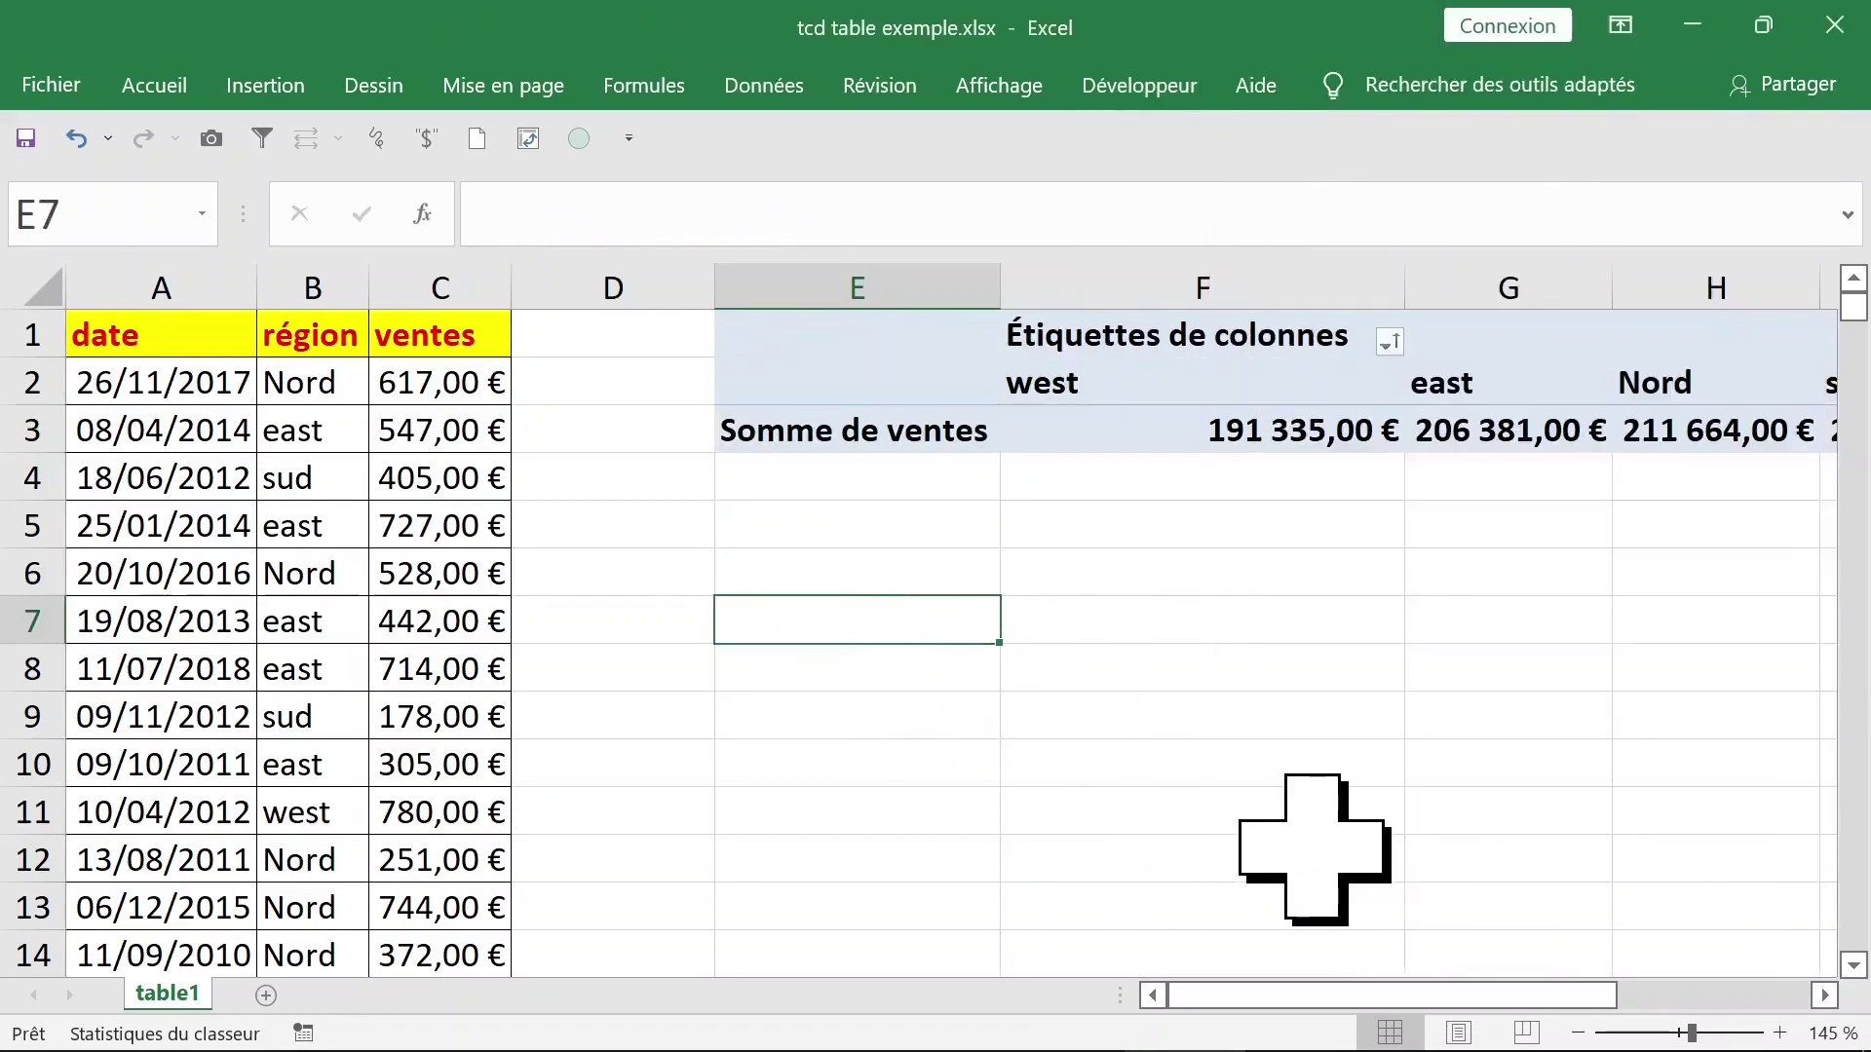
left_click_drag(1501, 994, 1717, 974)
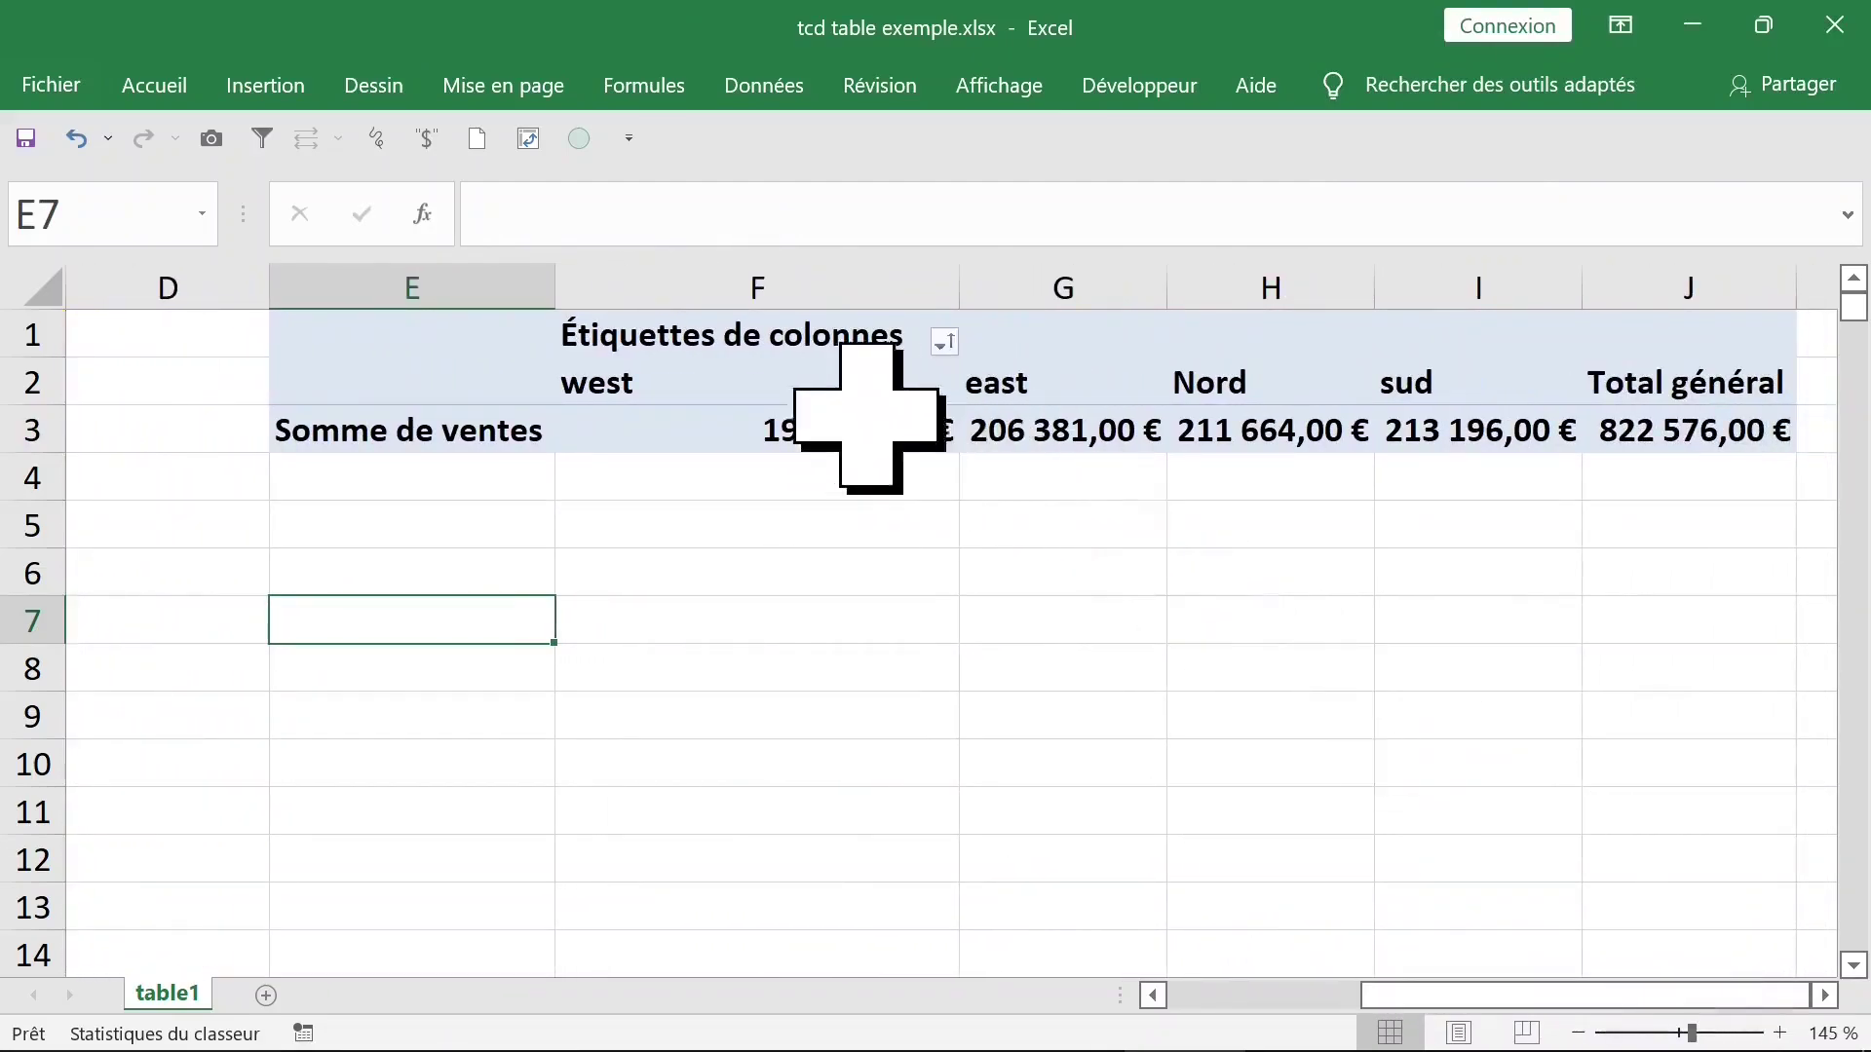
left_click(777, 395)
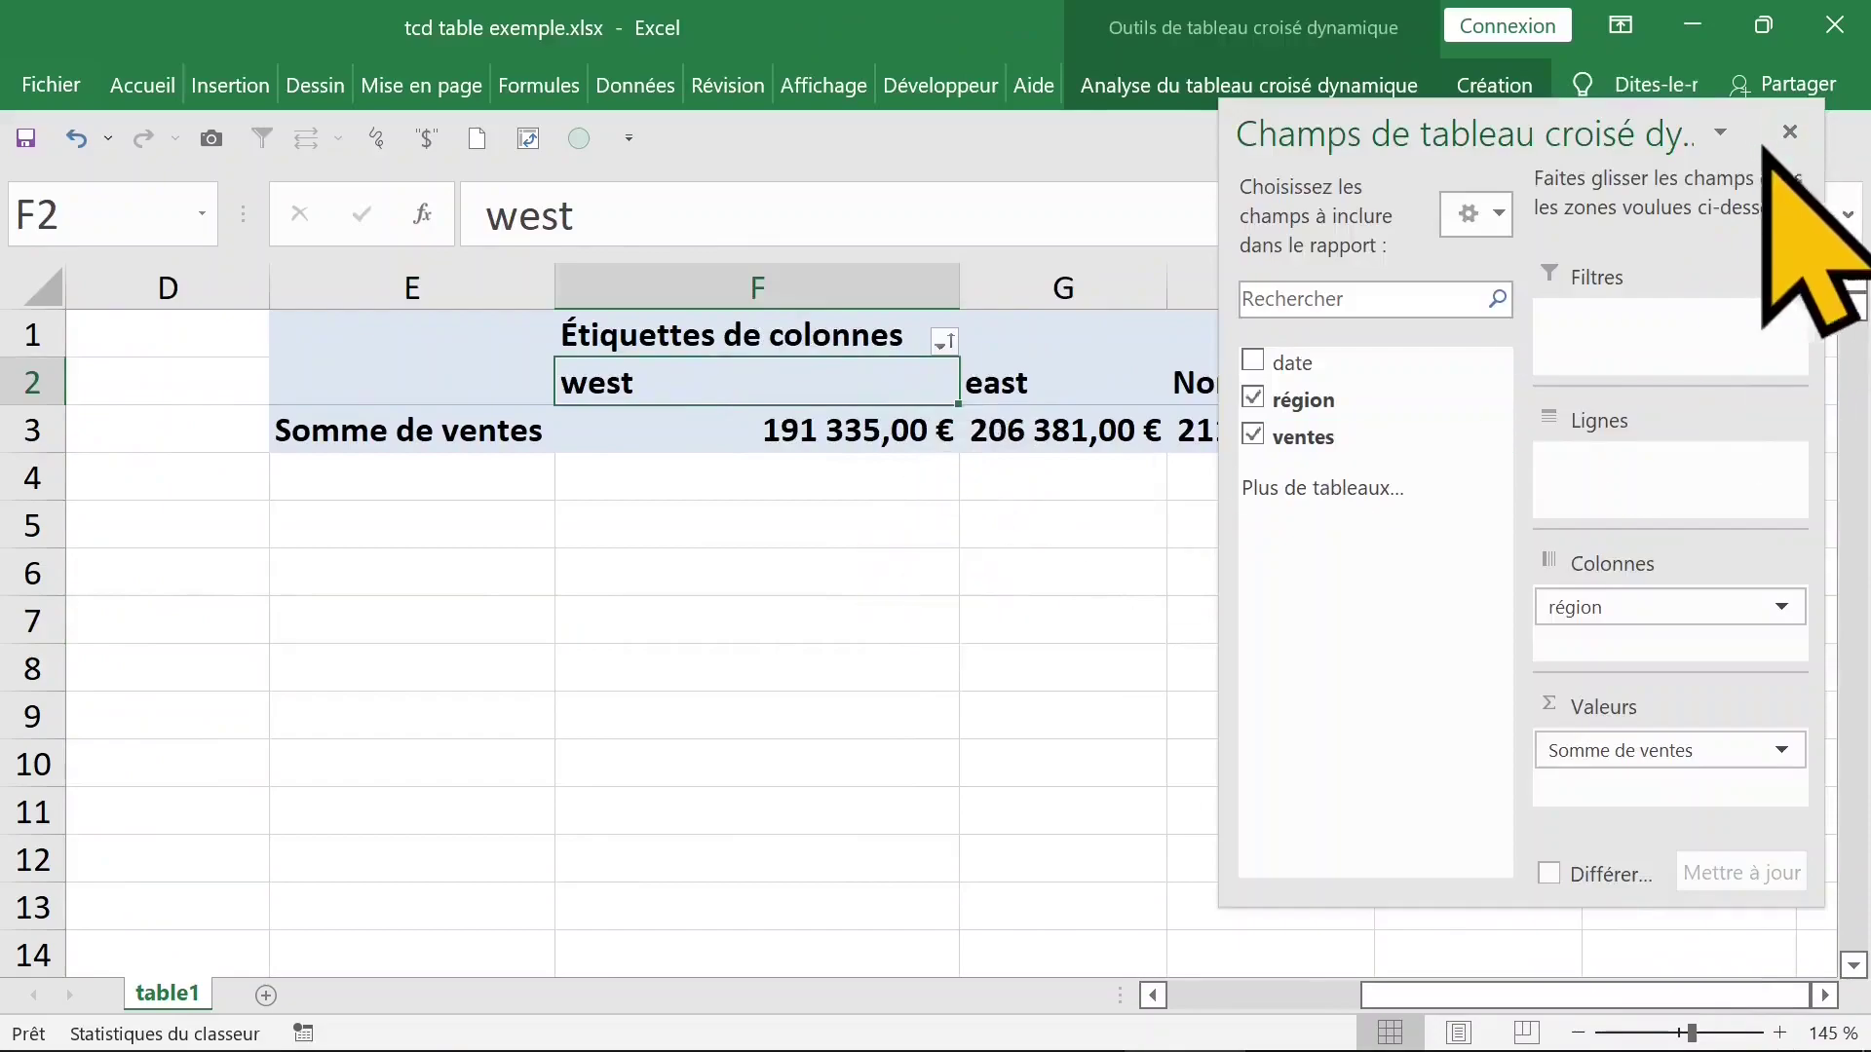
left_click(1789, 131)
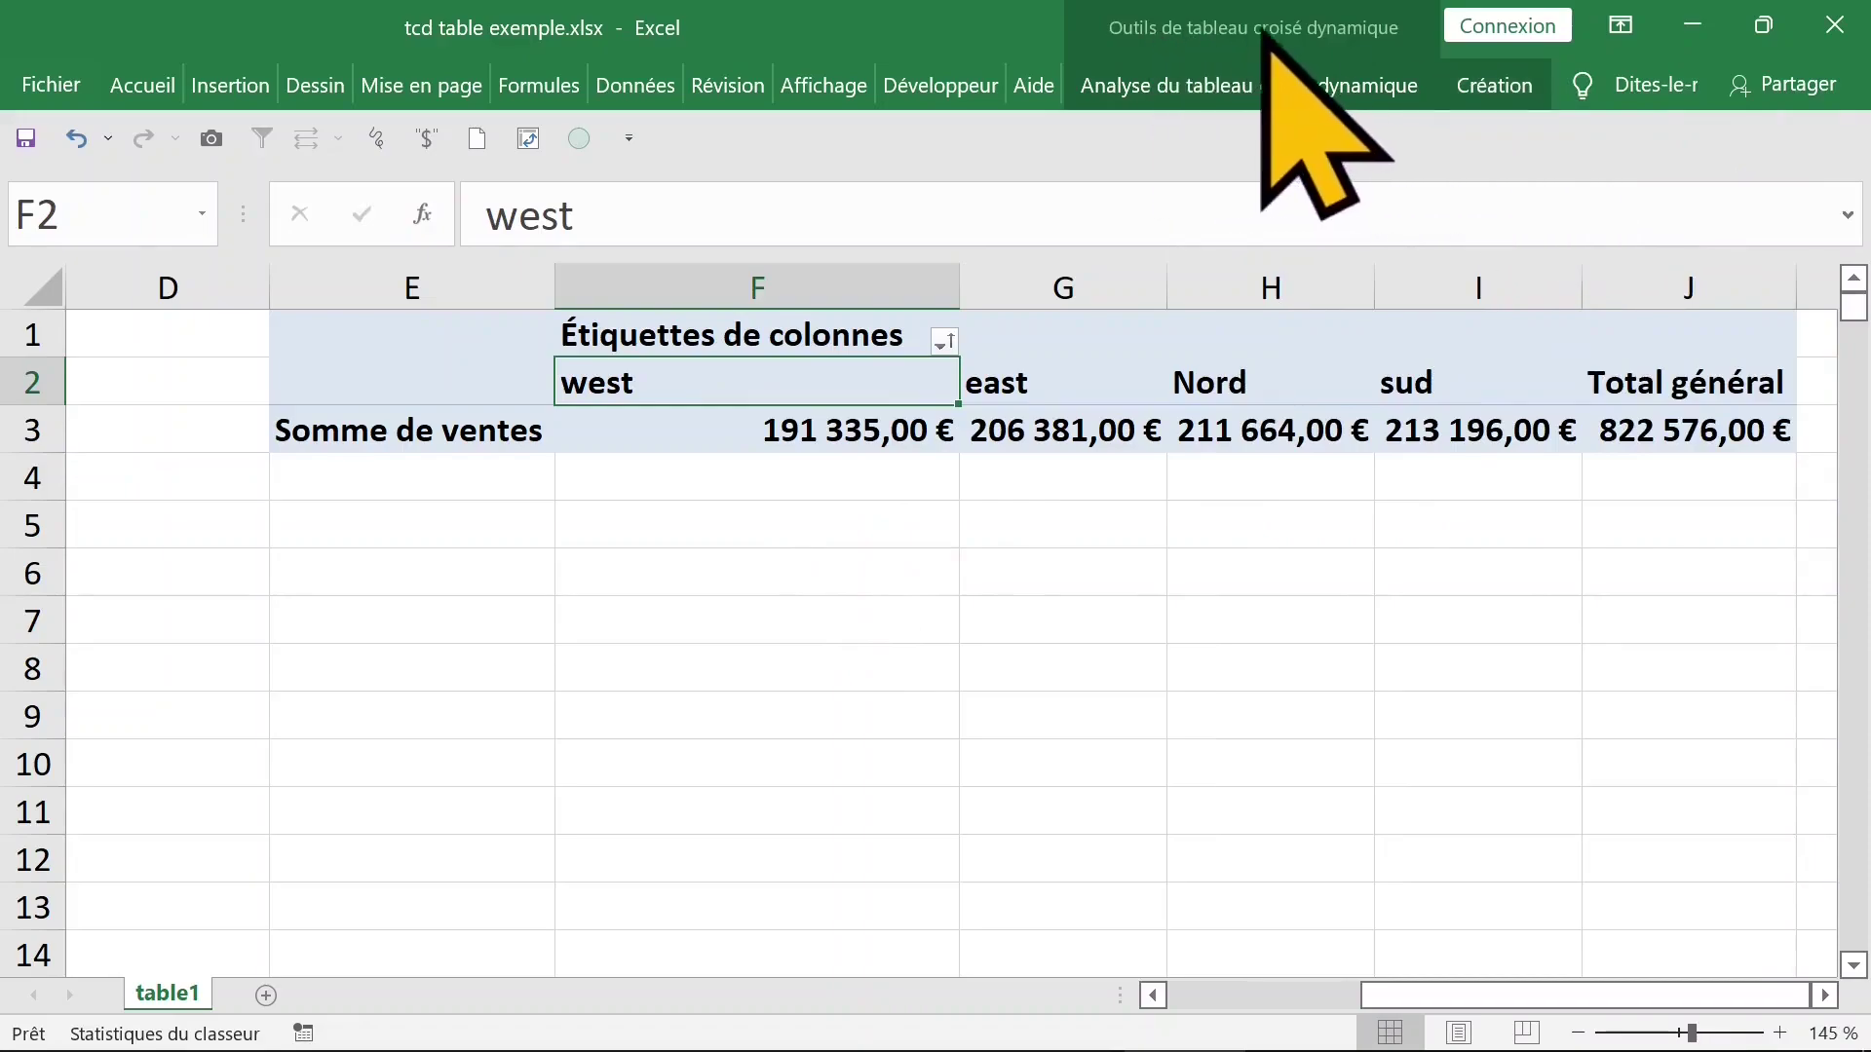
- Change the pivot table's report layout to tabular form and collapse the ribbon
left_click(1260, 29)
left_click(1257, 29)
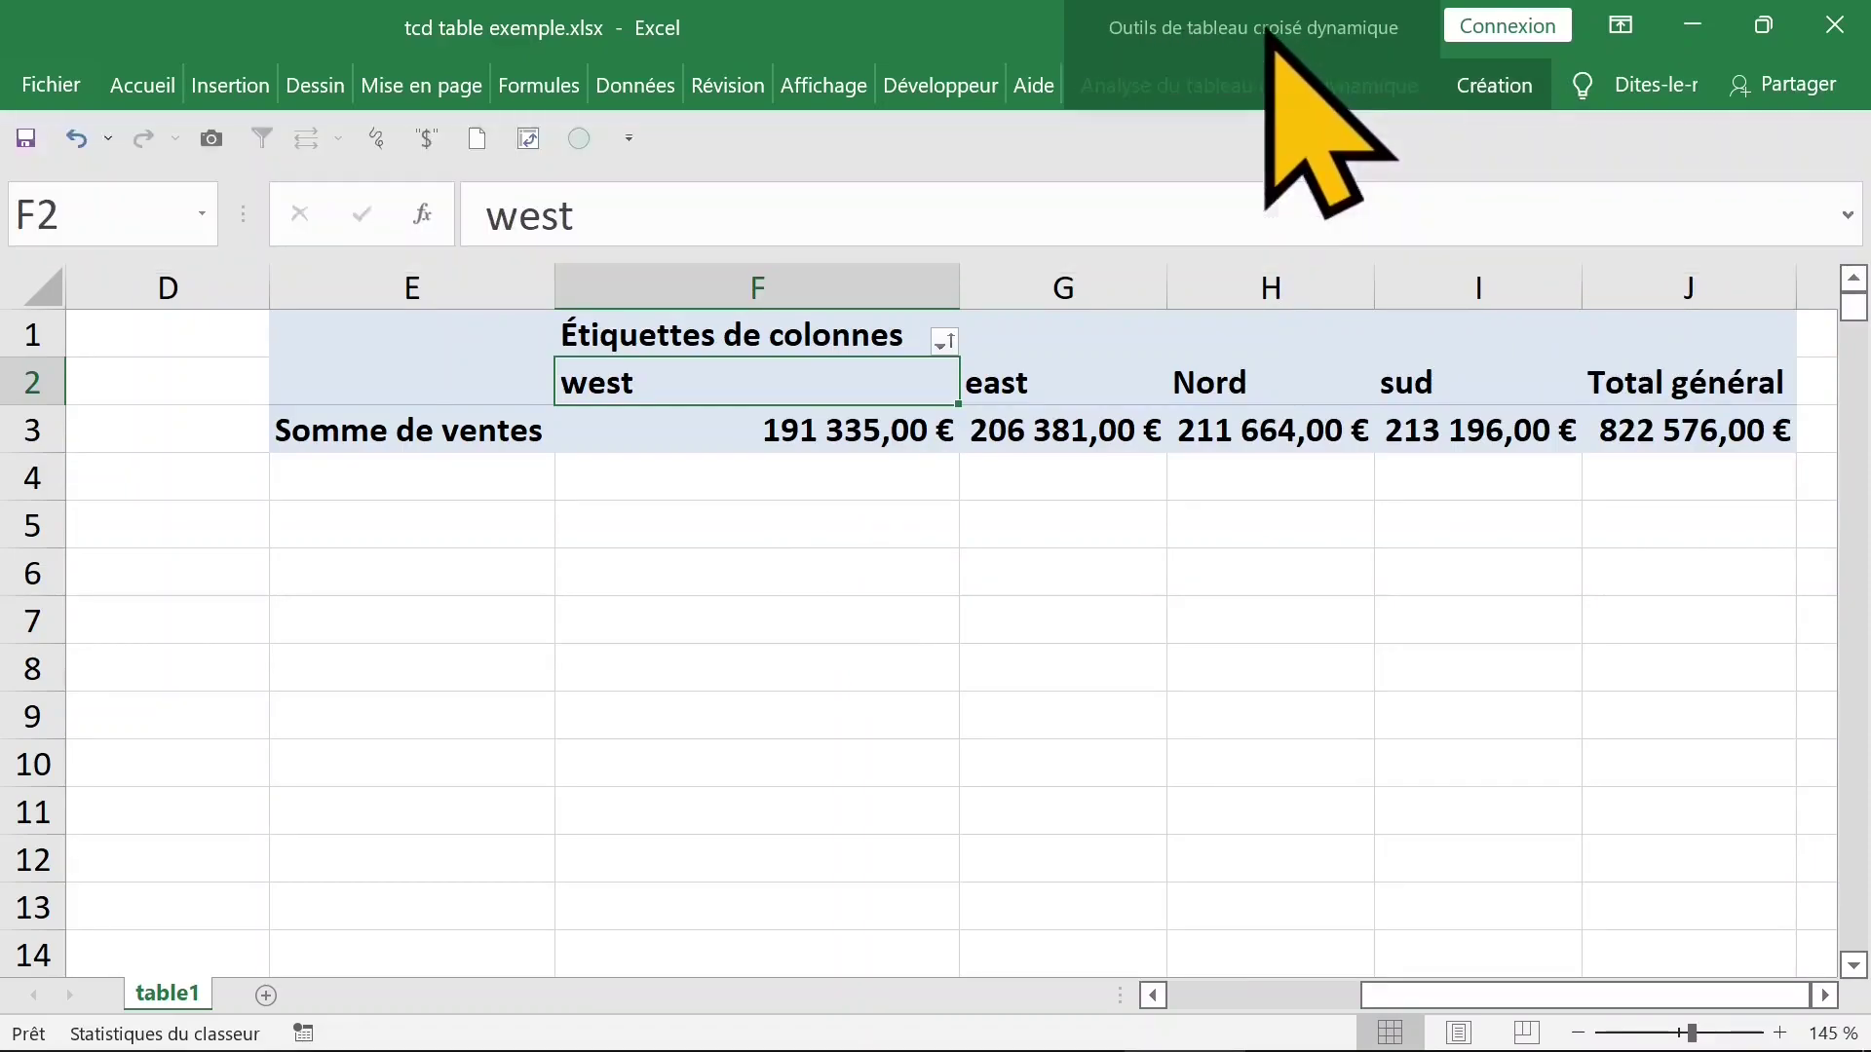
left_click(1505, 88)
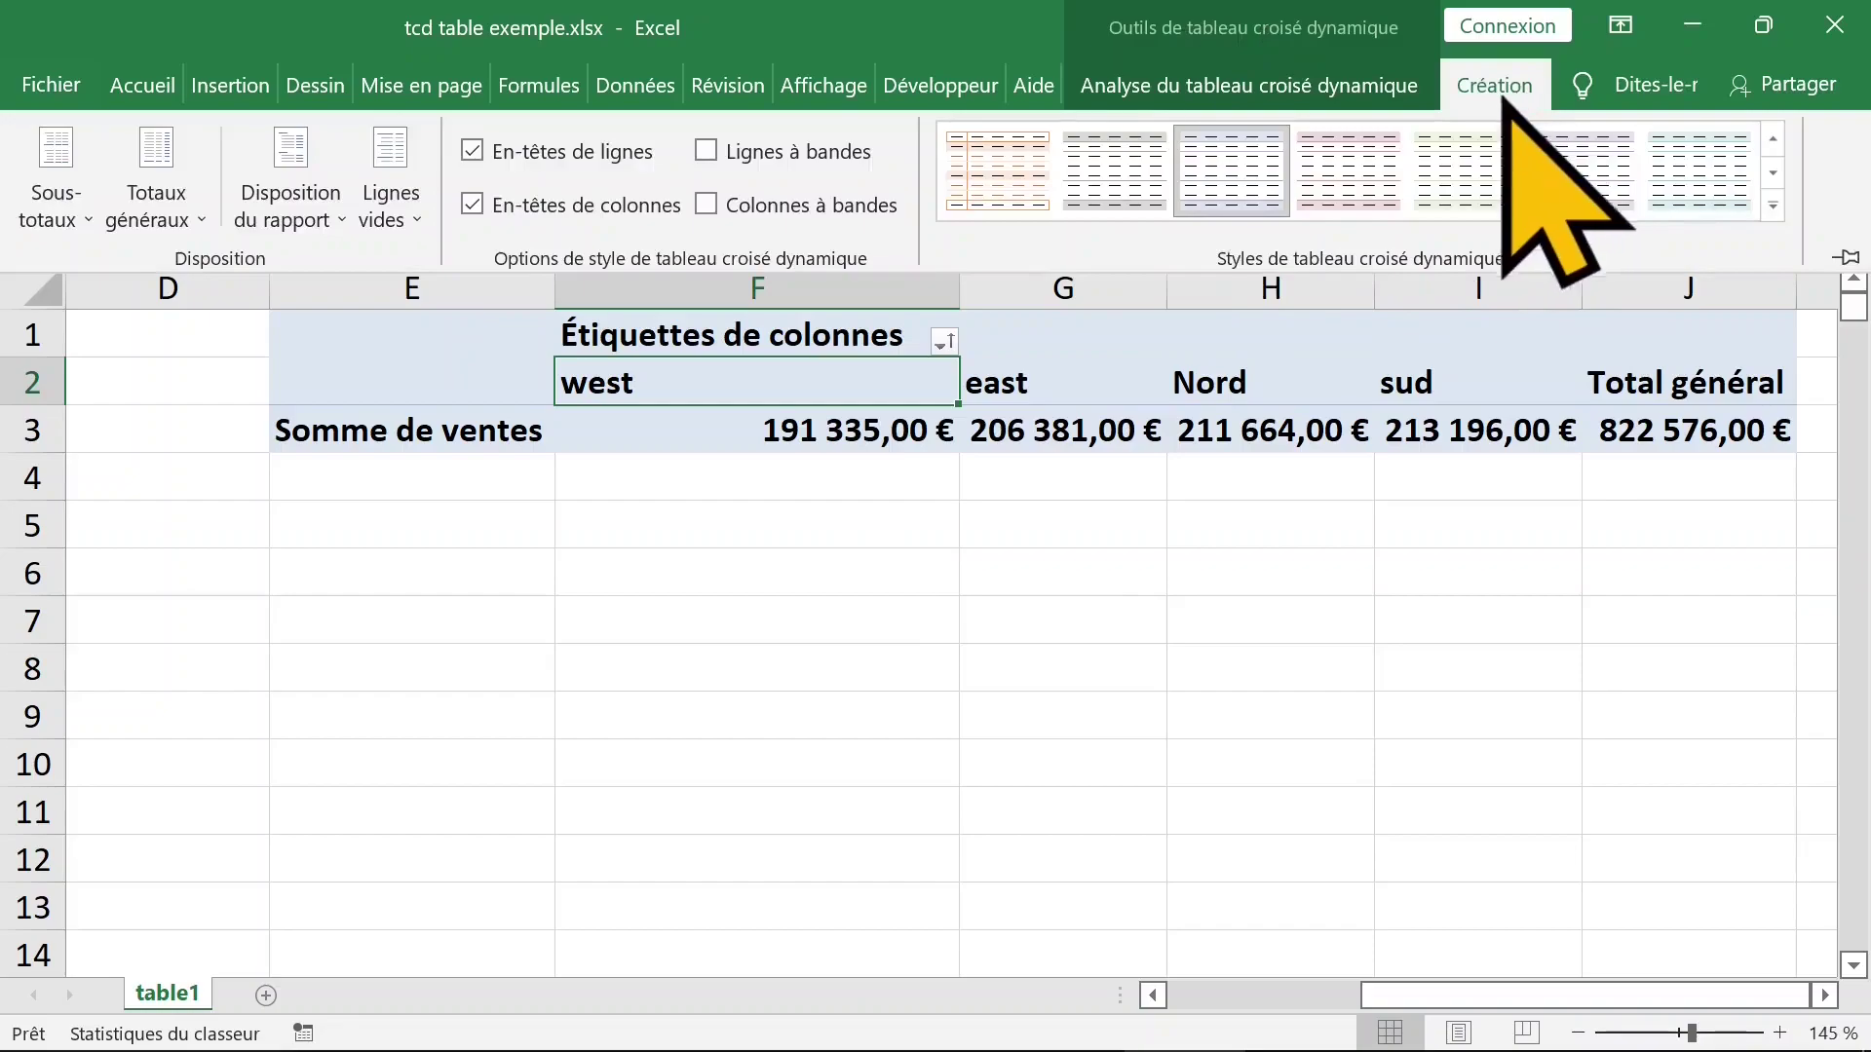
left_click(1273, 97)
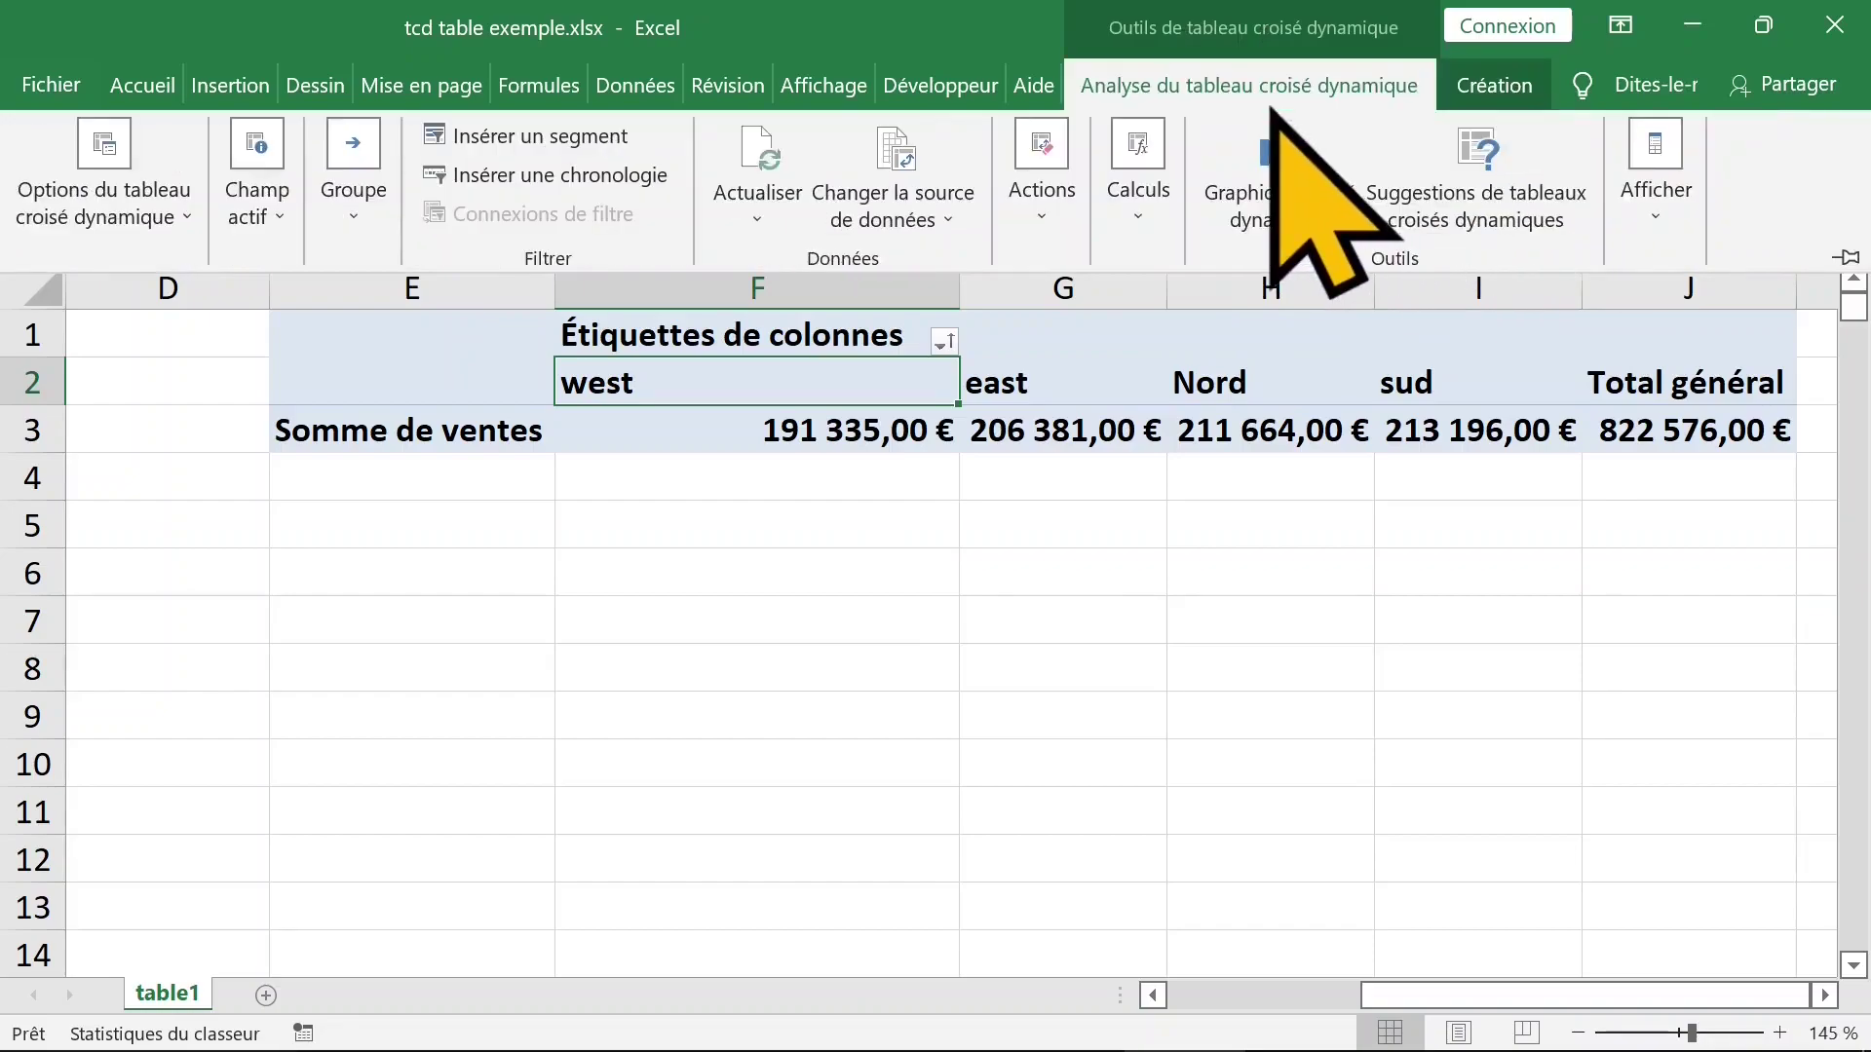
left_click(1507, 92)
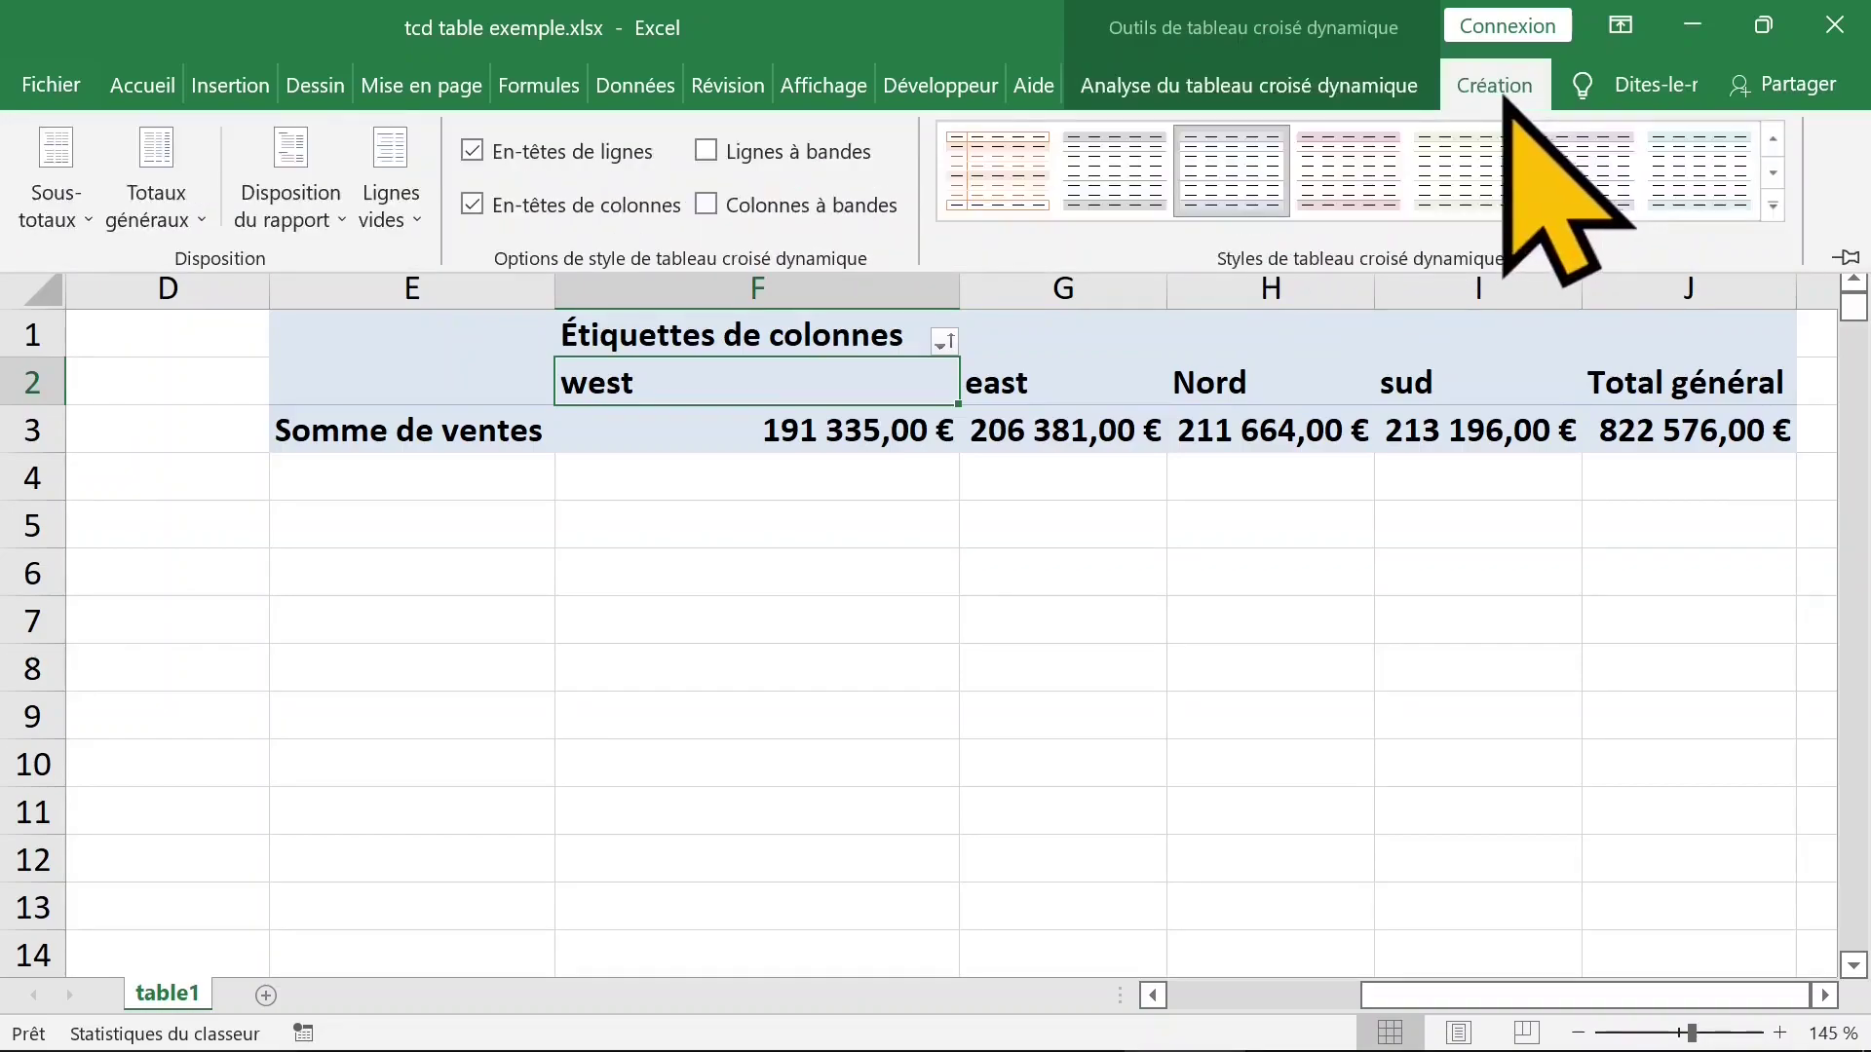
left_click(324, 223)
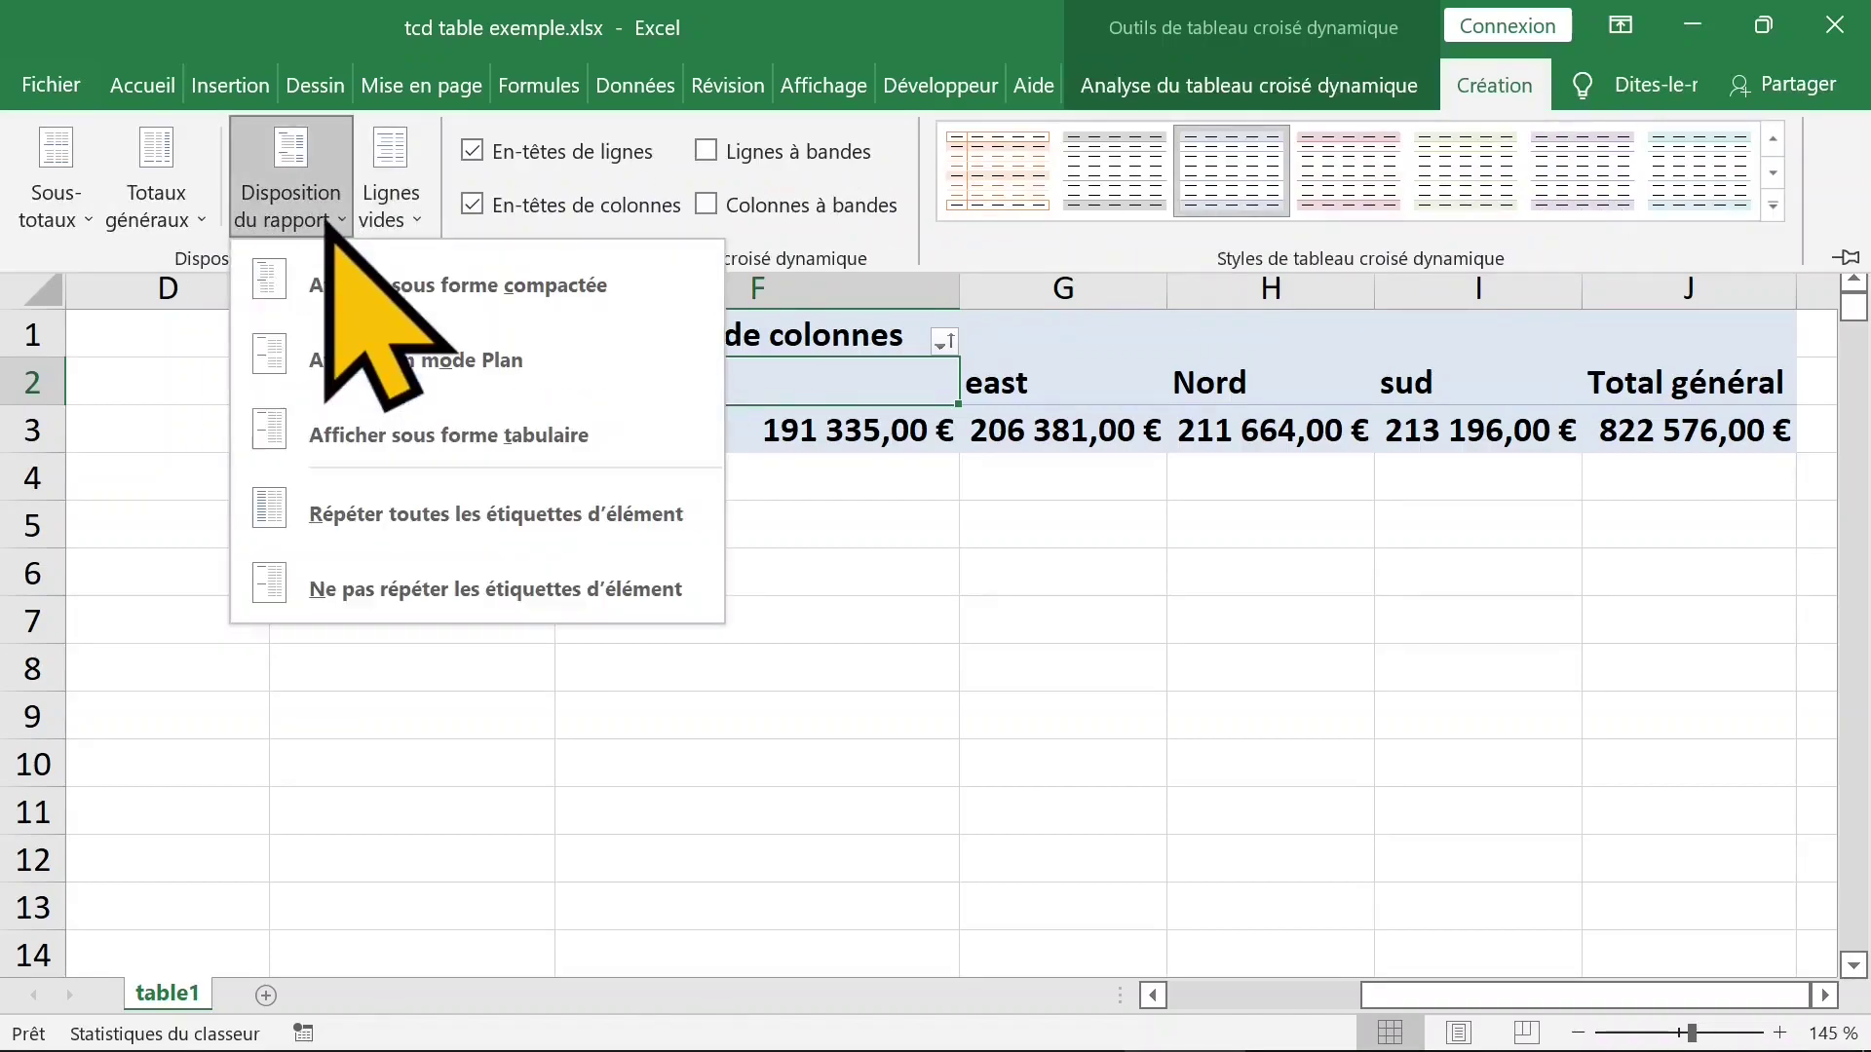
left_click(363, 443)
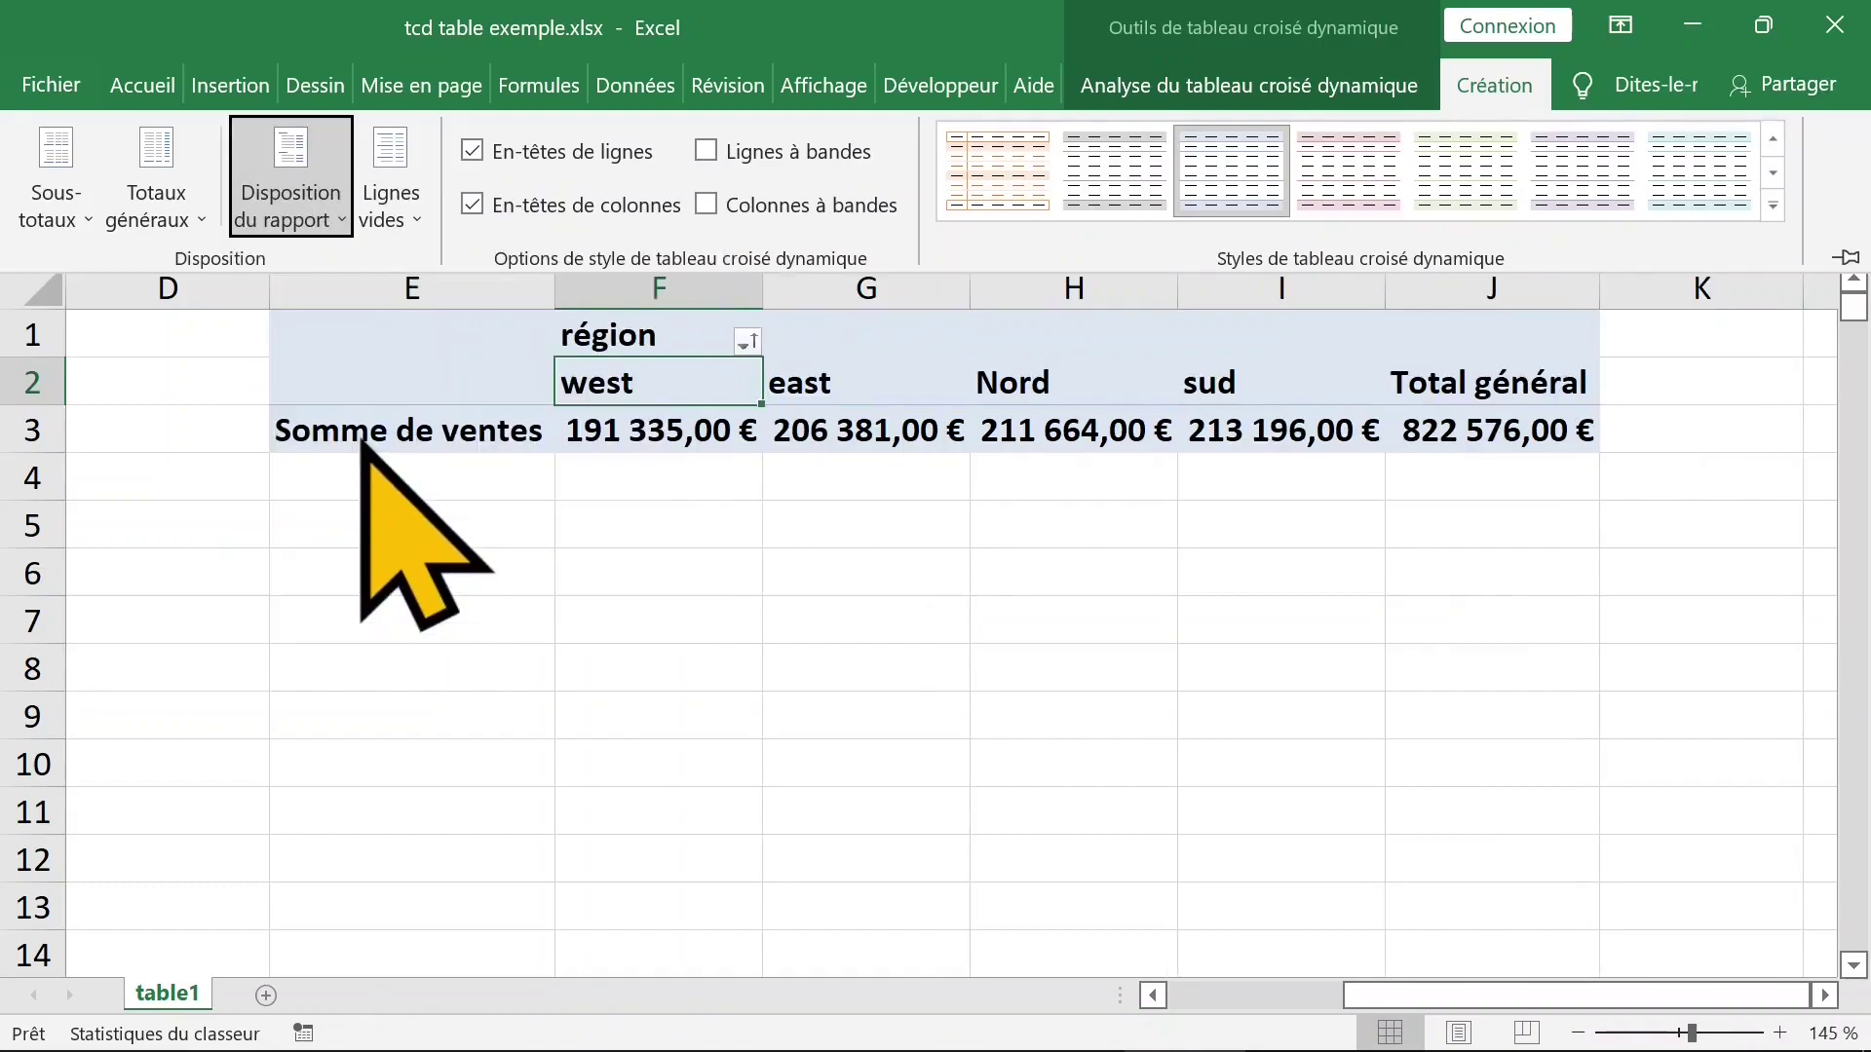
key("ctrl+F1")
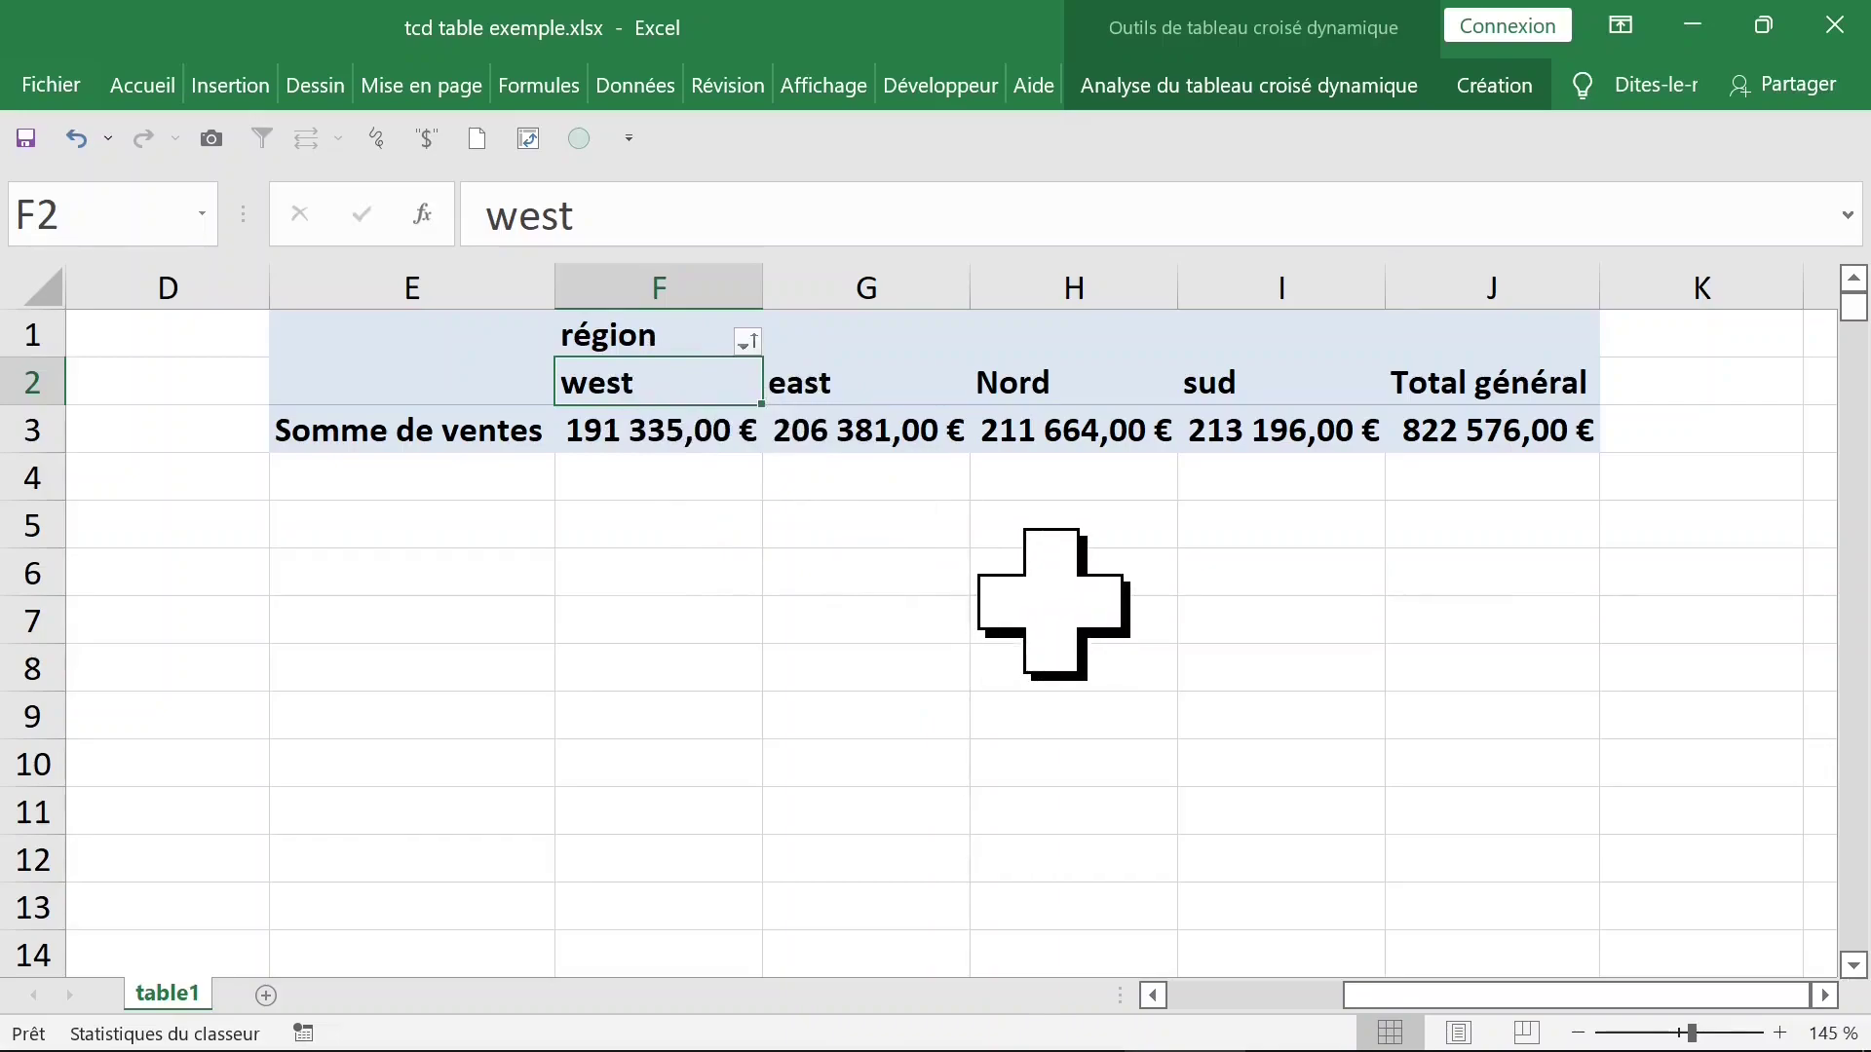
- Reorder the pivot table's region columns manually to east, sud, Nord, west
left_click(1014, 385)
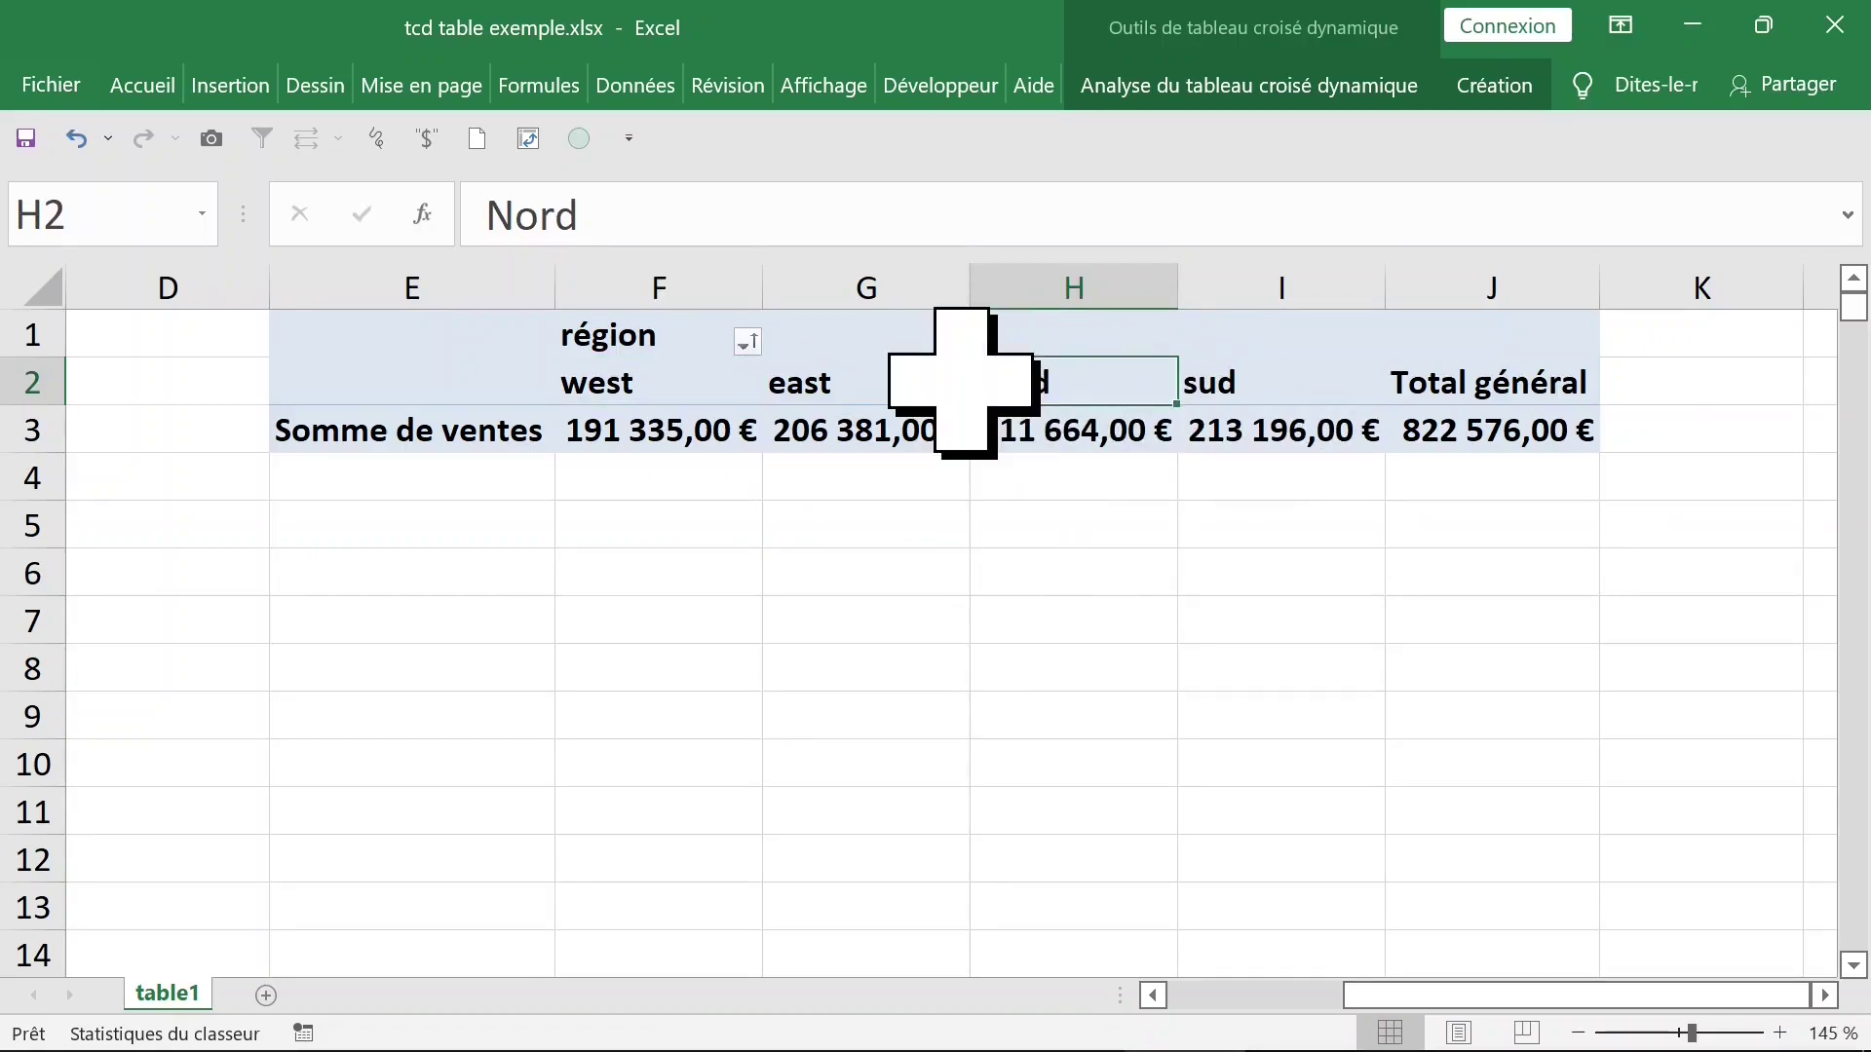
left_click_drag(970, 384, 578, 395)
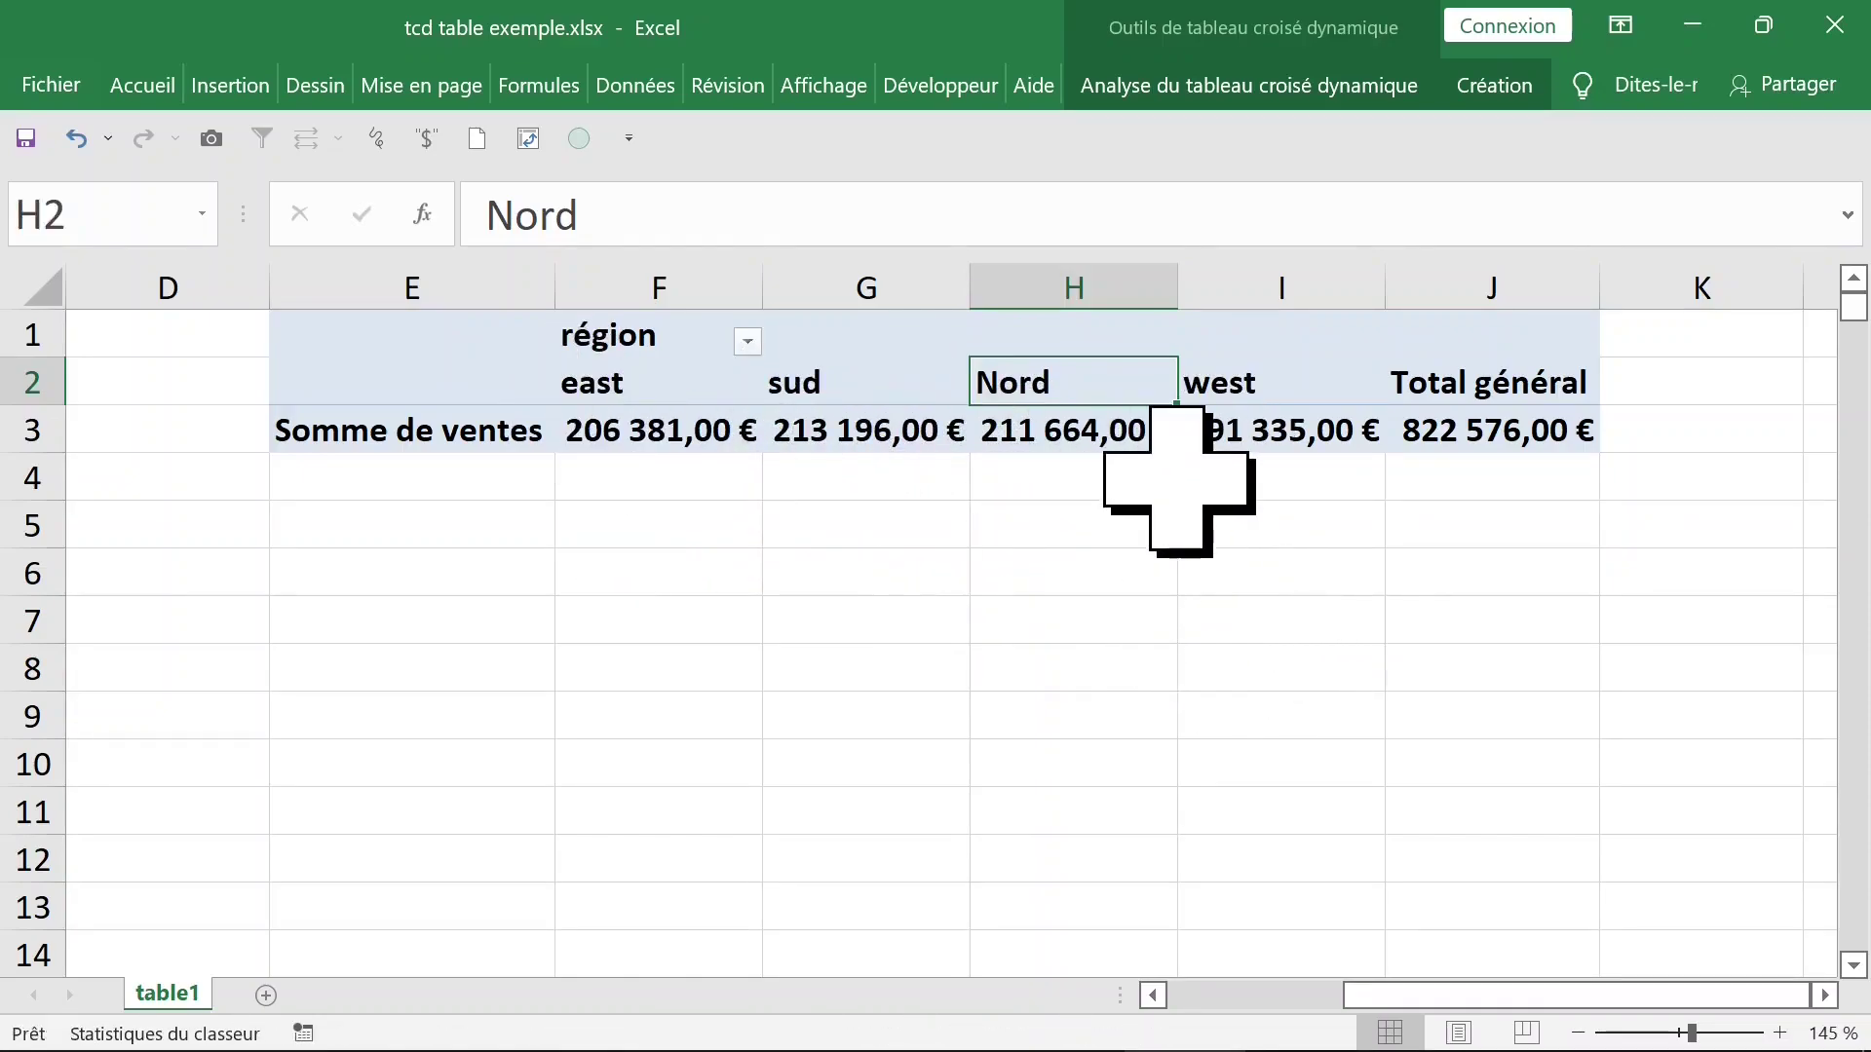
- Move the Nord column to first place and the sud column to second place in the pivot table
left_click_drag(972, 384, 625, 388)
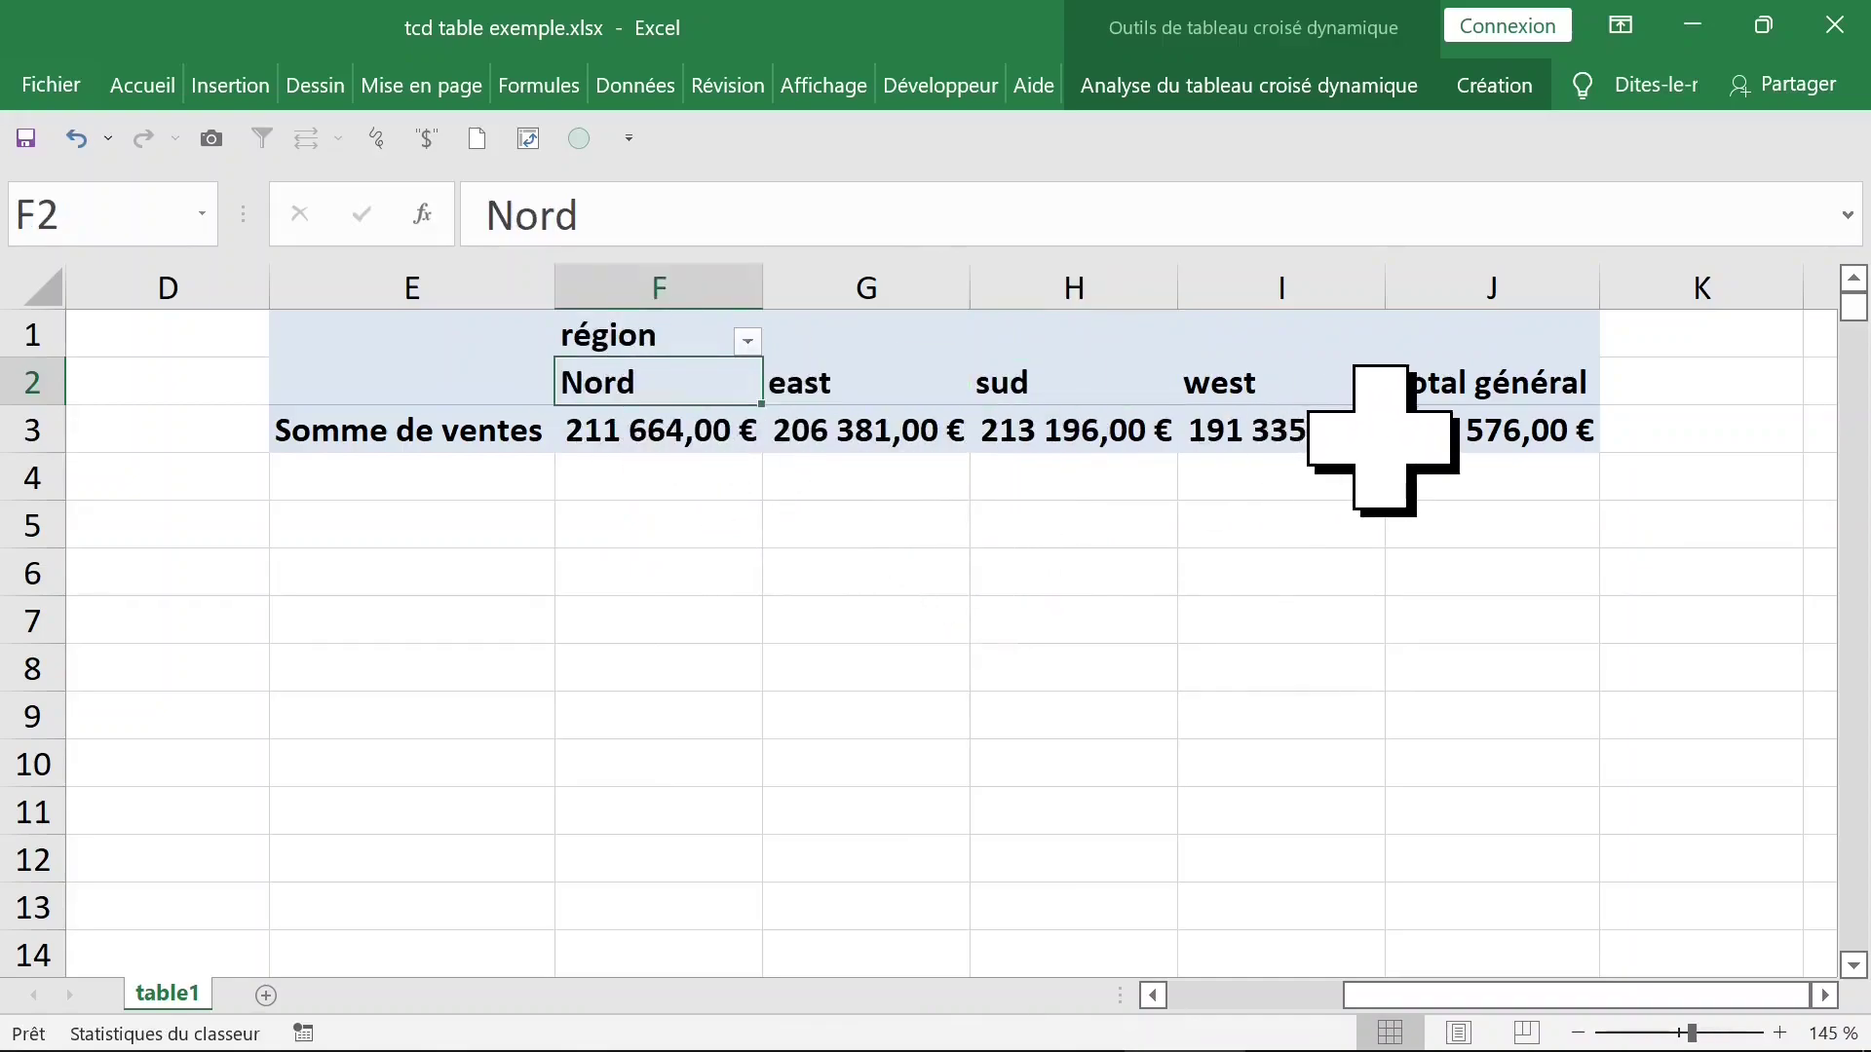
left_click(1140, 385)
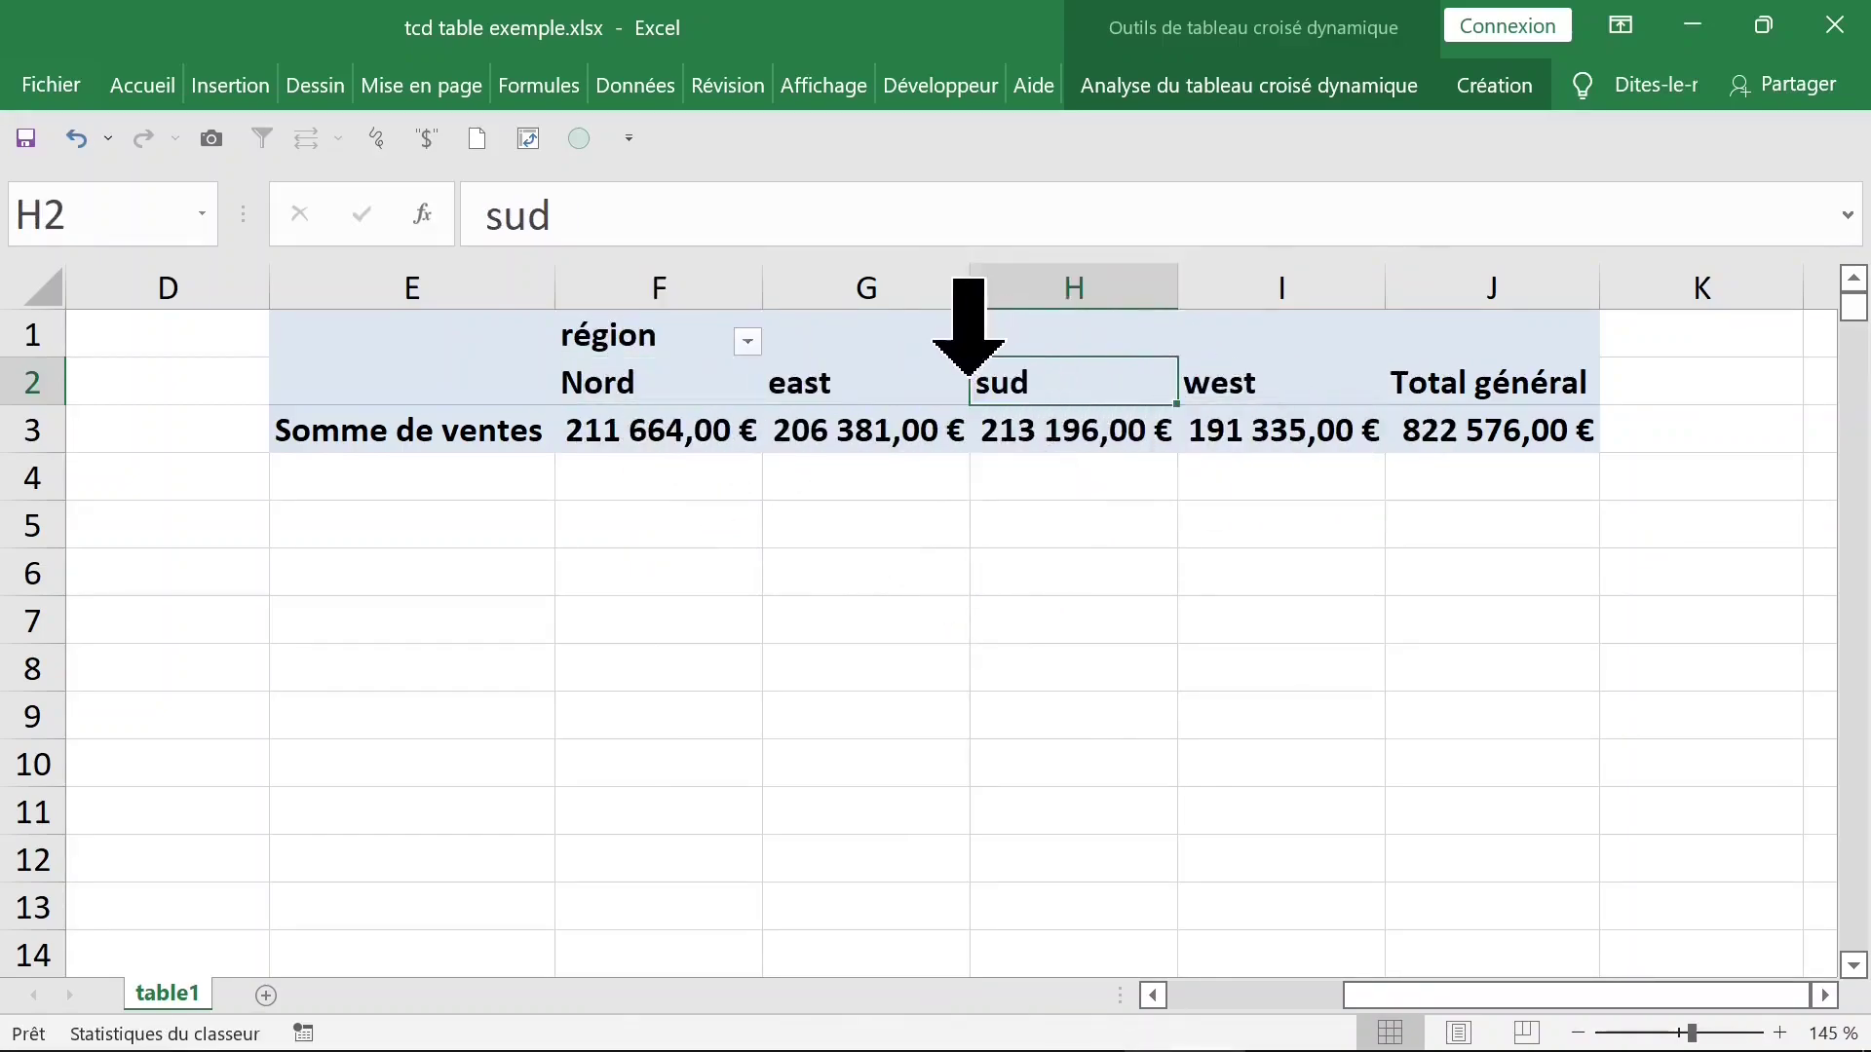
left_click_drag(970, 390, 789, 395)
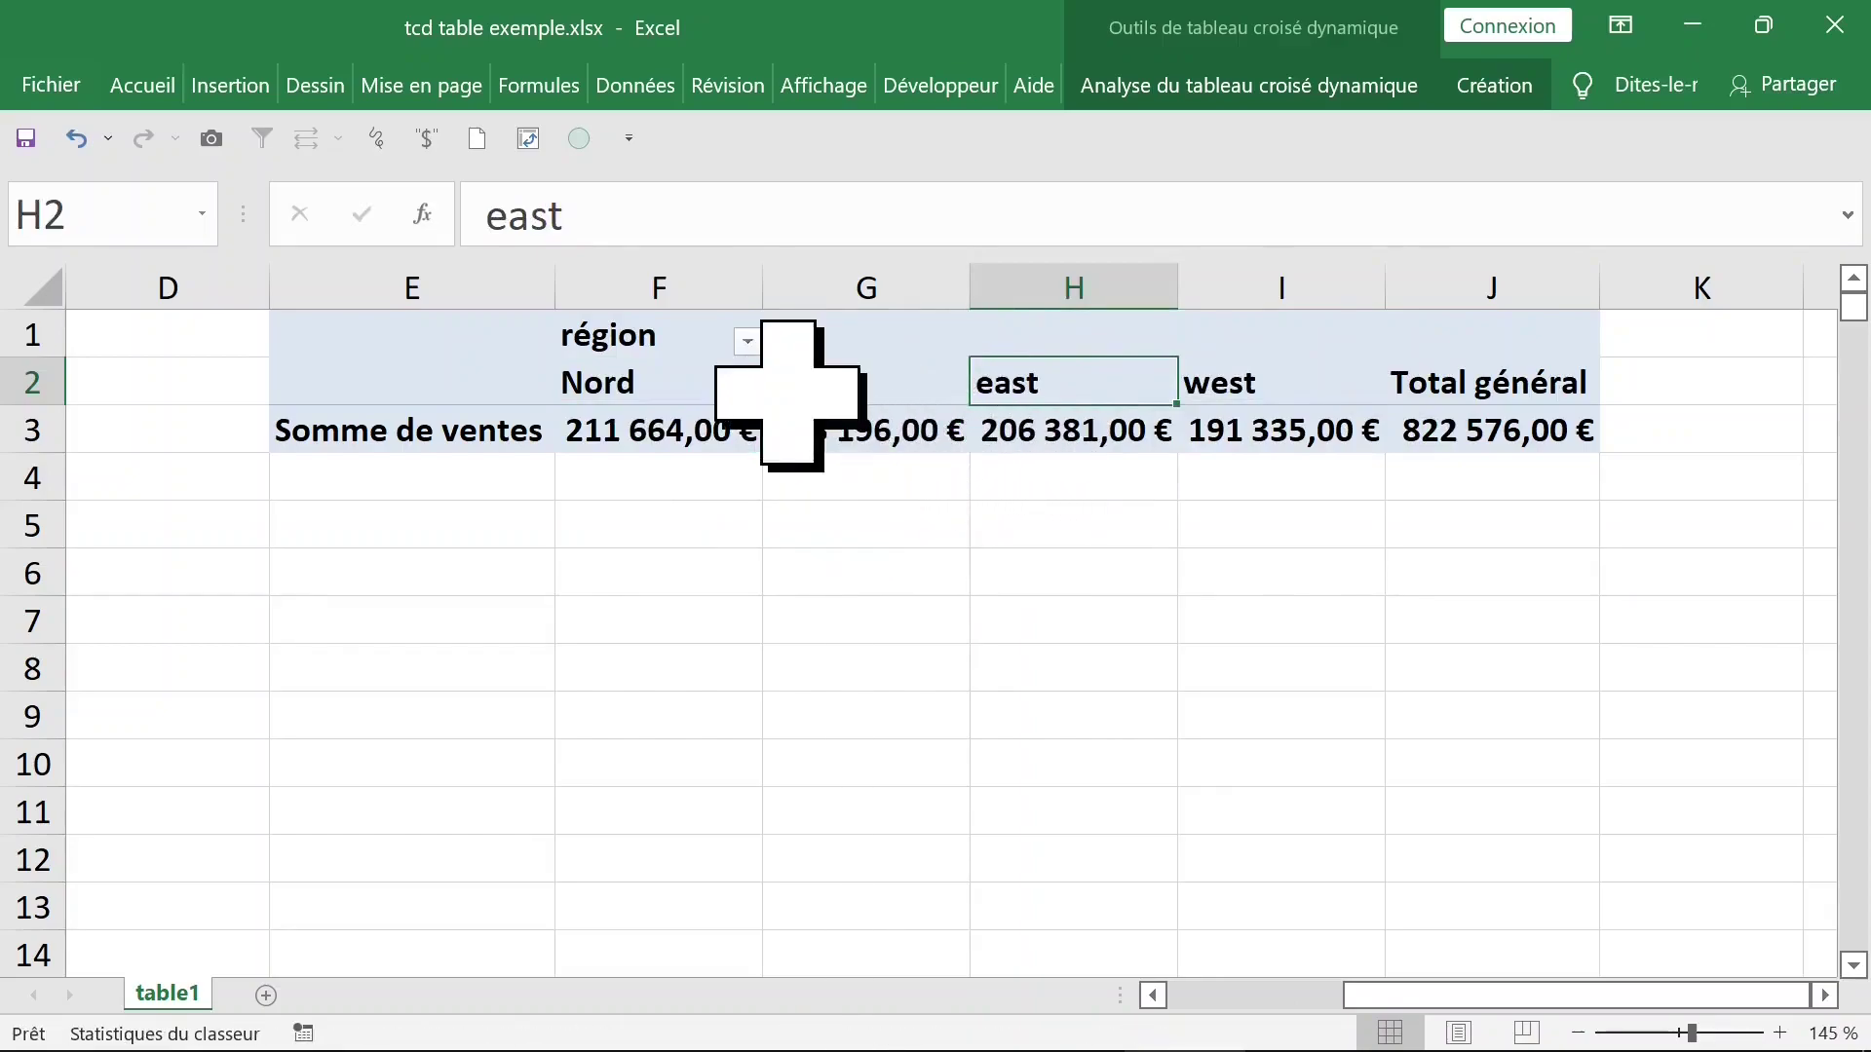
- Undo the last two region column moves, of sud and of Nord
left_click(1130, 541)
key("ctrl+z")
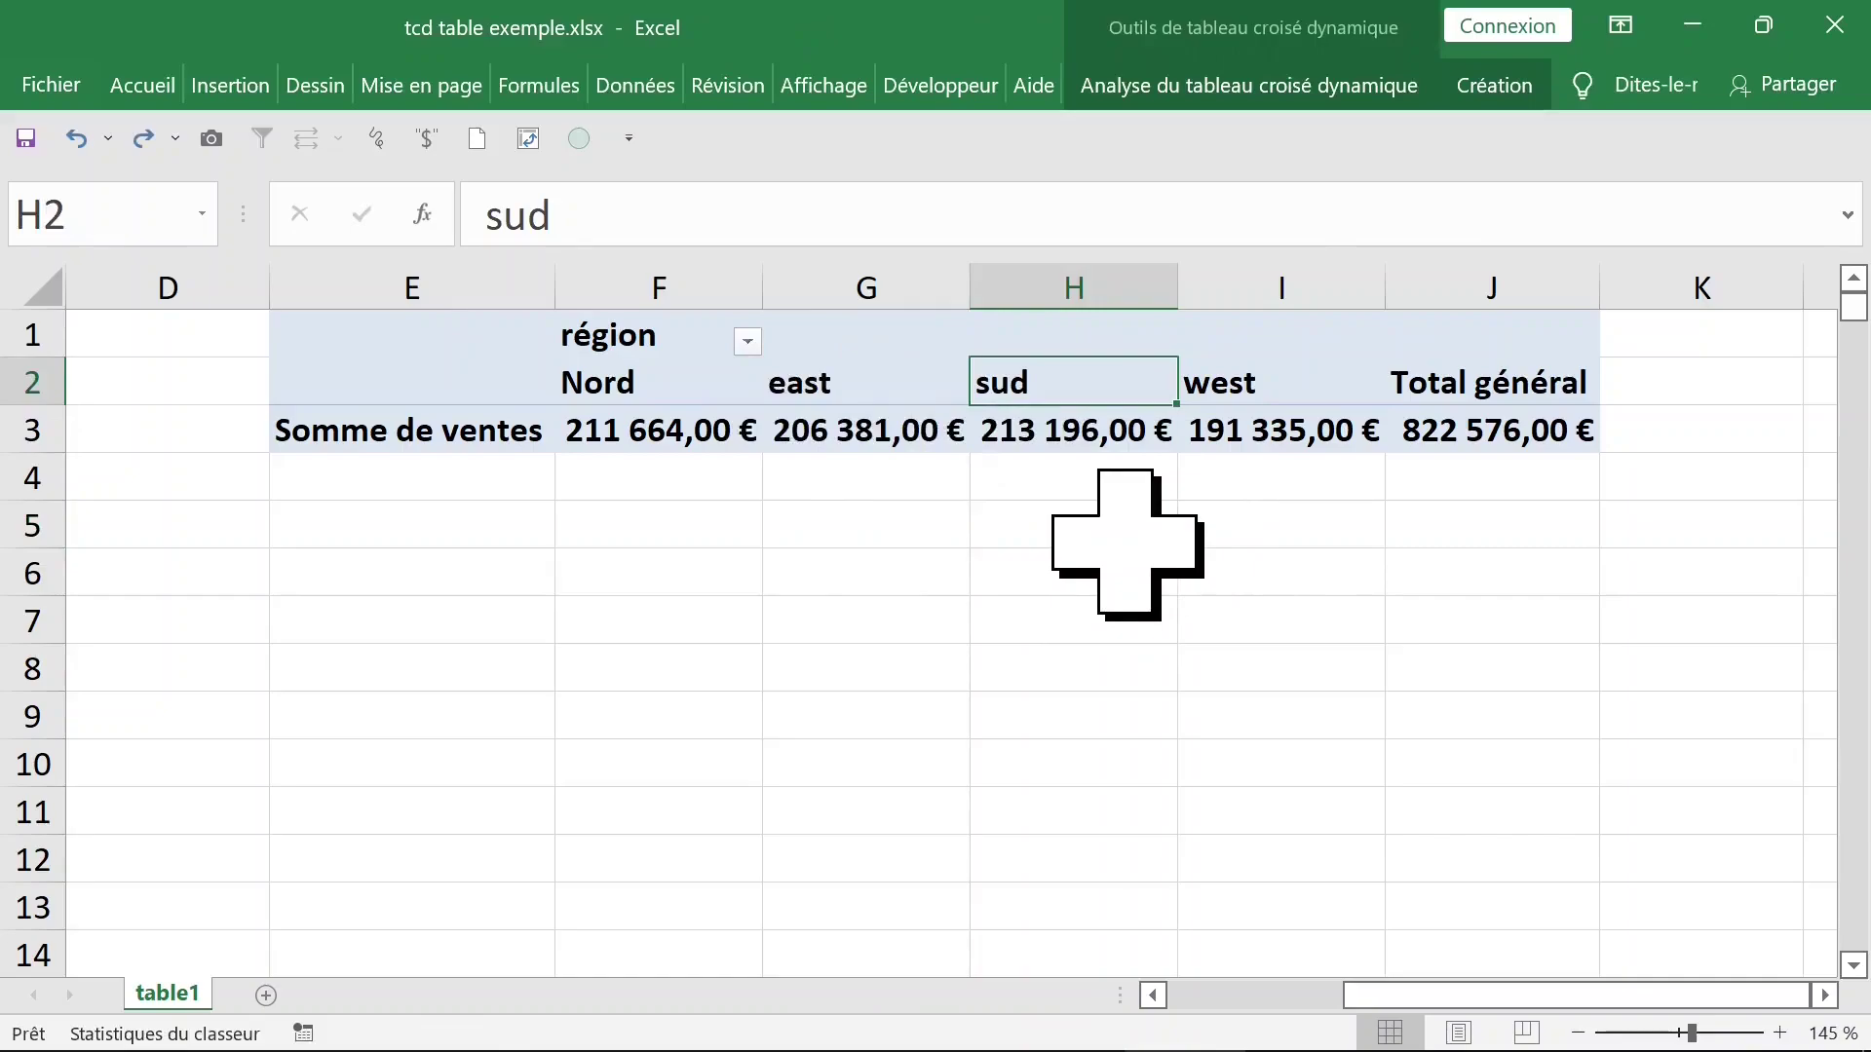
key("ctrl+y")
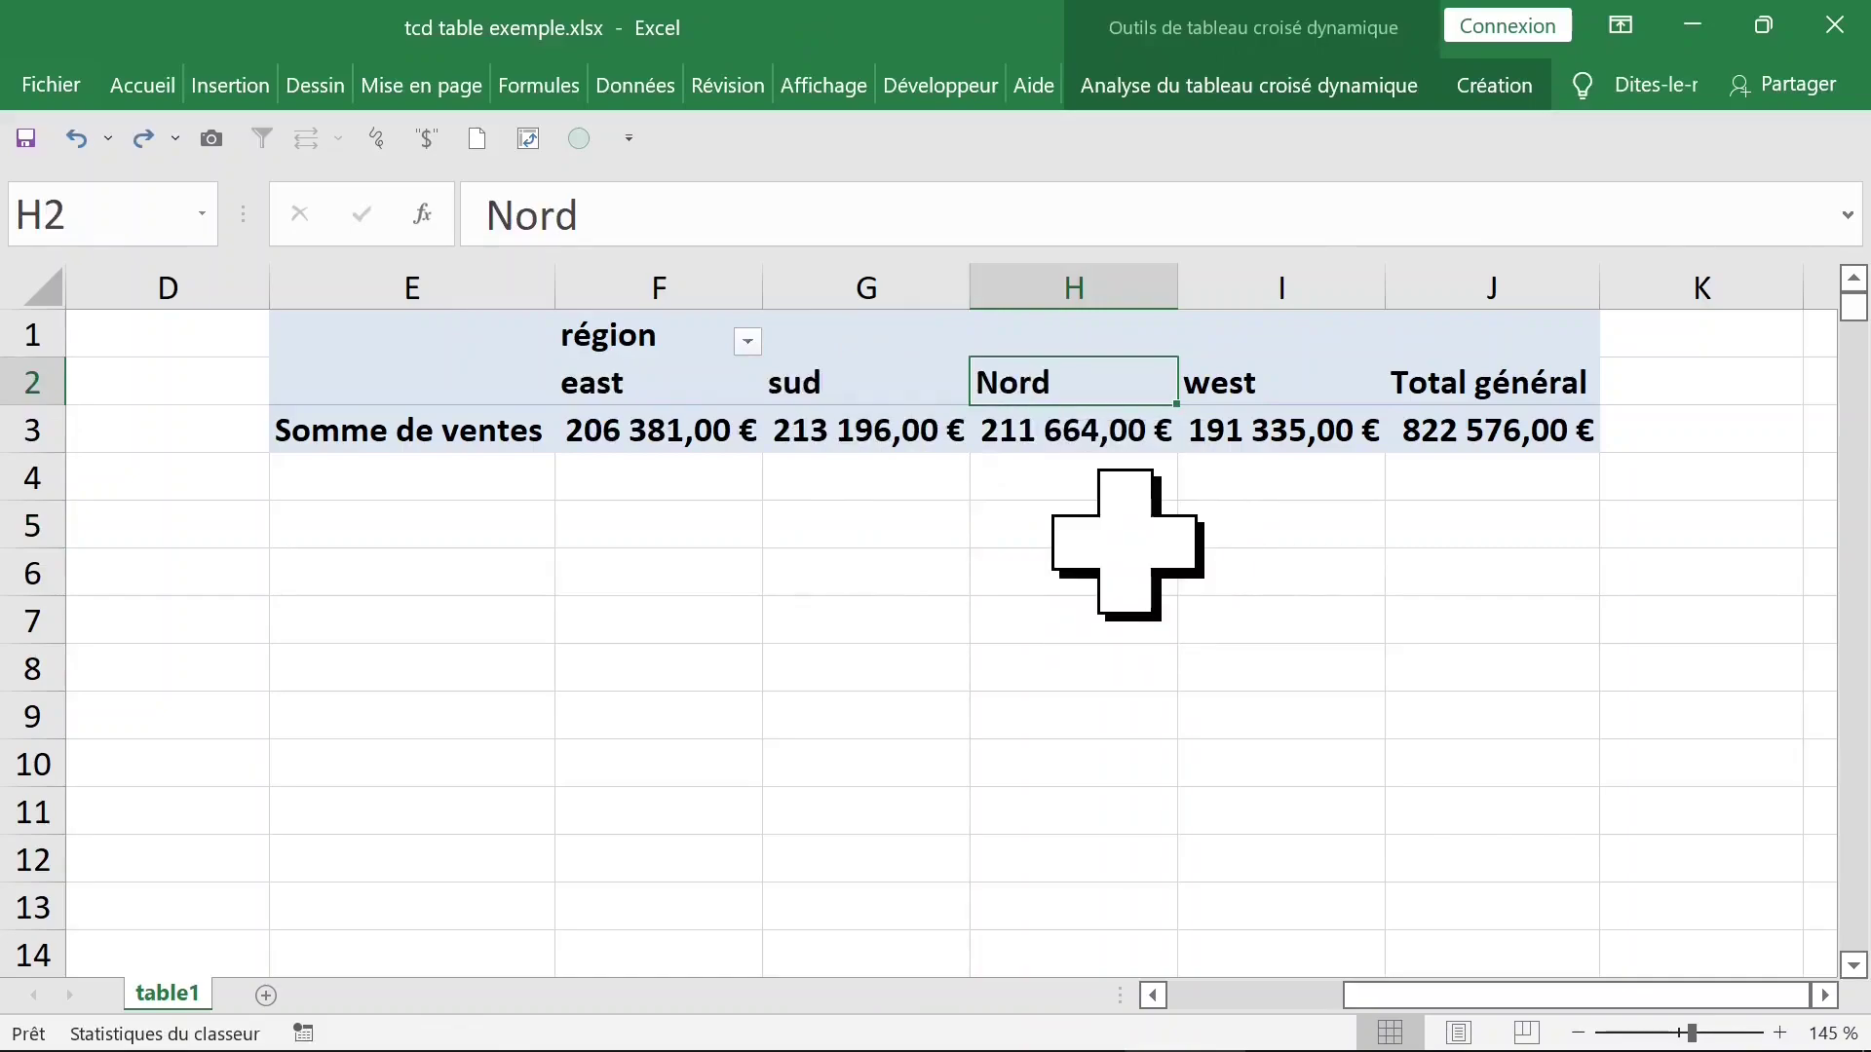
- Reorder the region columns by overwriting the first column label with nord and the second with sud, and deselect the pivot table
left_click(682, 390)
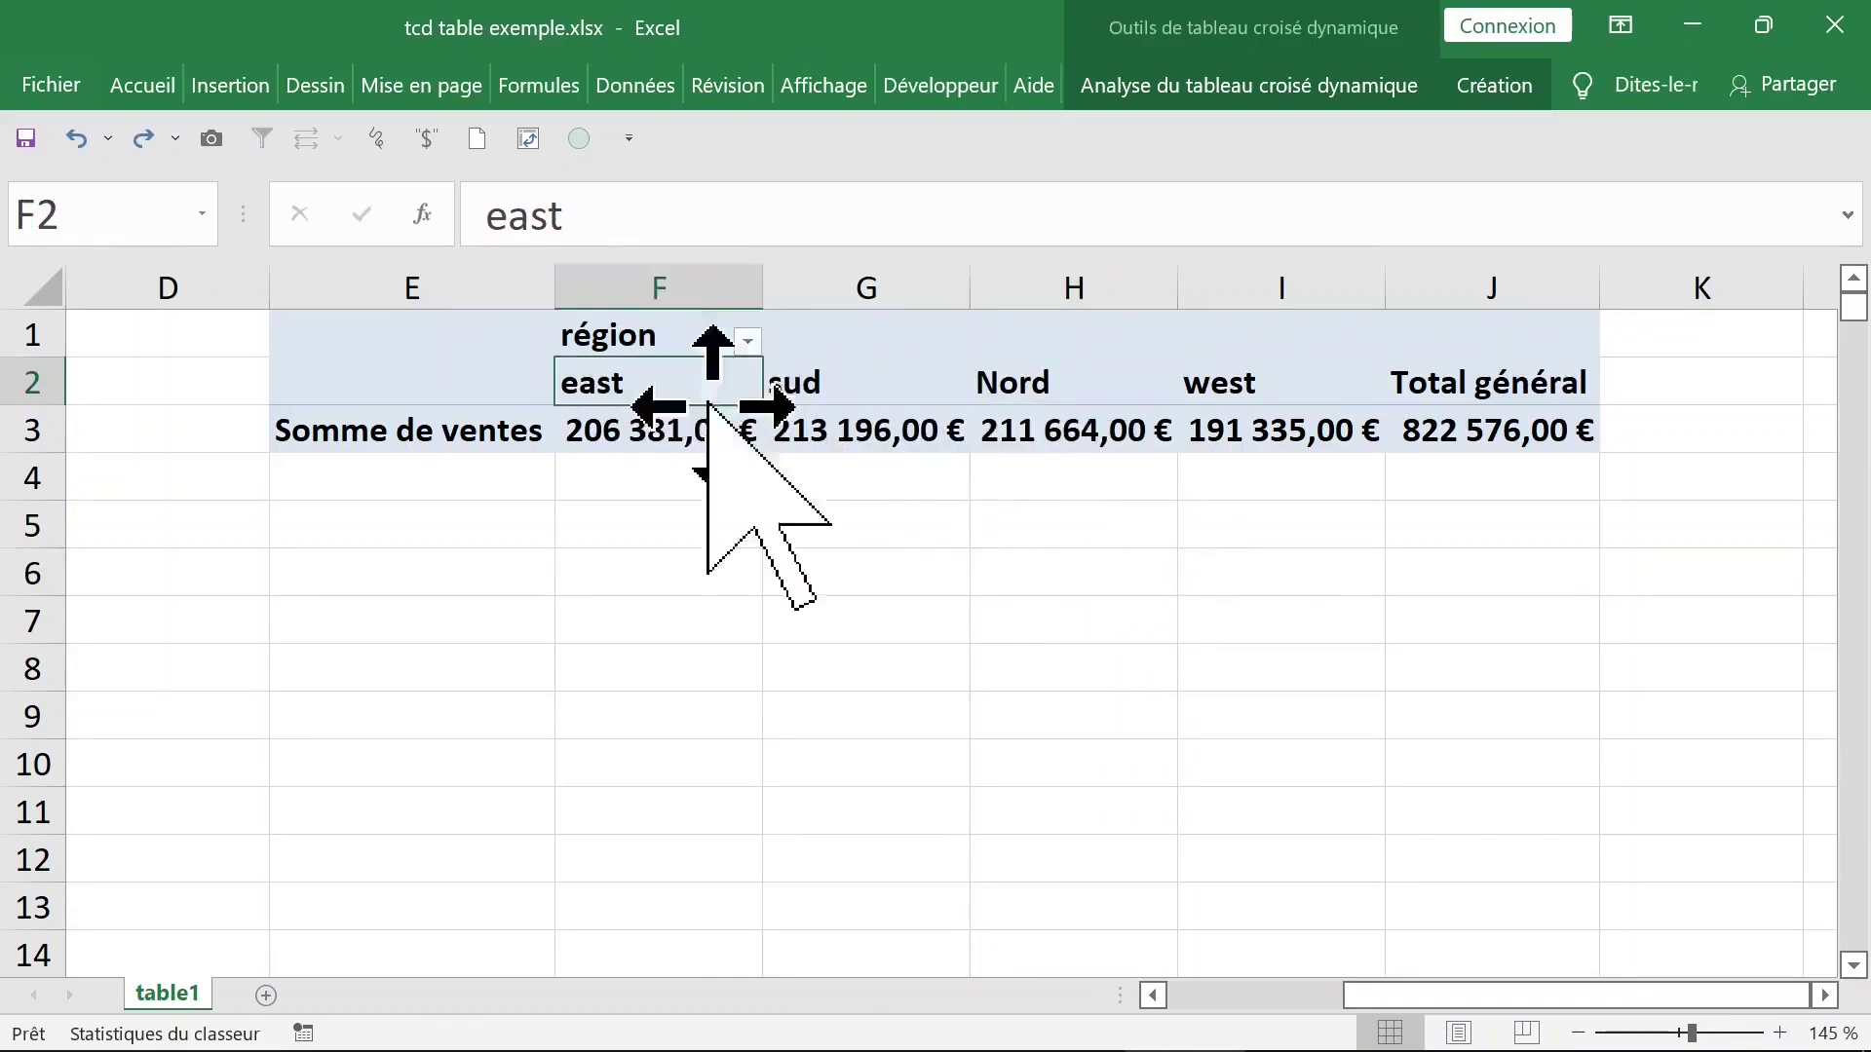
type("nord")
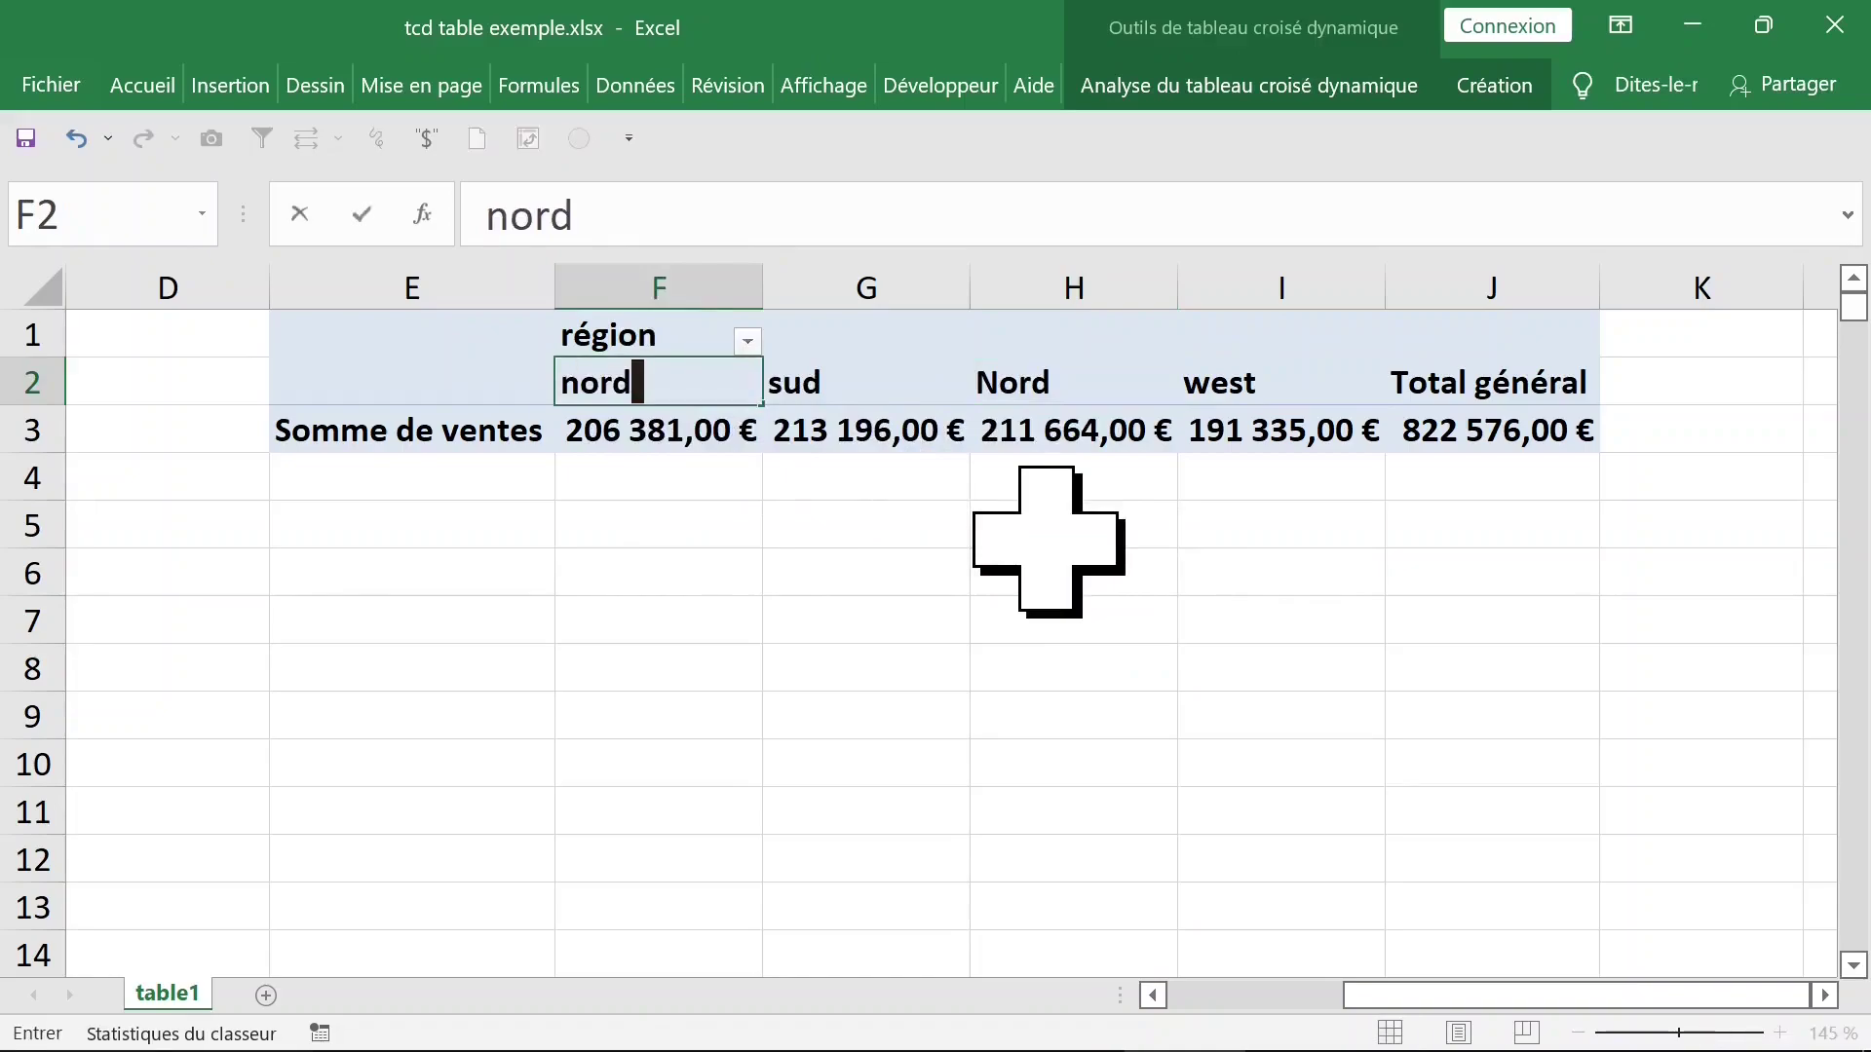
key("Return")
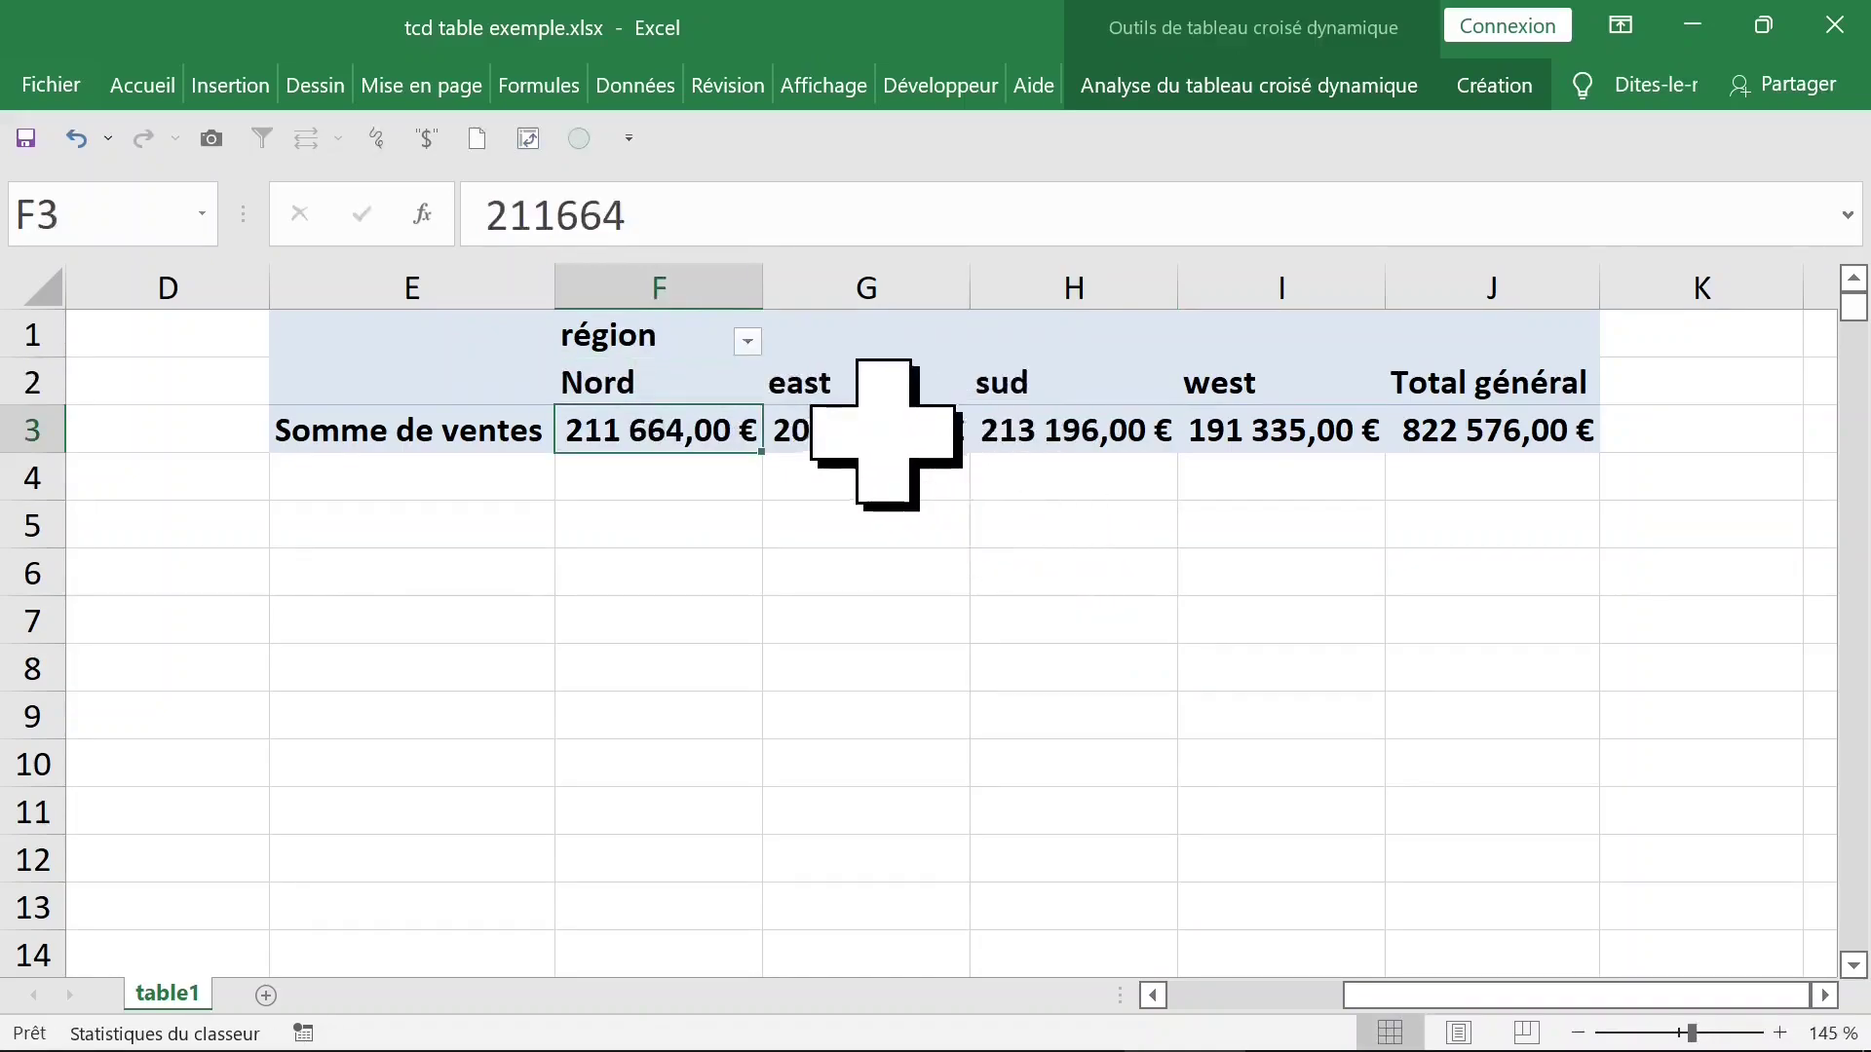
left_click(848, 363)
left_click(867, 393)
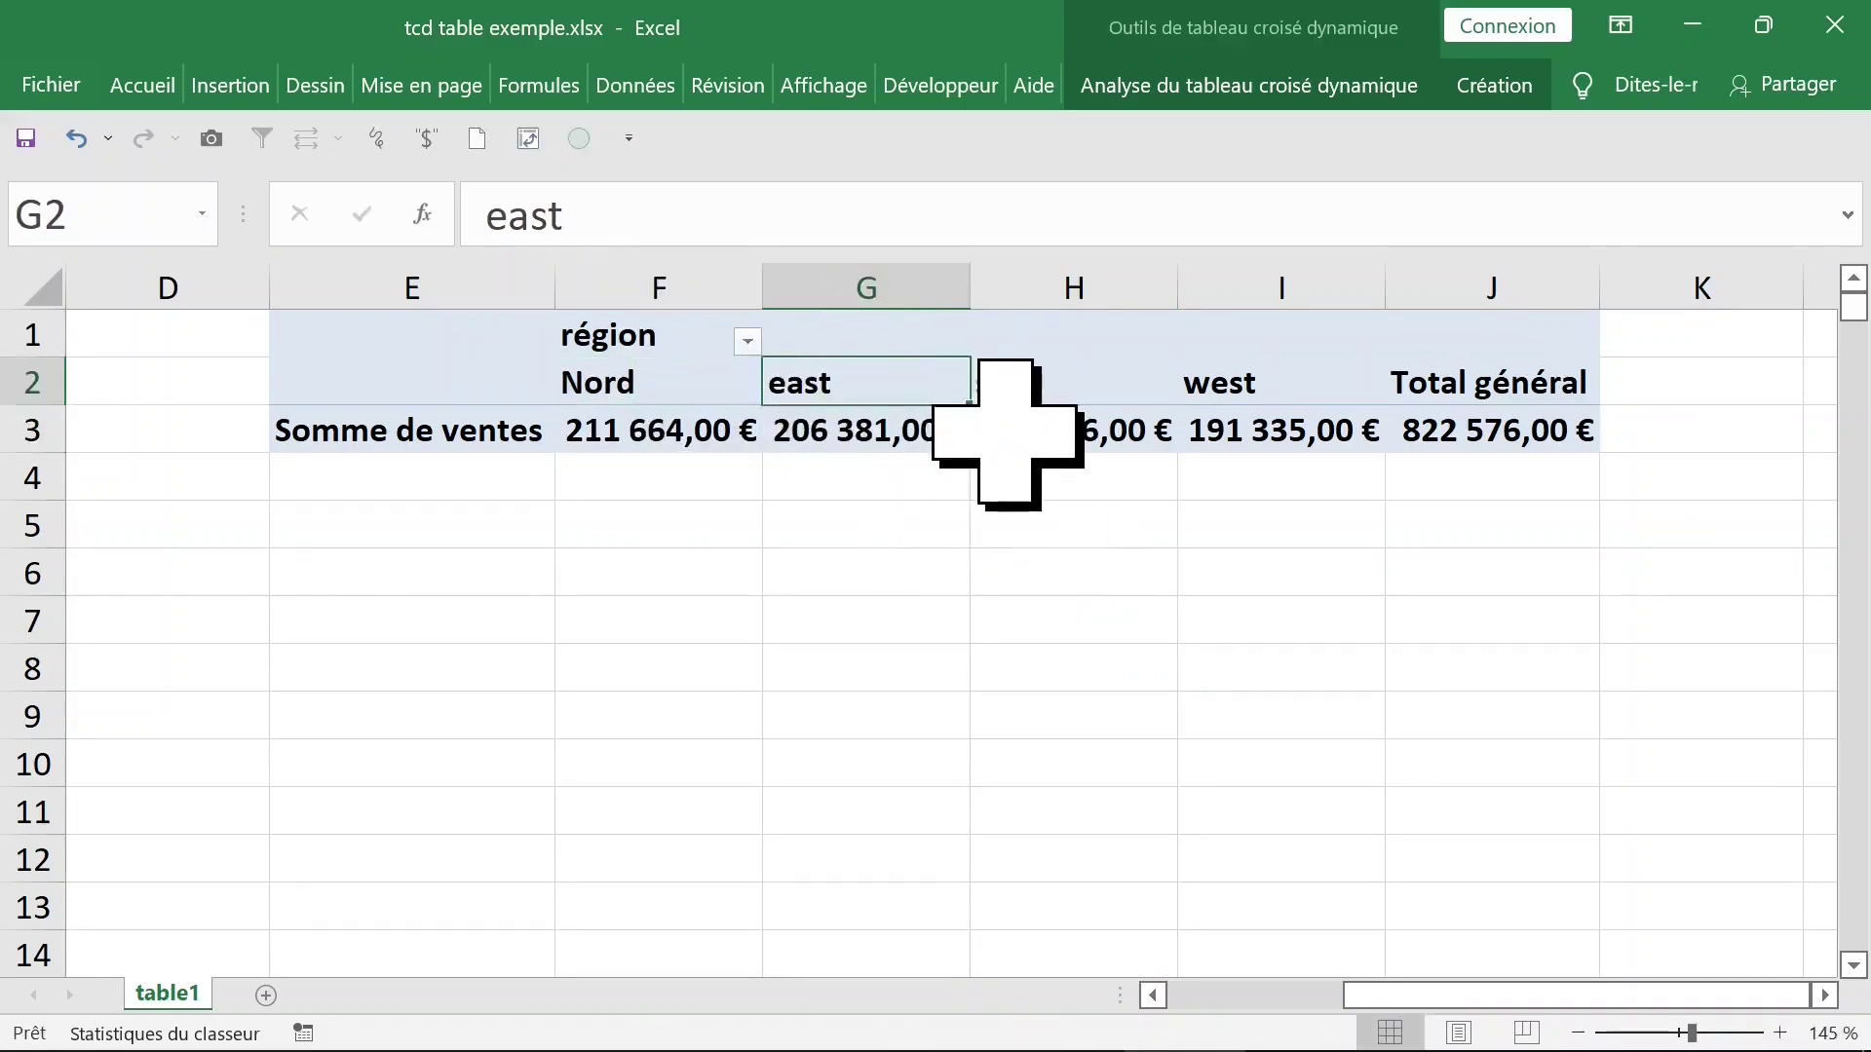
type("sud")
key("Return")
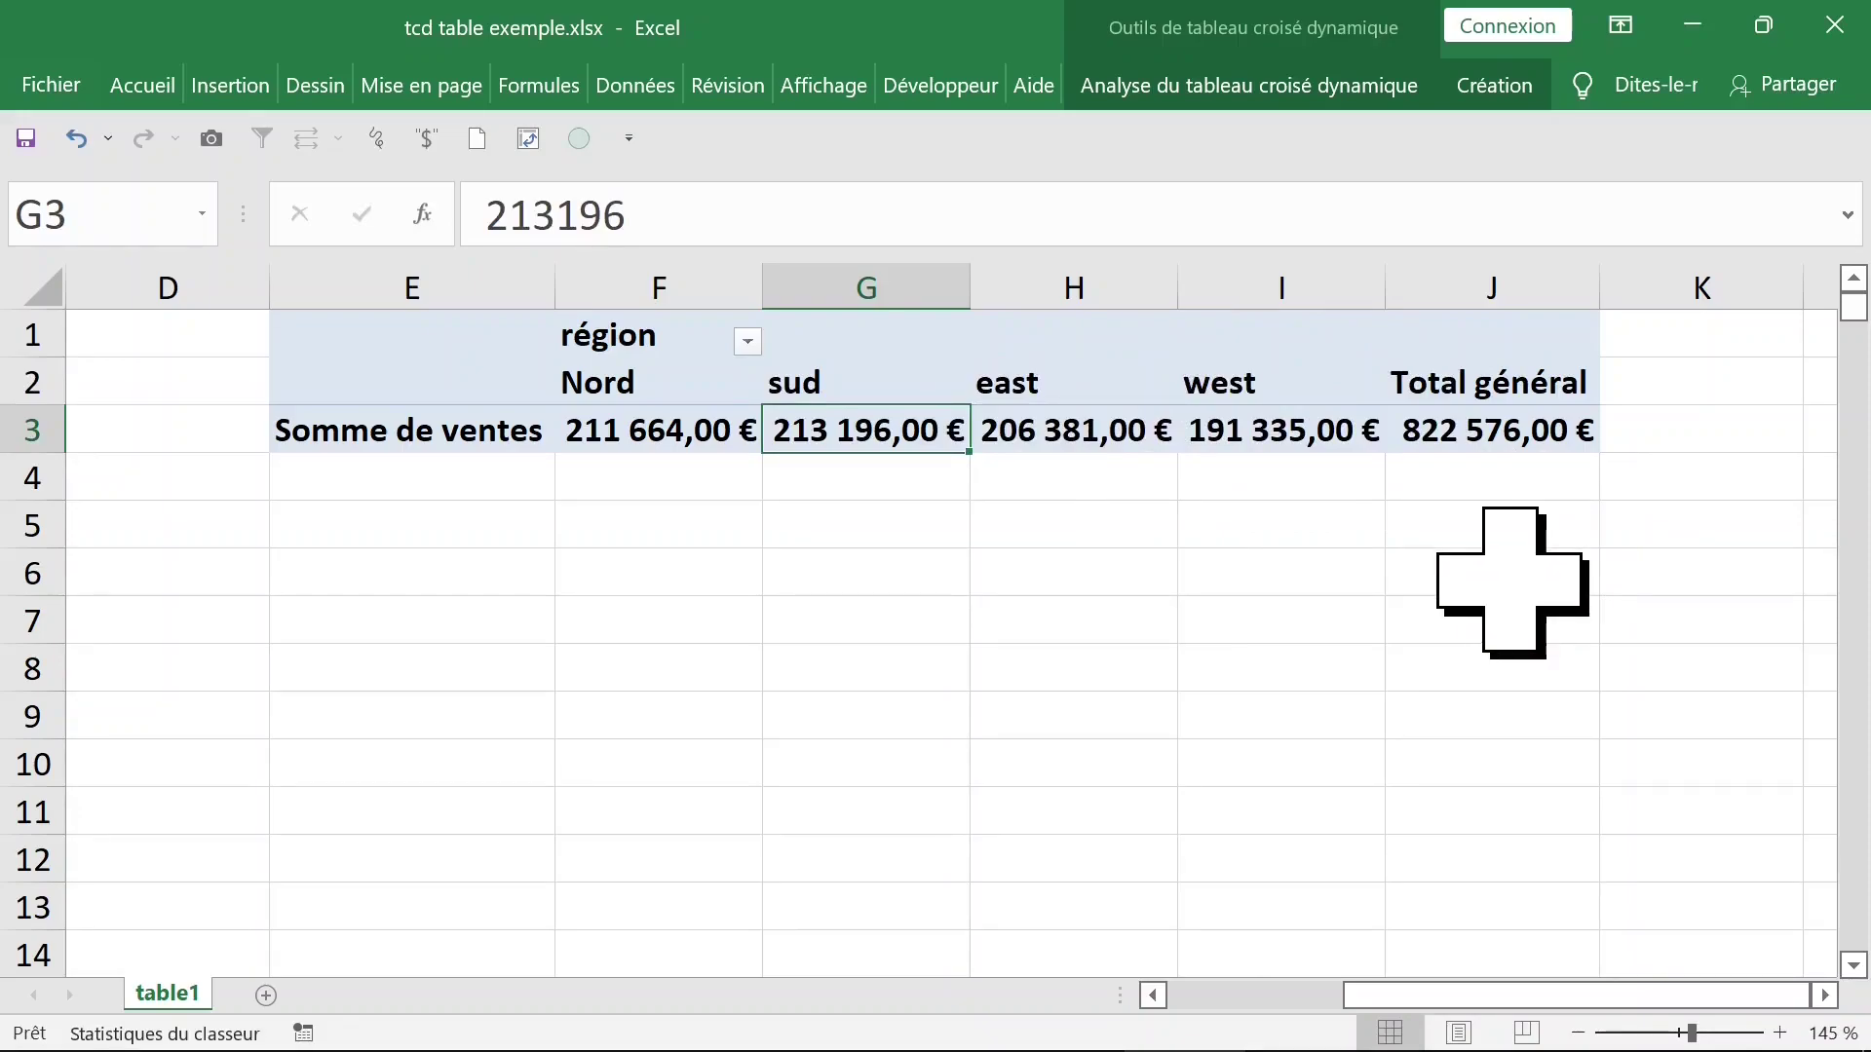
left_click(1056, 591)
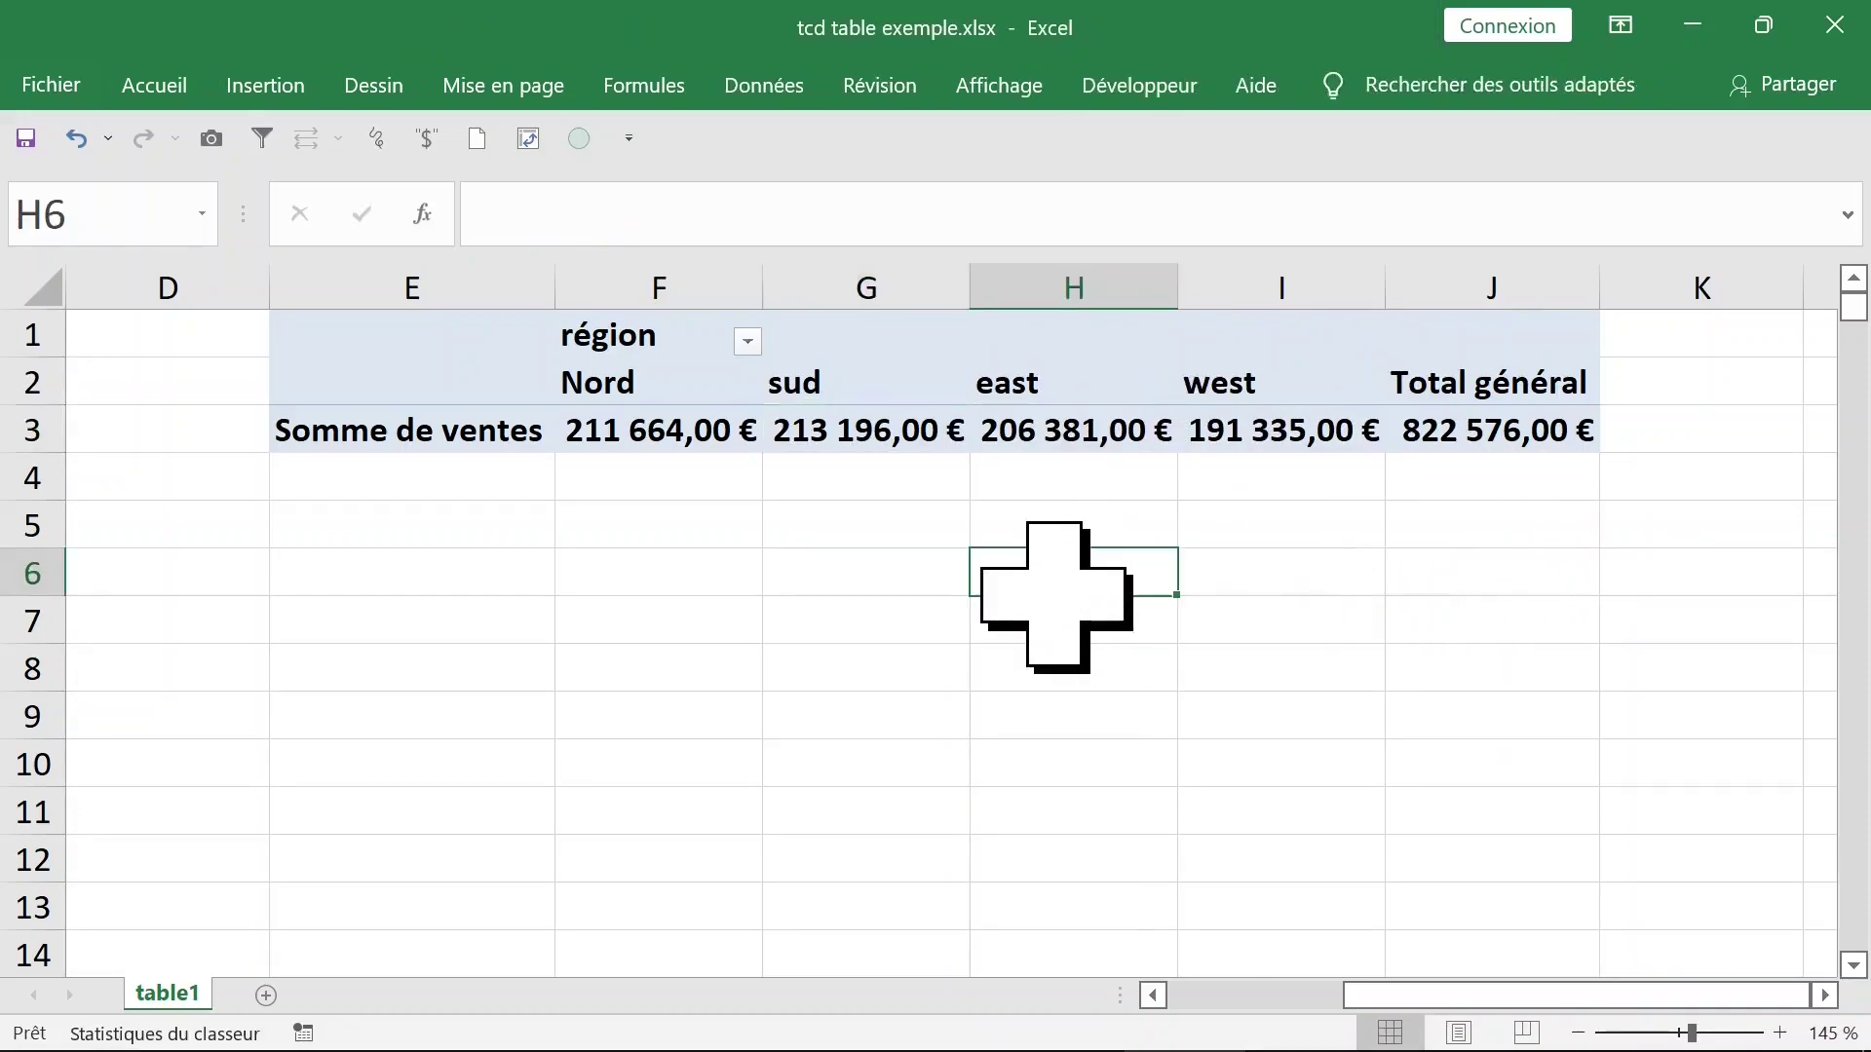
- Create a pivot table on a new worksheet from the date, région and ventes data in table1!$A$1:$C$1643
key("ctrl+Home")
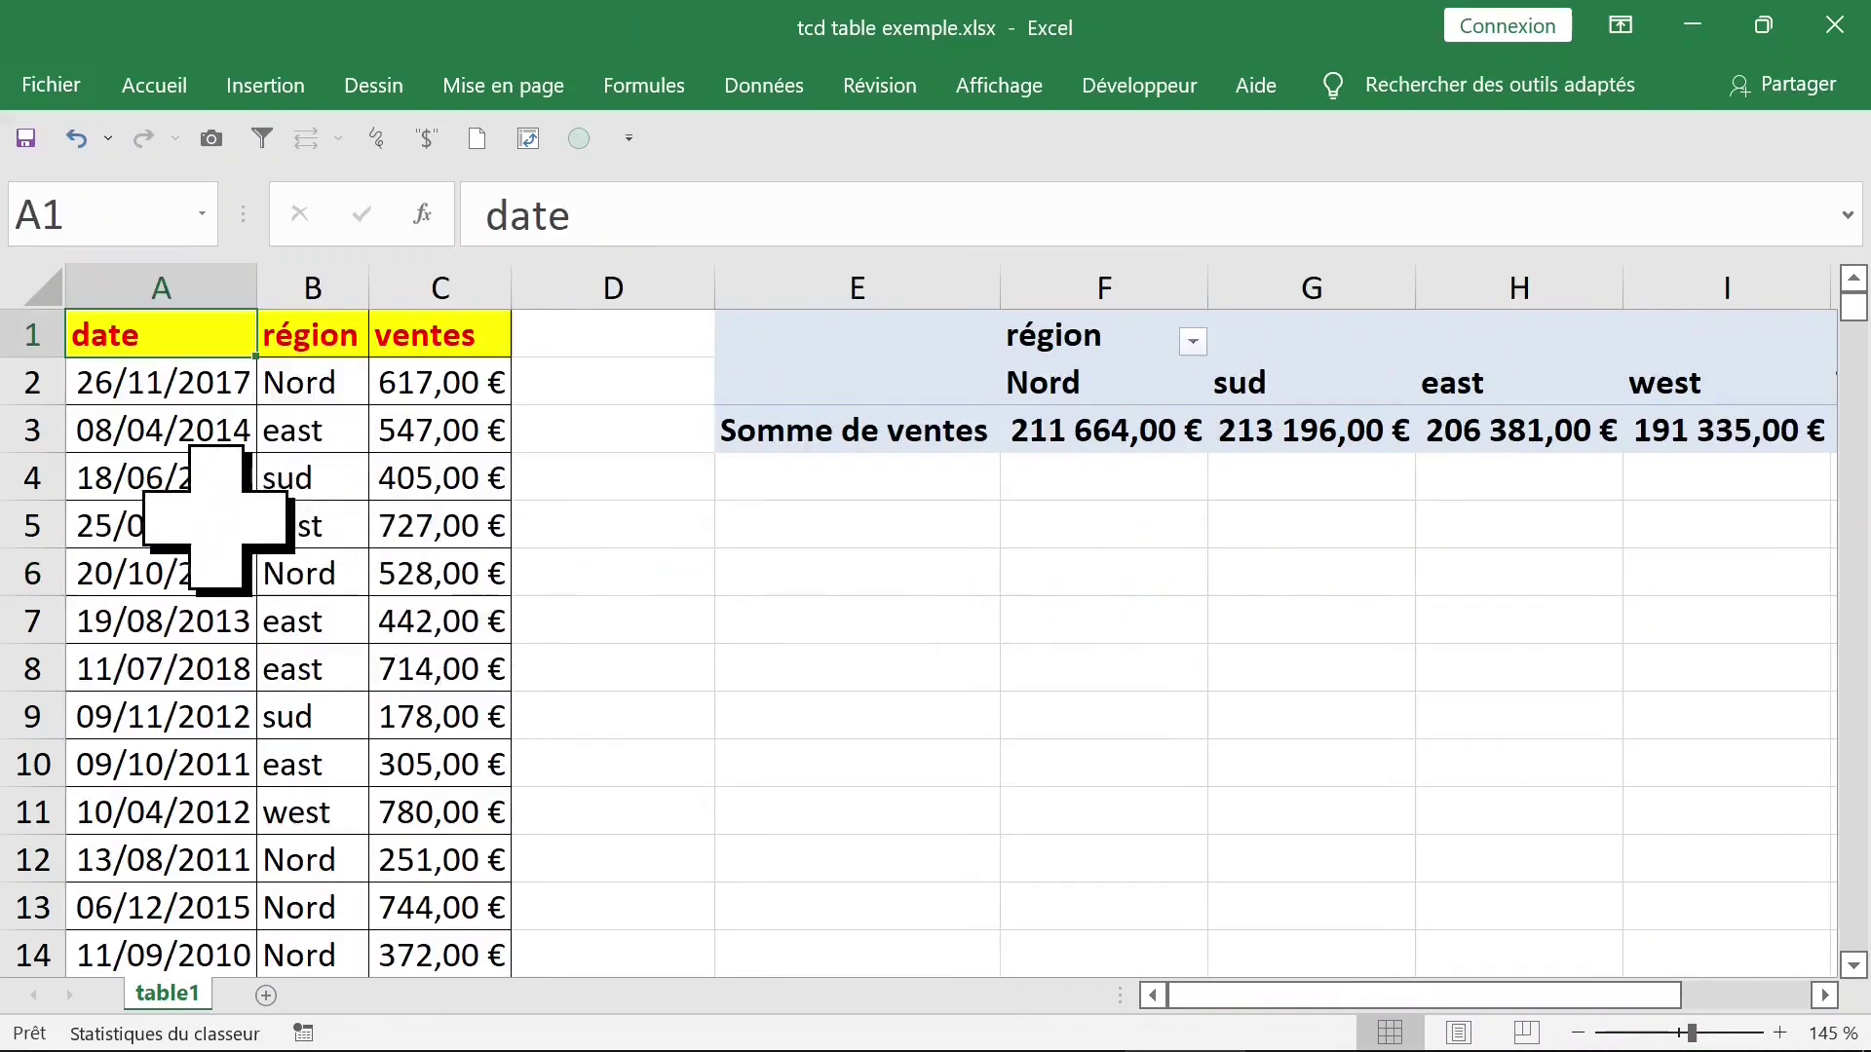
left_click(251, 524)
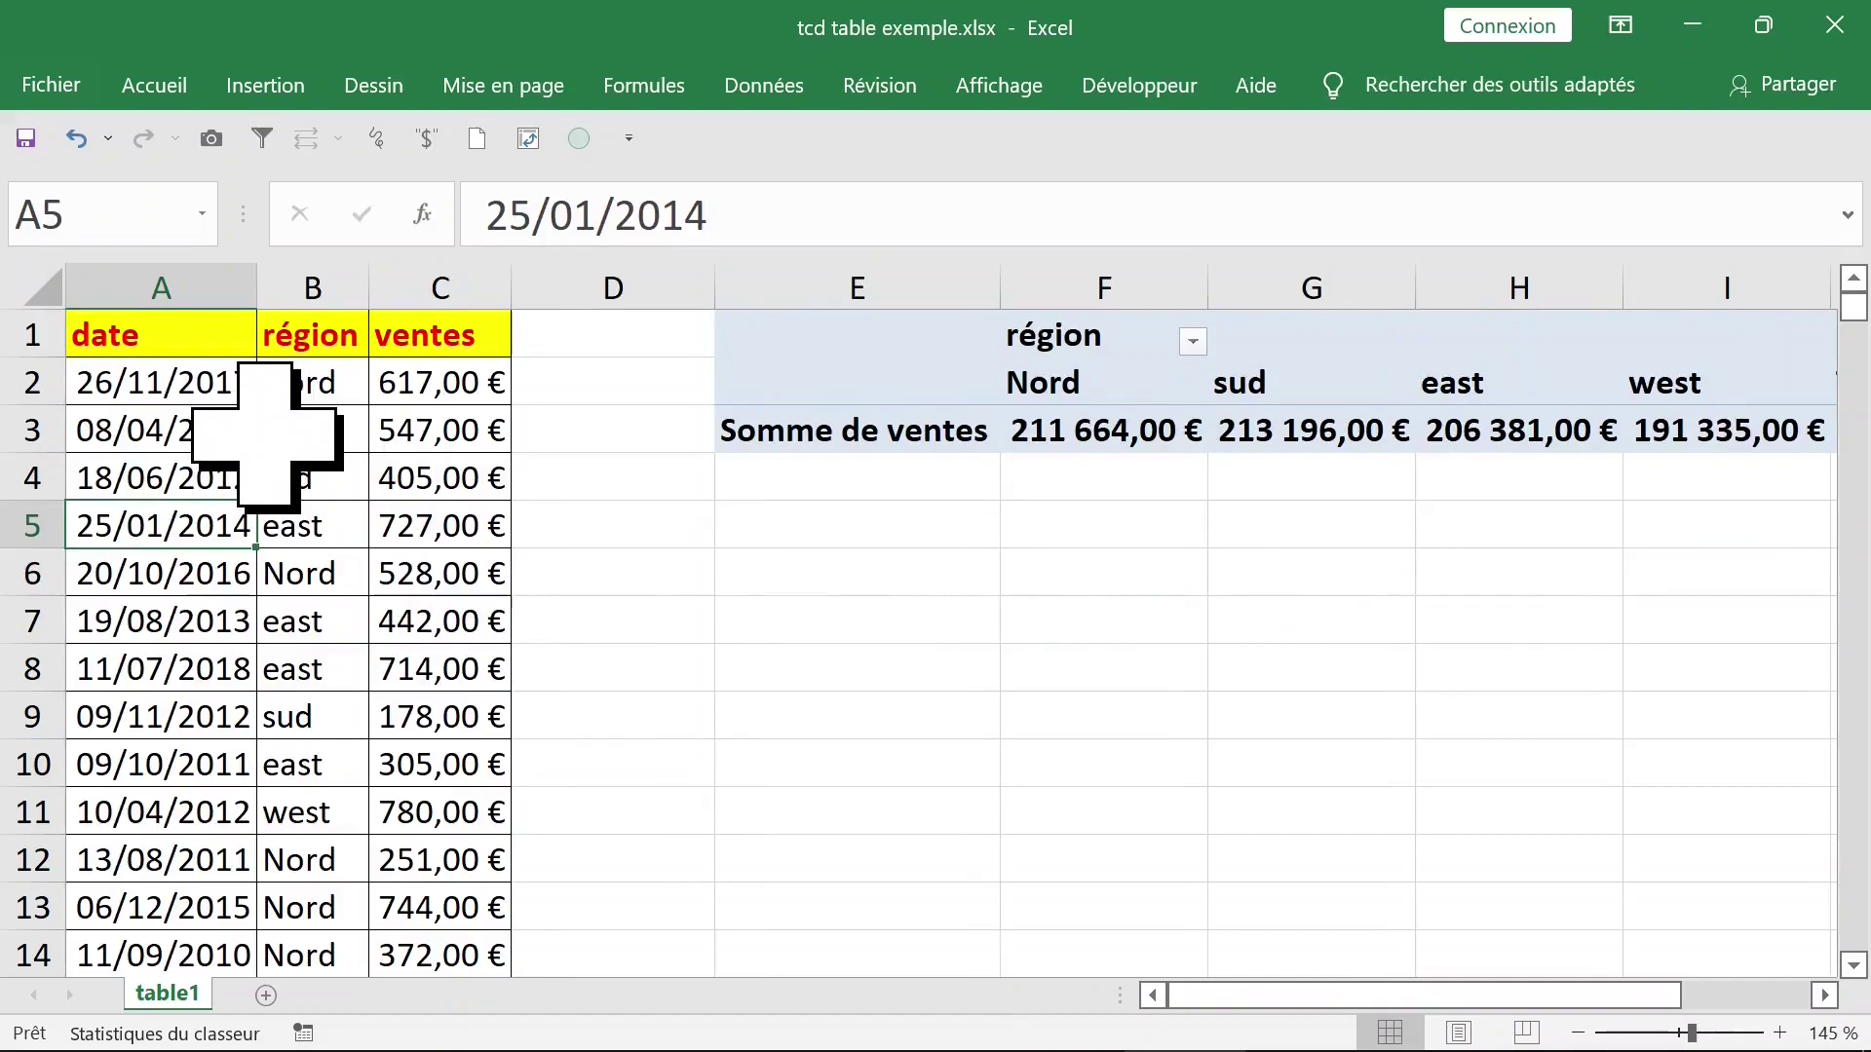
left_click(275, 470)
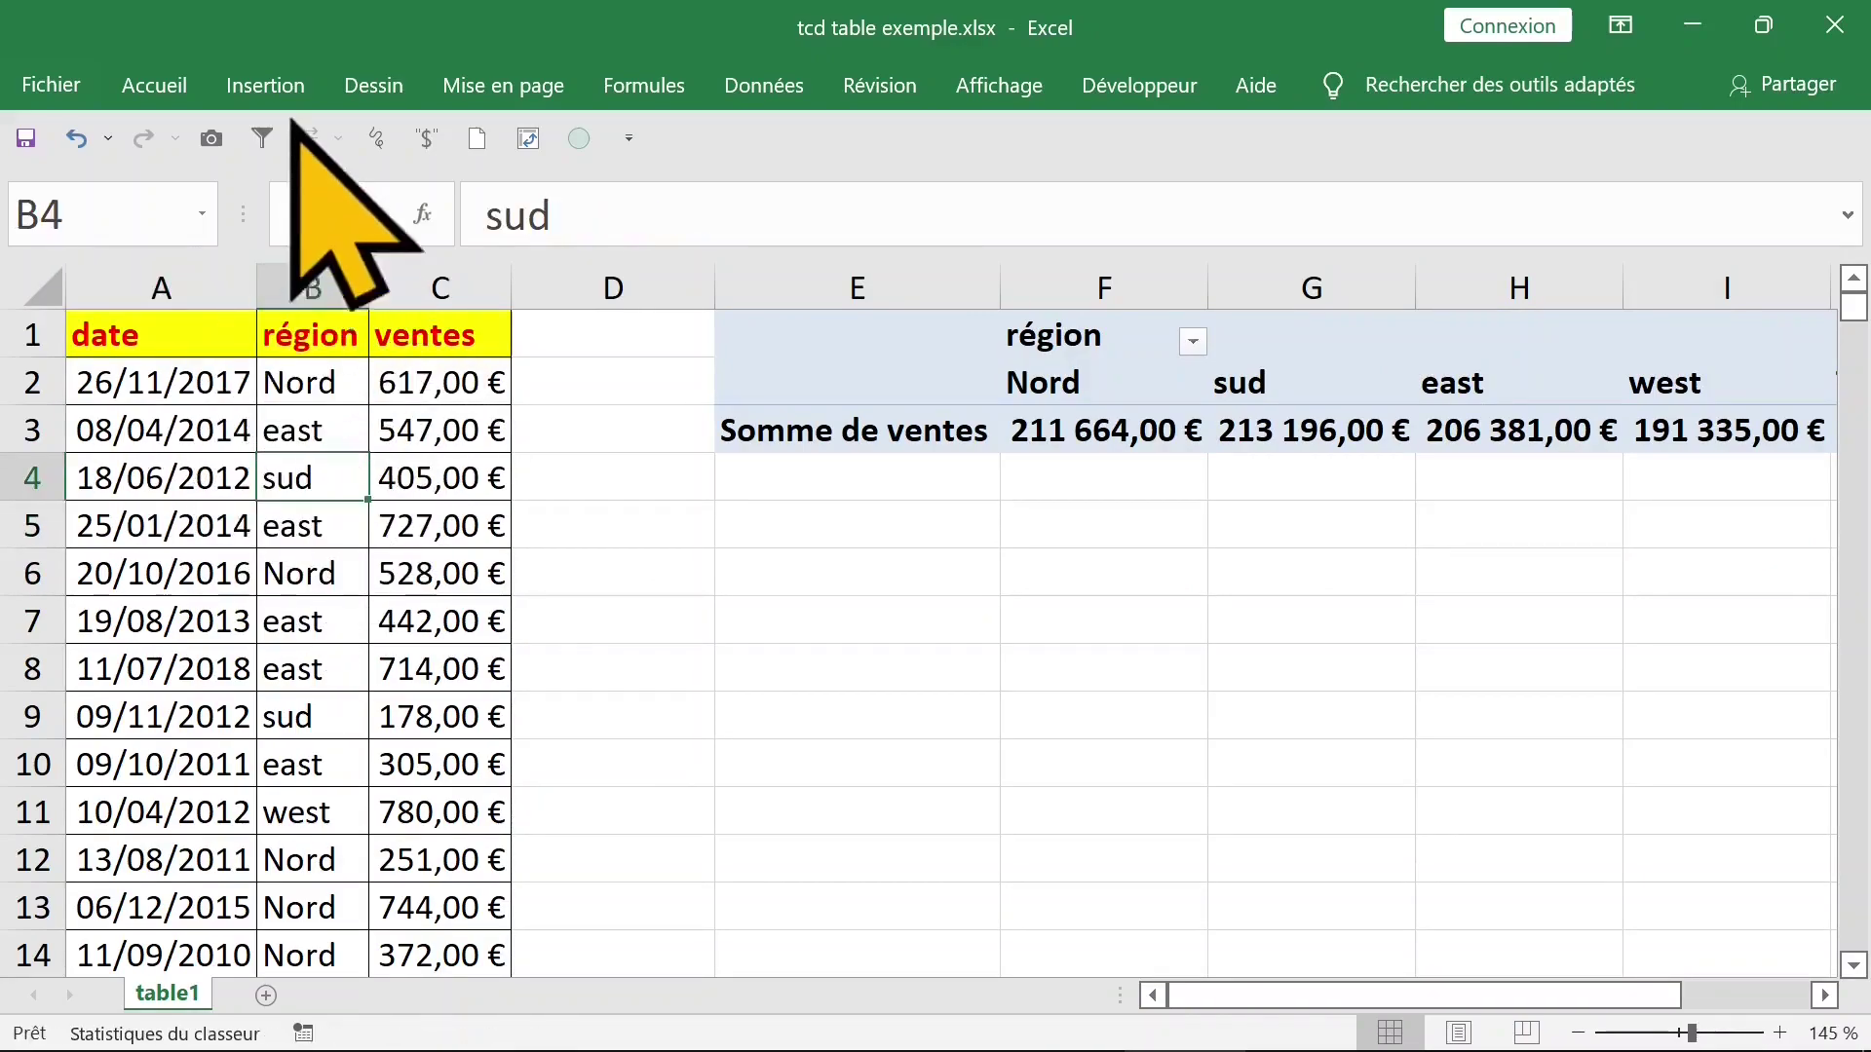
left_click(261, 88)
left_click(46, 171)
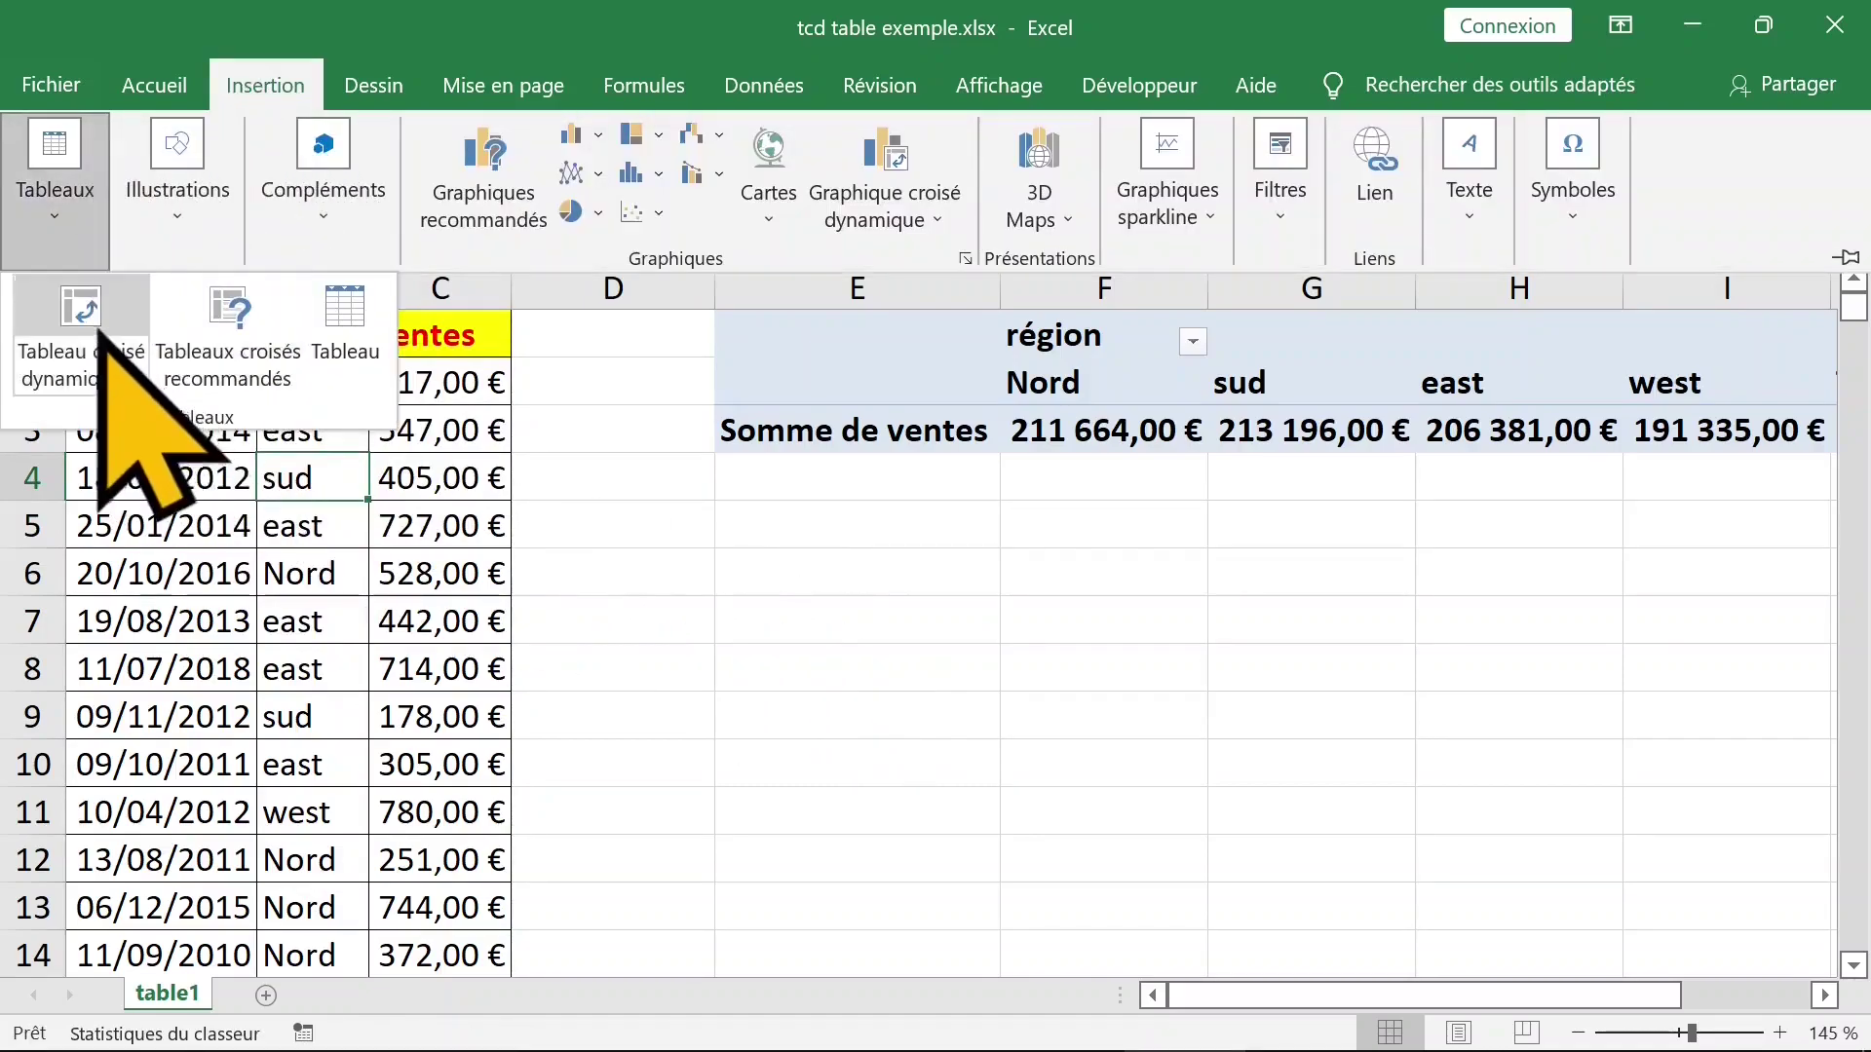
left_click(69, 351)
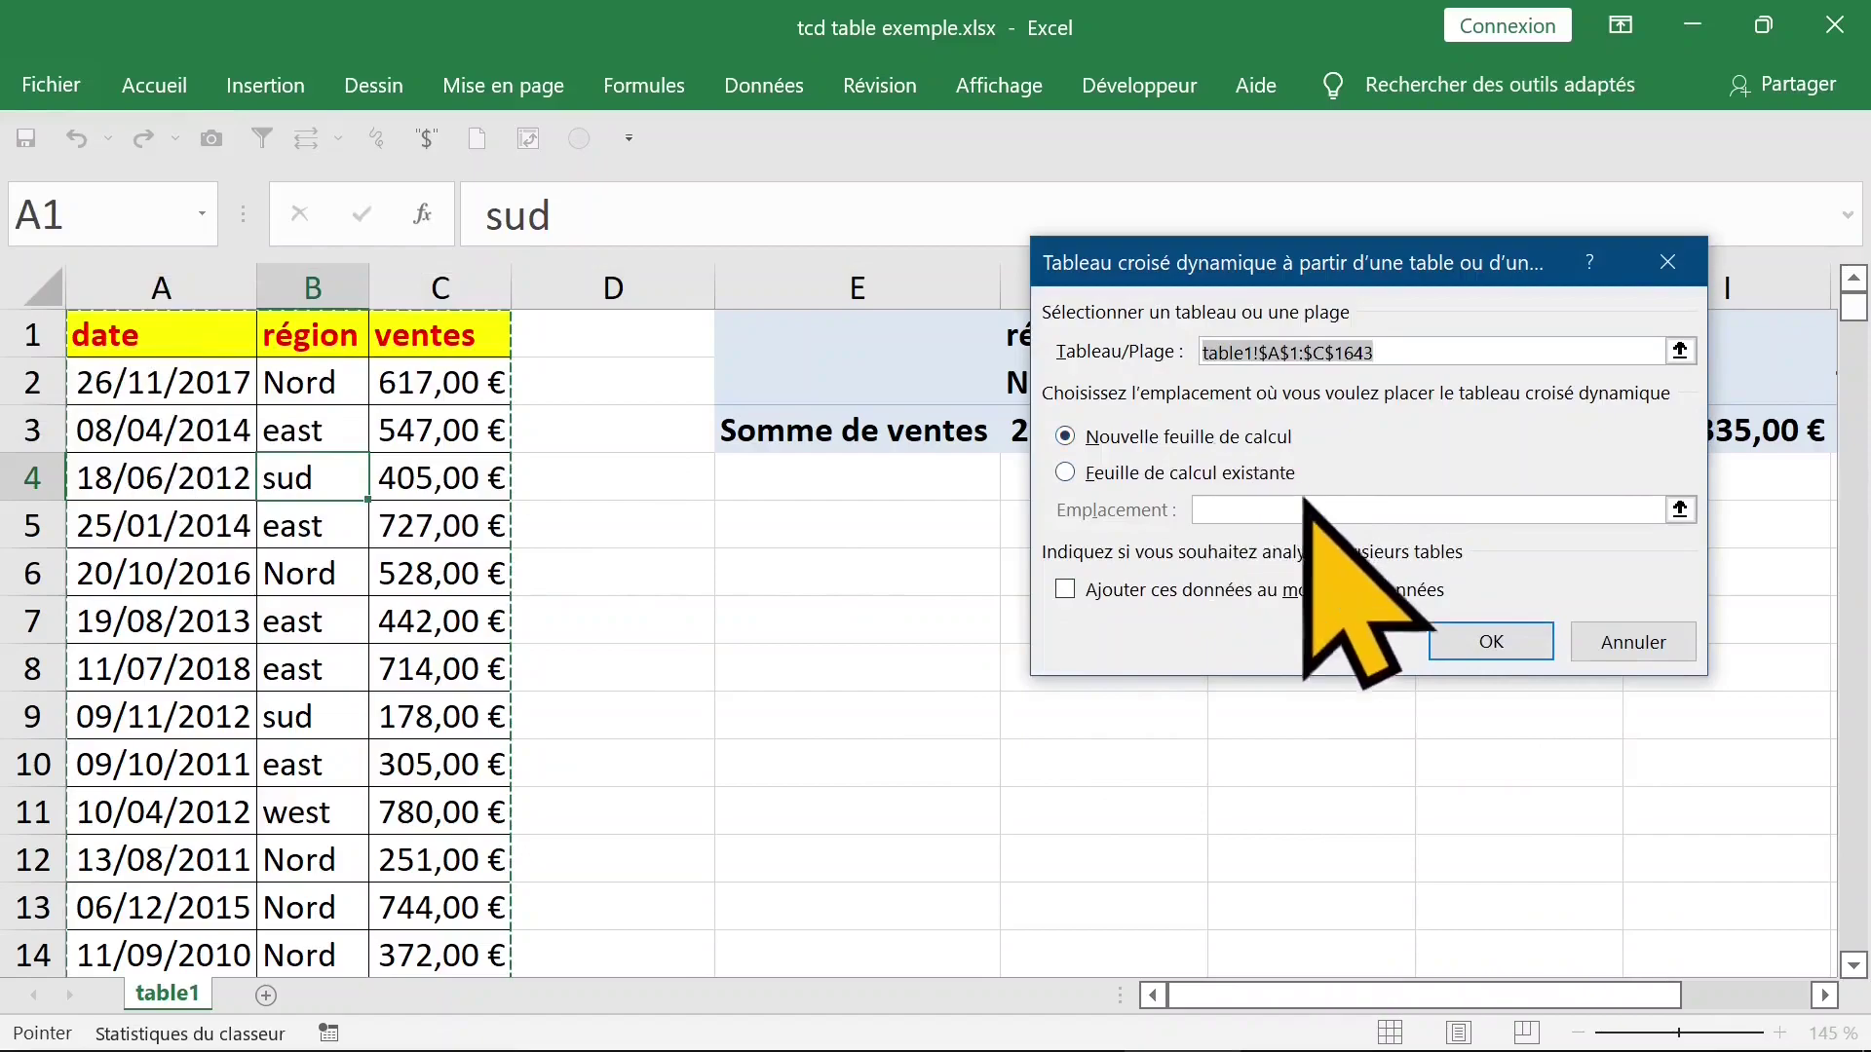
left_click(1491, 643)
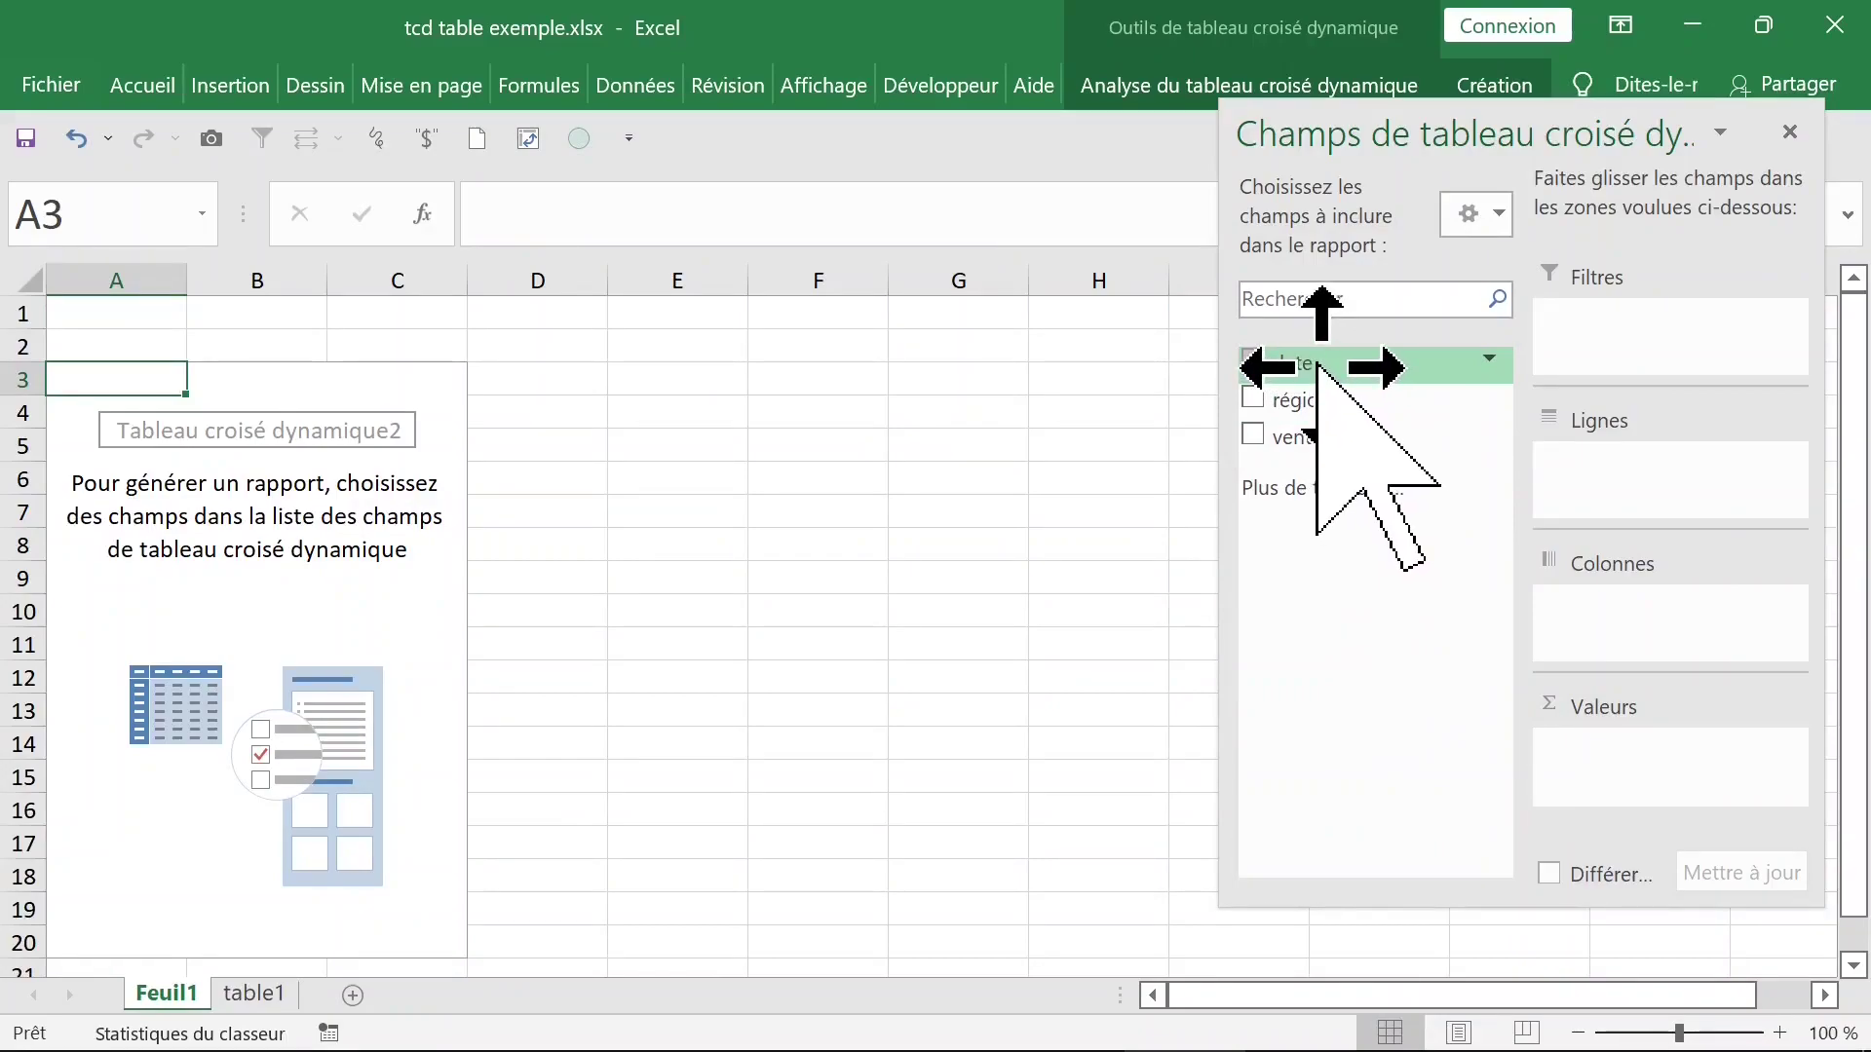
- Place the date field in the pivot table's columns area and move it to the rows area
left_click_drag(1318, 366, 1374, 439)
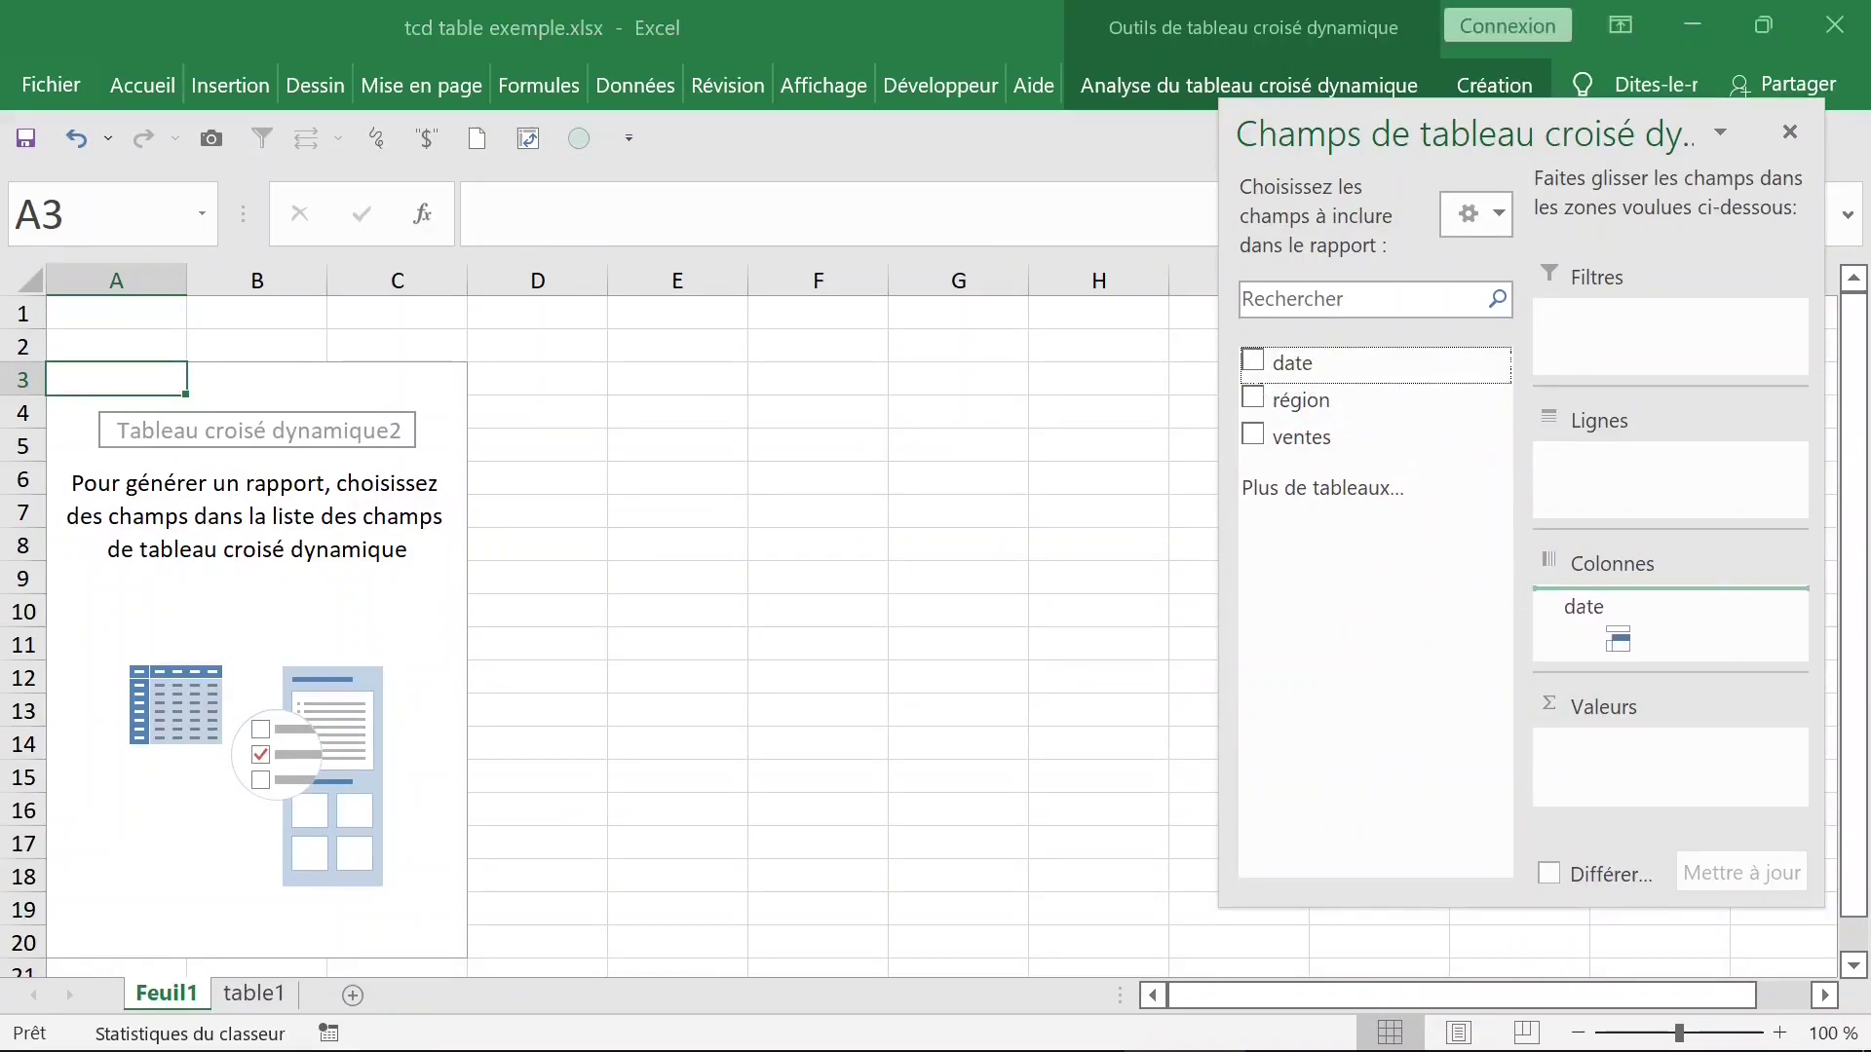
left_click_drag(1584, 614, 1585, 609)
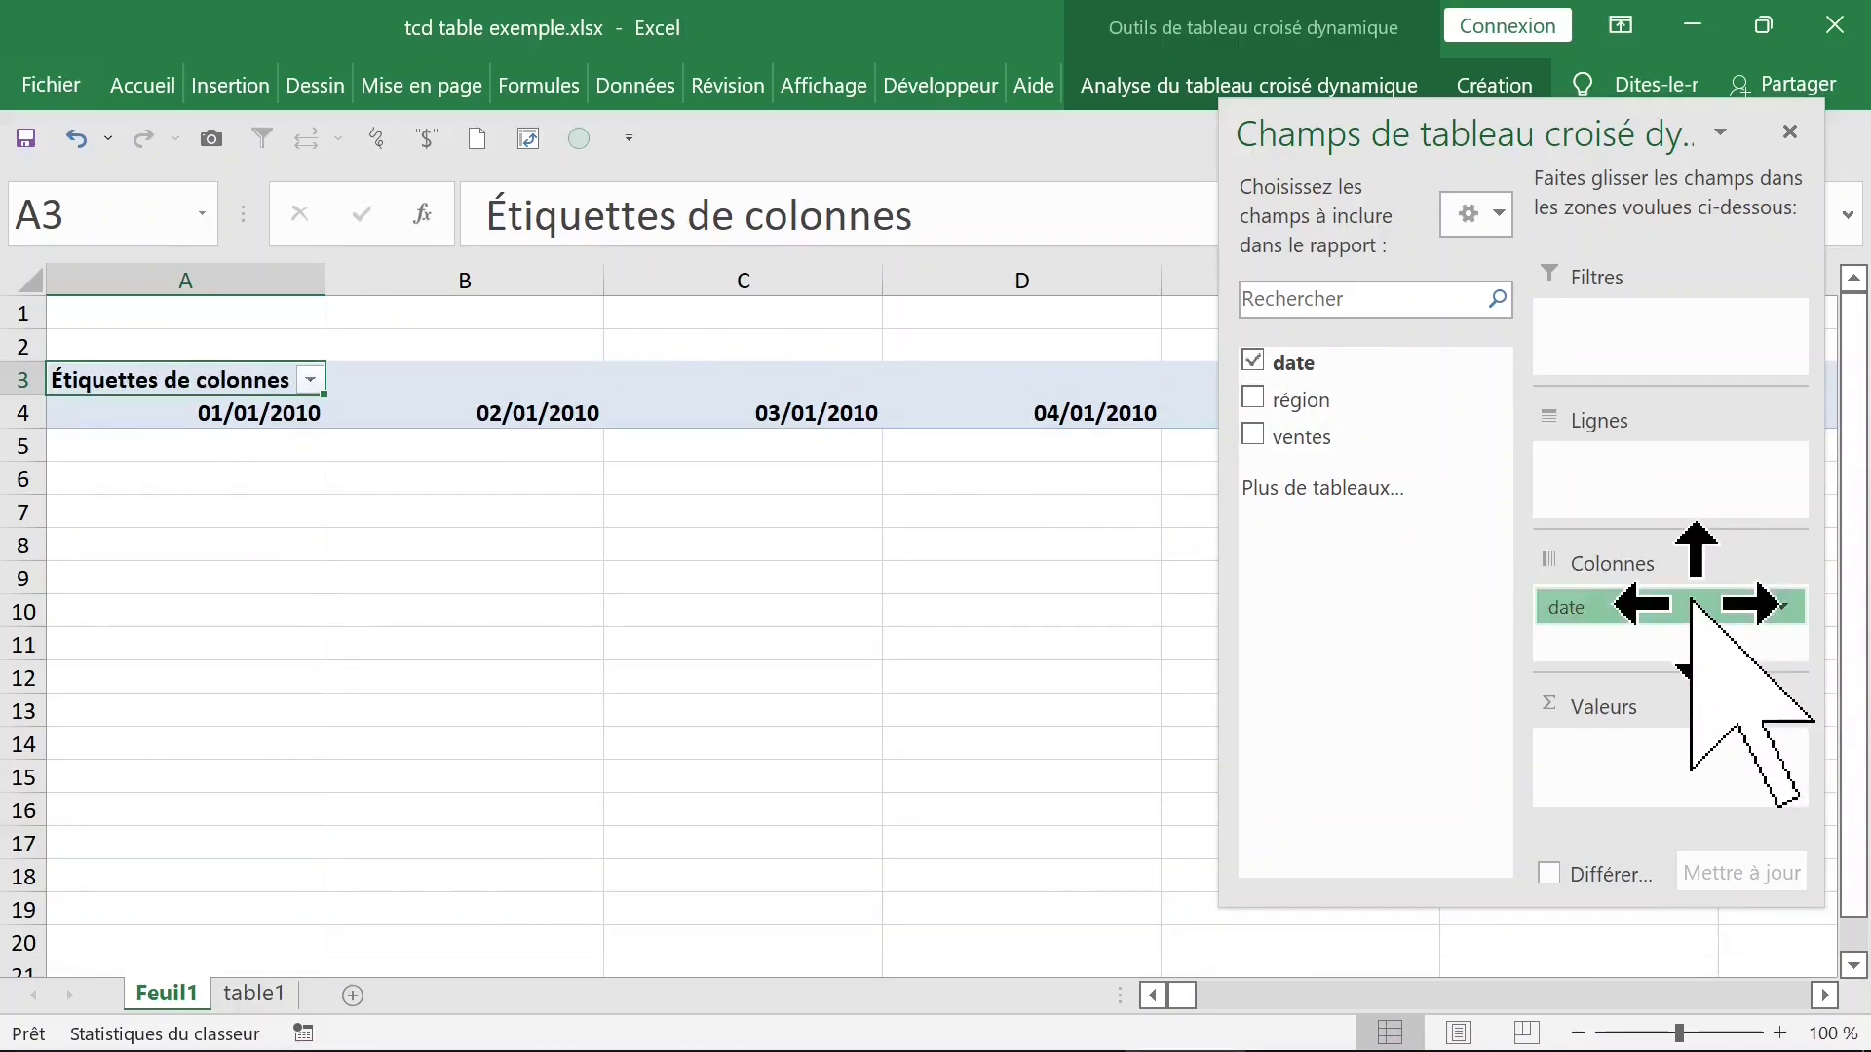
left_click_drag(1692, 601, 1713, 612)
left_click_drag(1696, 493, 1672, 468)
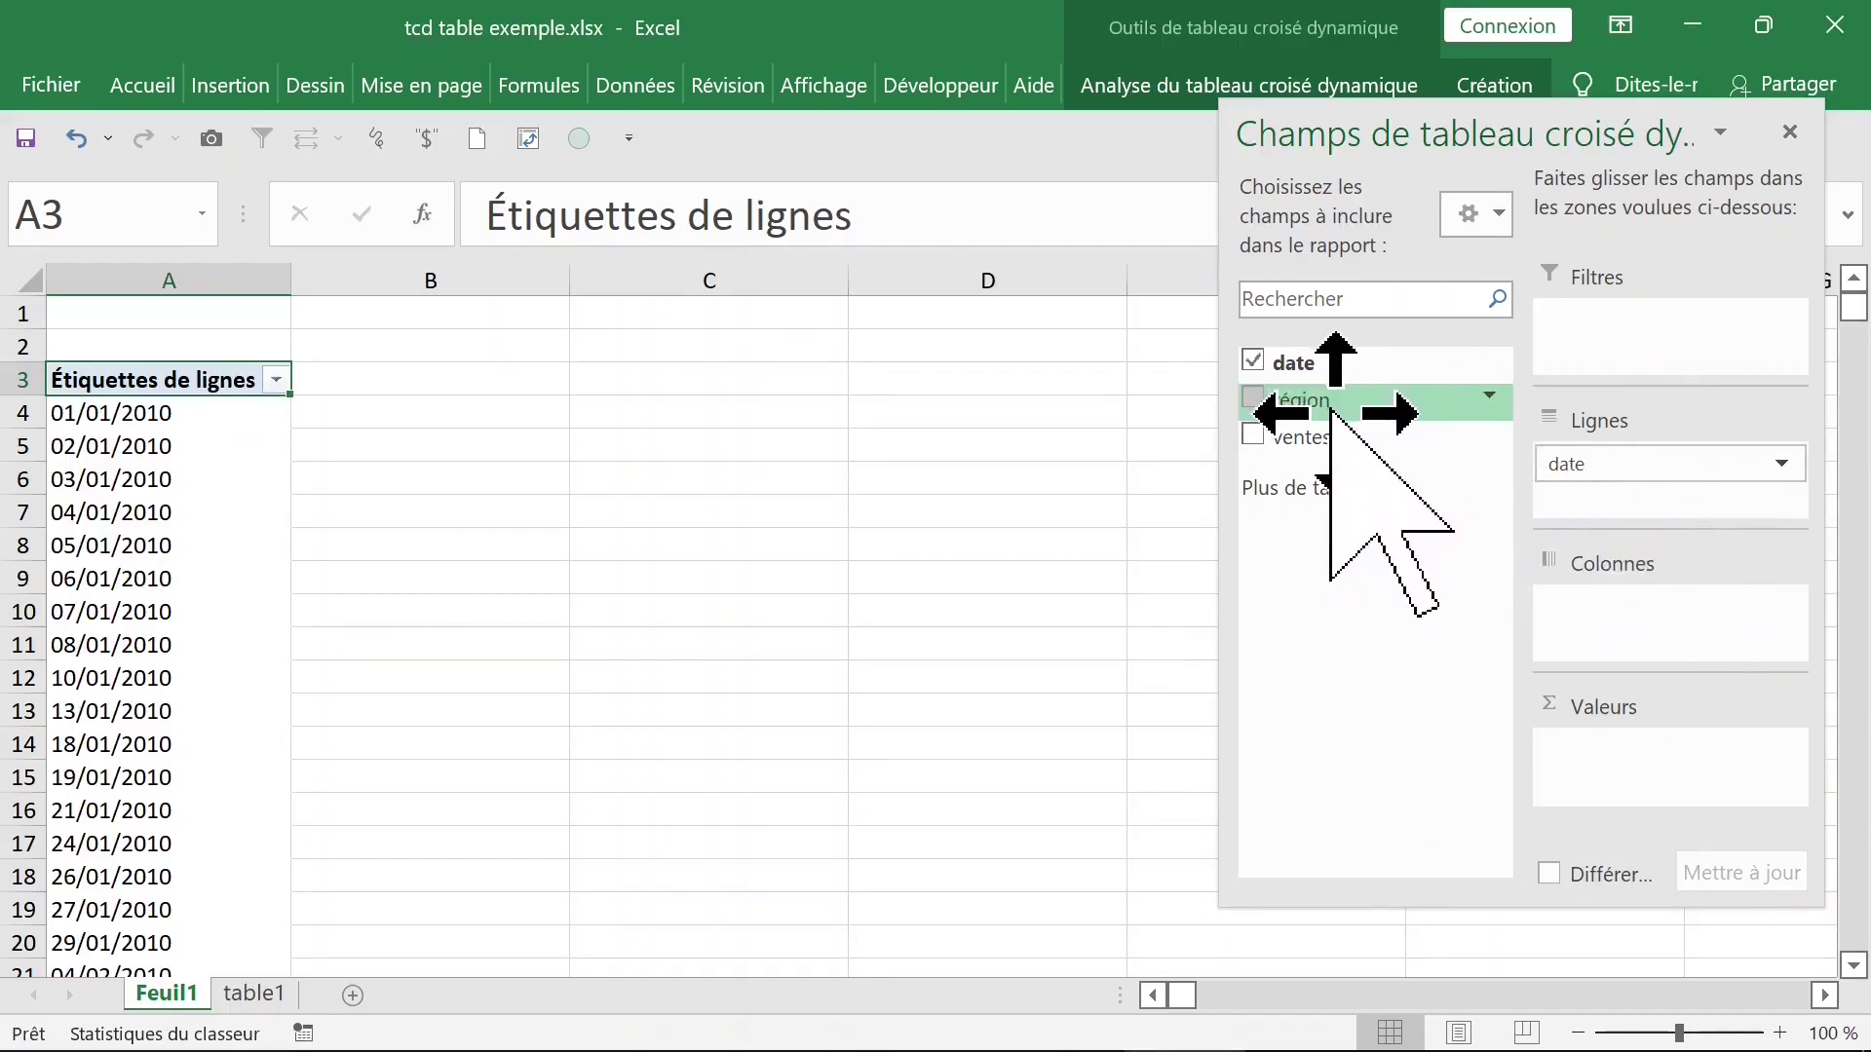
- Add the région field to the pivot table's rows and place it above date
left_click_drag(1331, 409, 1392, 483)
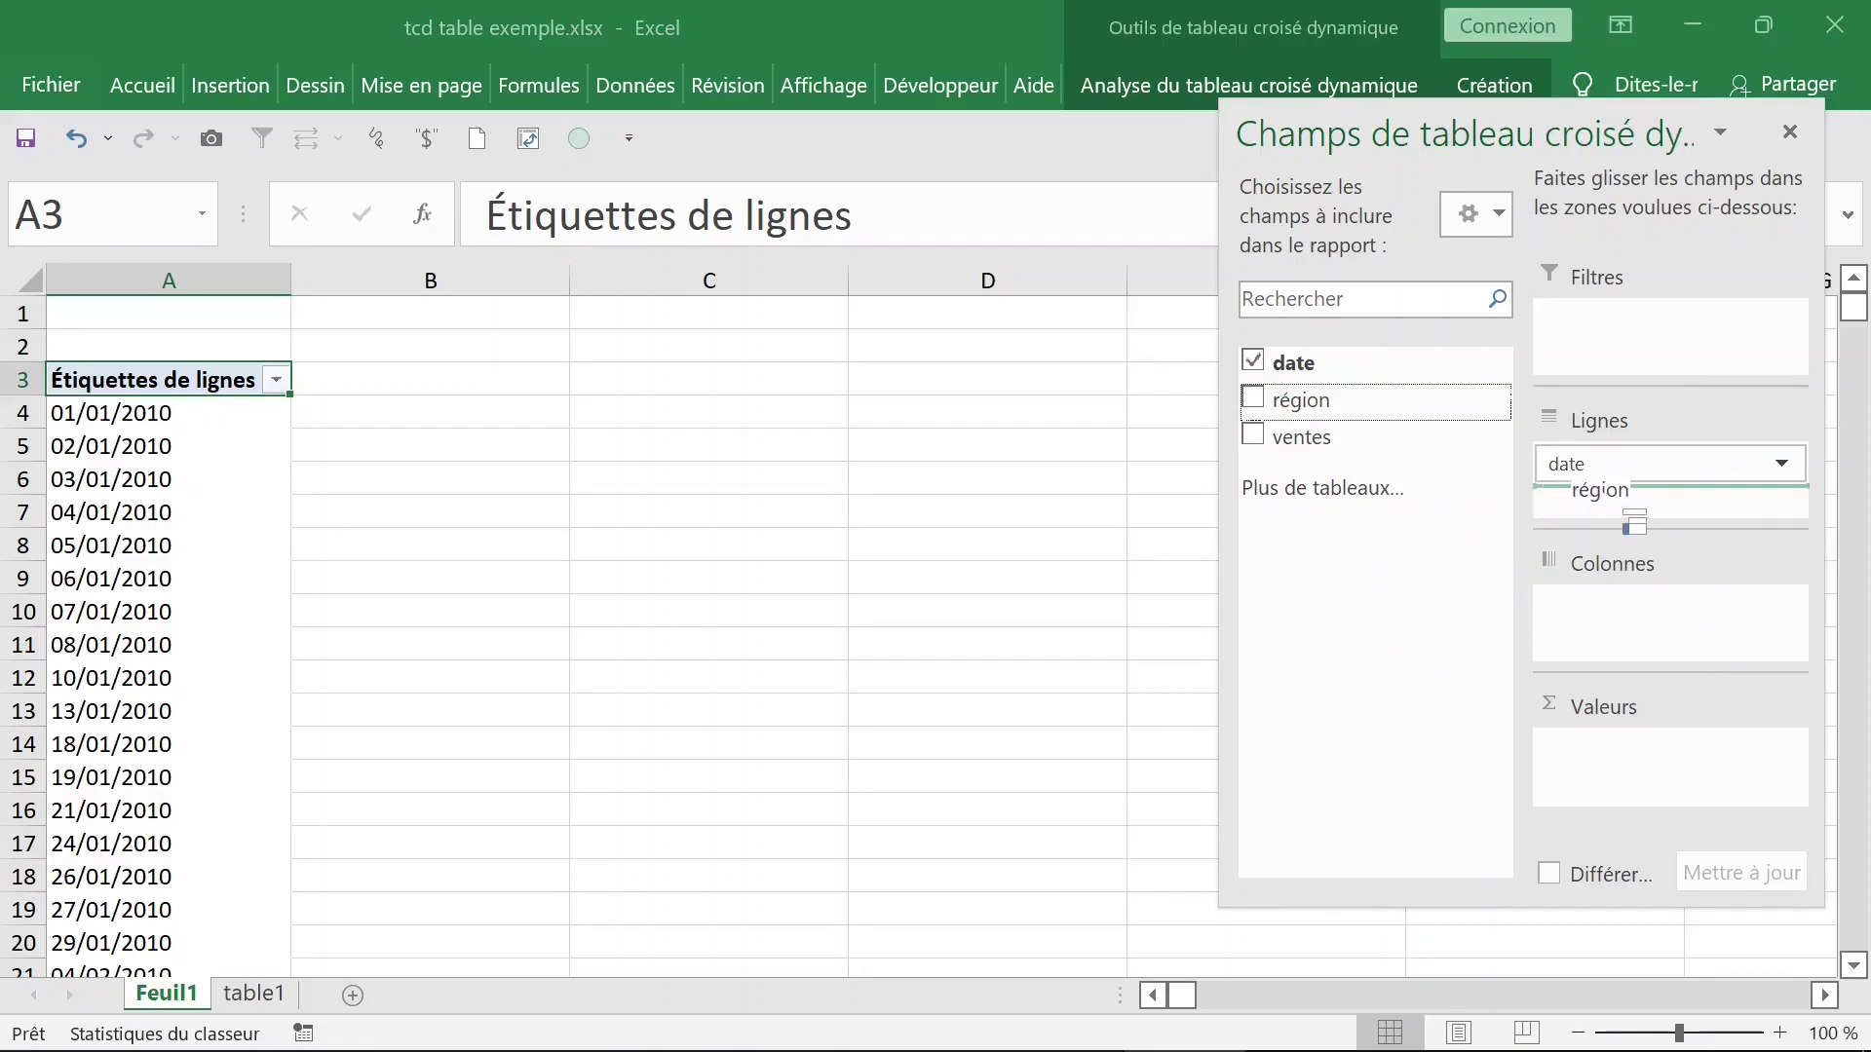
left_click_drag(1630, 509, 1608, 502)
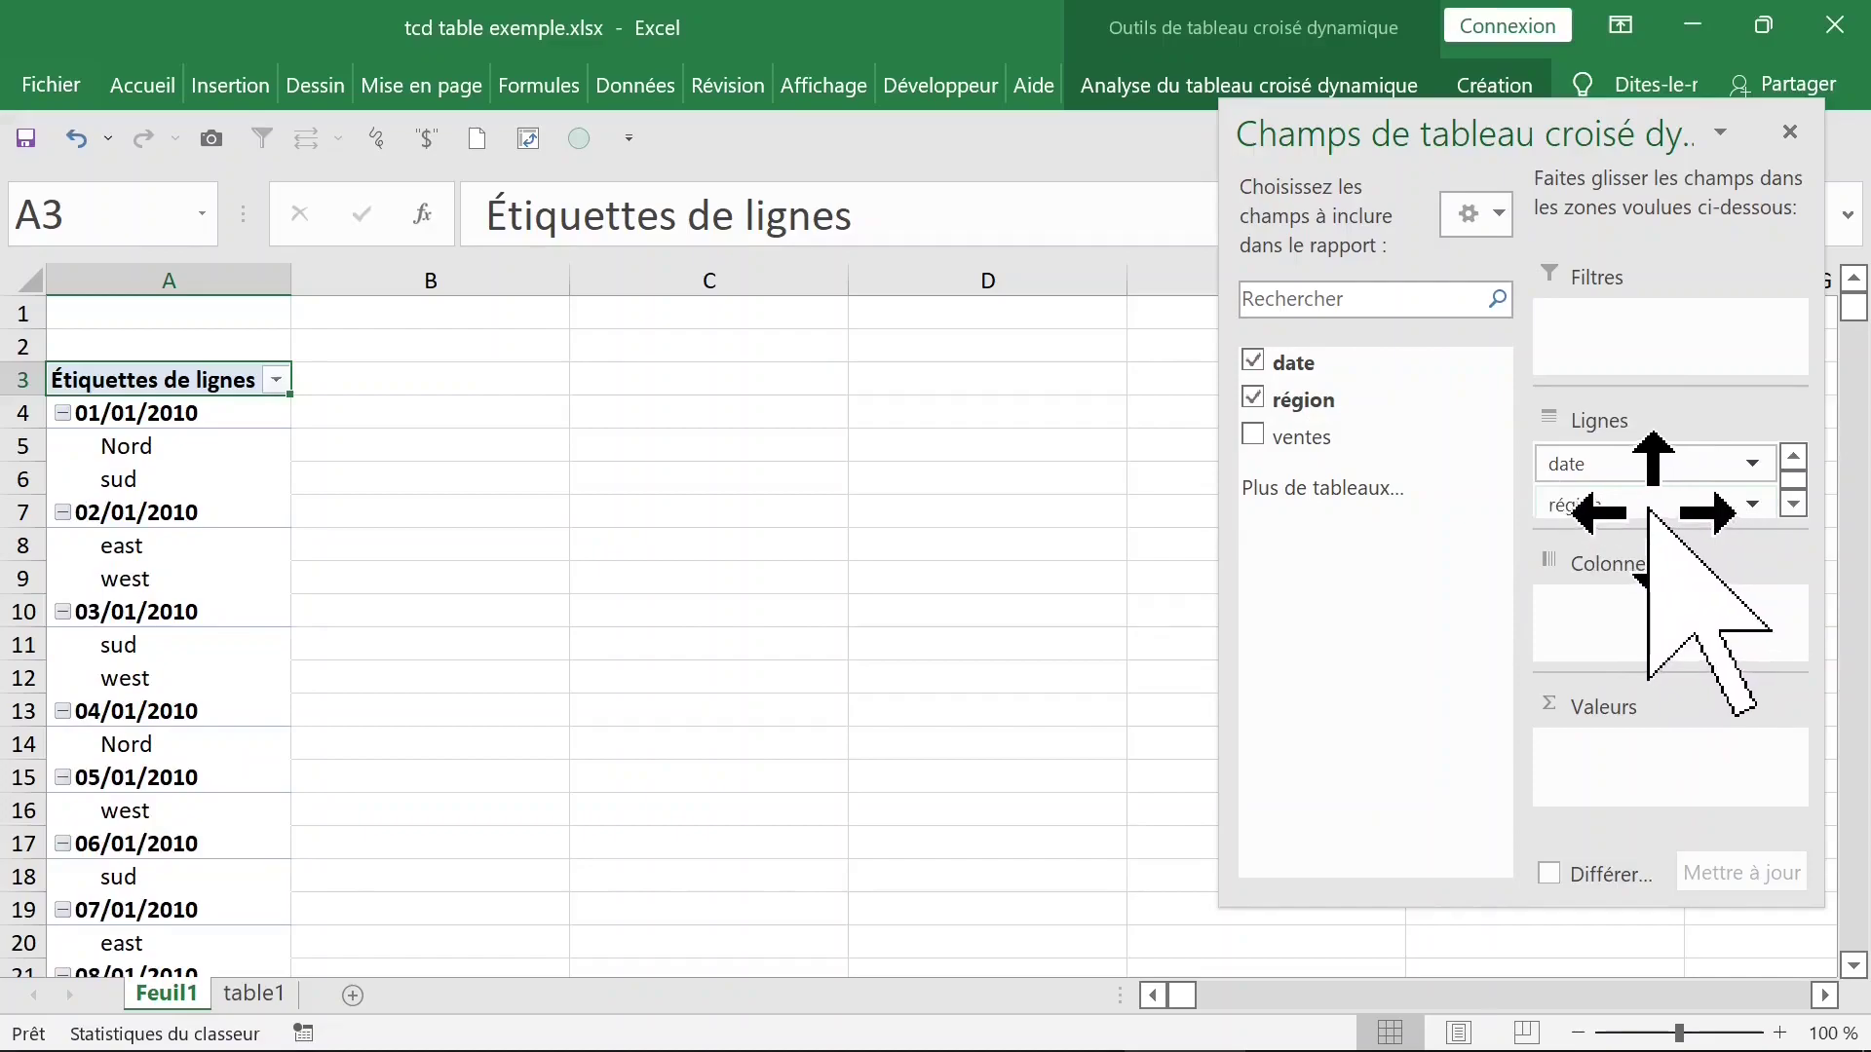
left_click_drag(1649, 509, 1643, 454)
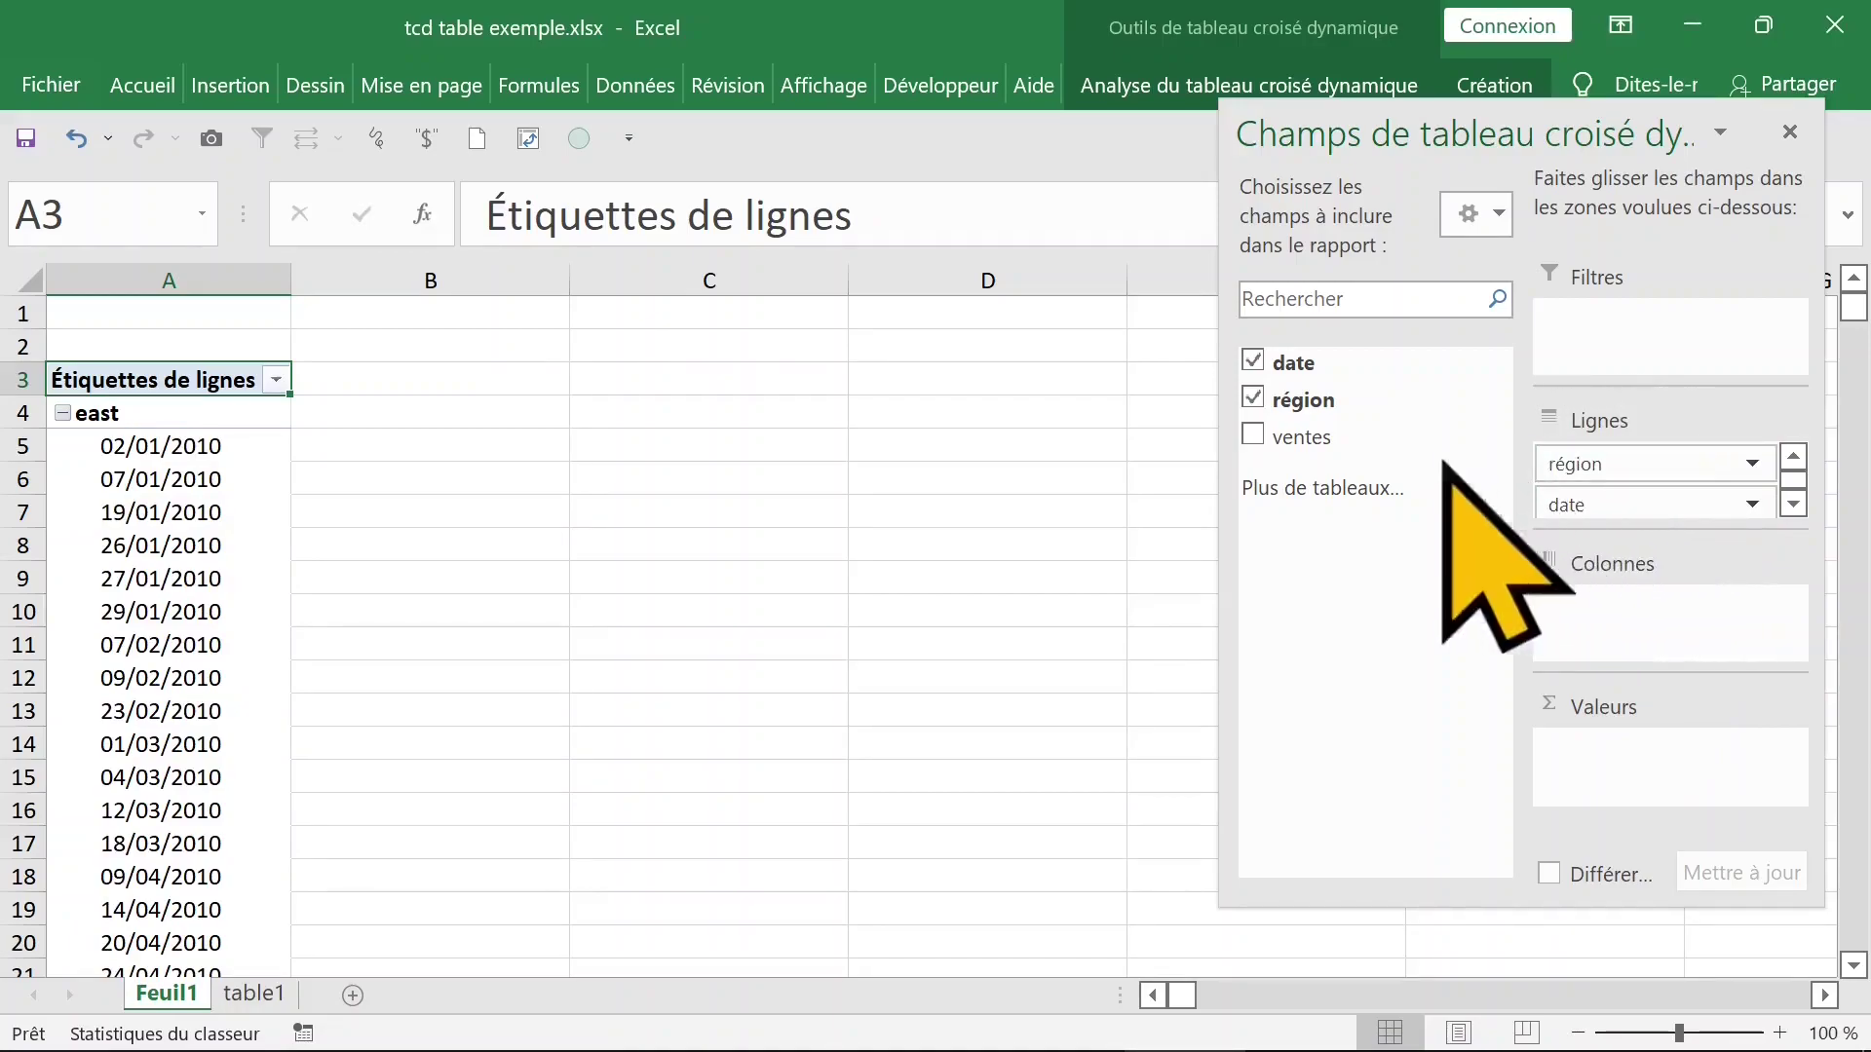
- Add the ventes field to the pivot table's values as a sum and close the field list
left_click_drag(1306, 438, 1530, 648)
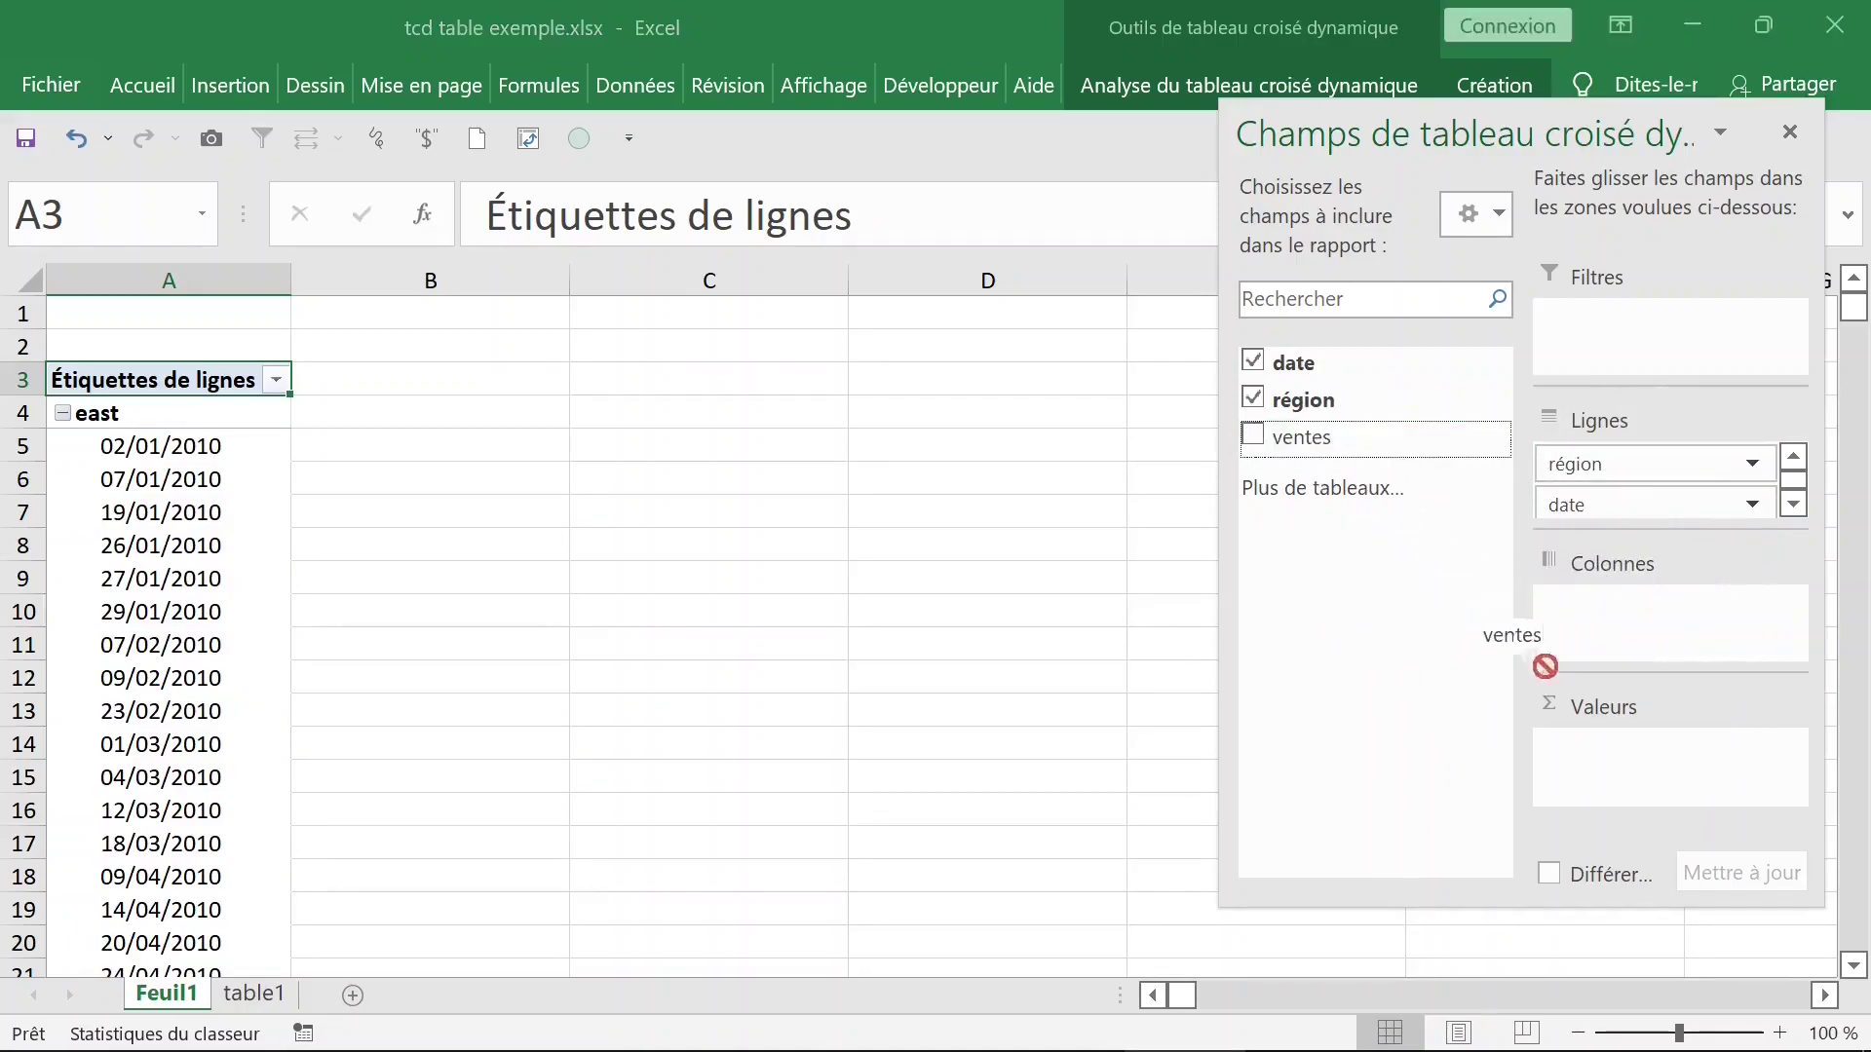
left_click_drag(1647, 777, 1623, 753)
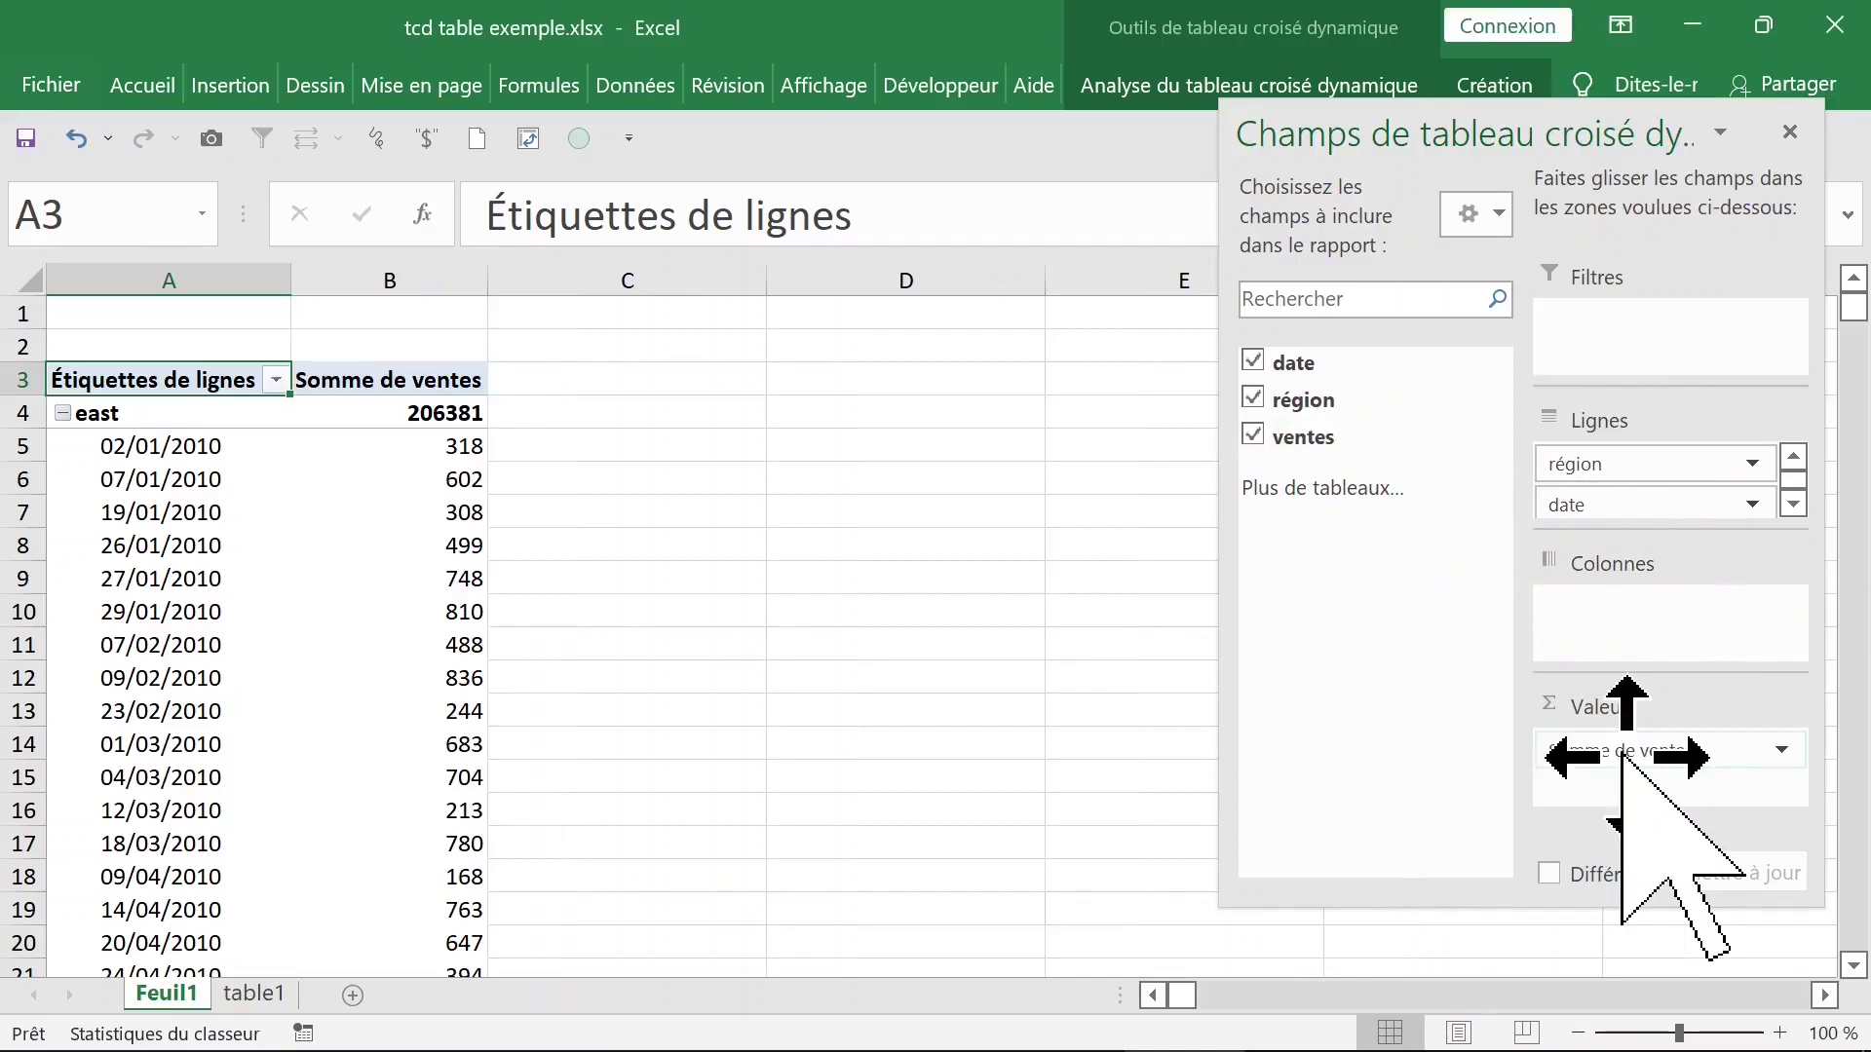
left_click(523, 646)
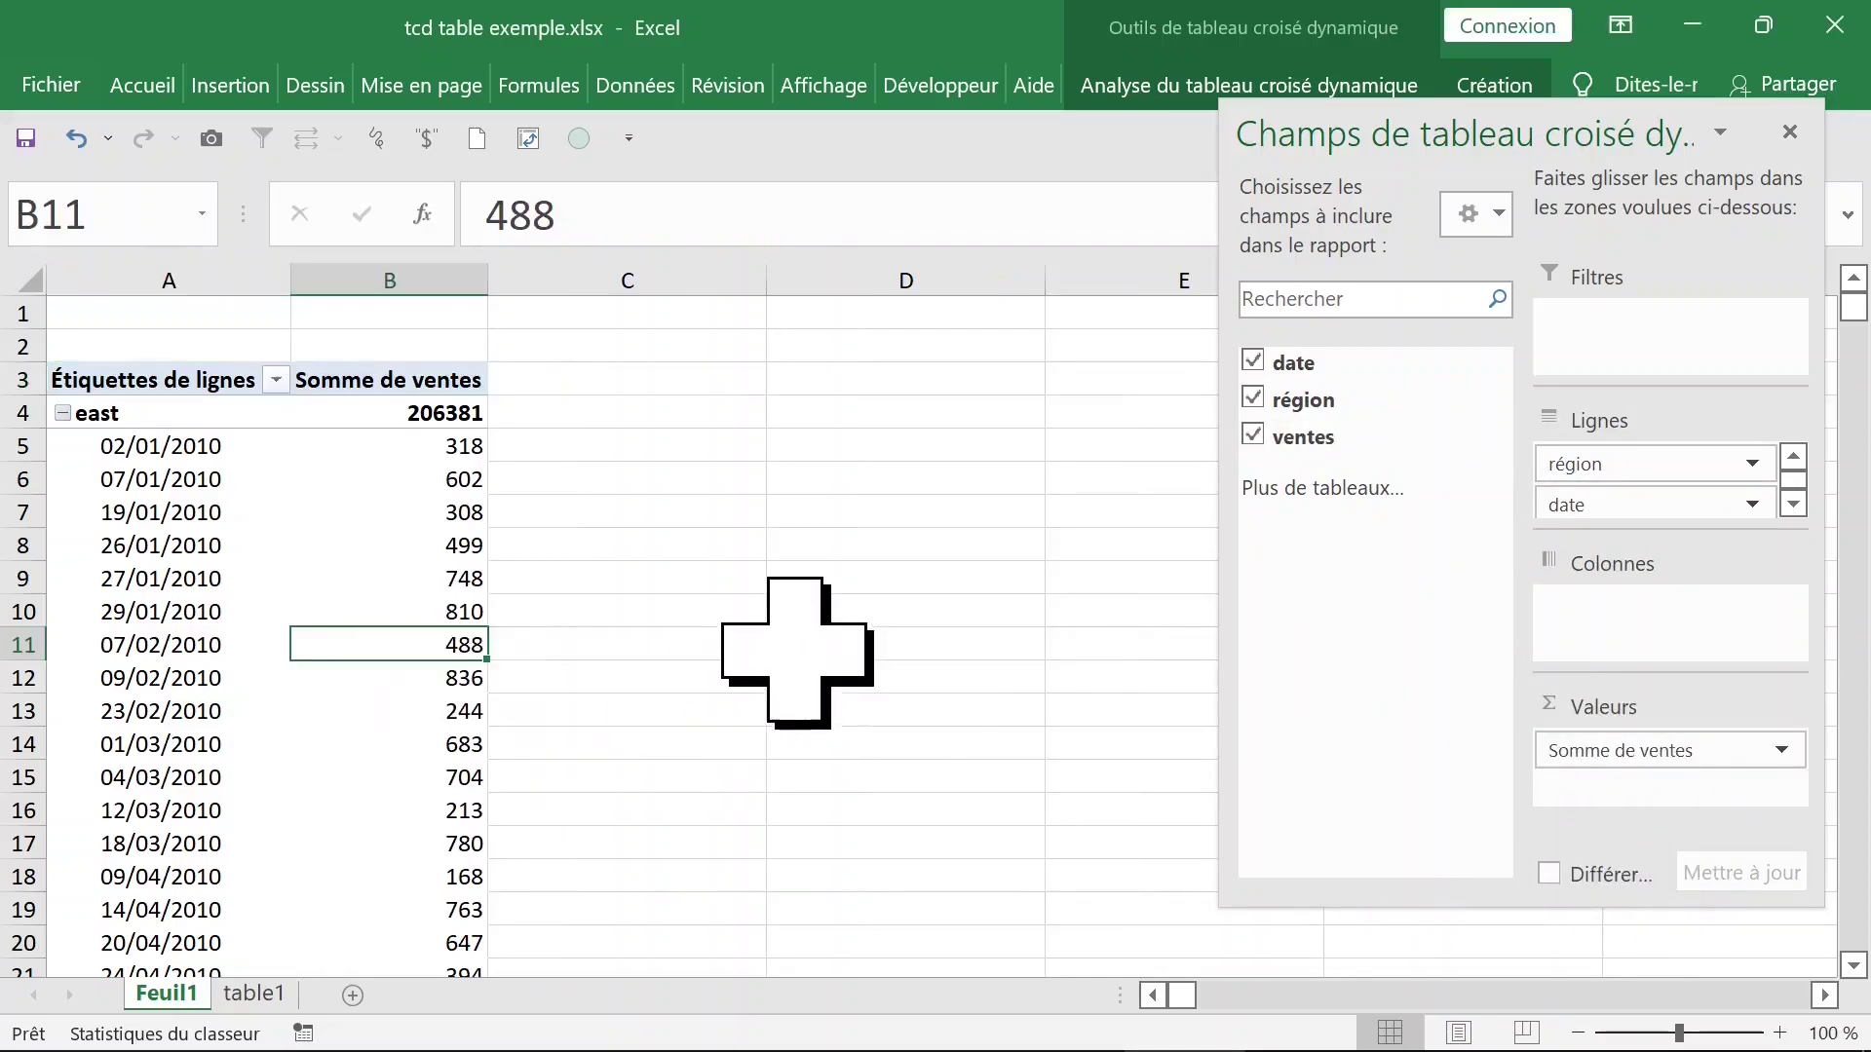
left_click(1791, 132)
- Group the pivot table's date field by Années only, with Mois deselected
left_click(166, 544)
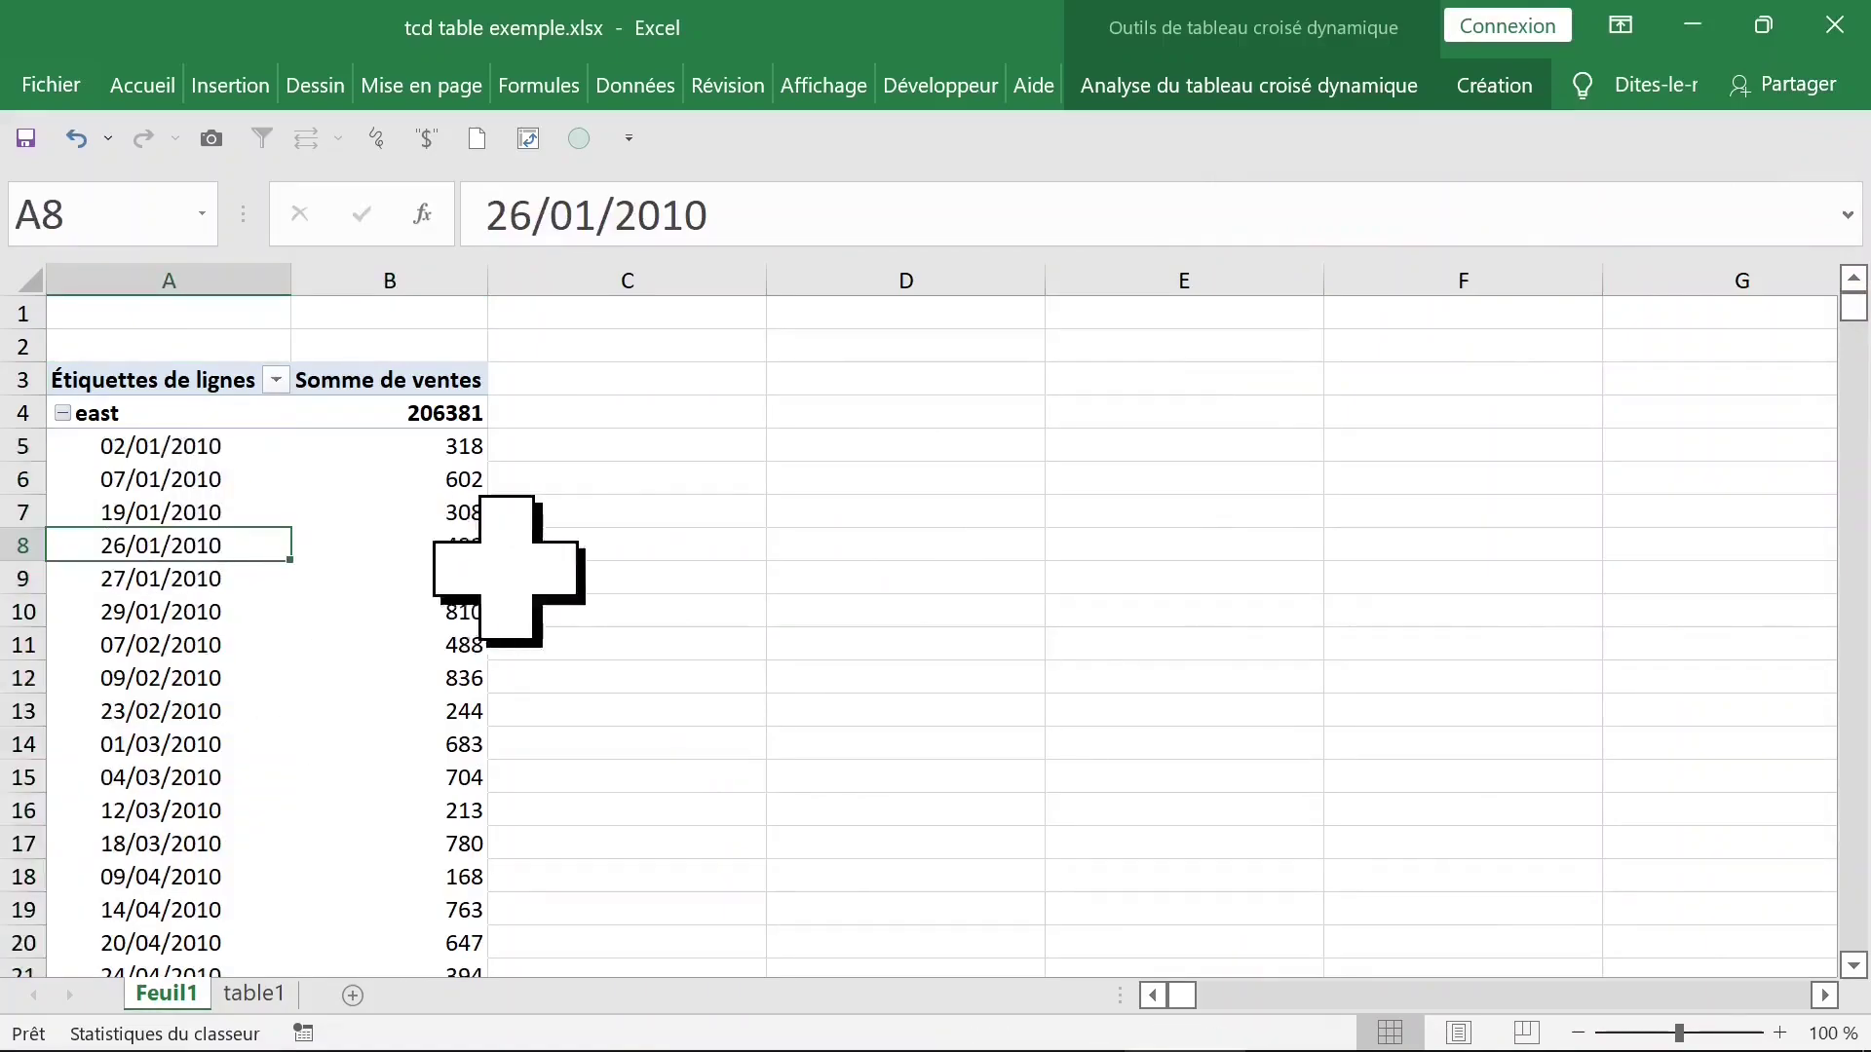
scroll(334, 638, "down", 4)
scroll(331, 651, "up", 4)
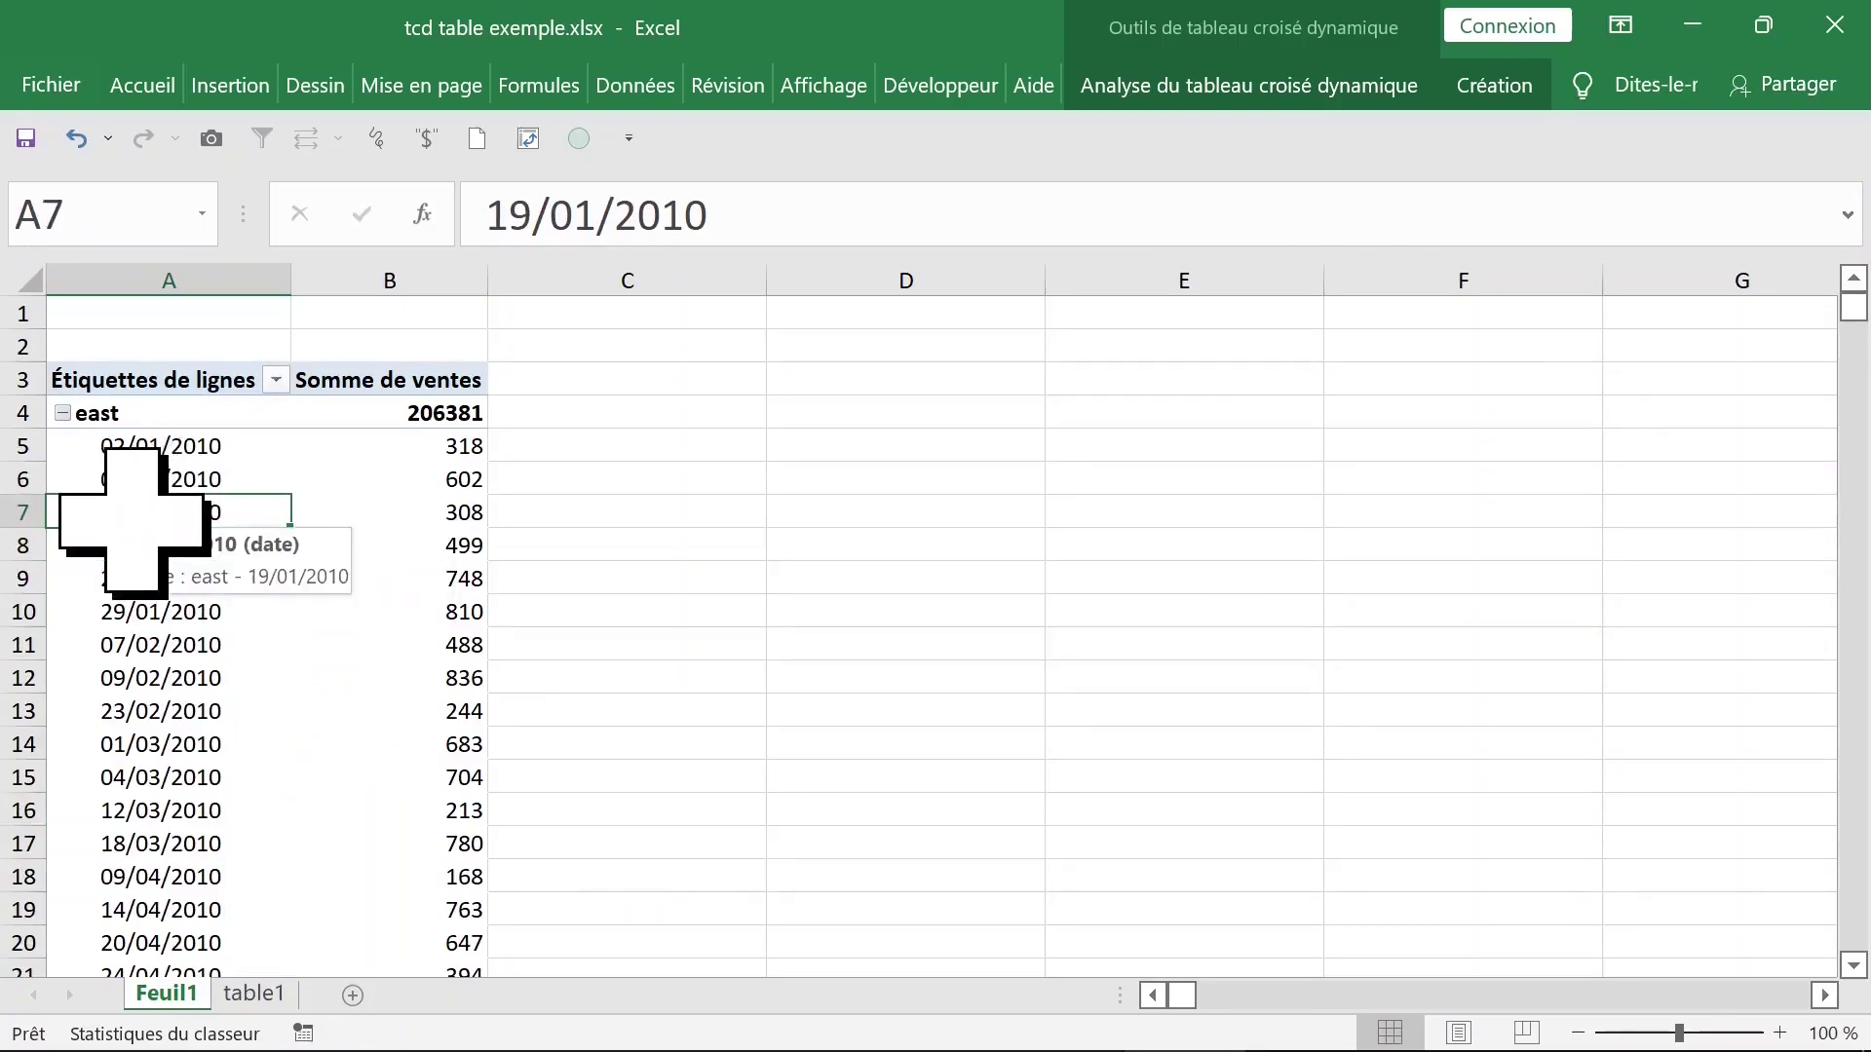
left_click(1296, 87)
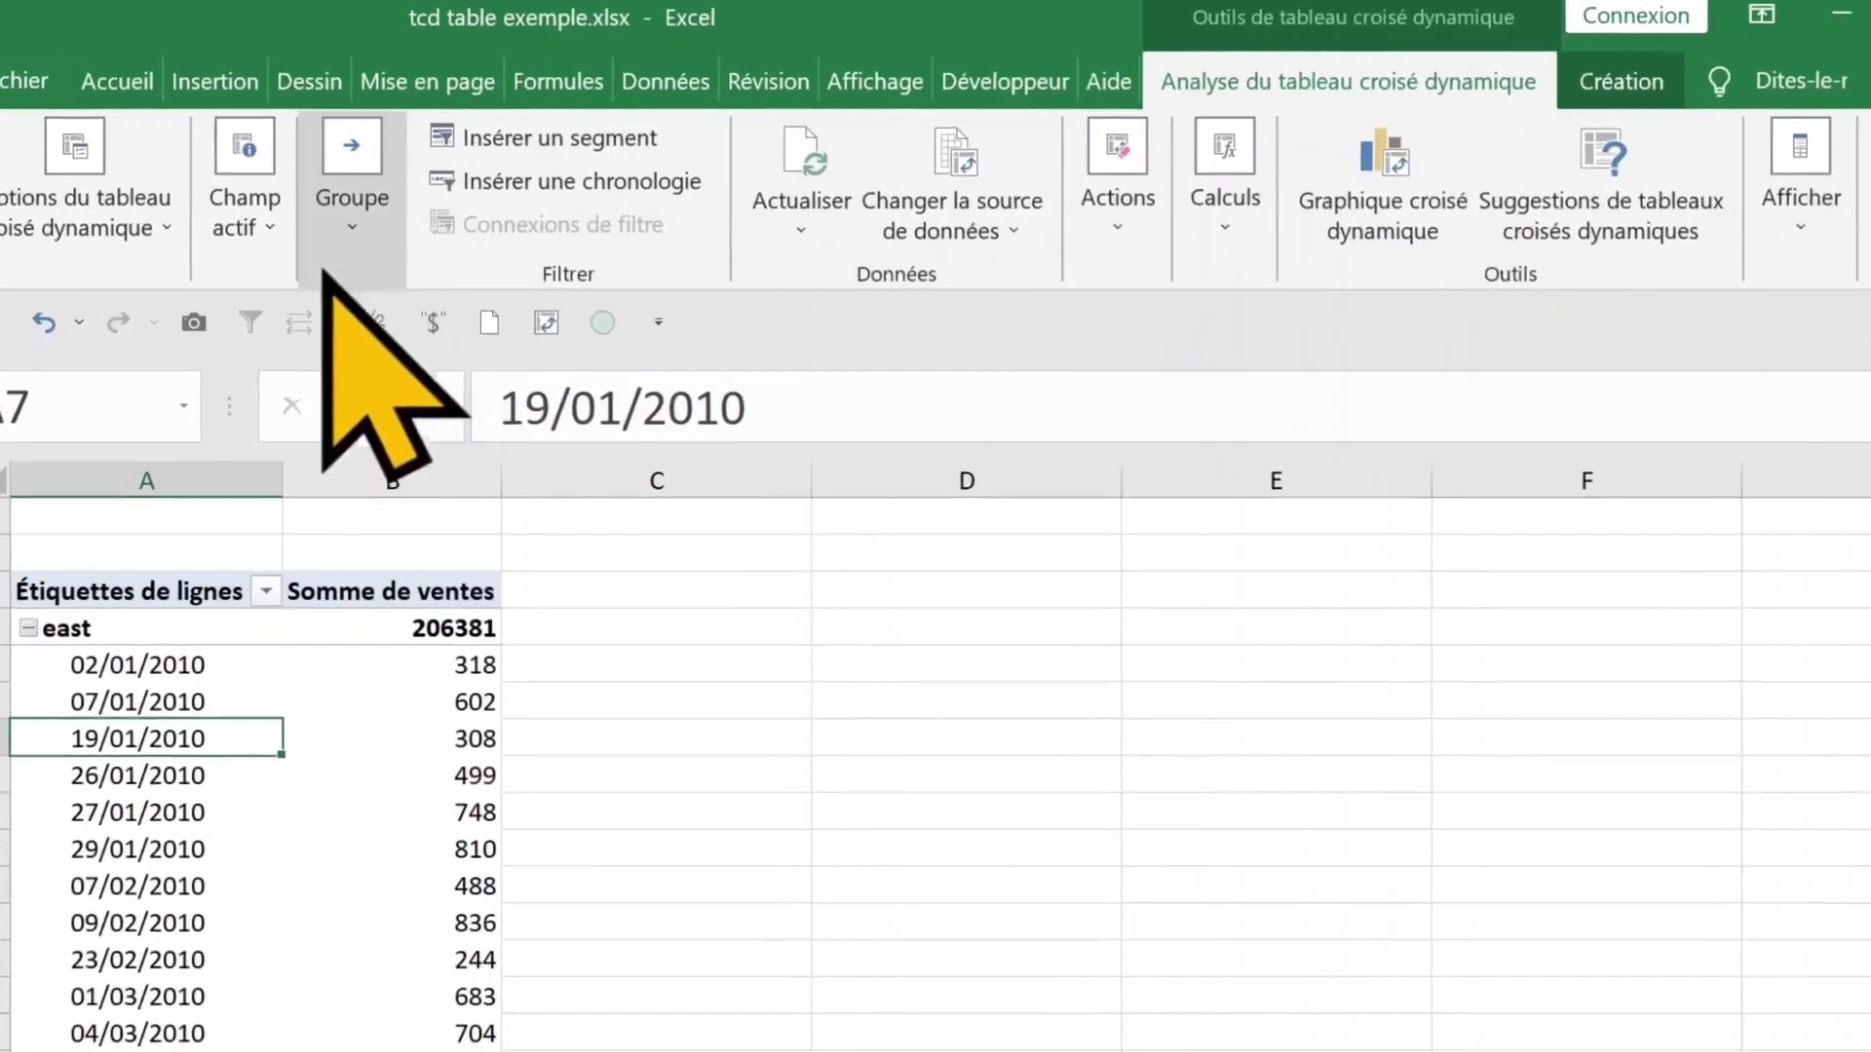
left_click(346, 233)
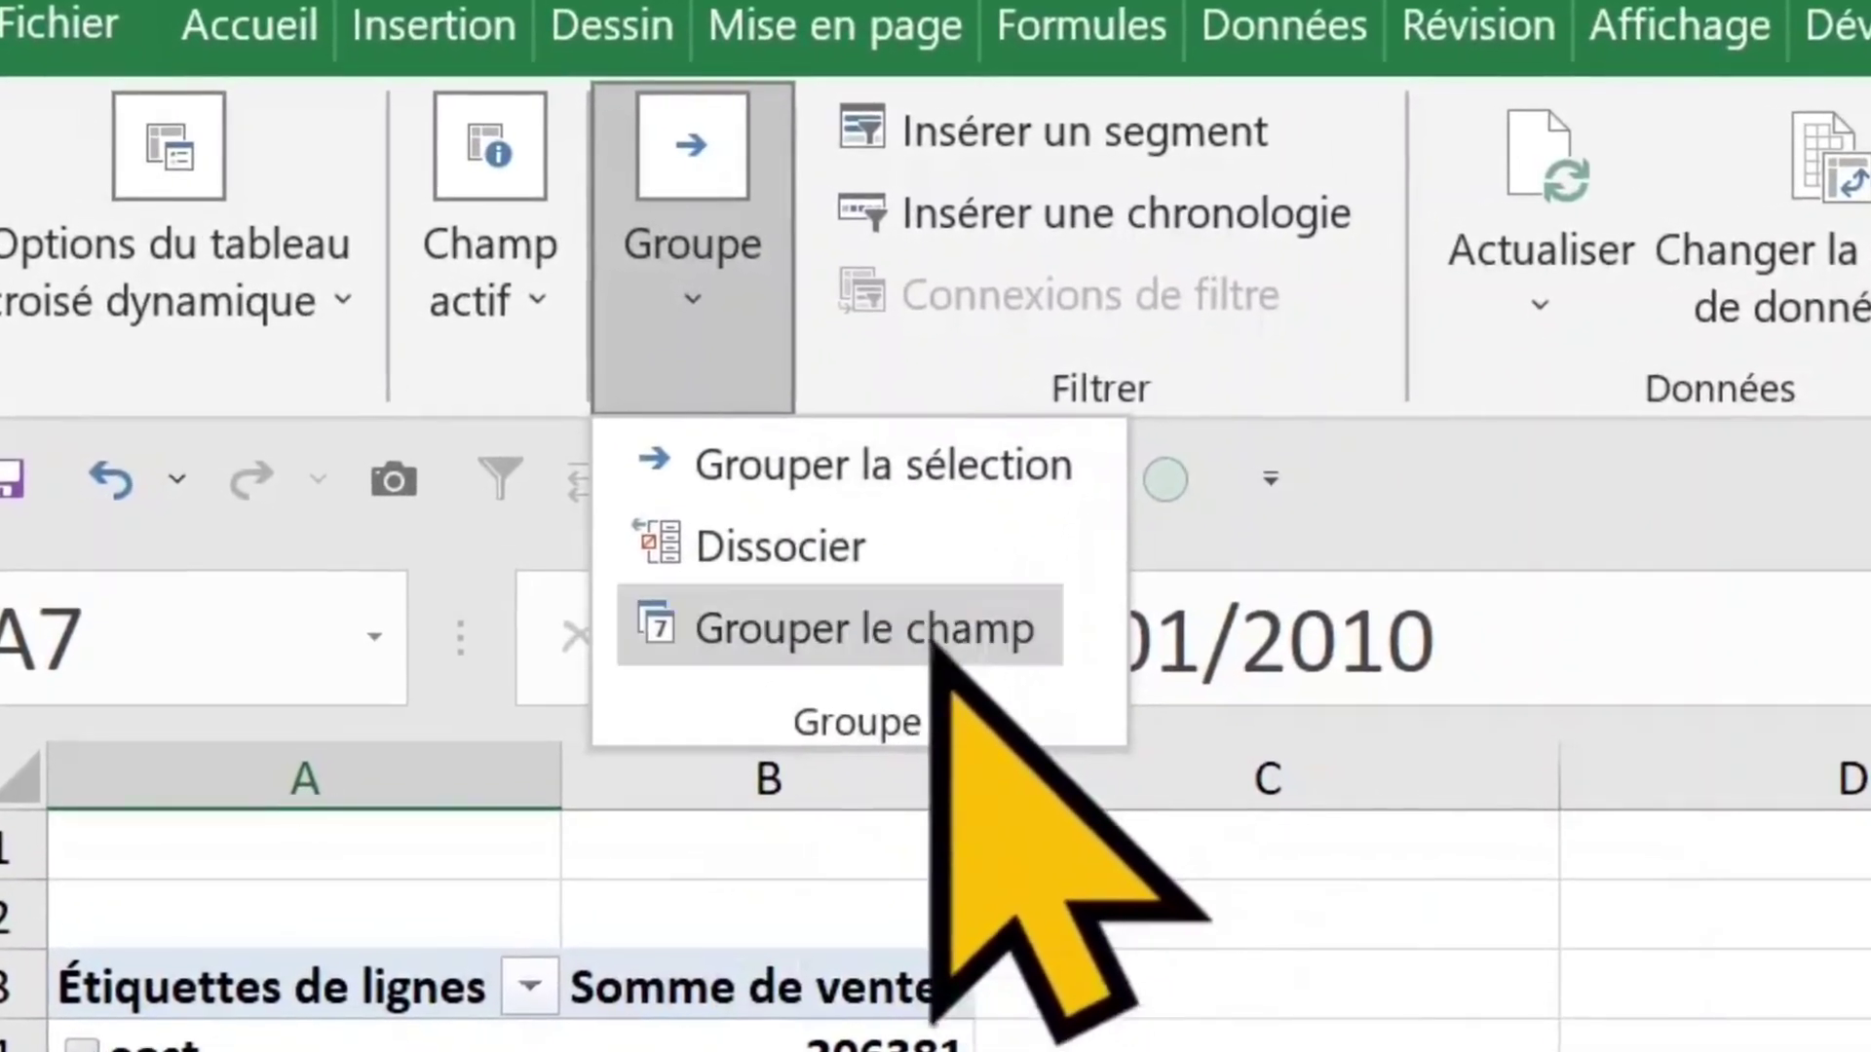
left_click(934, 648)
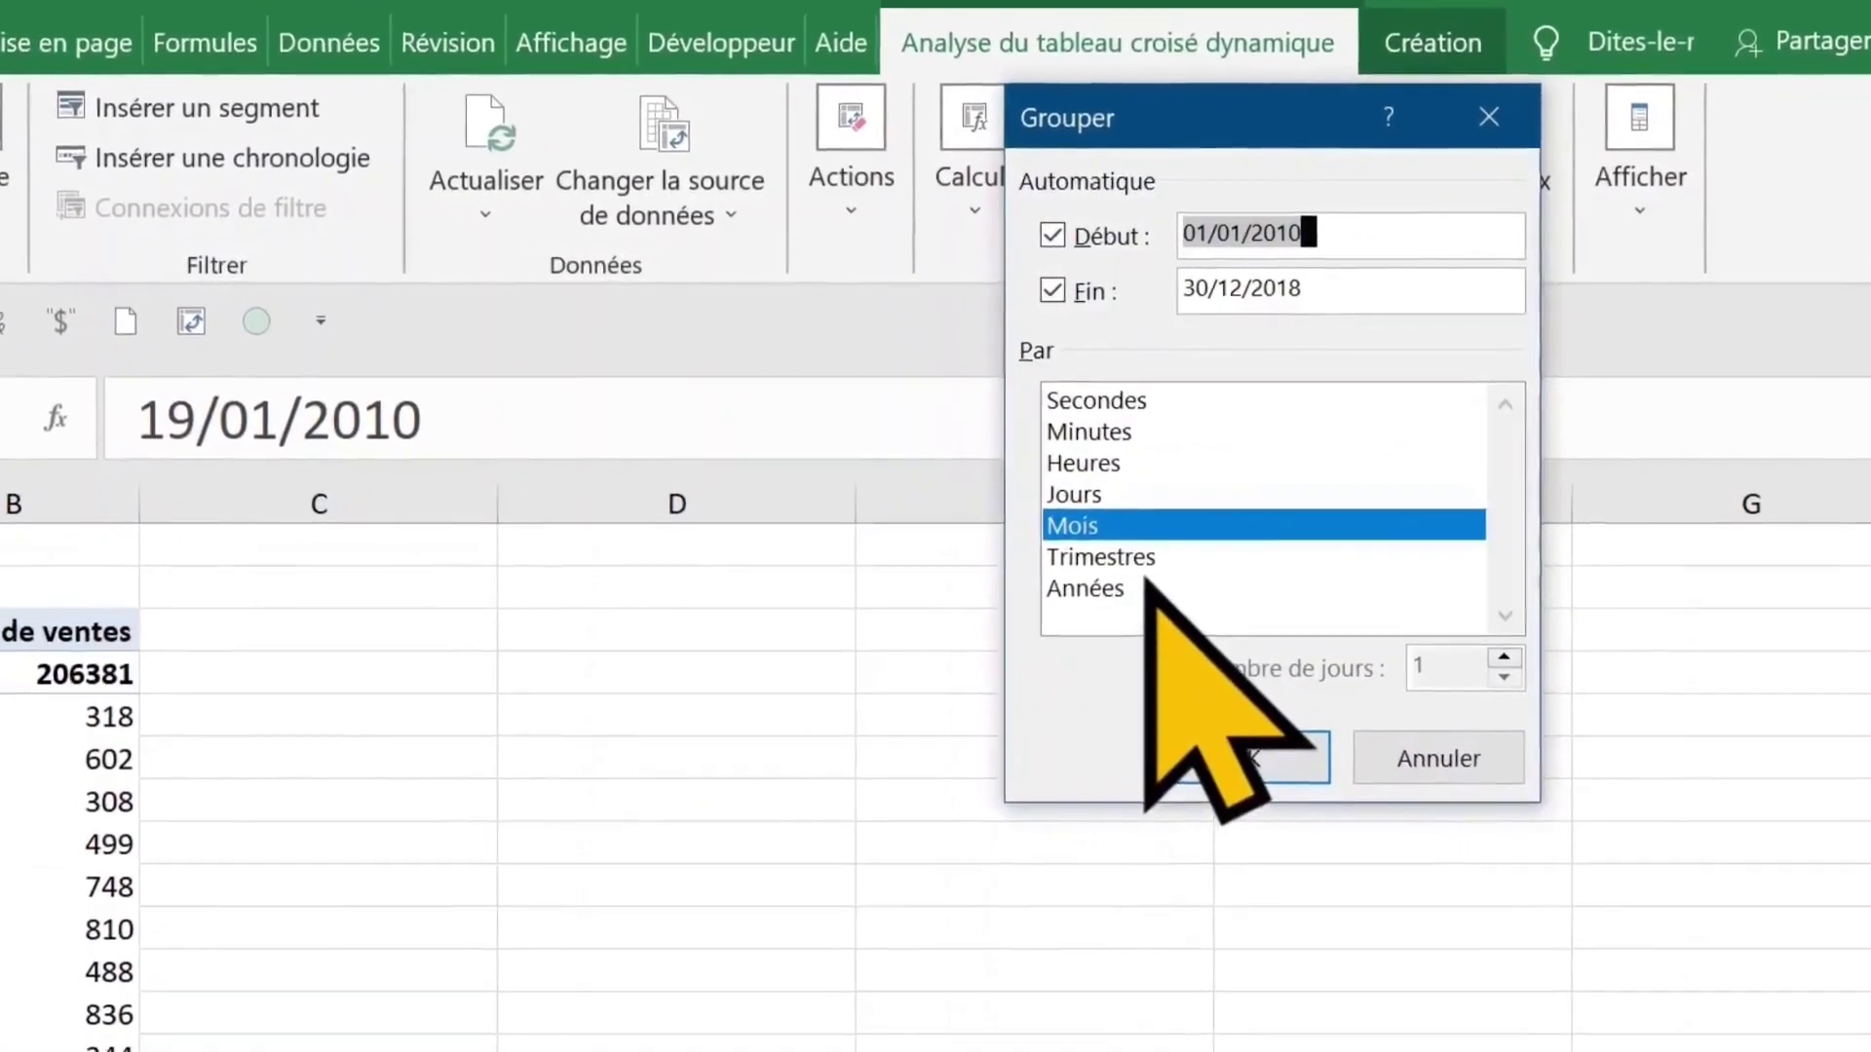
left_click(1136, 588)
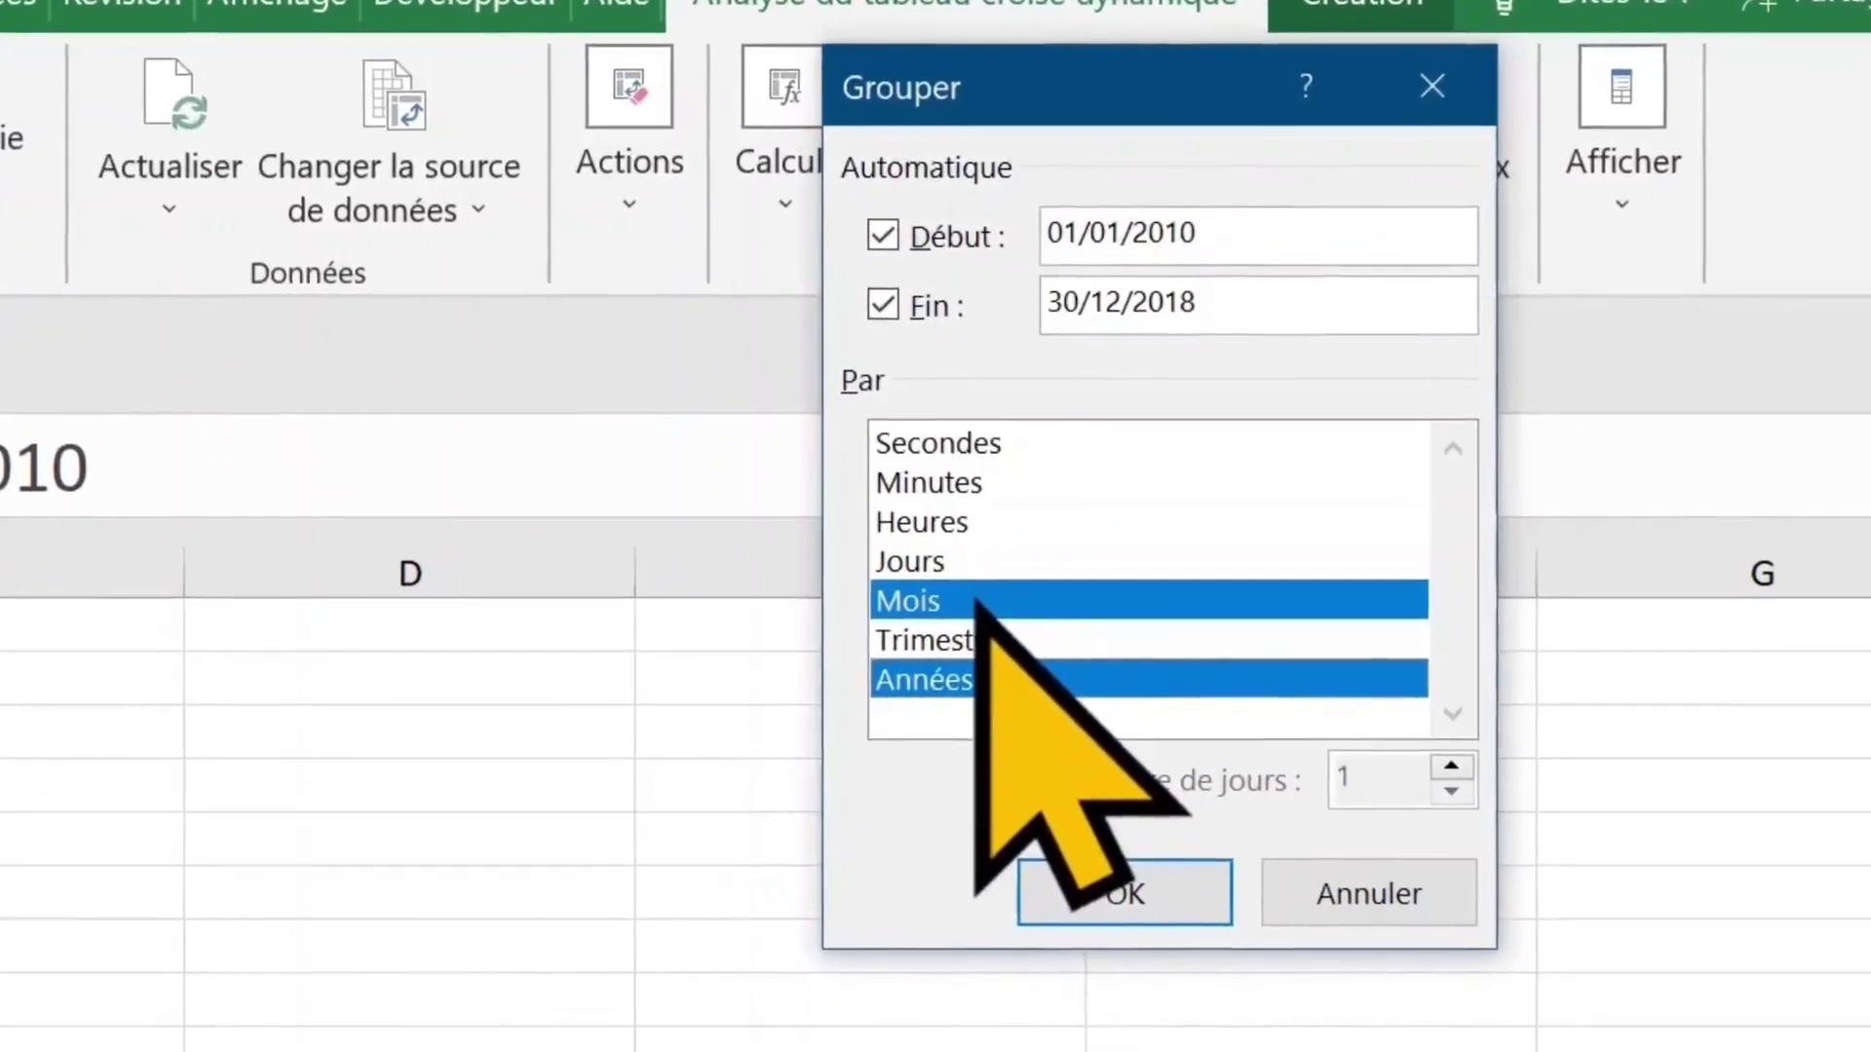
left_click(1255, 606)
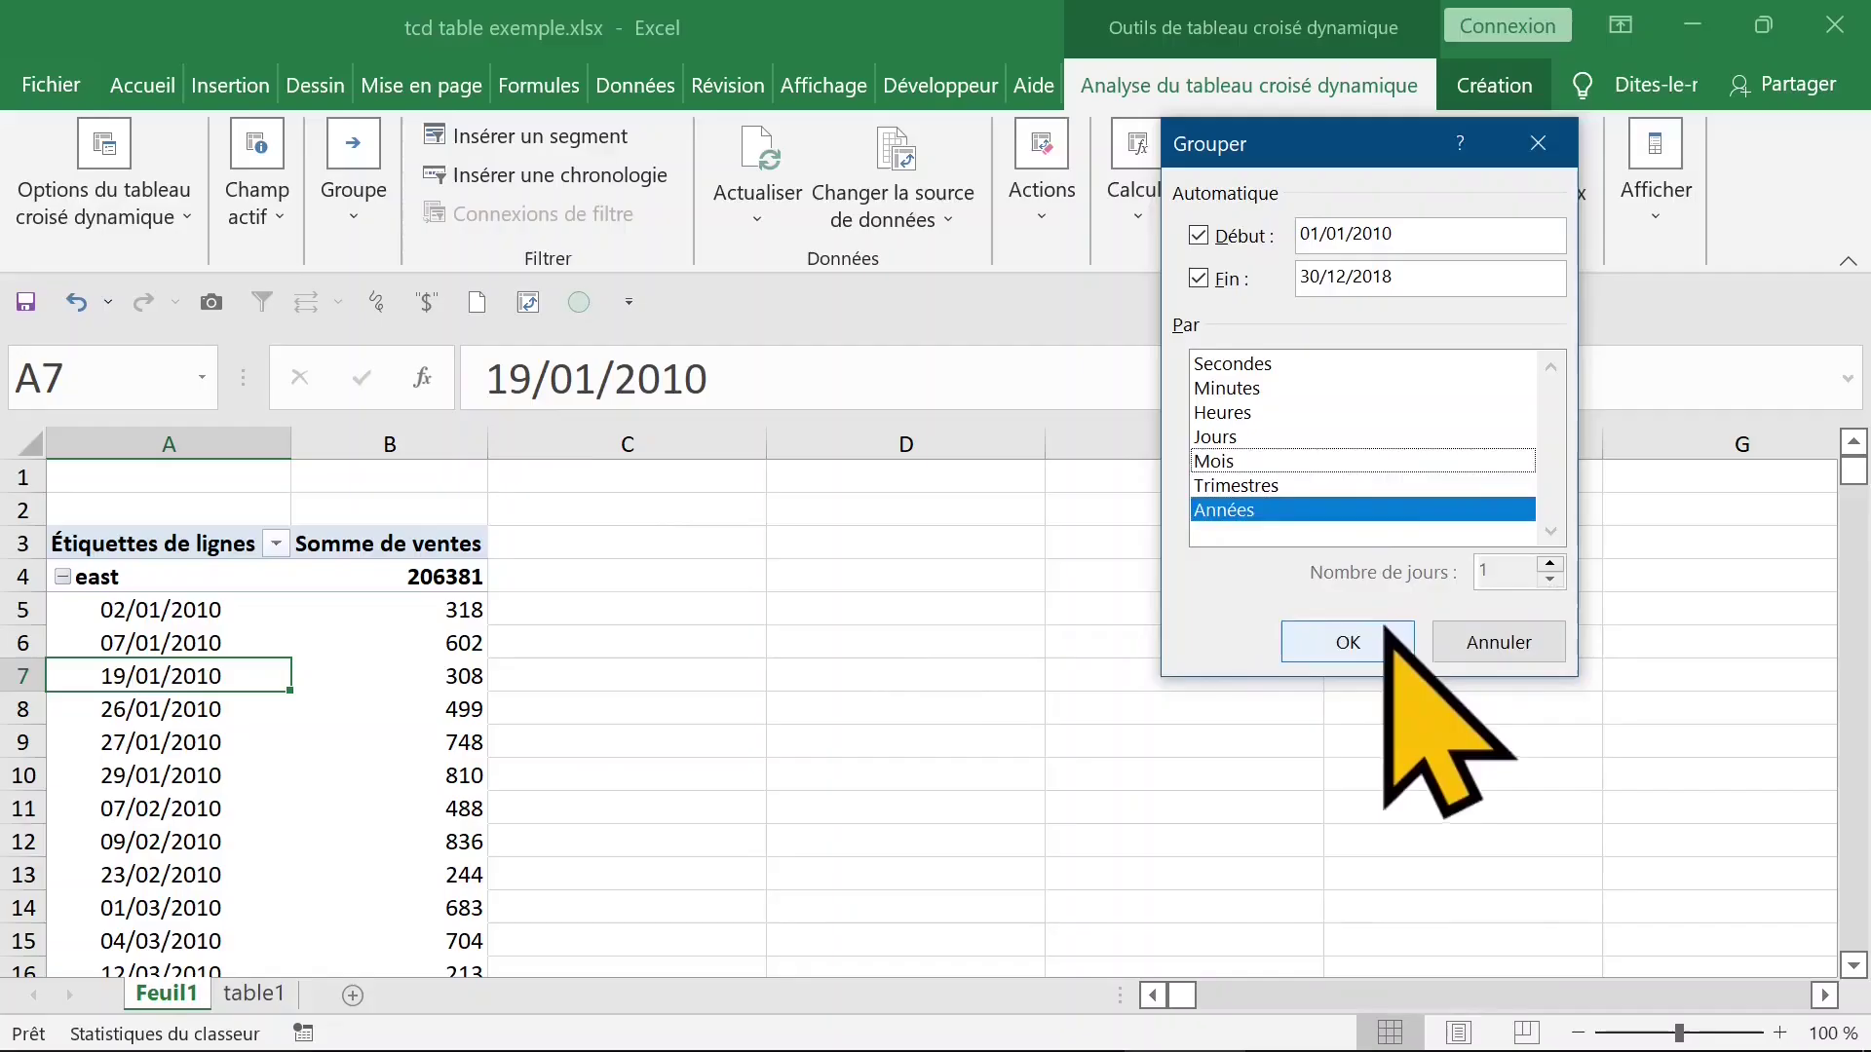
left_click(1022, 1009)
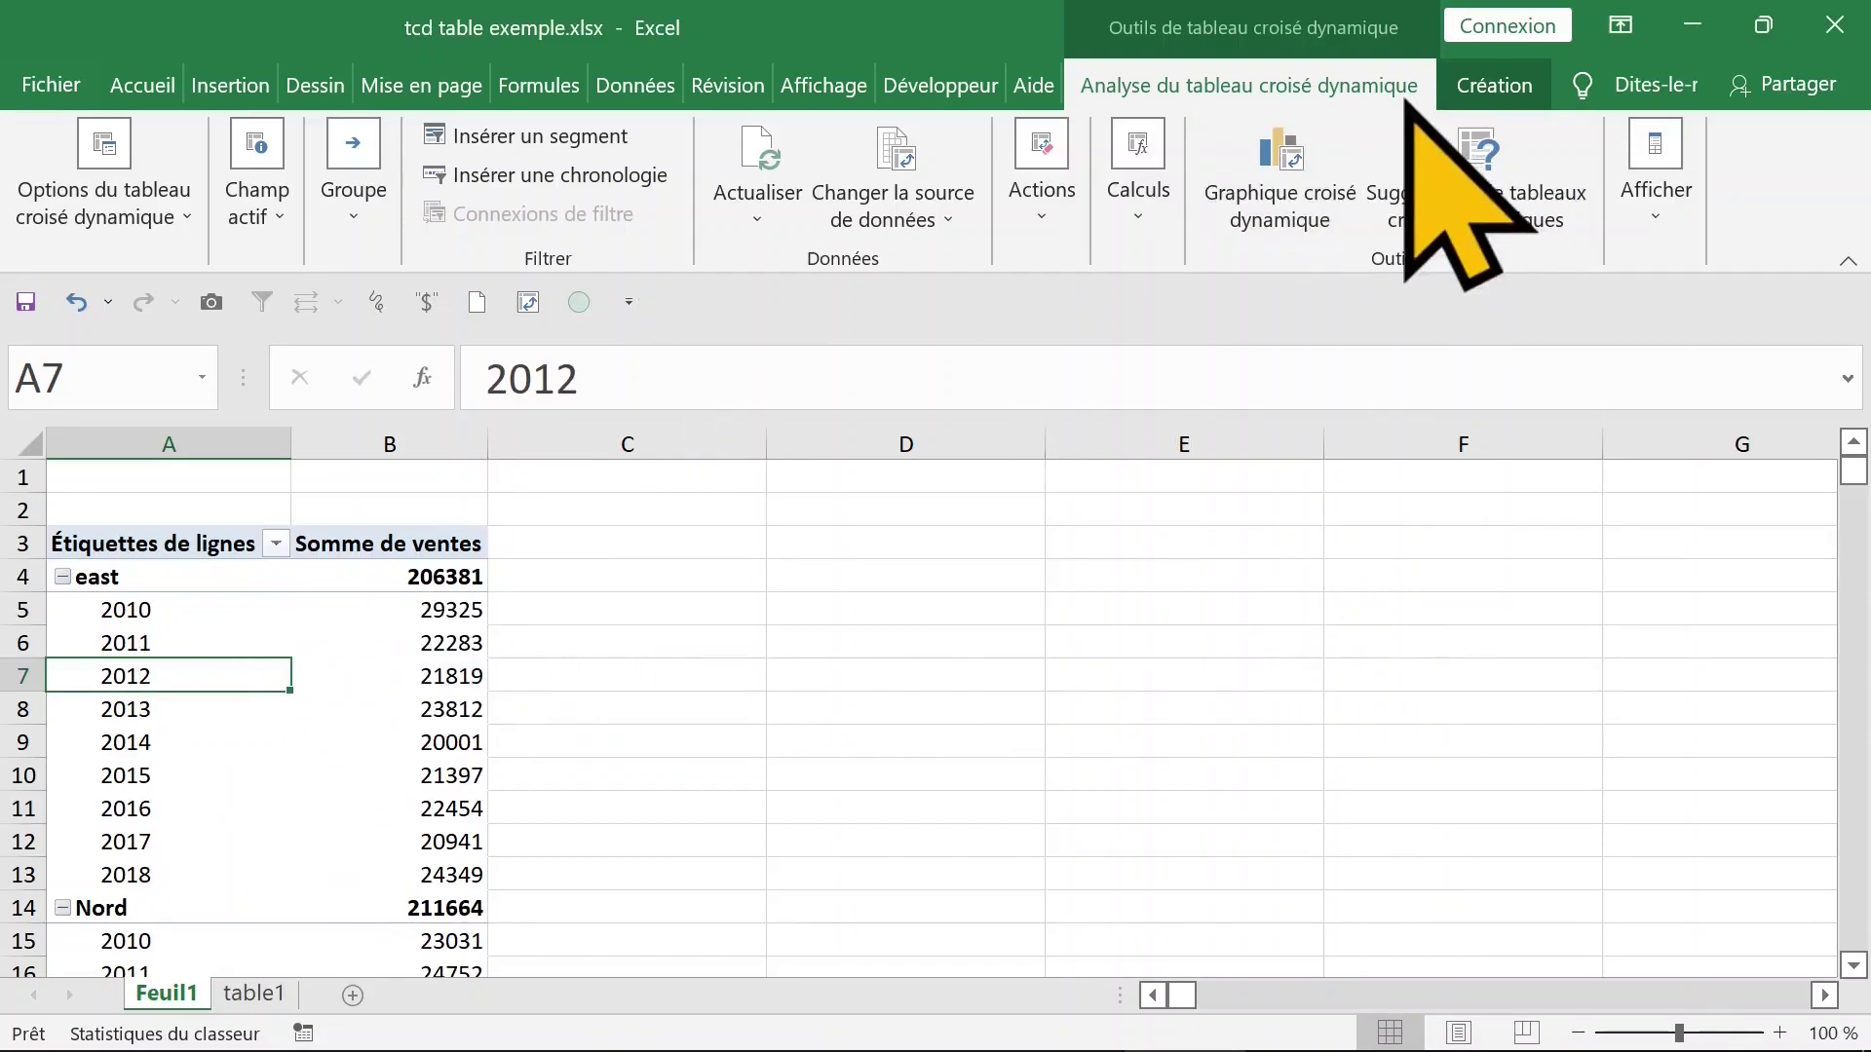
- Switch the pivot table's report layout to tabular form, with région and date in separate columns
left_click(1489, 82)
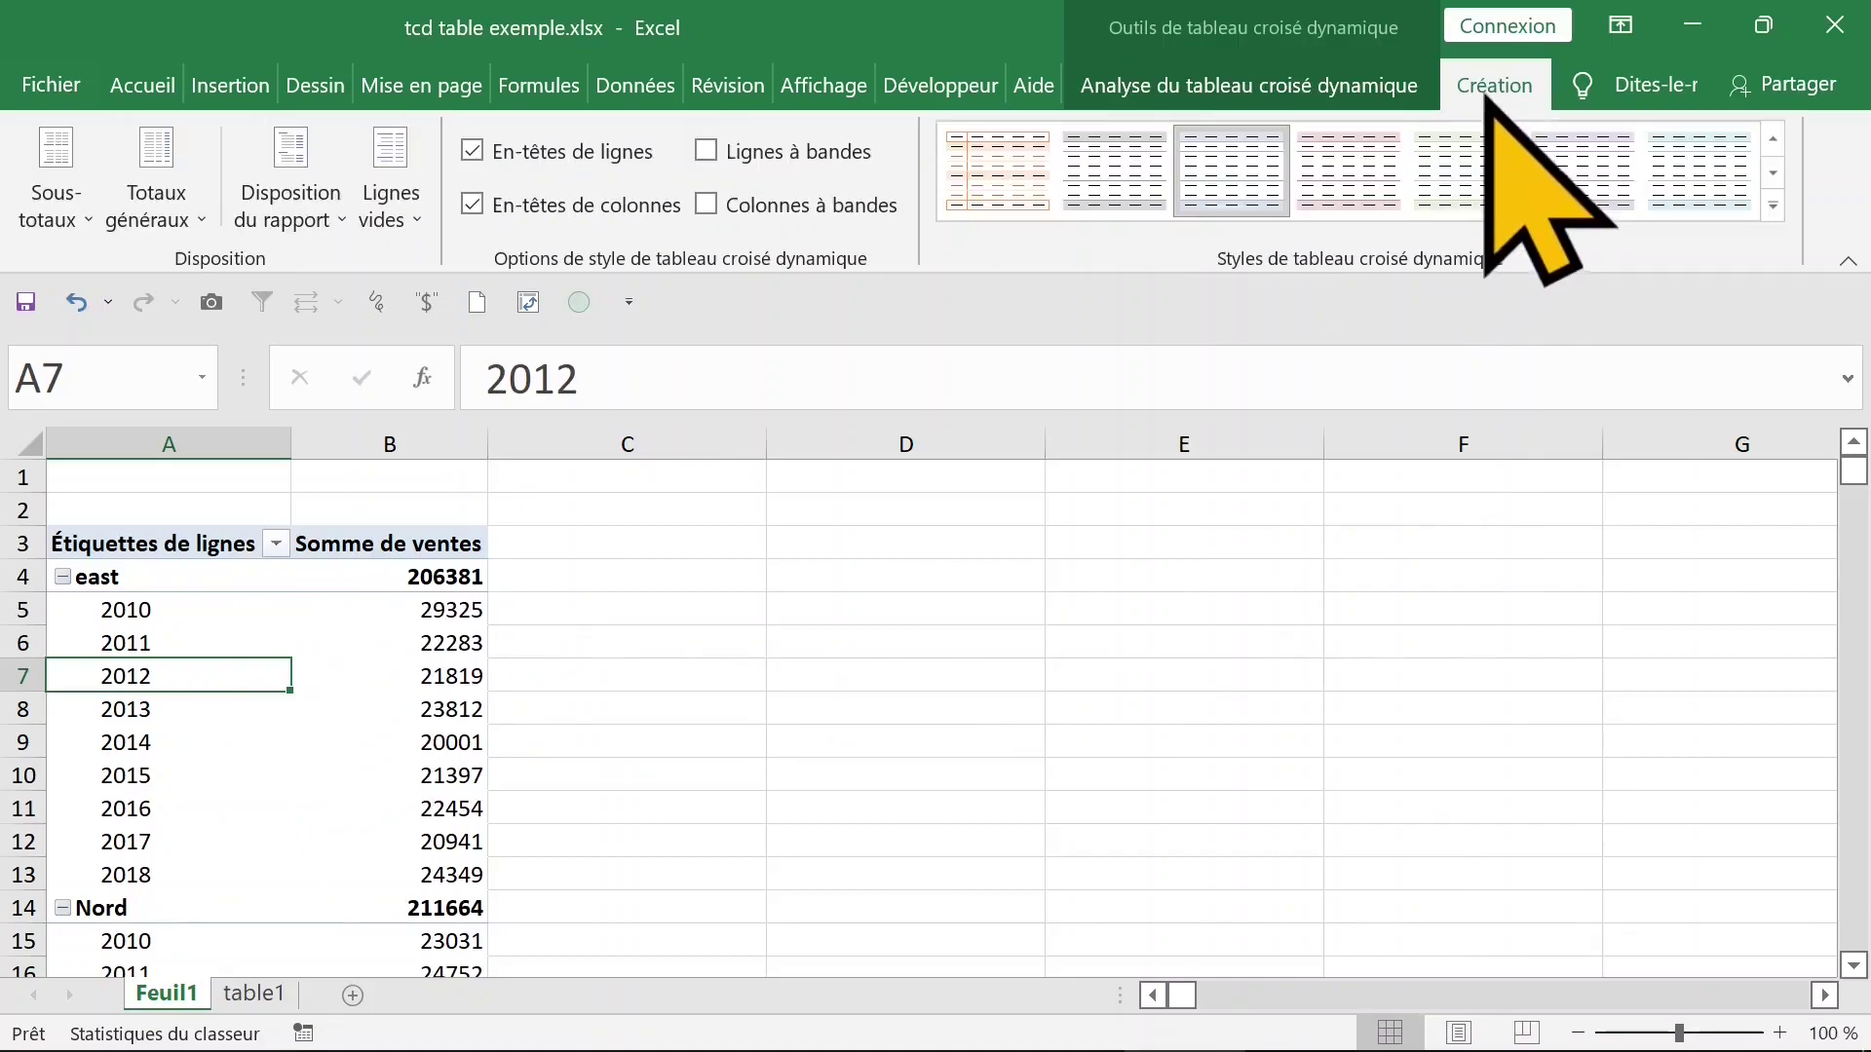
left_click(318, 231)
left_click(395, 445)
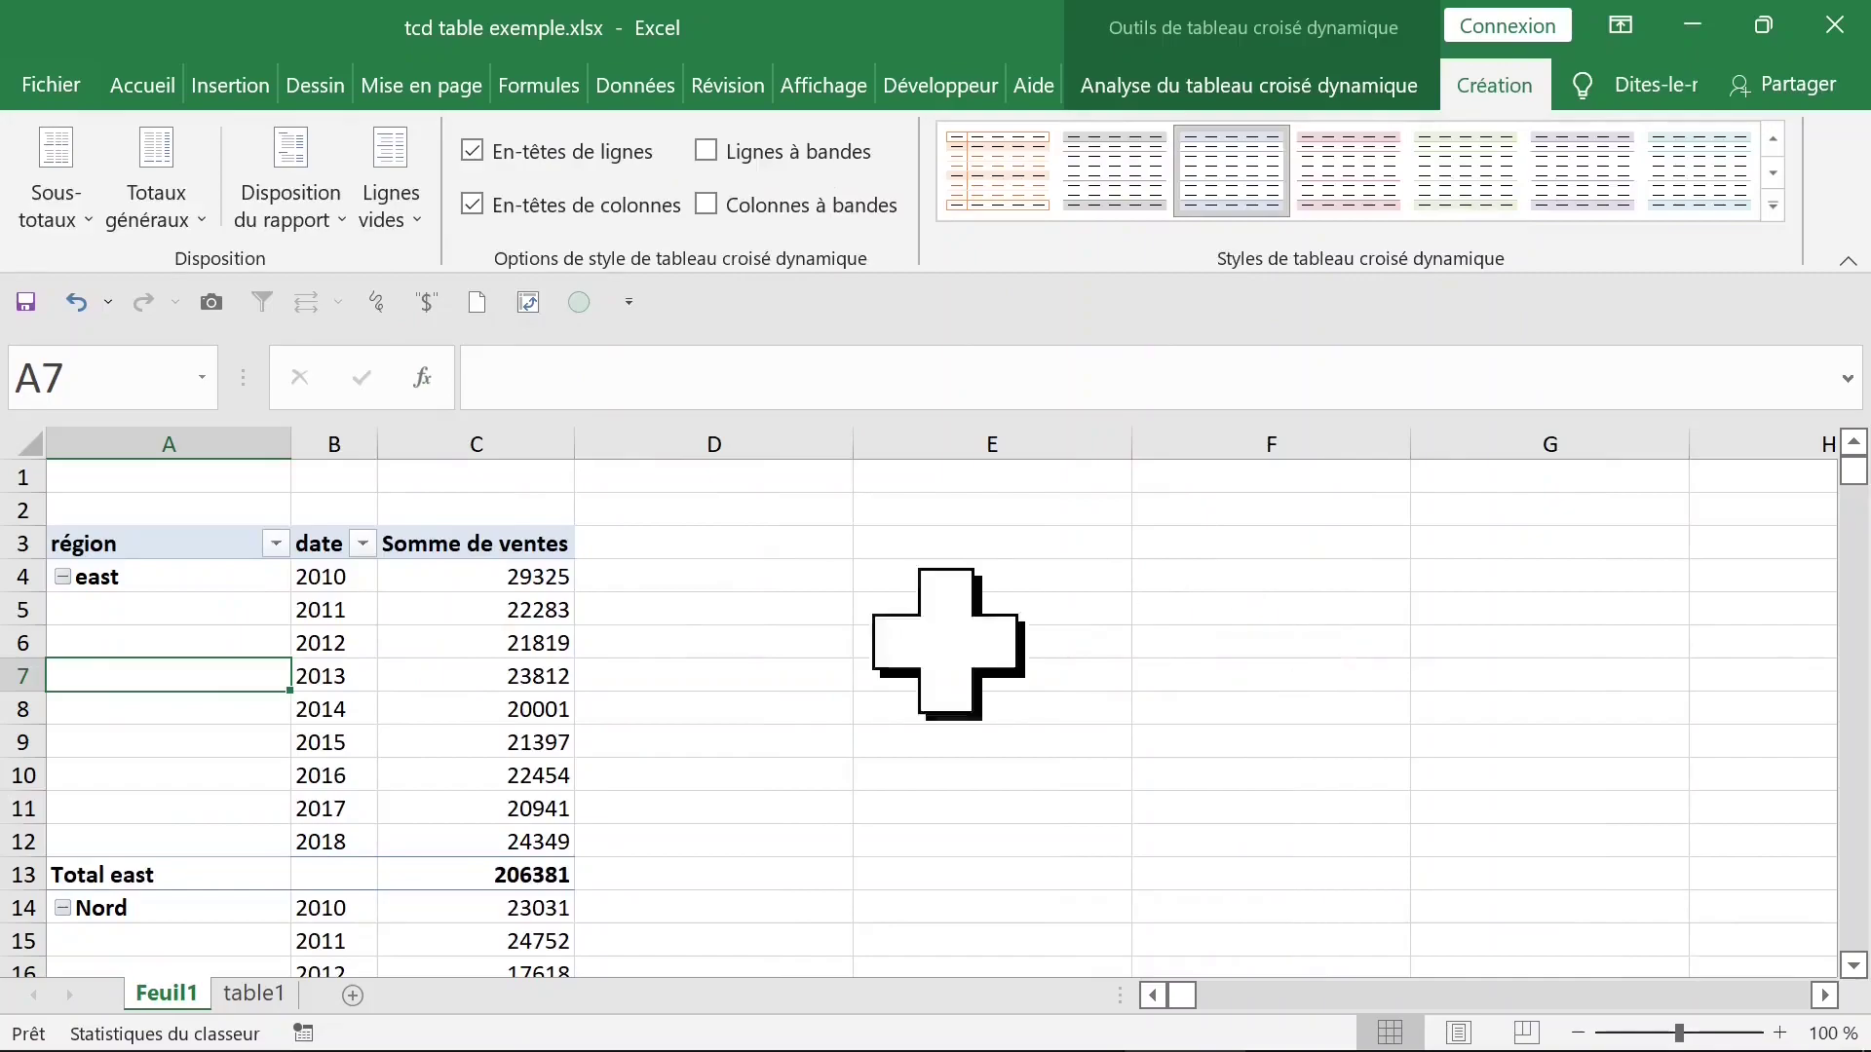
left_click(218, 607)
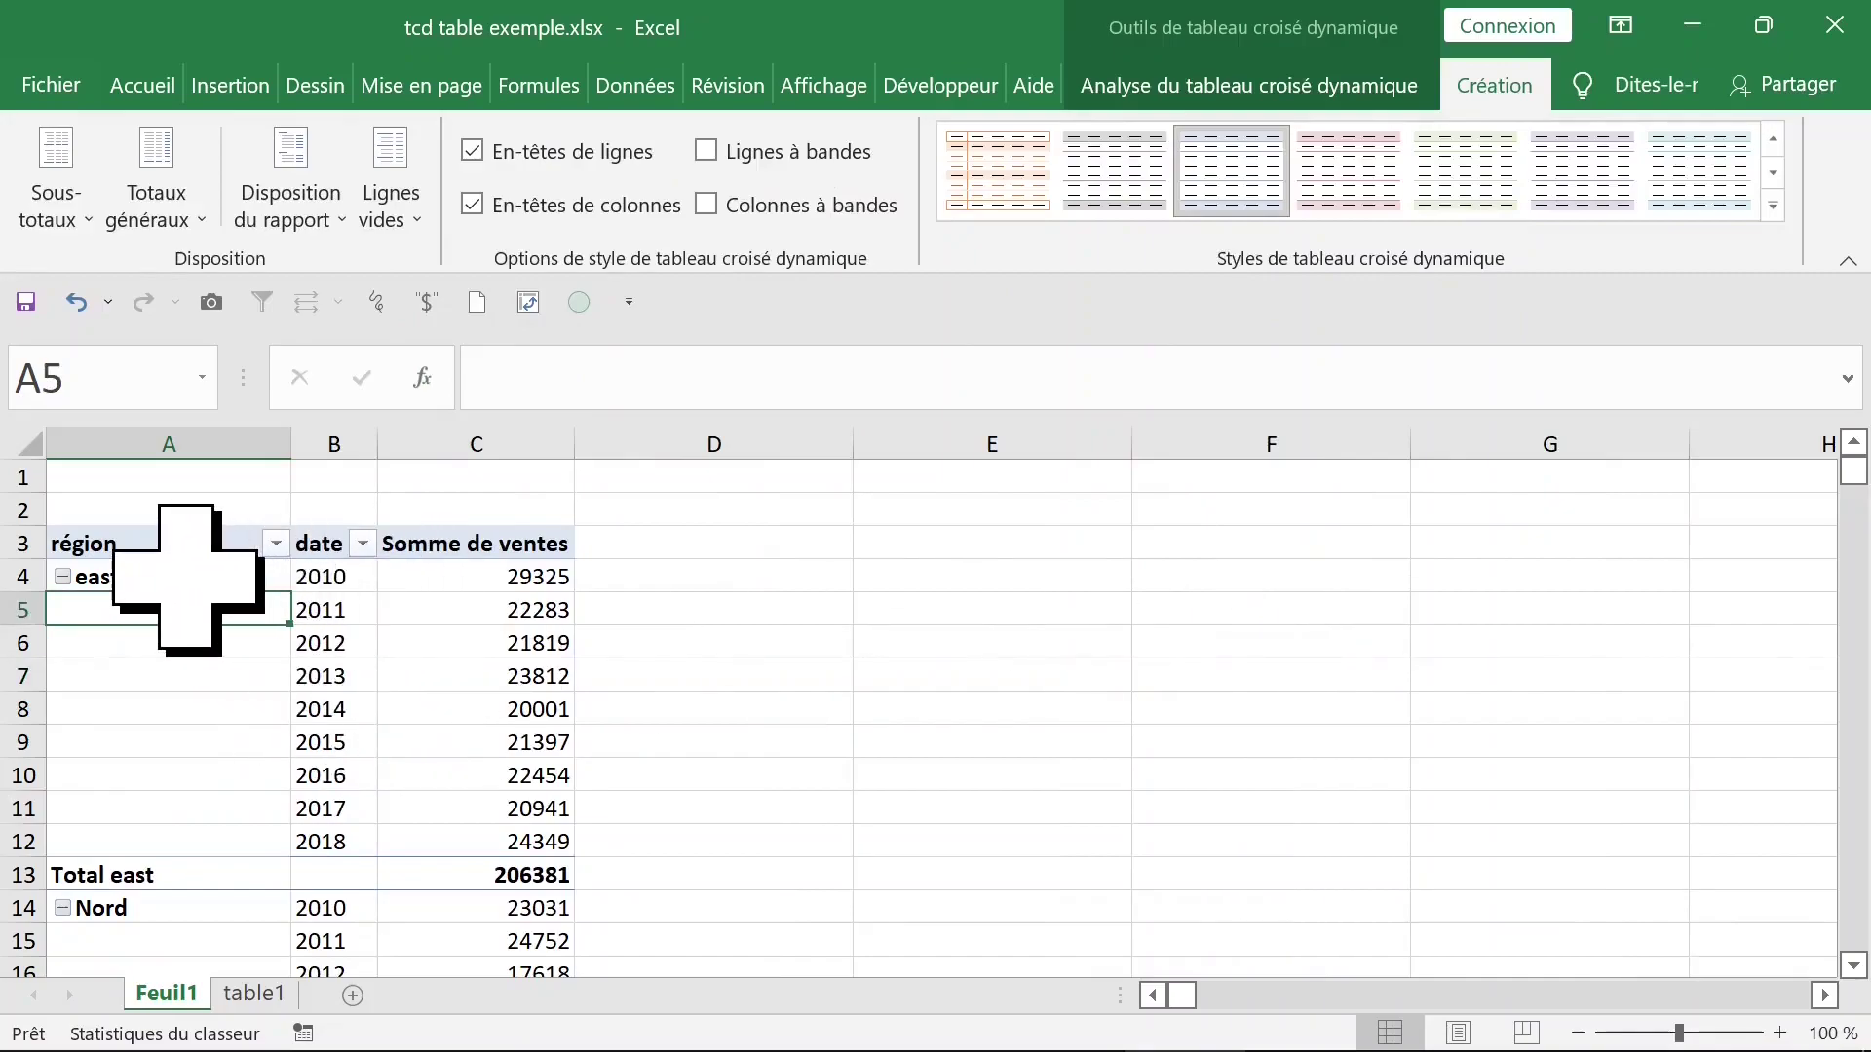
left_click_drag(190, 577, 520, 856)
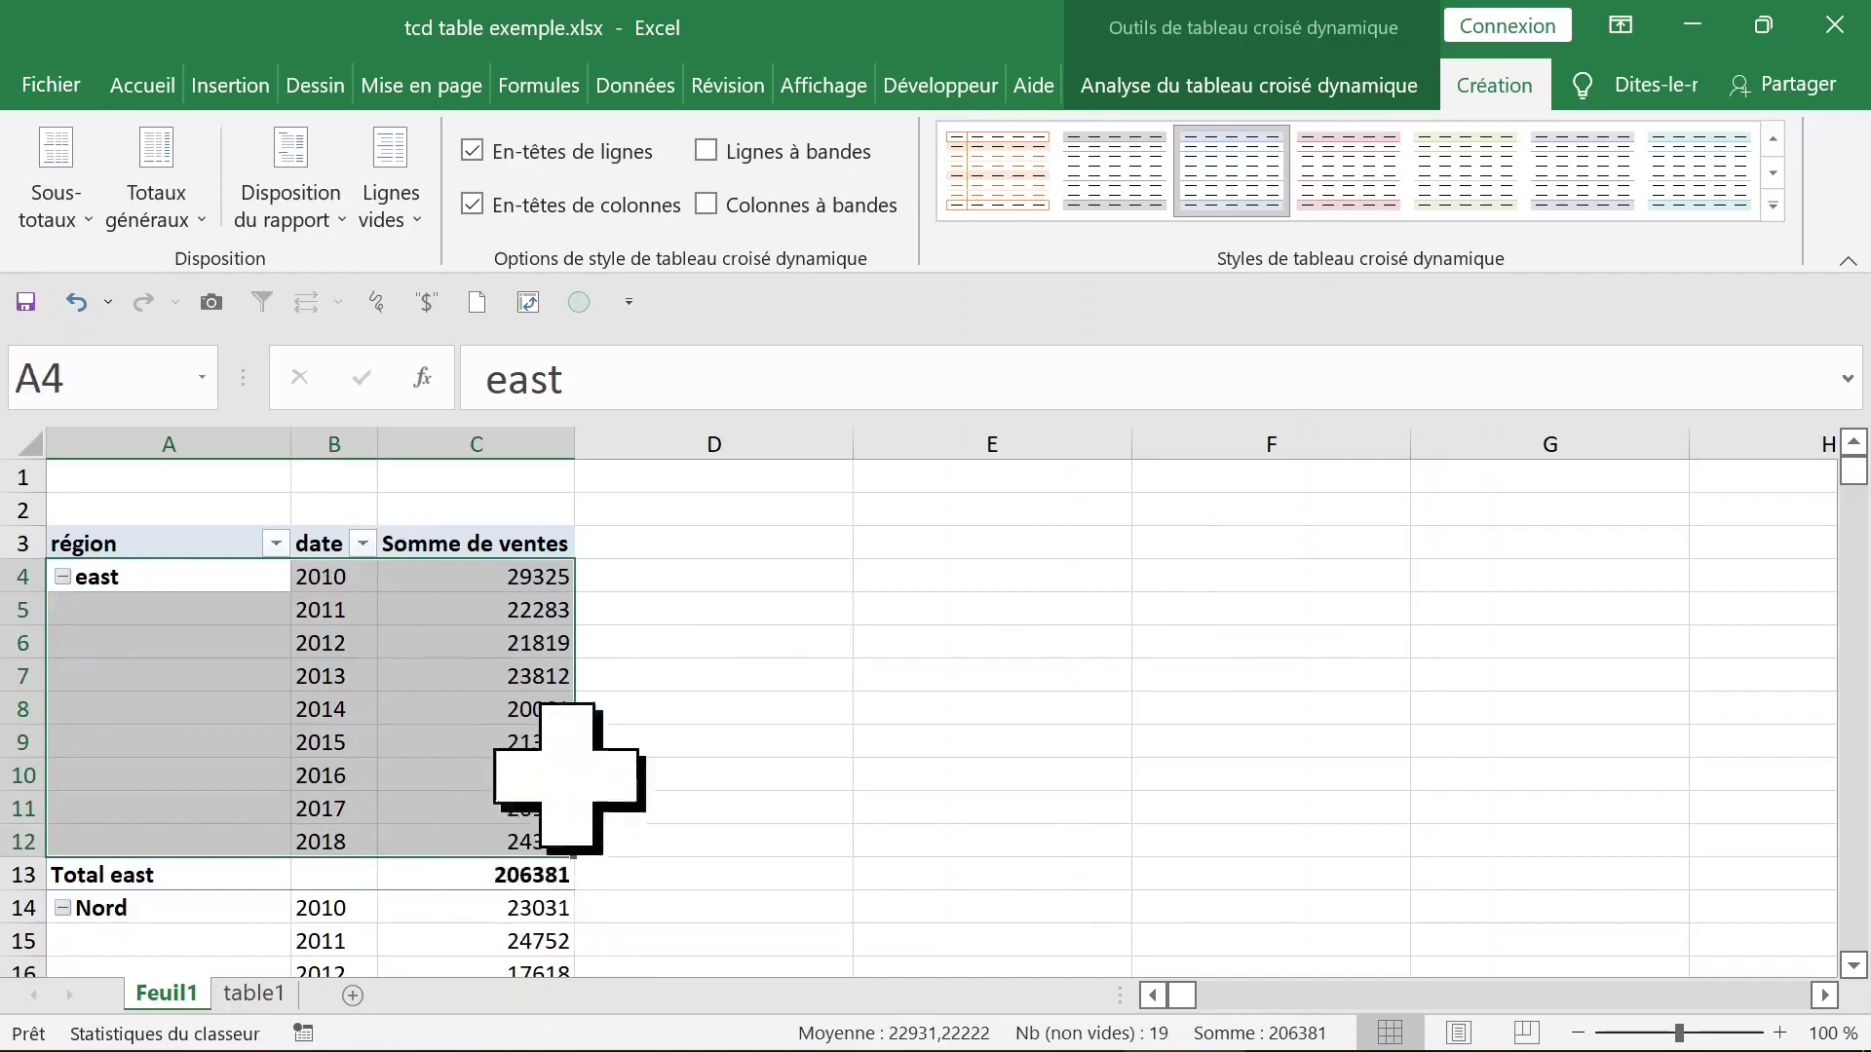
scroll(346, 827, "down", 5)
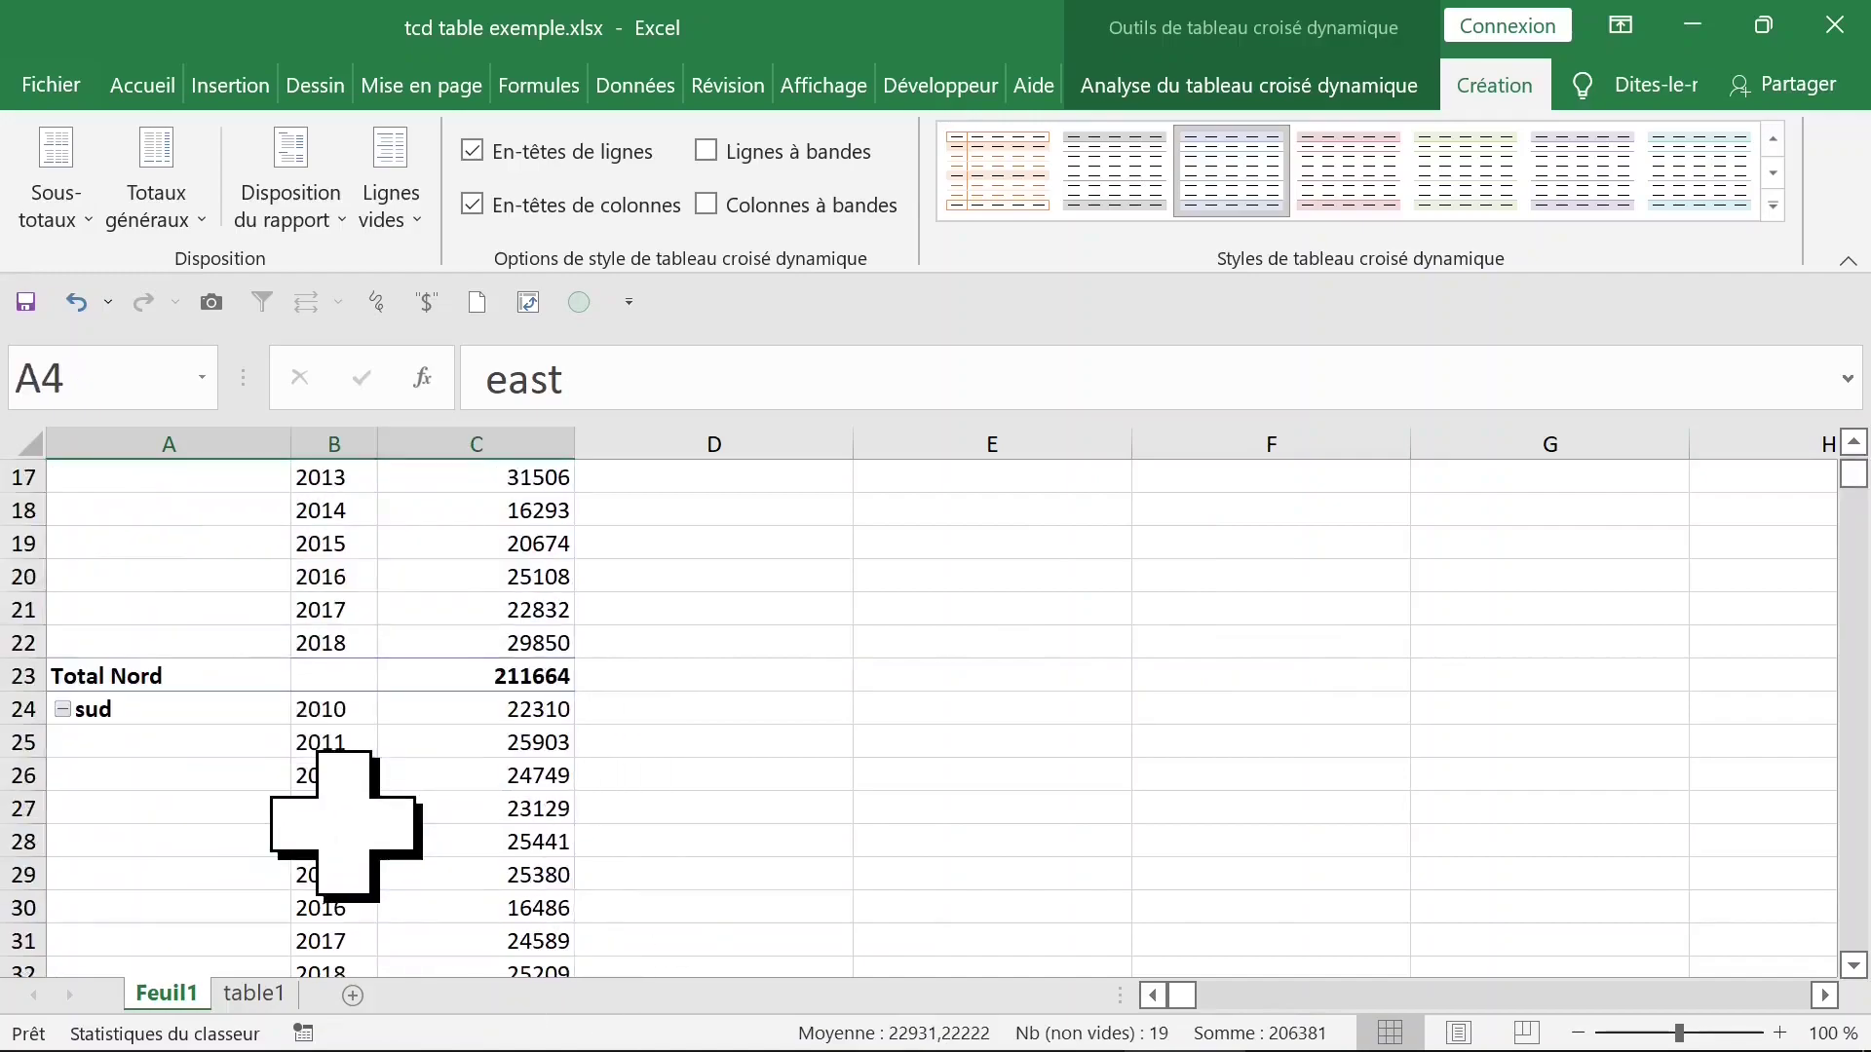
scroll(346, 827, "up", 5)
left_click(172, 682)
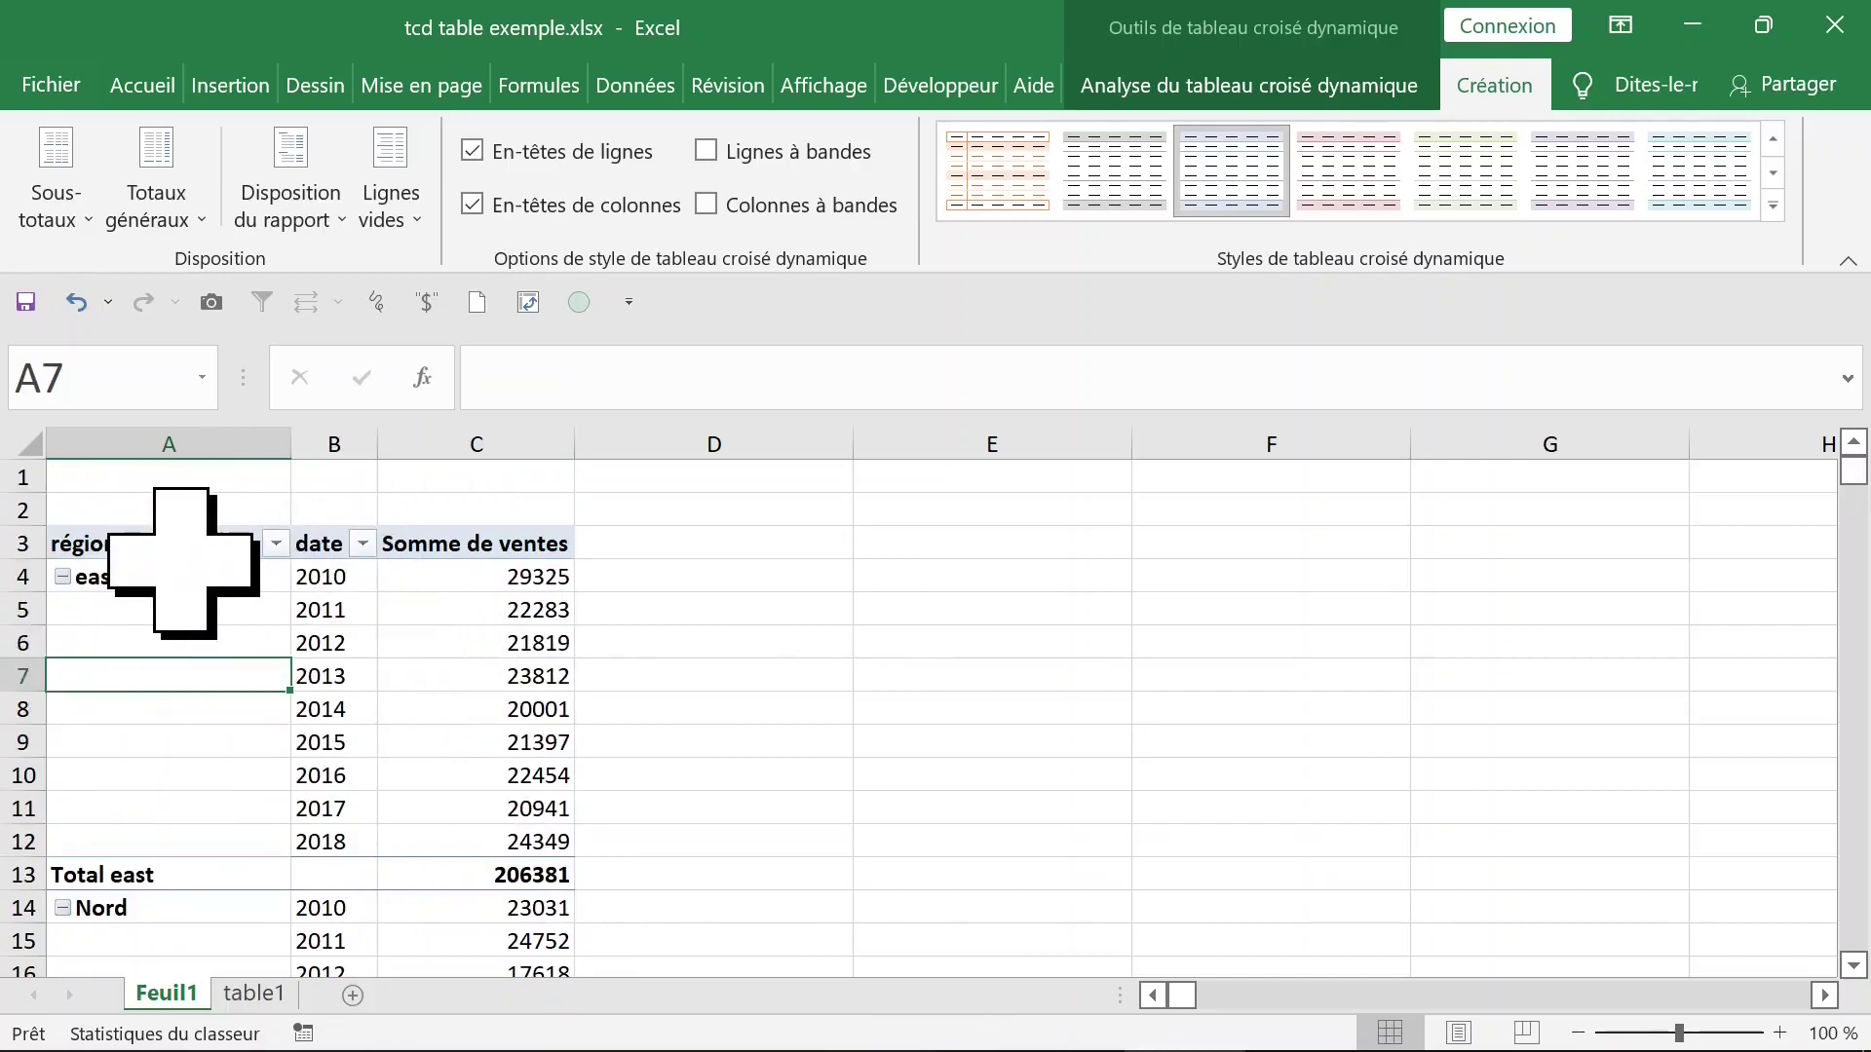
- Show the pivot table's field list from the east label cell and close it again
left_click(224, 590)
right_click(225, 591)
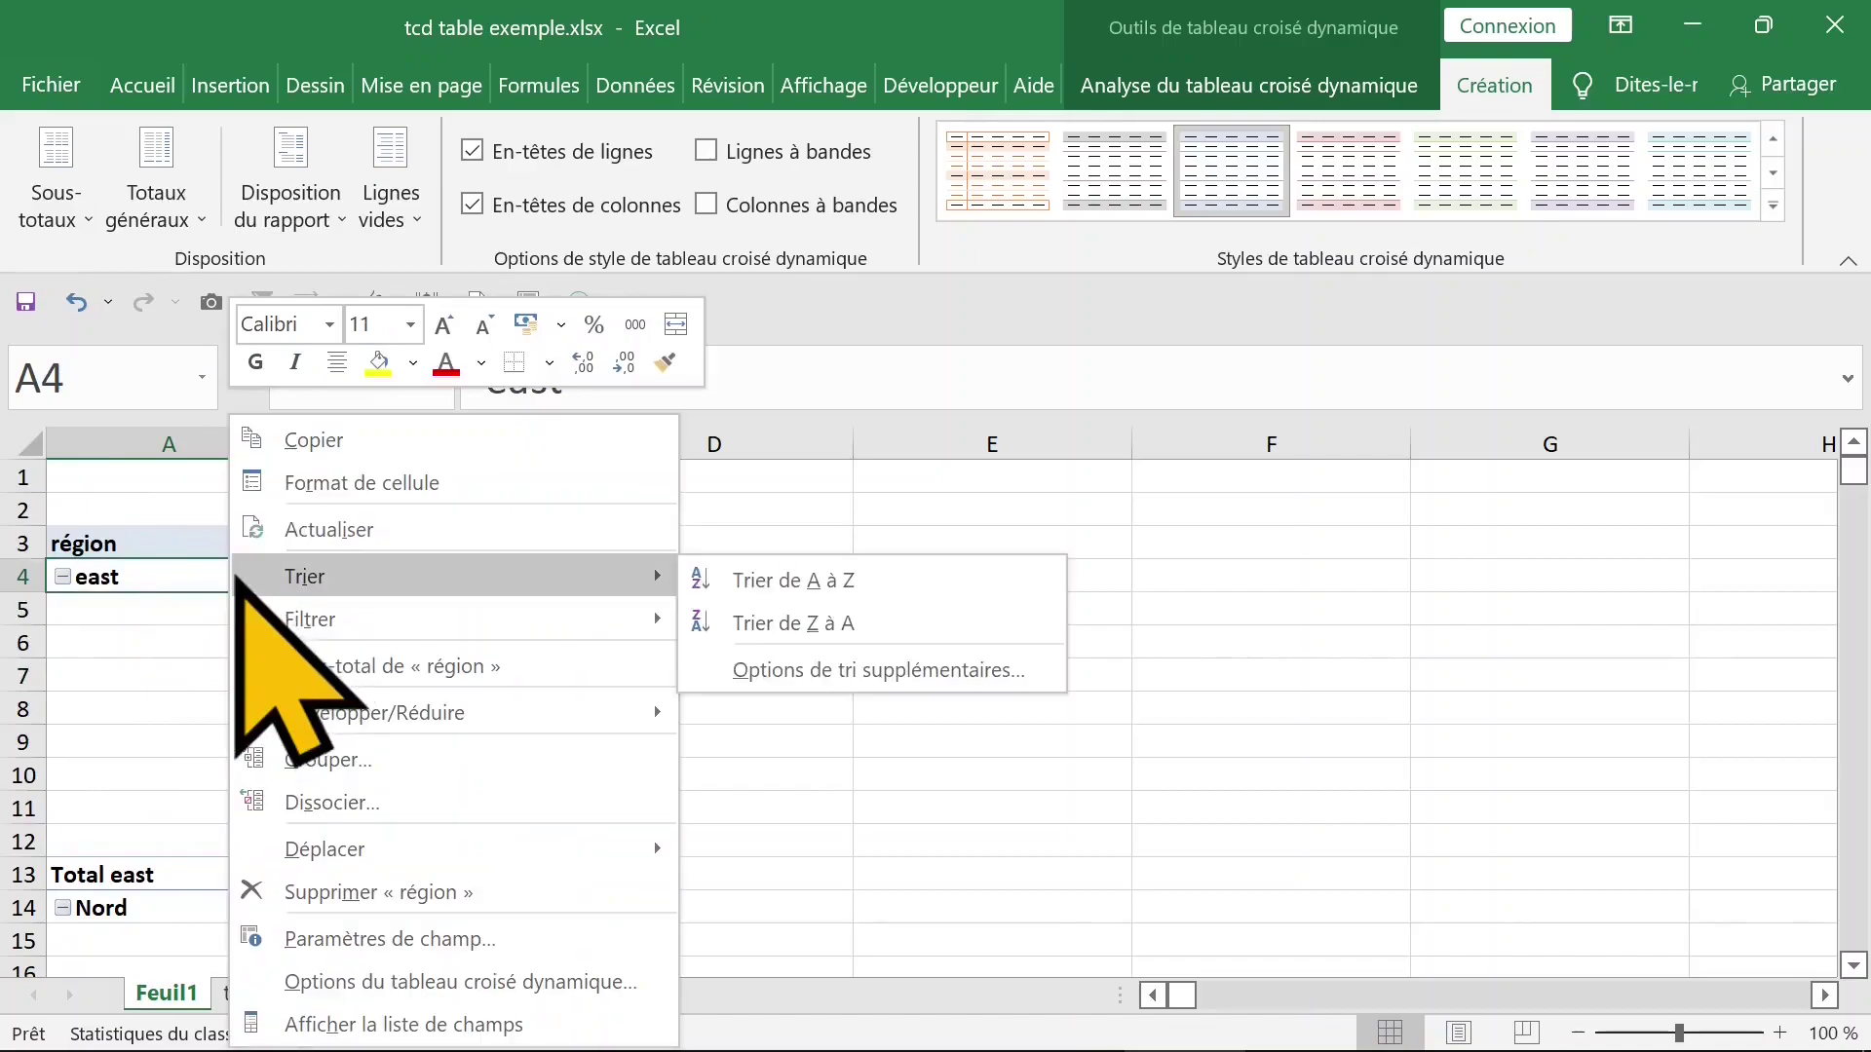
left_click(409, 1025)
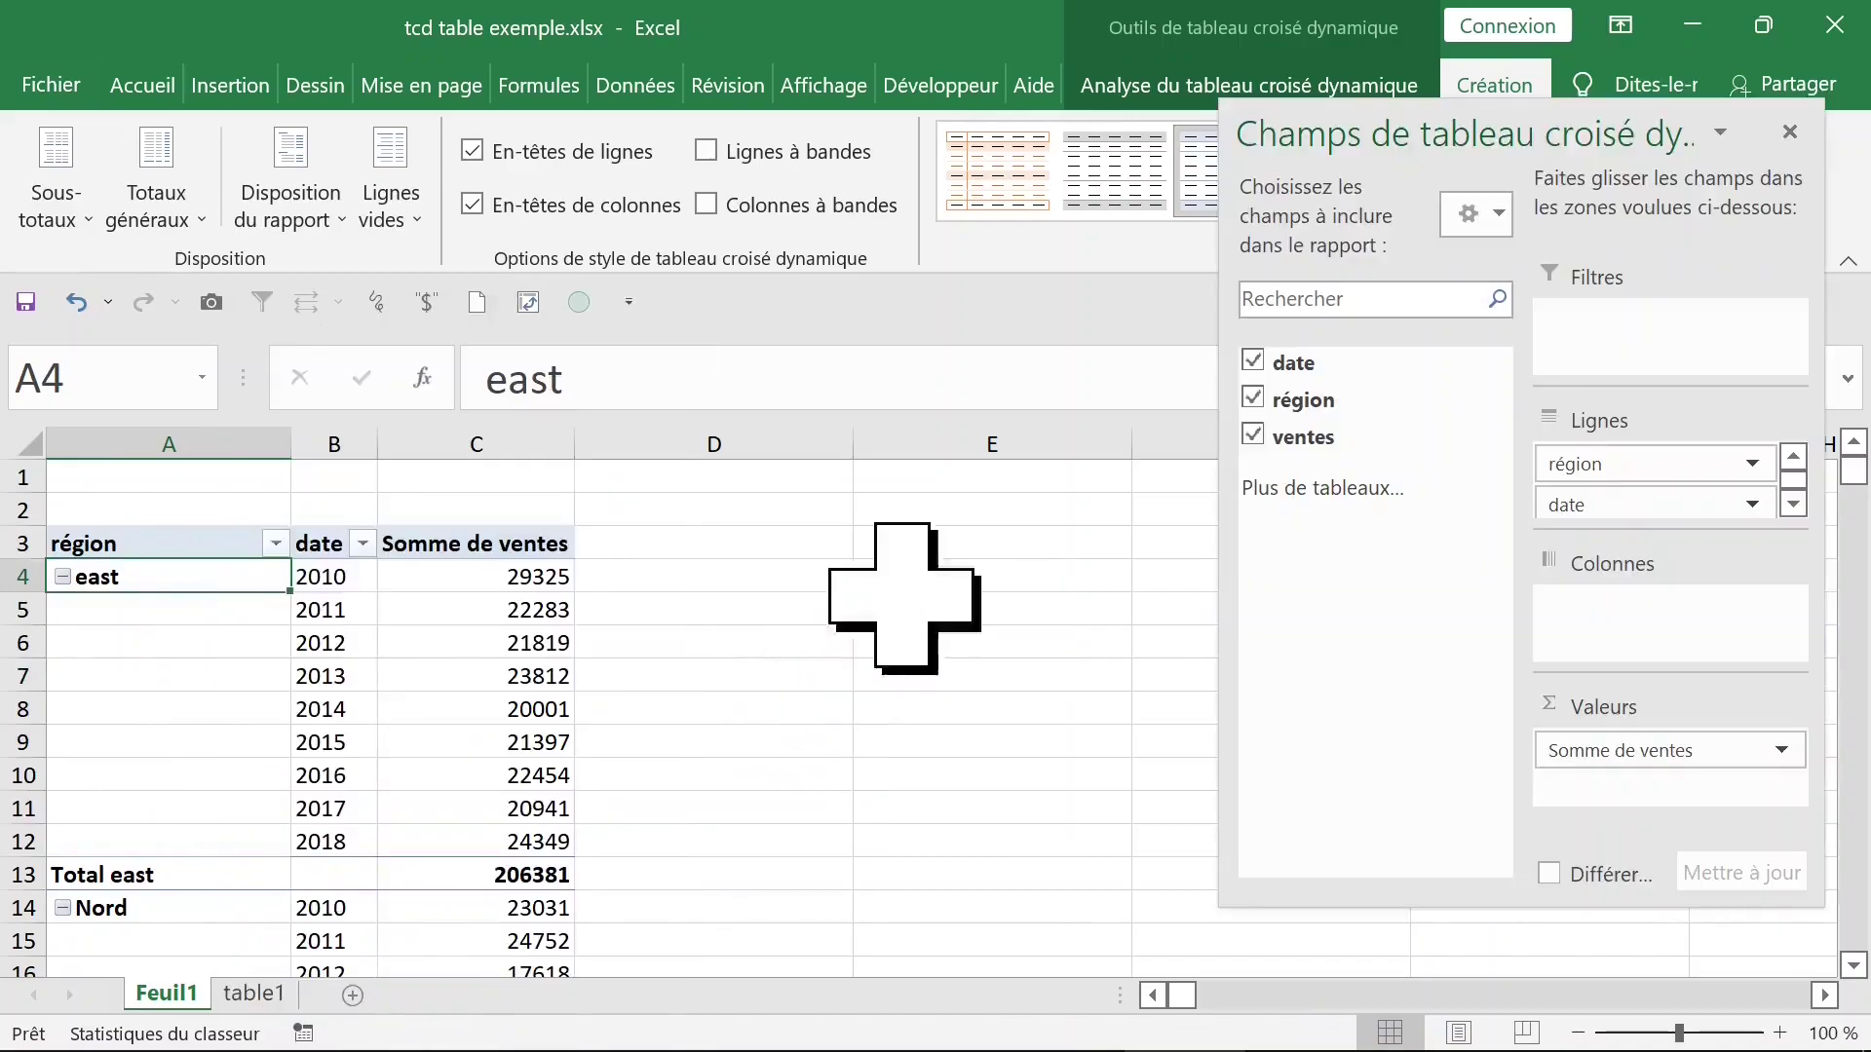
left_click(1790, 131)
- Display the field list for the pivot table grouped by région and year
left_click(278, 638)
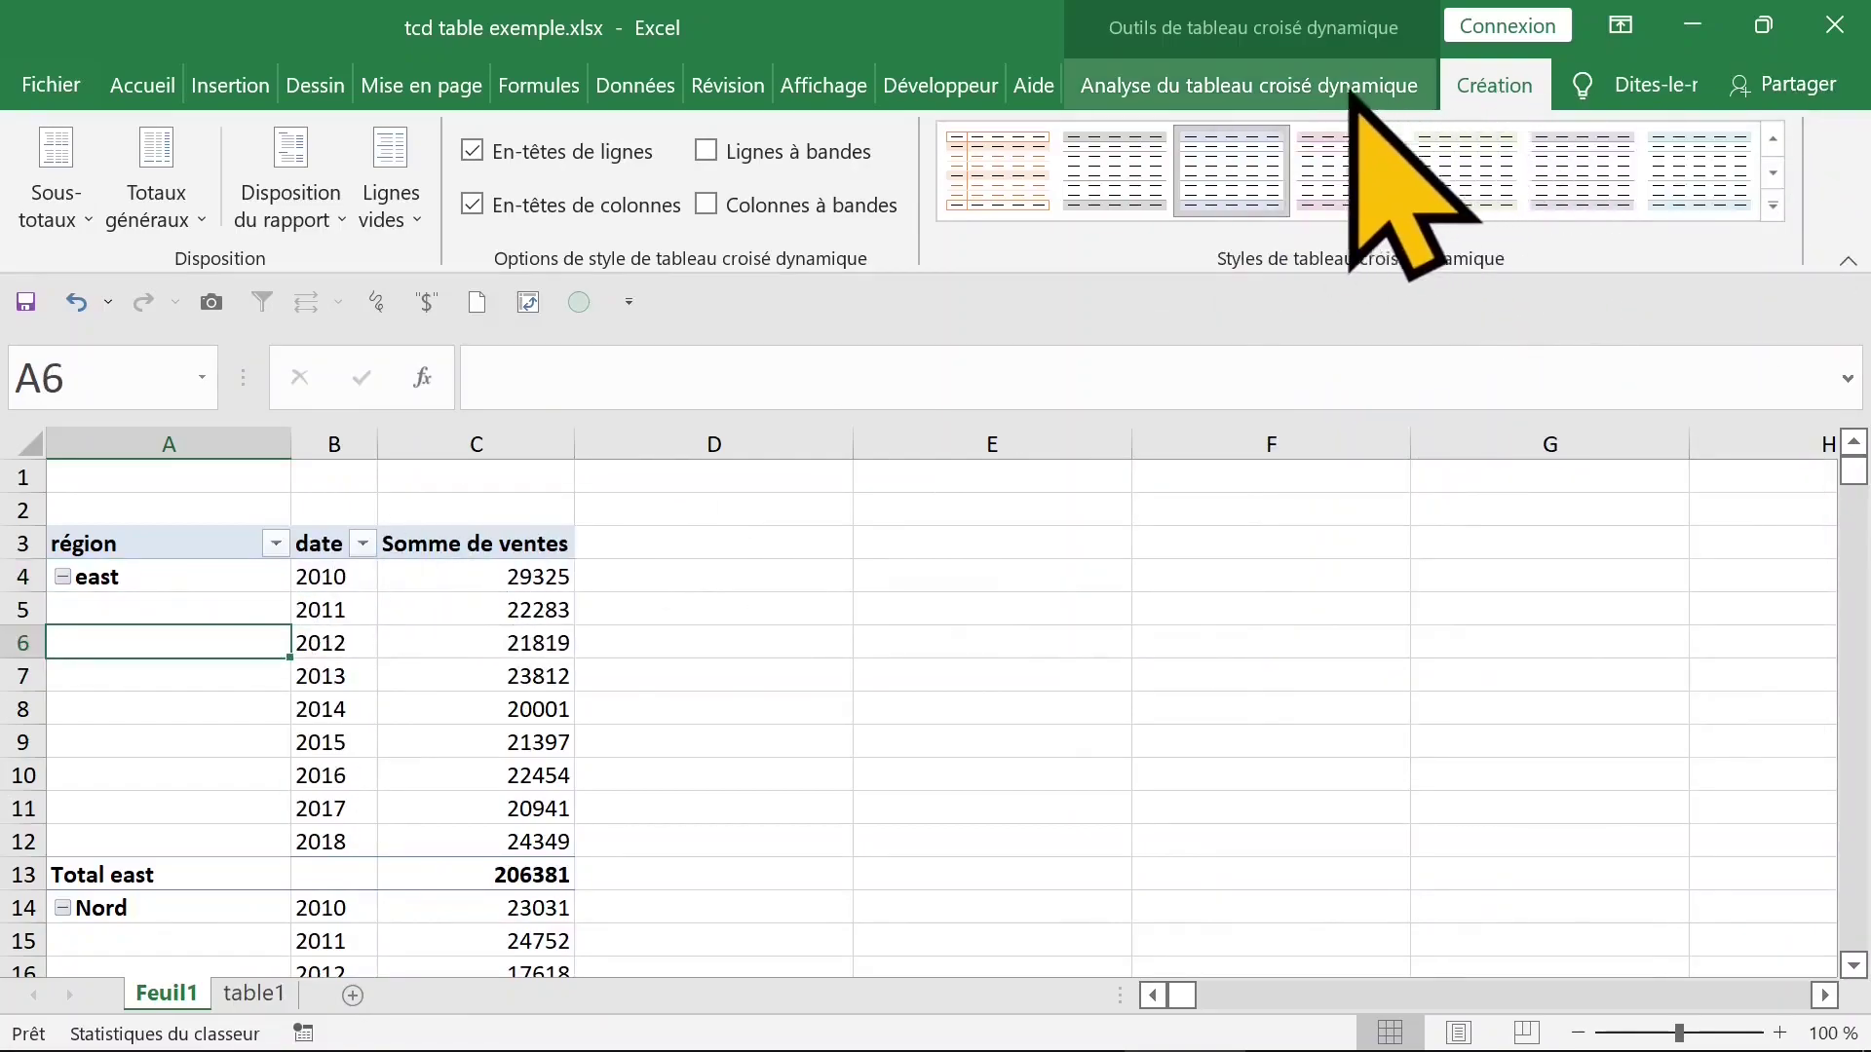
left_click(1303, 82)
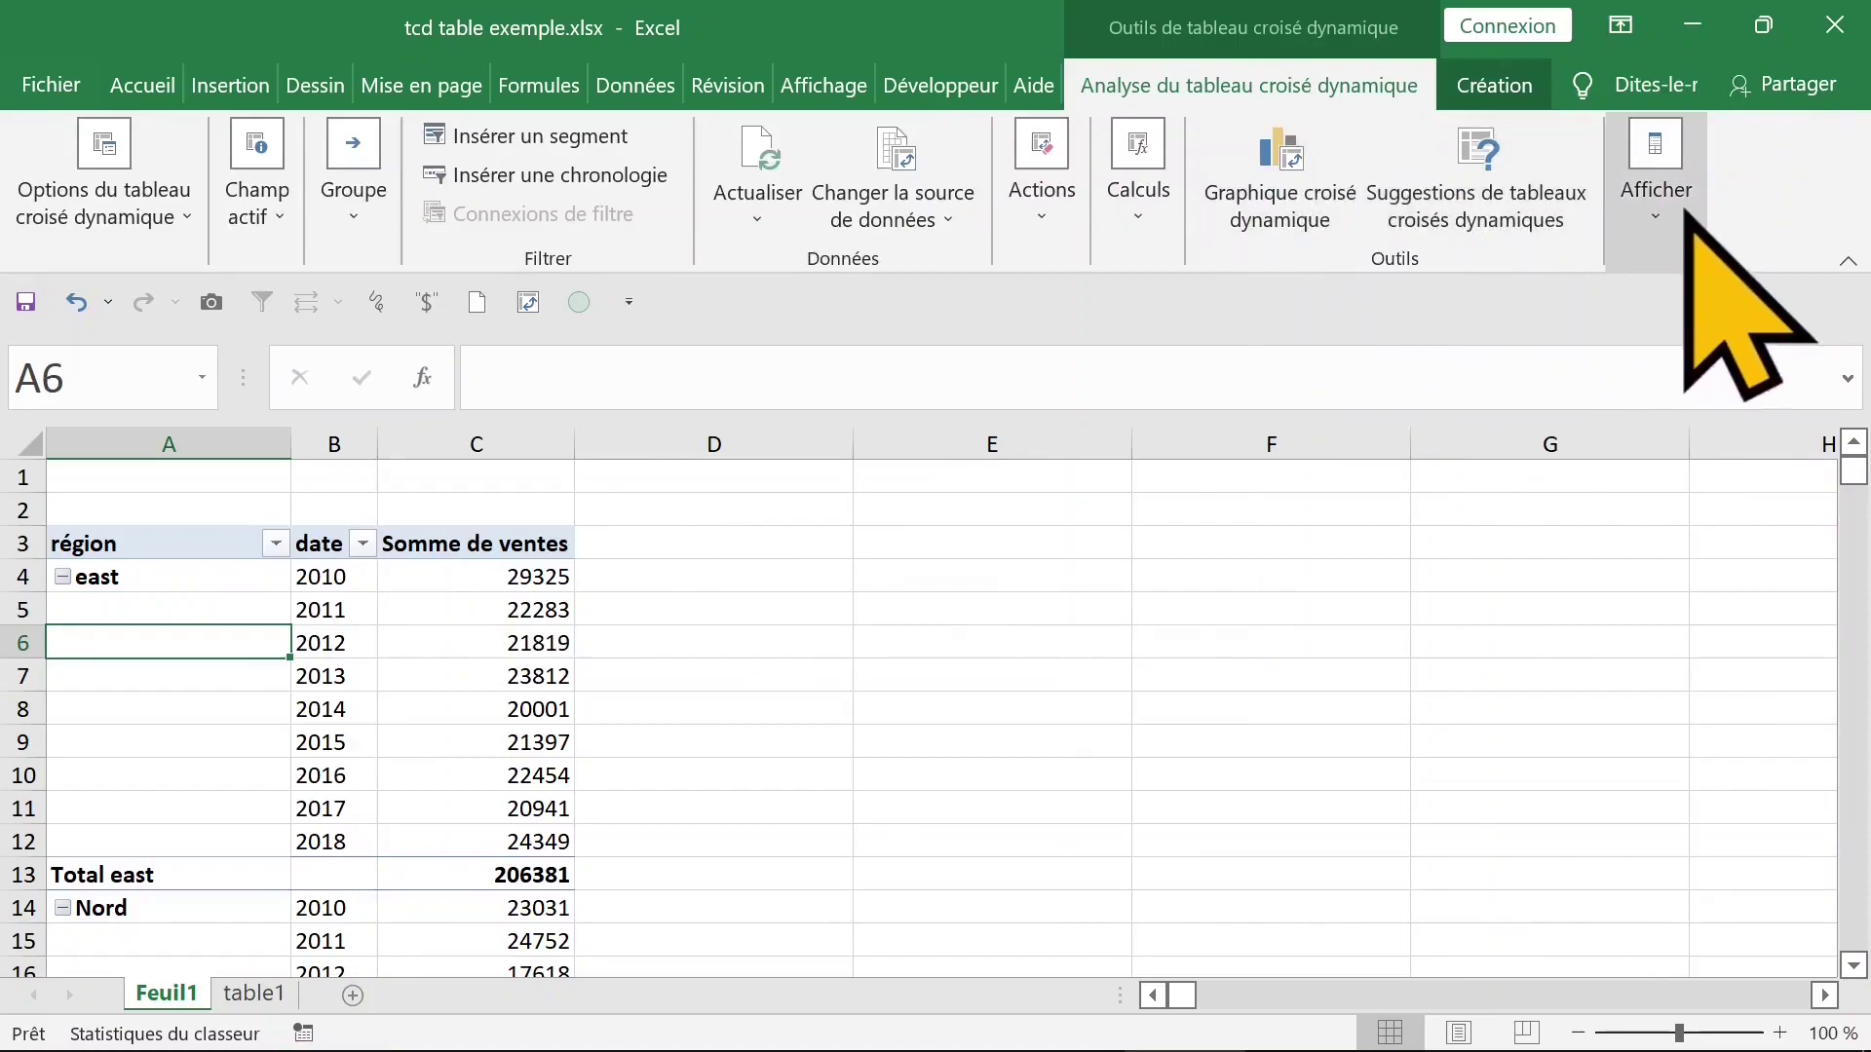
left_click(1671, 239)
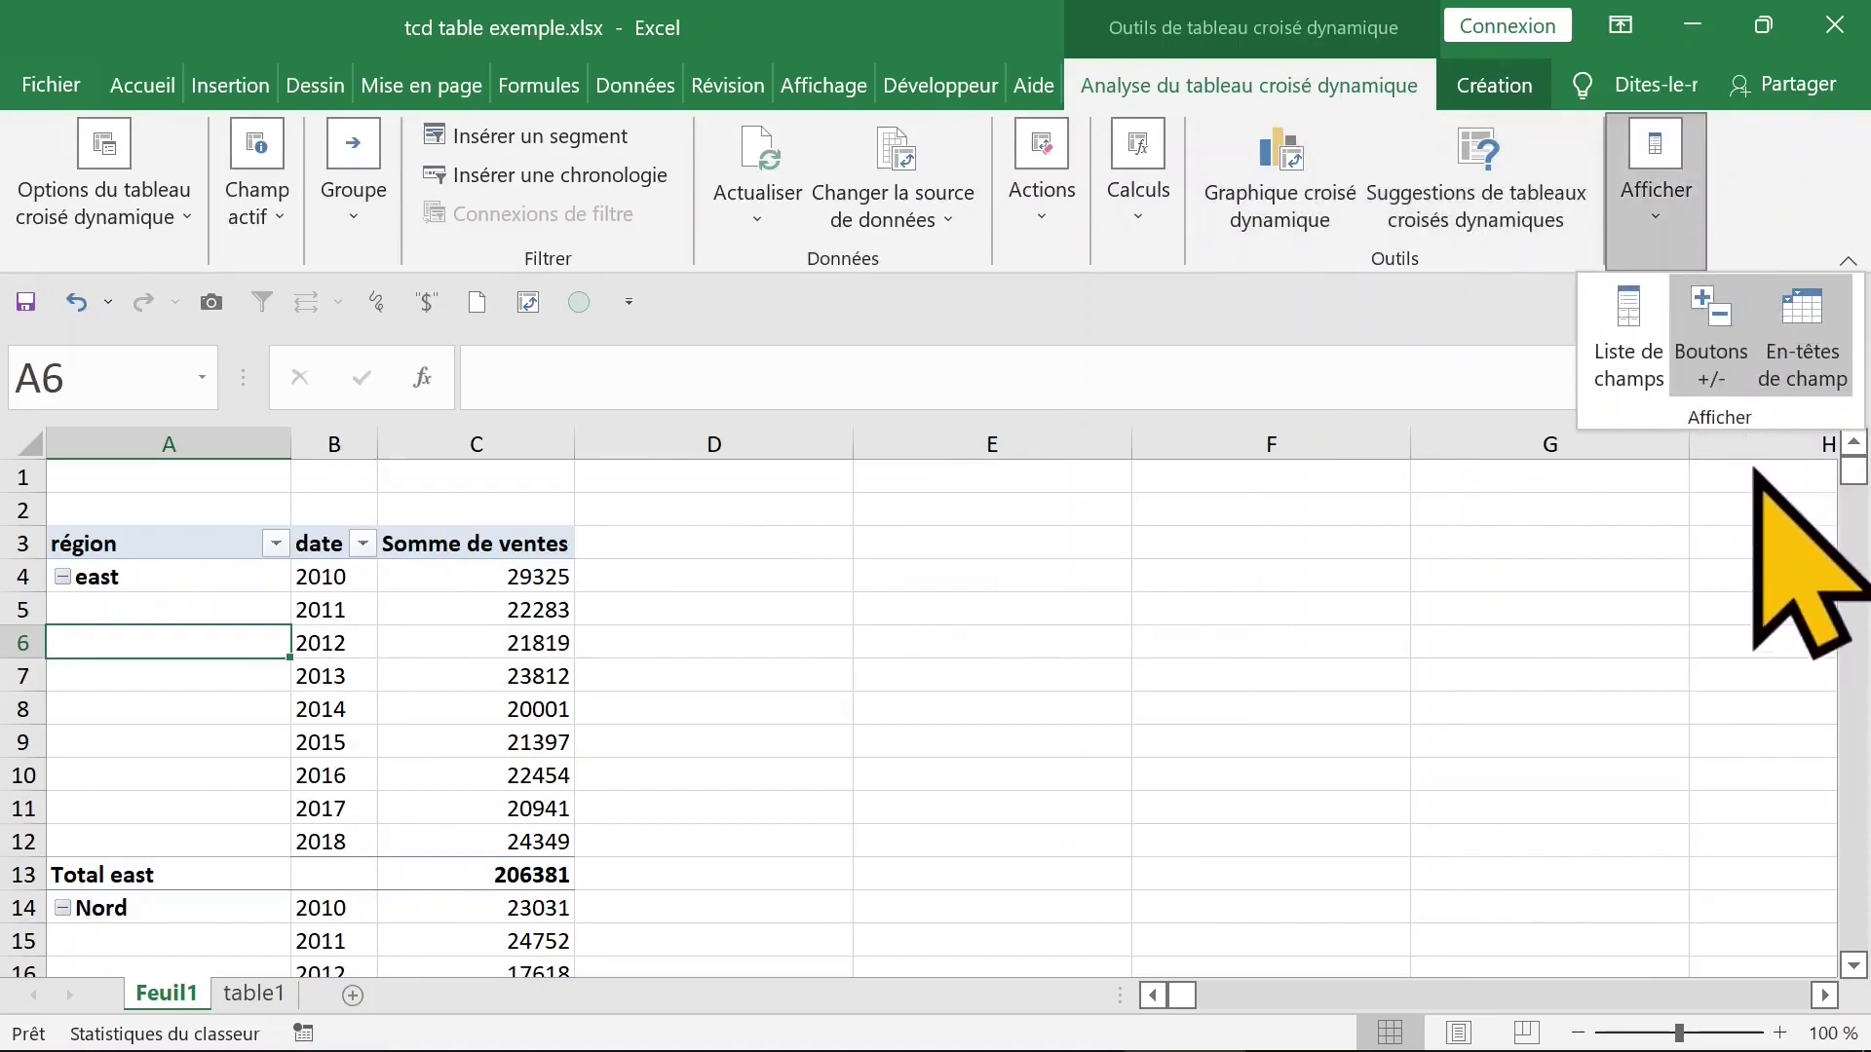
left_click(1629, 337)
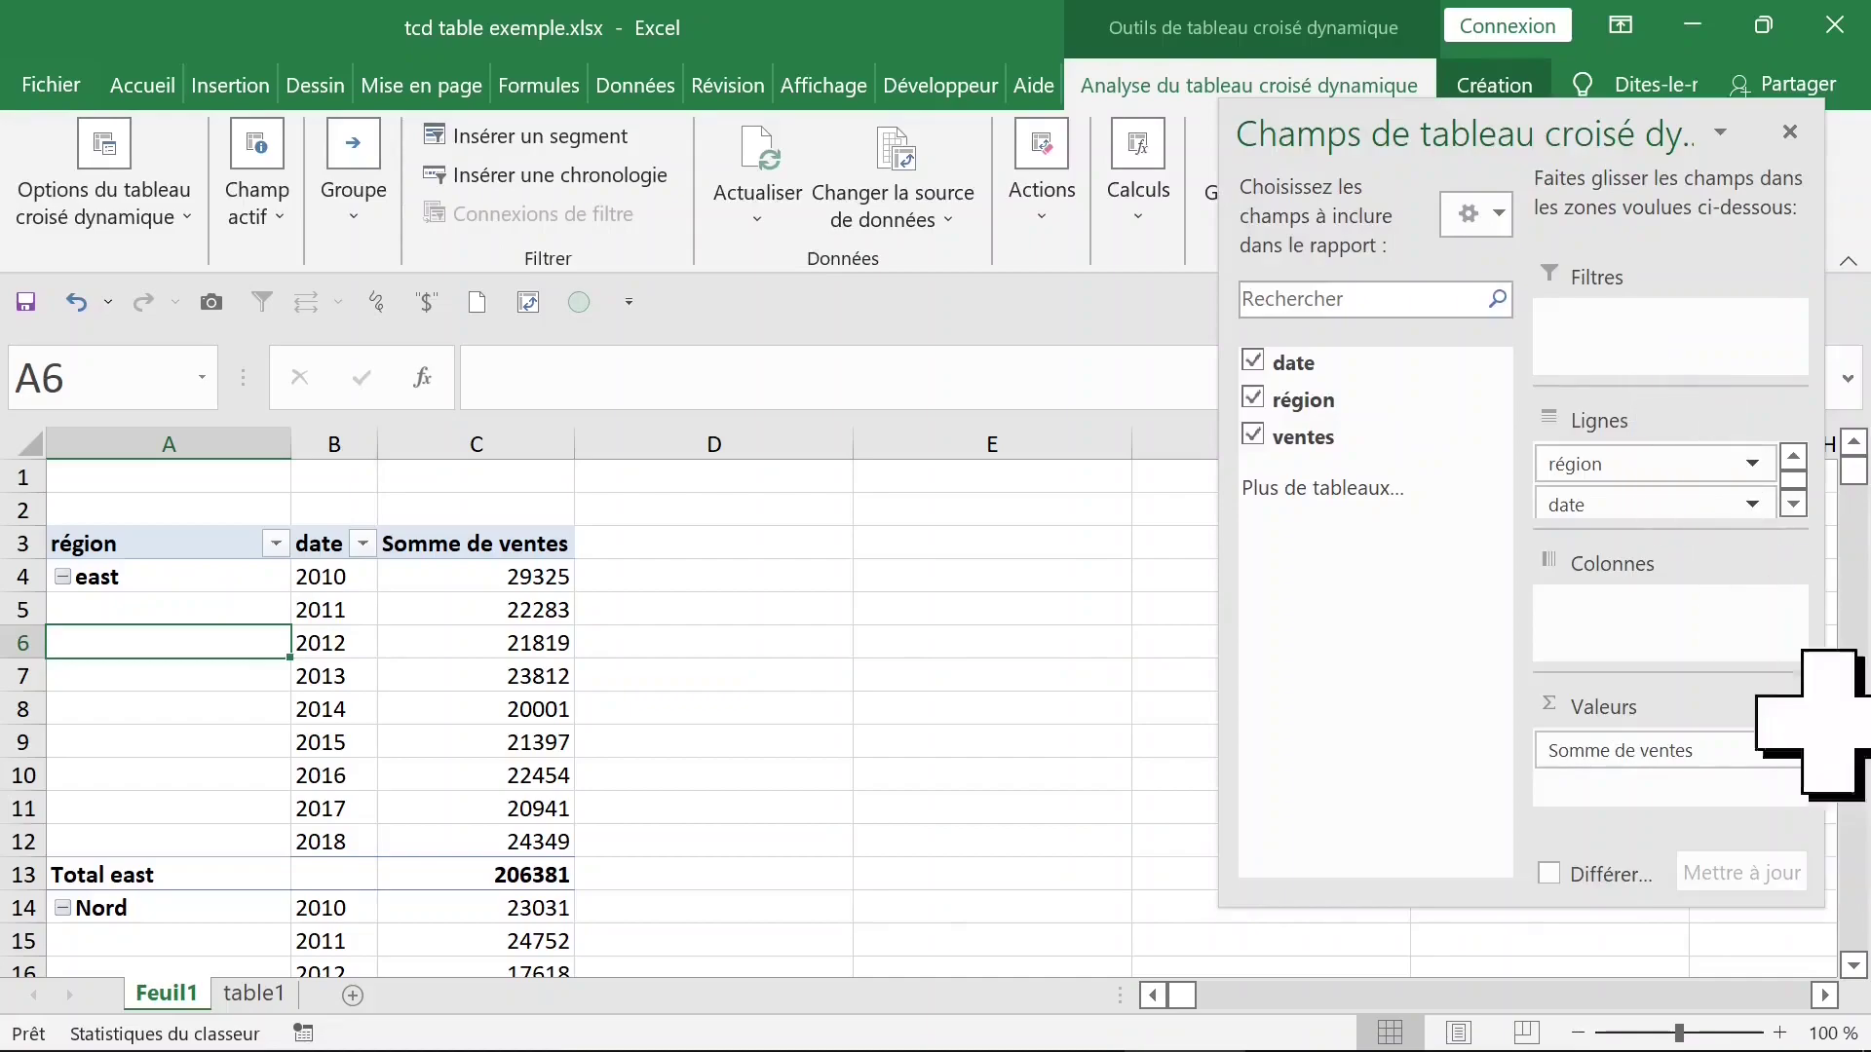
- Place date above région in the pivot table's row fields and review the resulting rows
left_click_drag(1666, 507, 1664, 455)
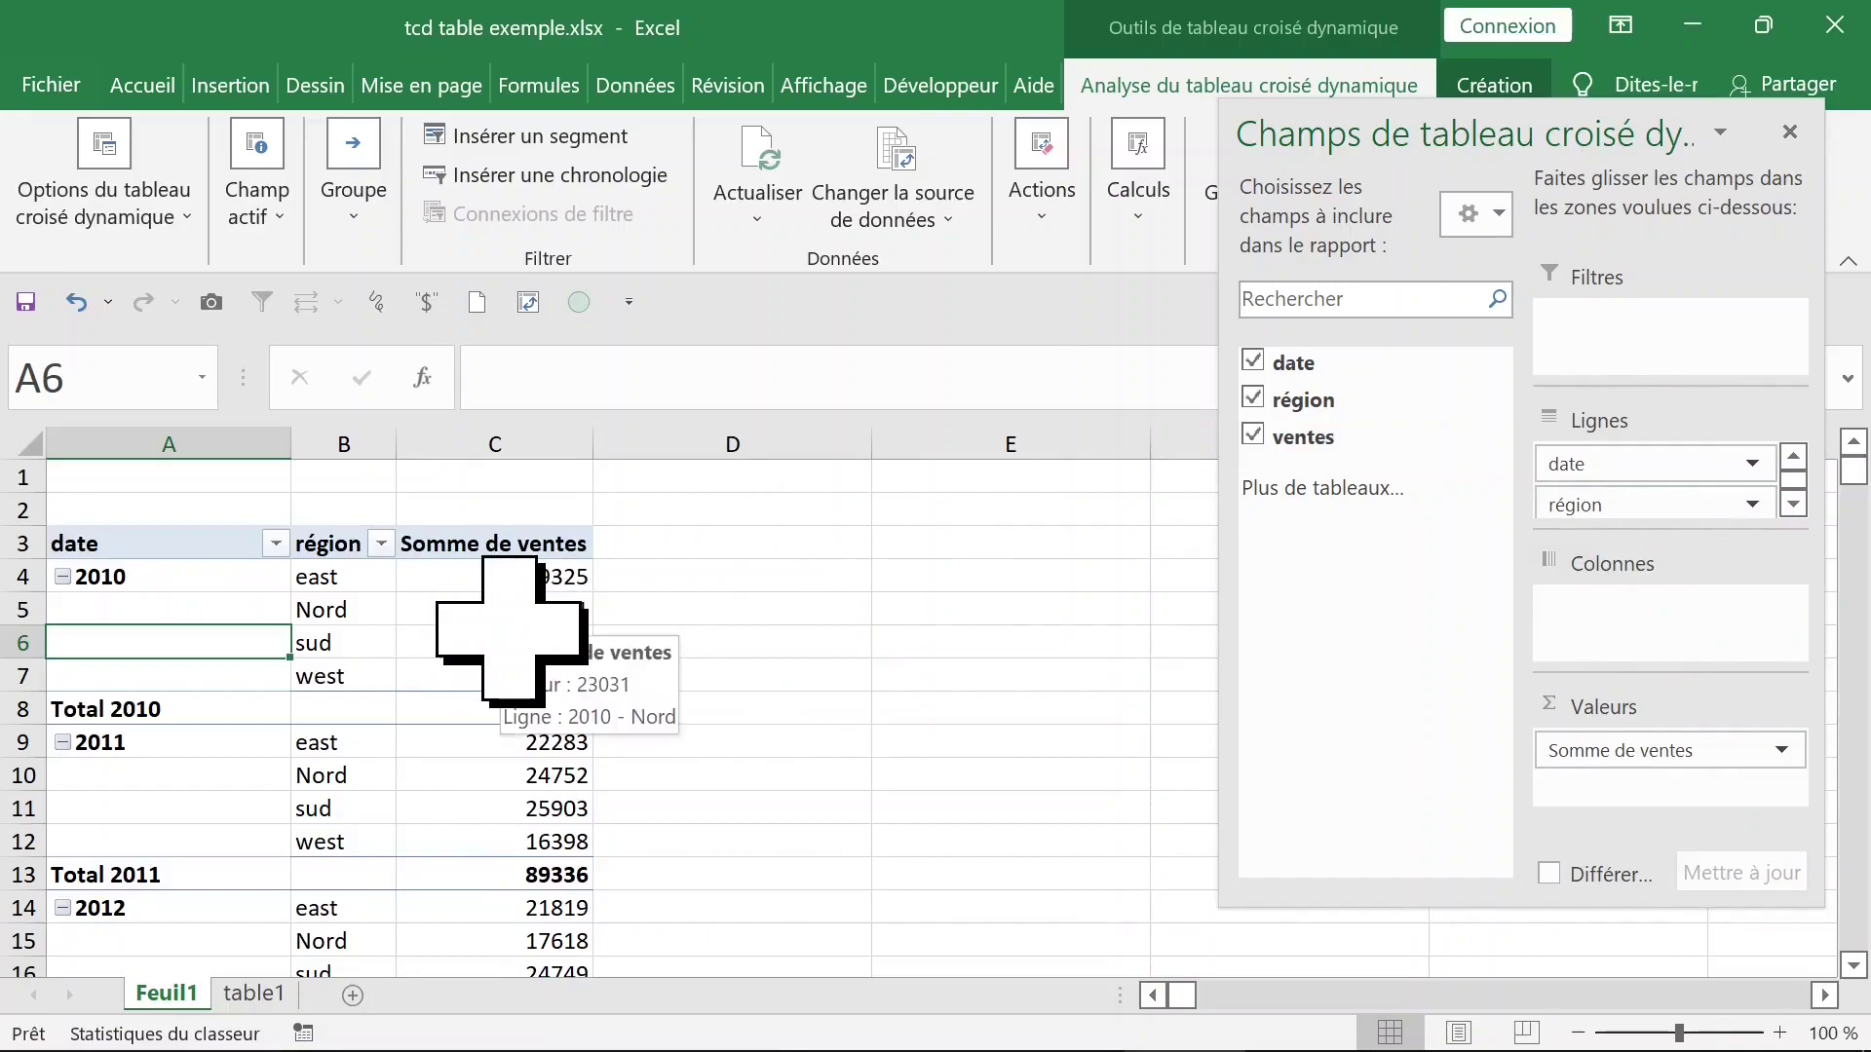
left_click(672, 706)
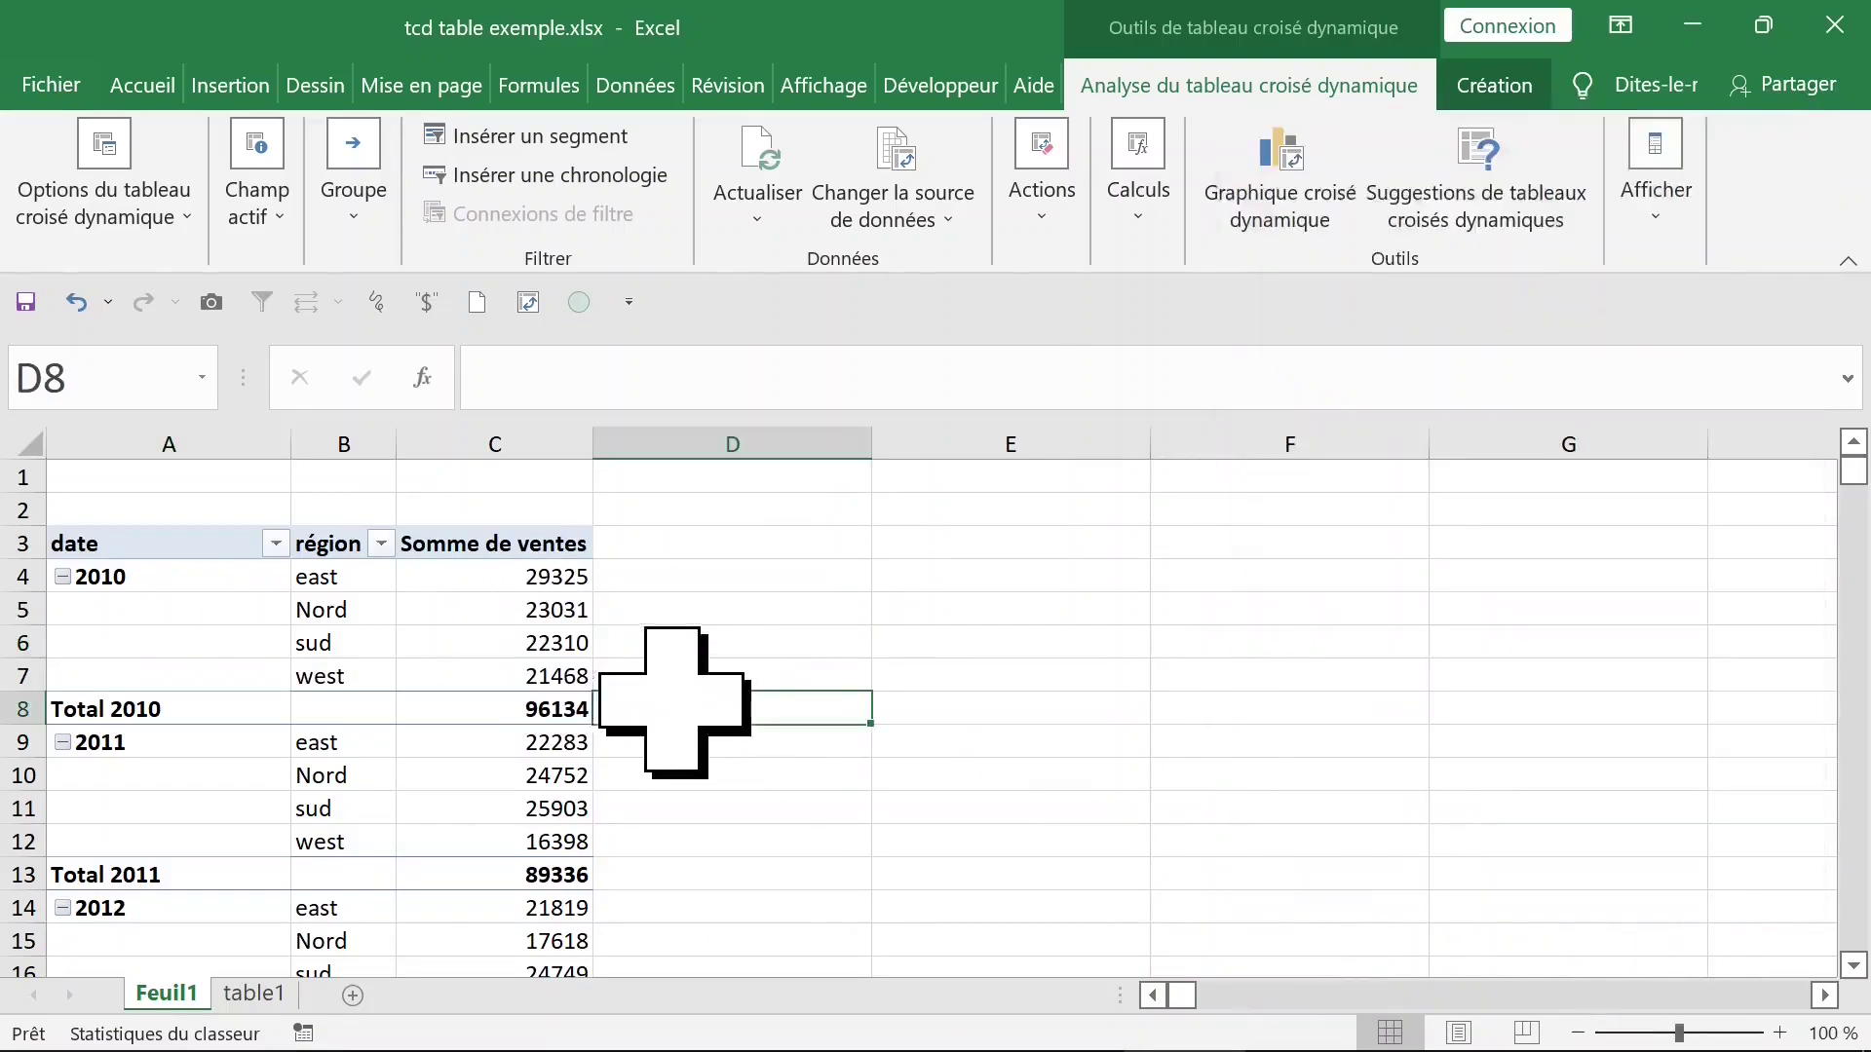
left_click(375, 676)
scroll(683, 741, "down", 3)
scroll(715, 767, "up", 3)
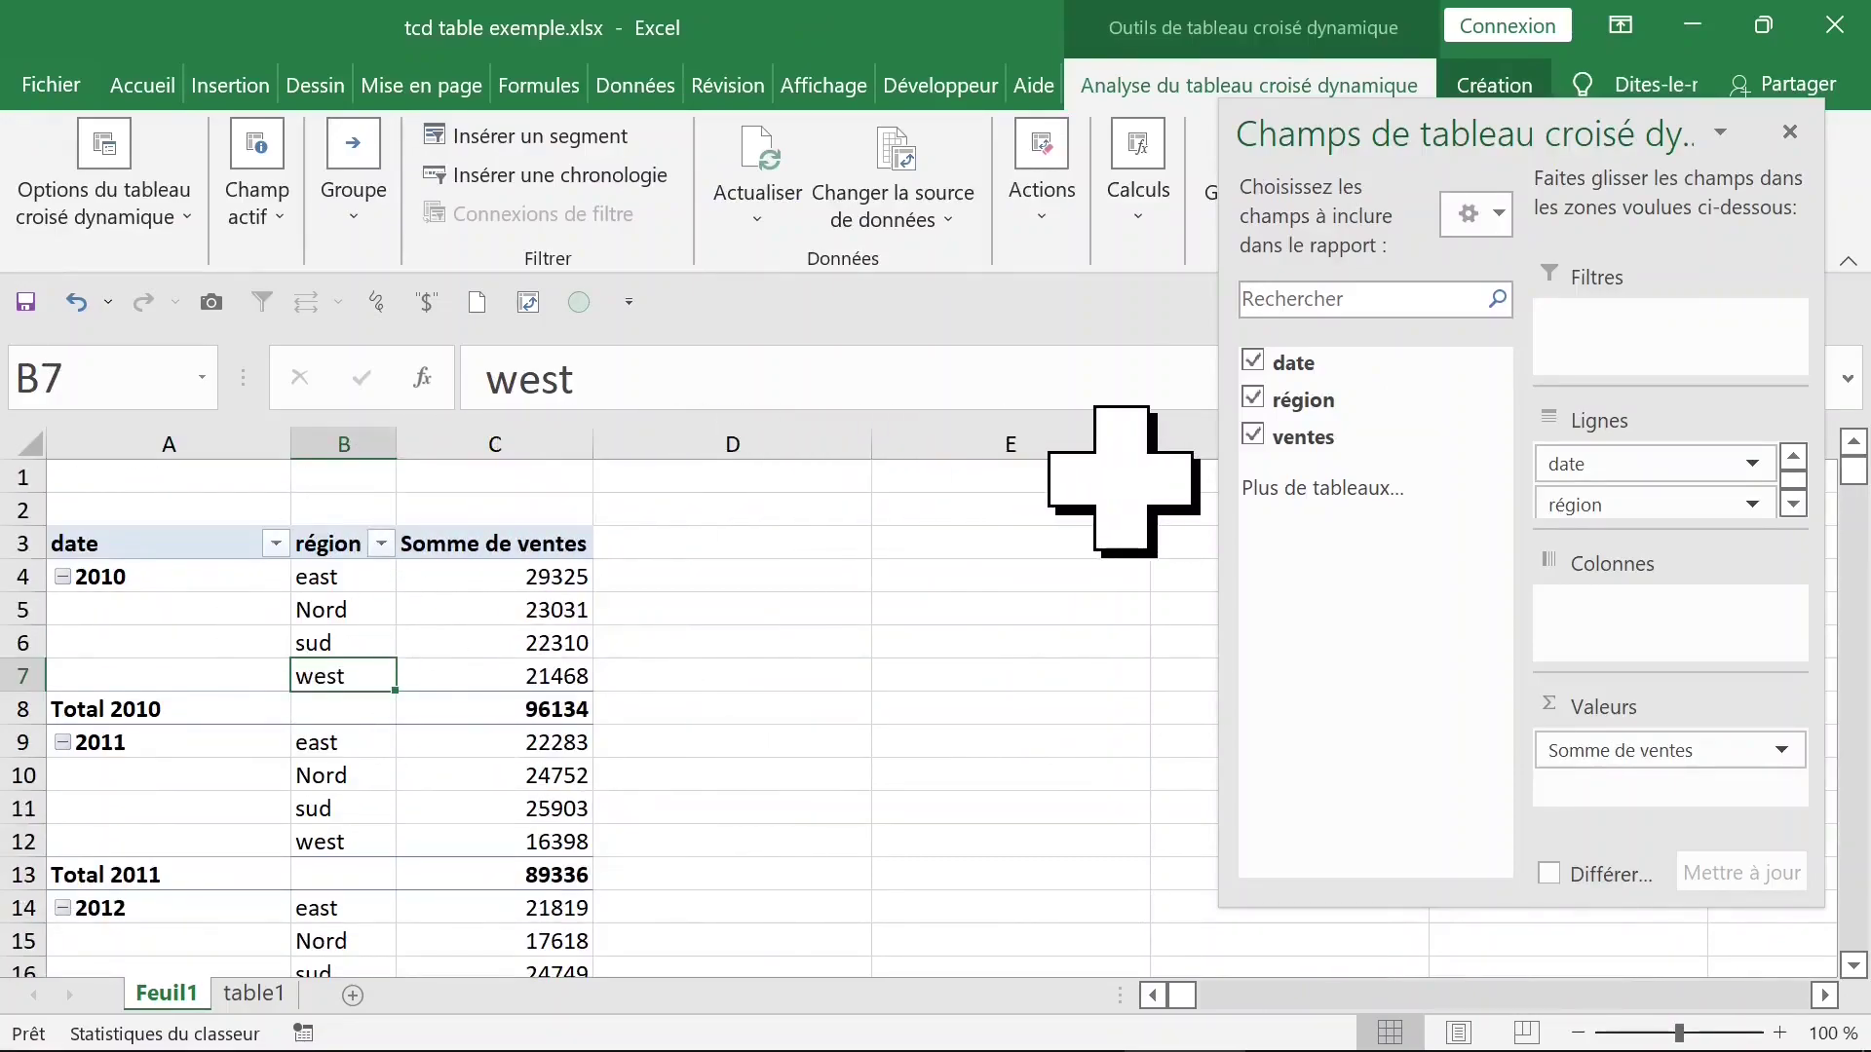
- Transfer the région field from the pivot table's rows to its columns, leaving date in the rows
left_click(346, 444)
left_click(477, 580)
left_click(385, 643)
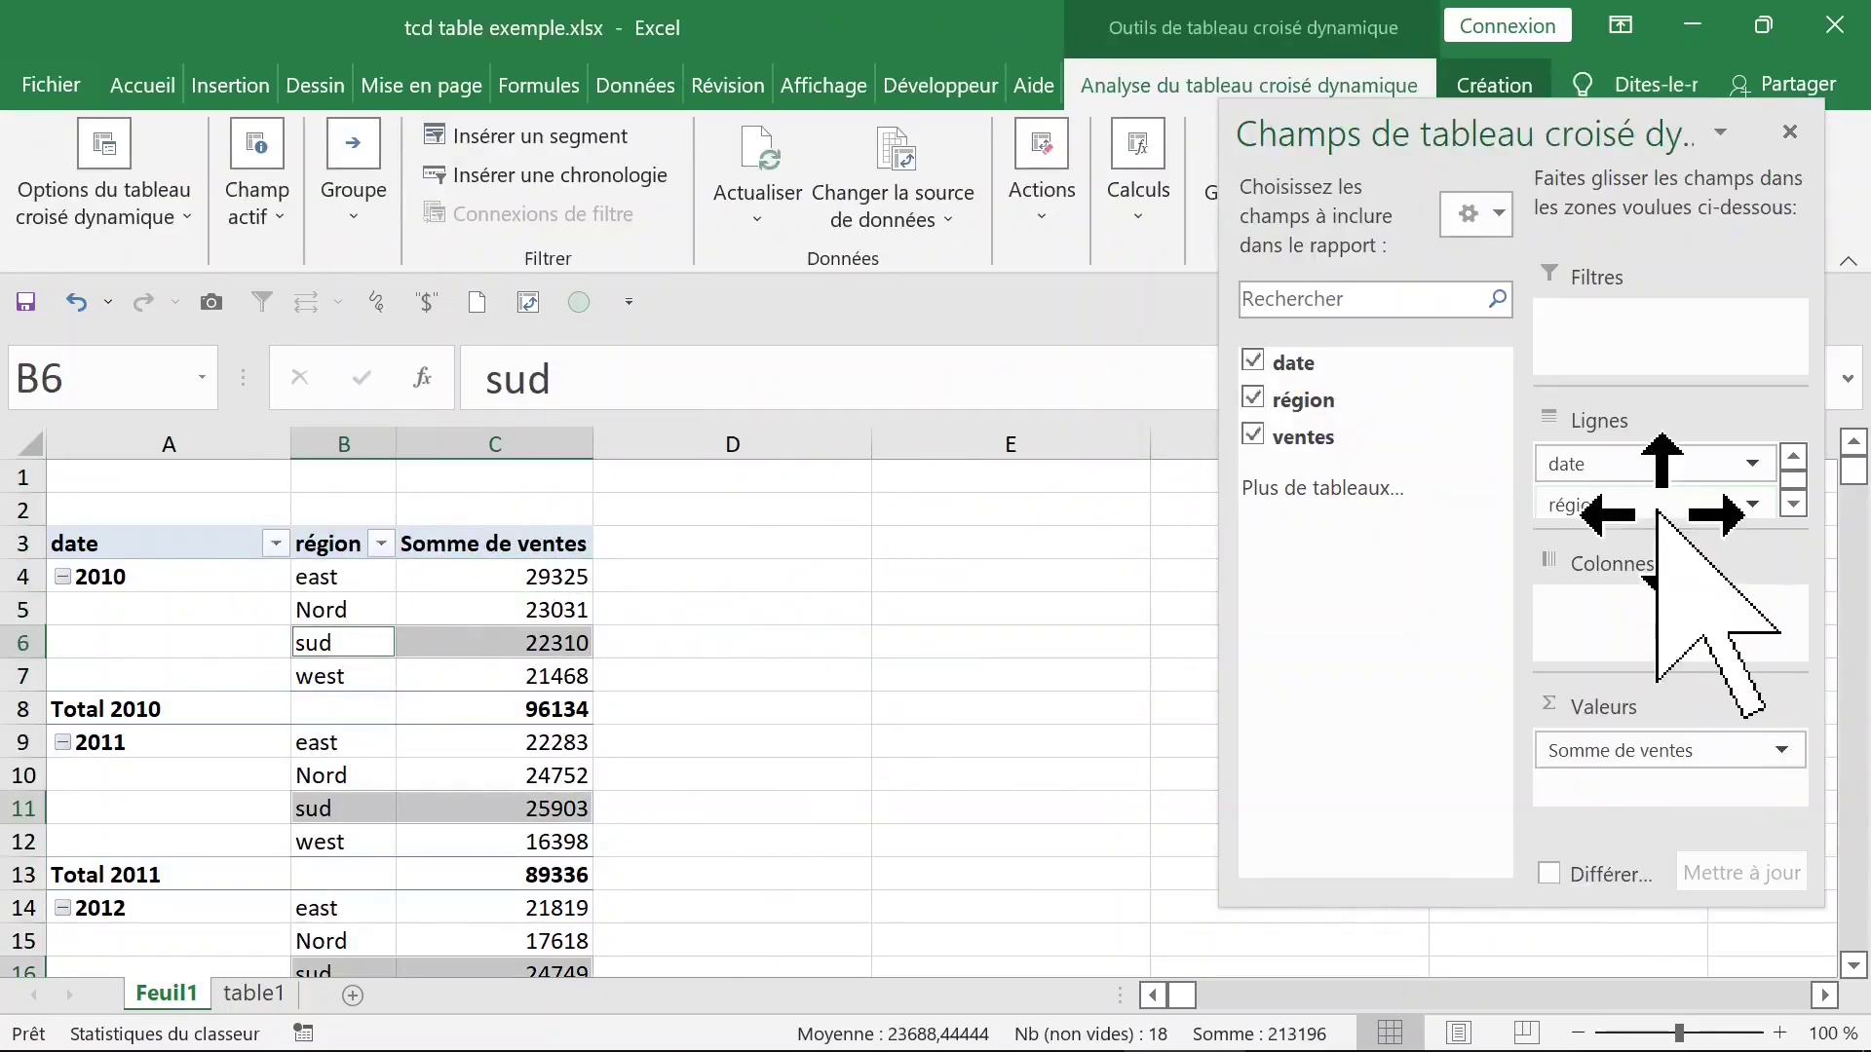
left_click_drag(1653, 507, 1668, 550)
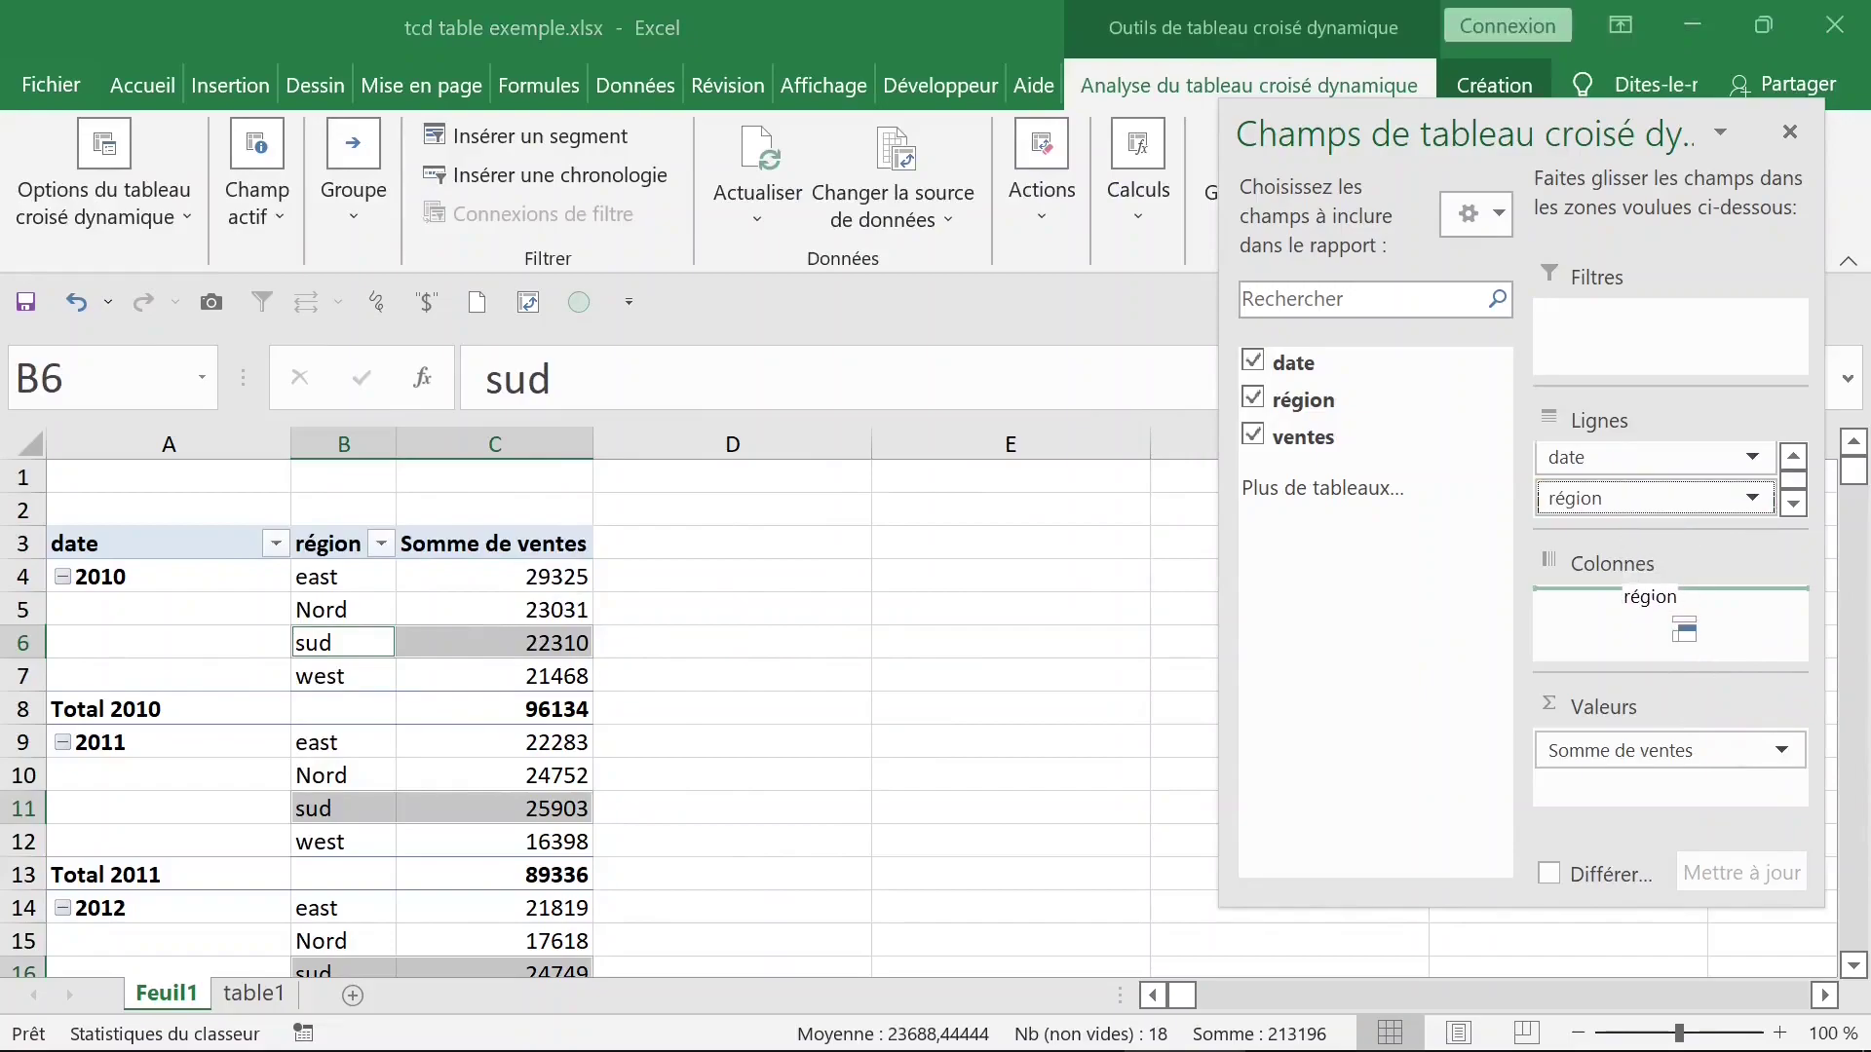
left_click_drag(1672, 614, 1657, 606)
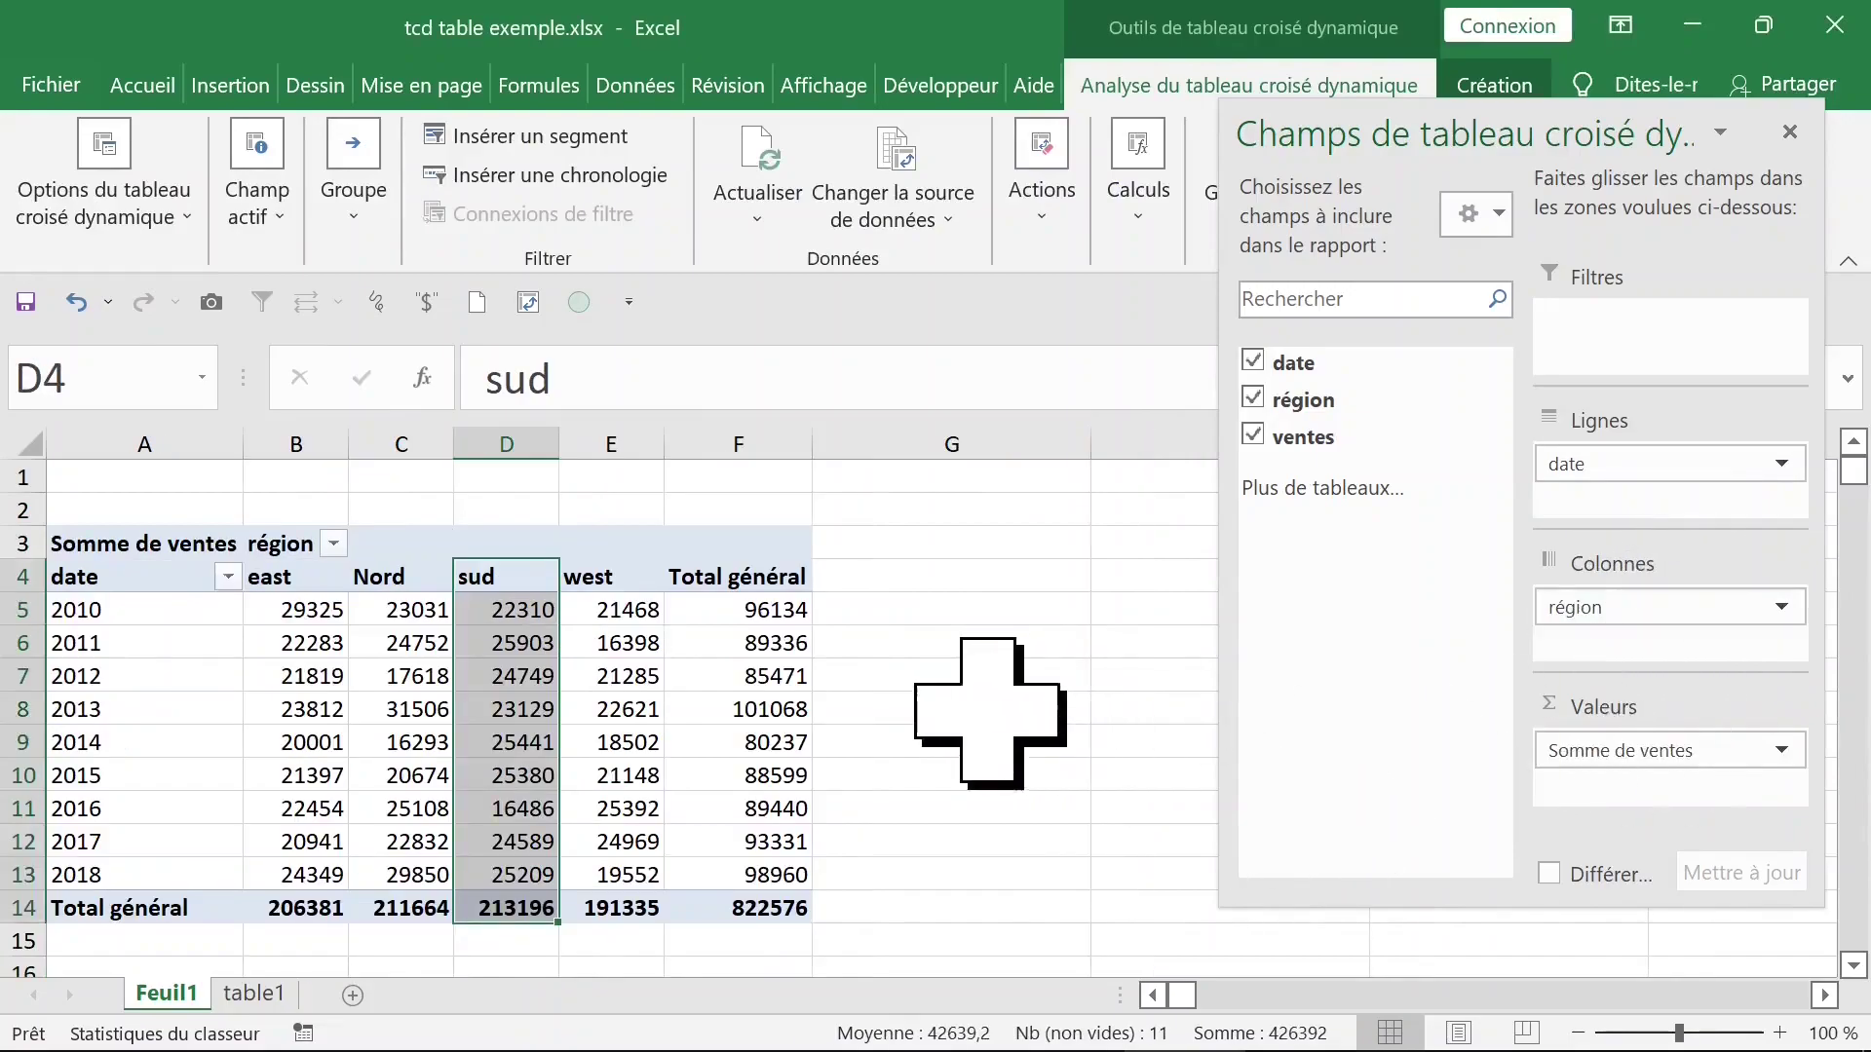
left_click(975, 680)
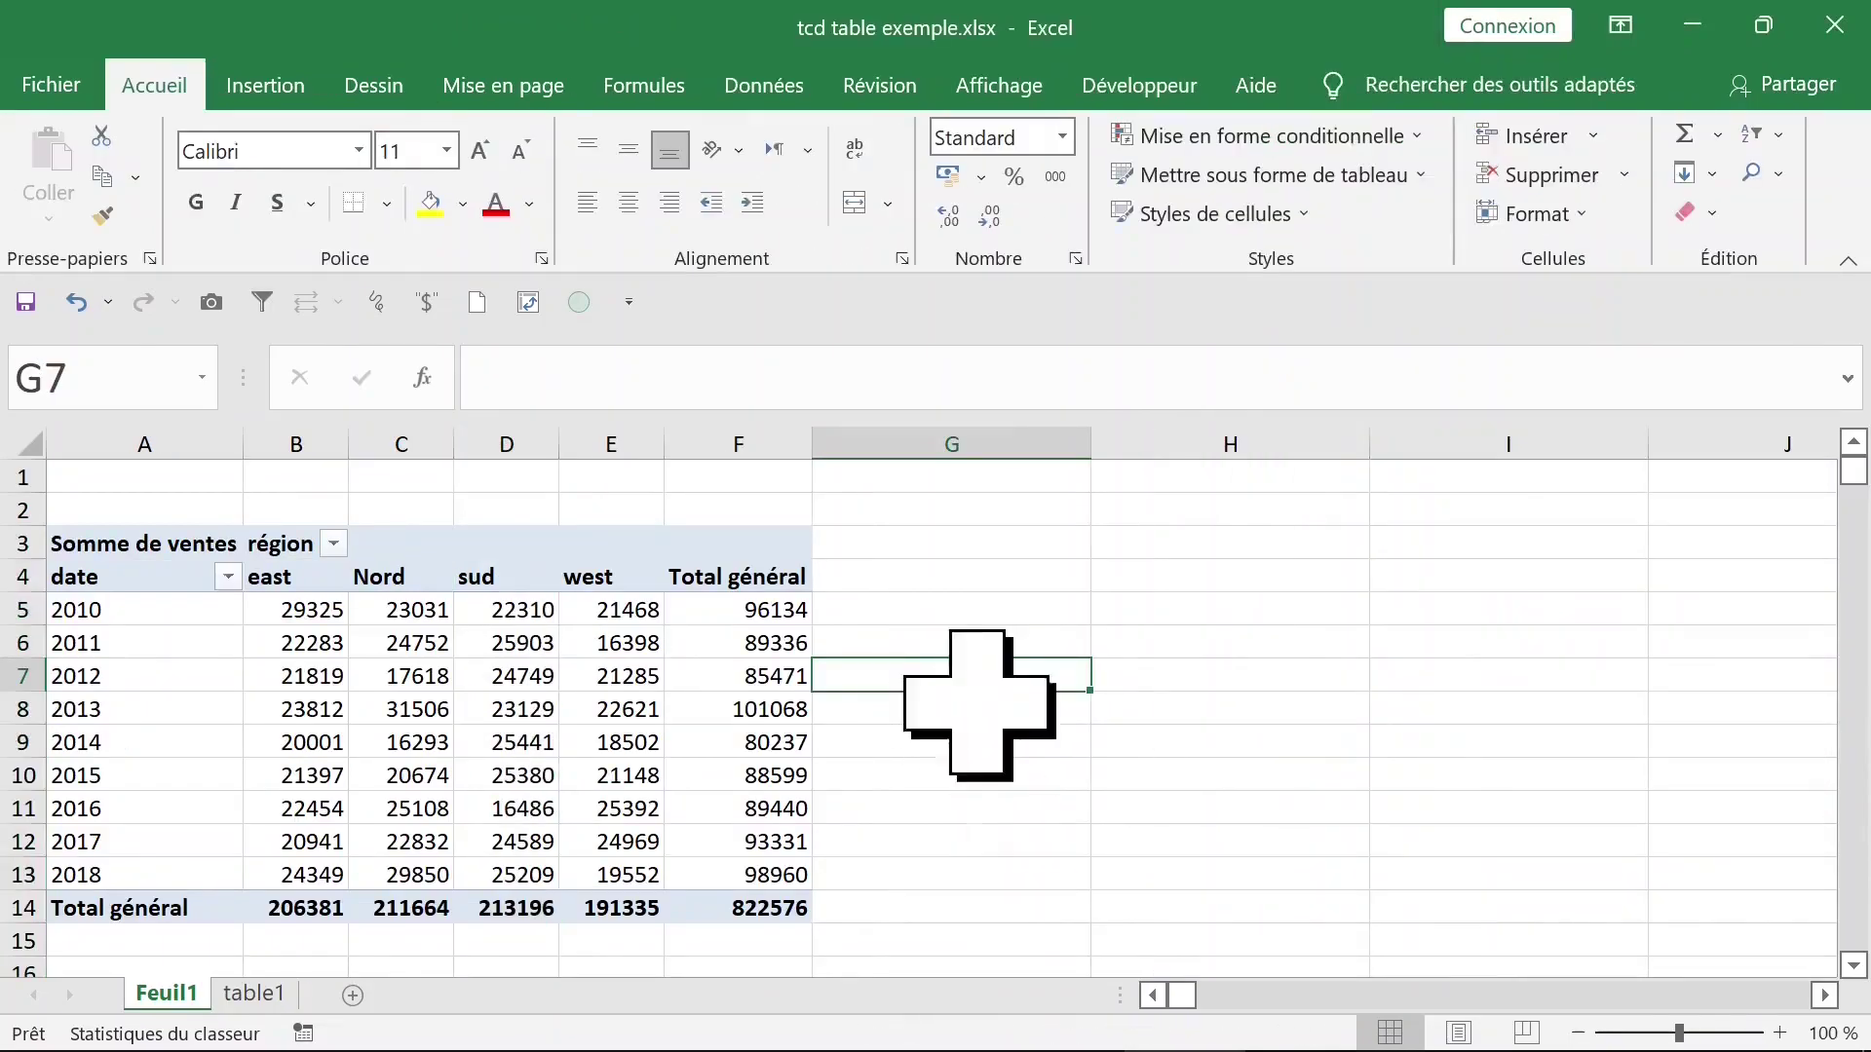
- Collapse the ribbon, switch to full-screen display and enlarge the sheet with the pivot table in view
double_click(183, 109)
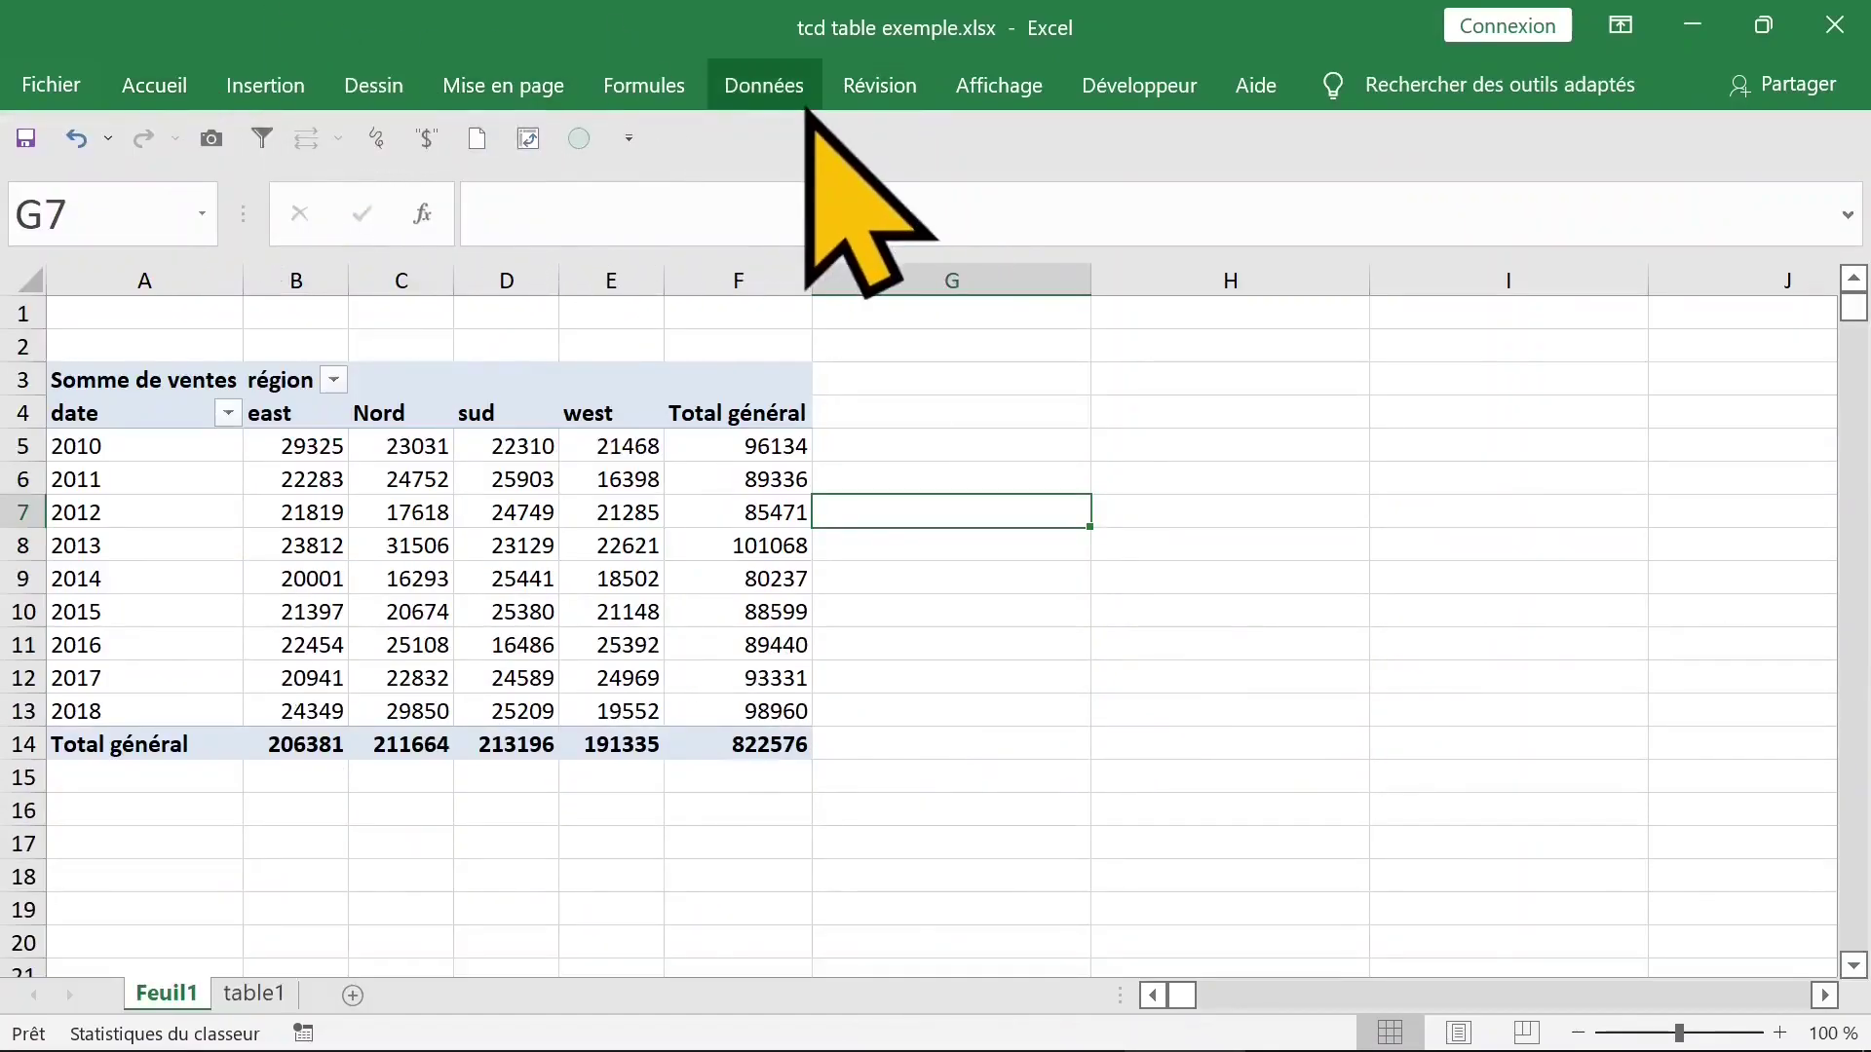
key("ctrl+shift+F1")
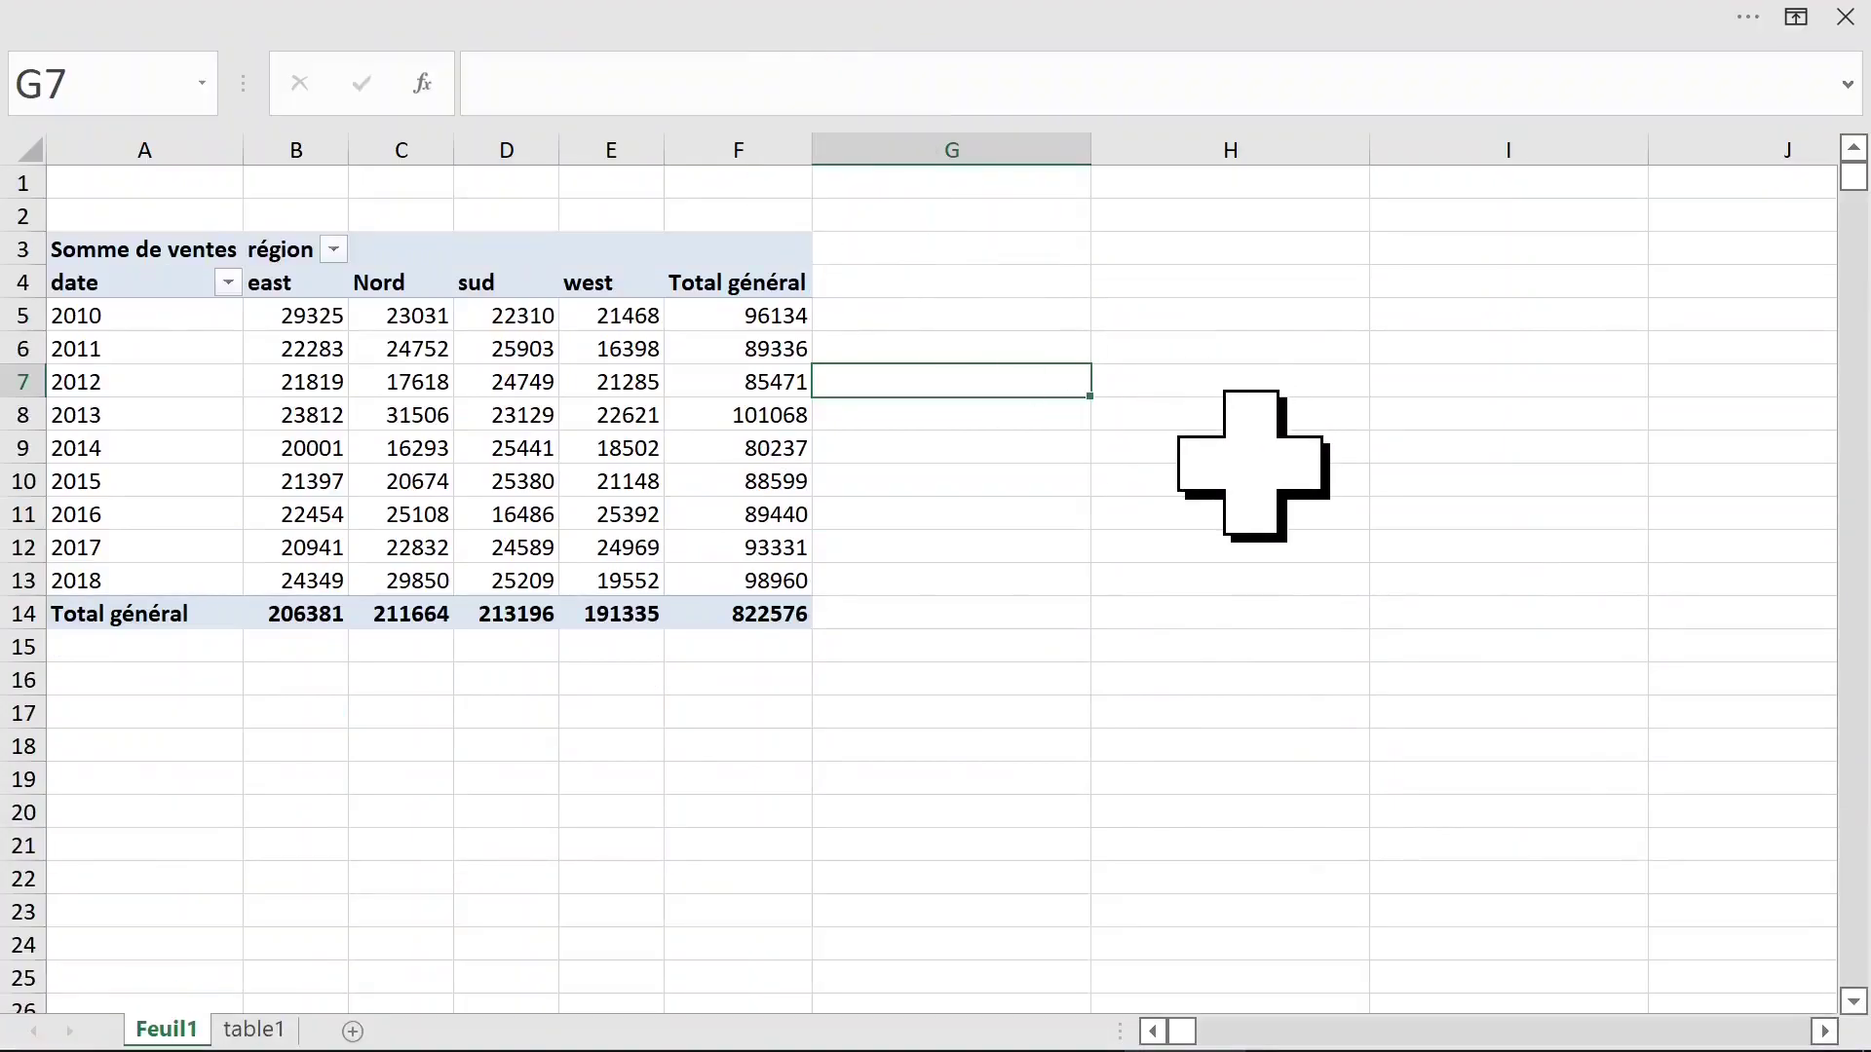
scroll(1252, 466, "up", 1, "ctrl")
scroll(1252, 466, "up", 1, "ctrl")
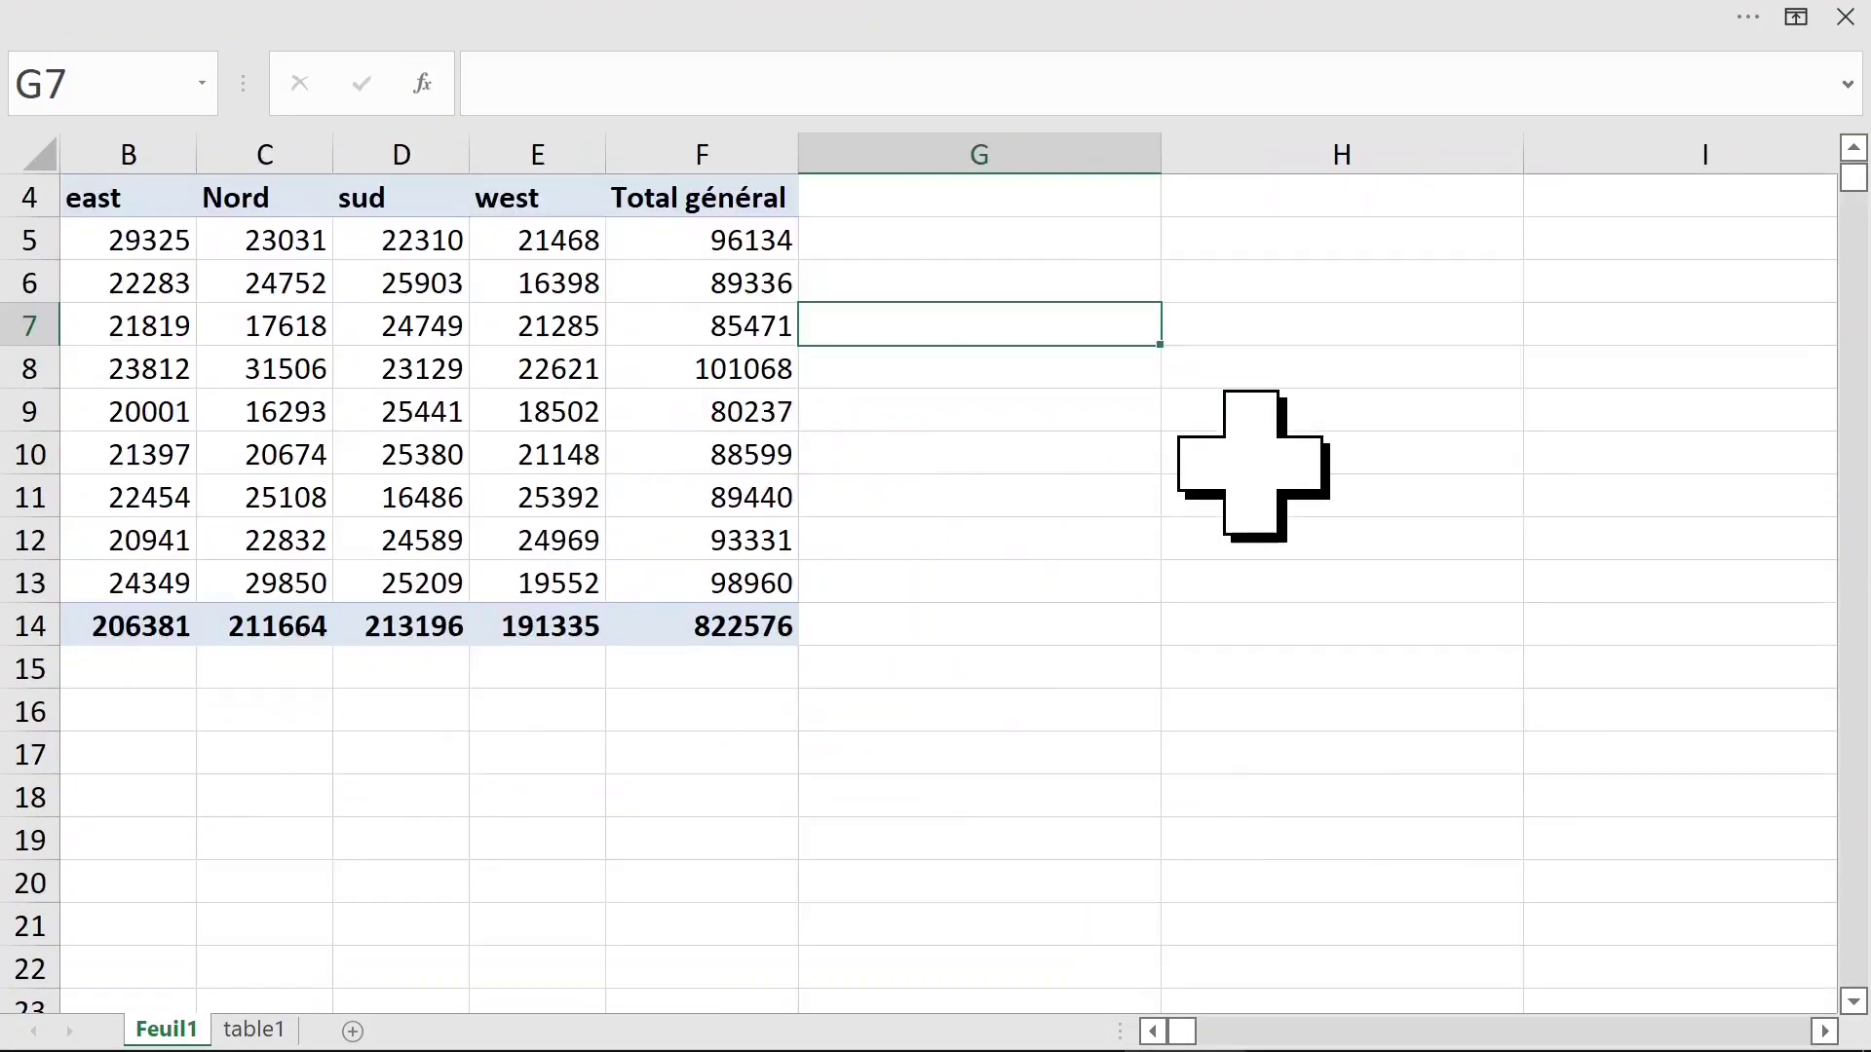
scroll(1252, 466, "up", 1, "ctrl")
left_click(736, 482)
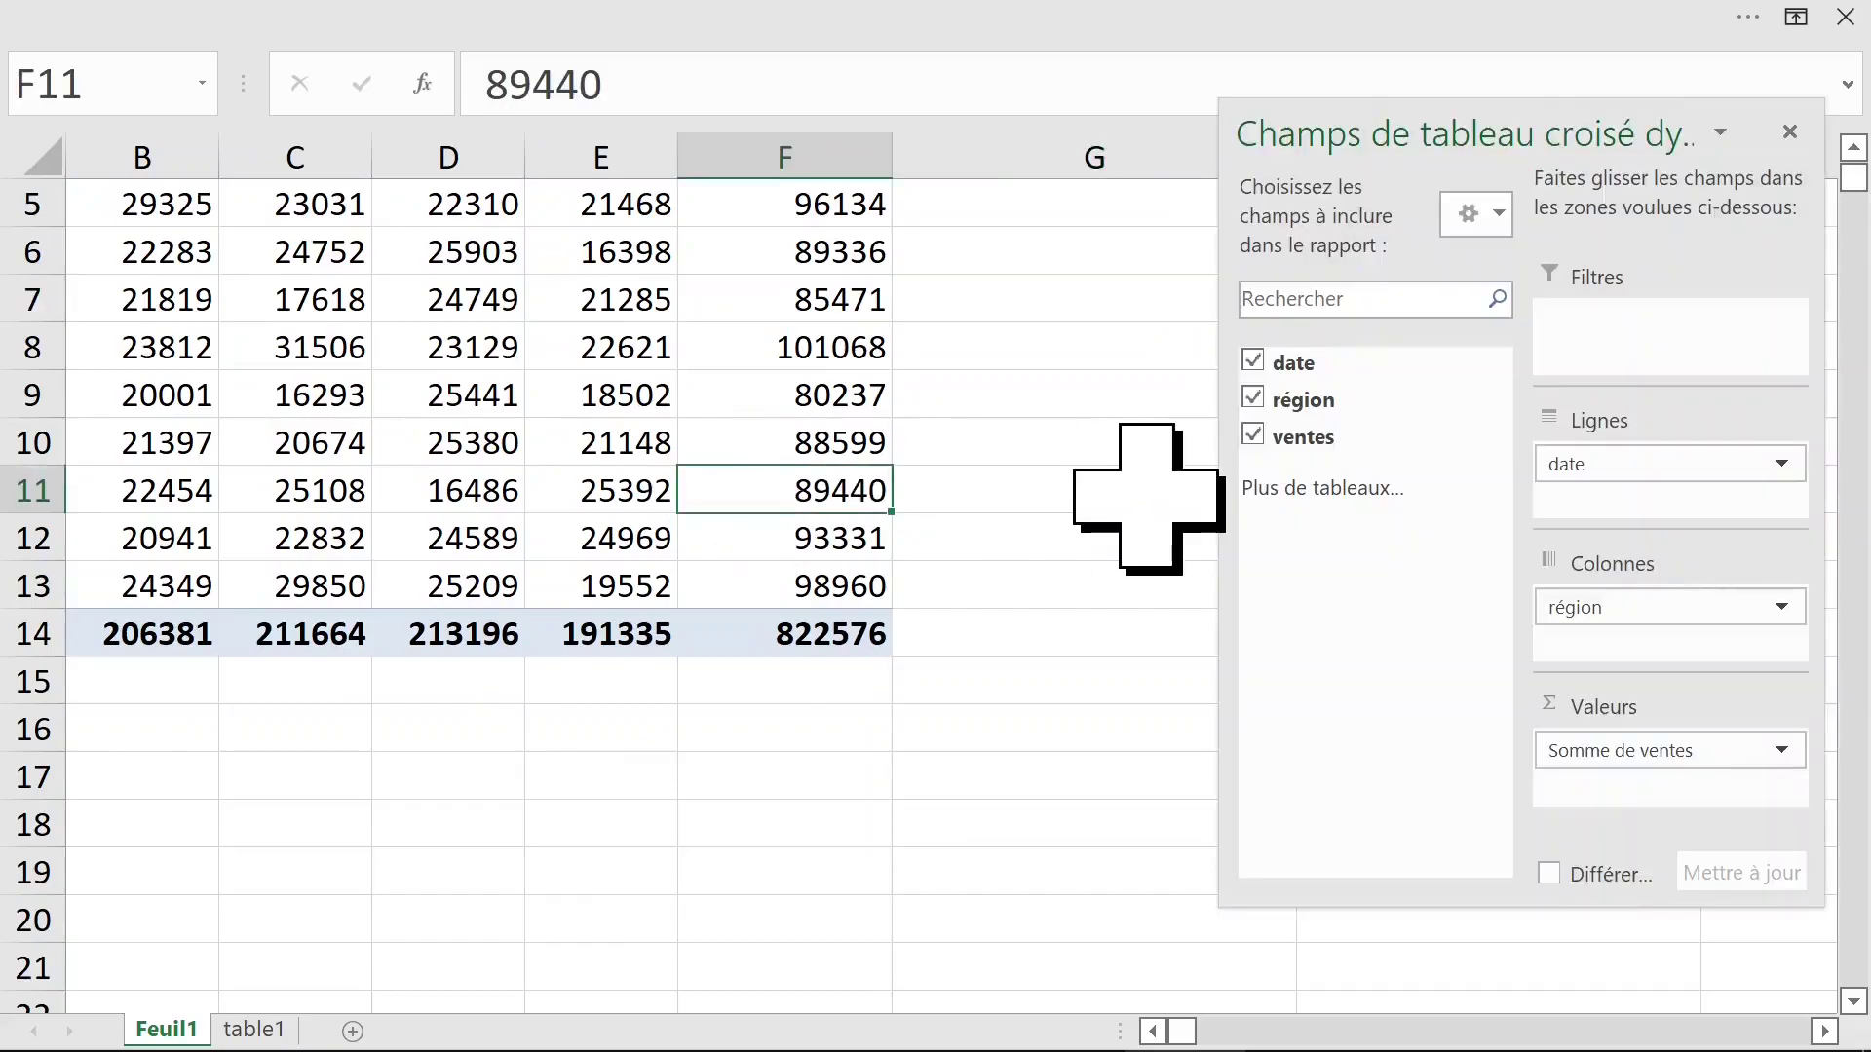
key("ctrl+Home")
left_click(916, 877)
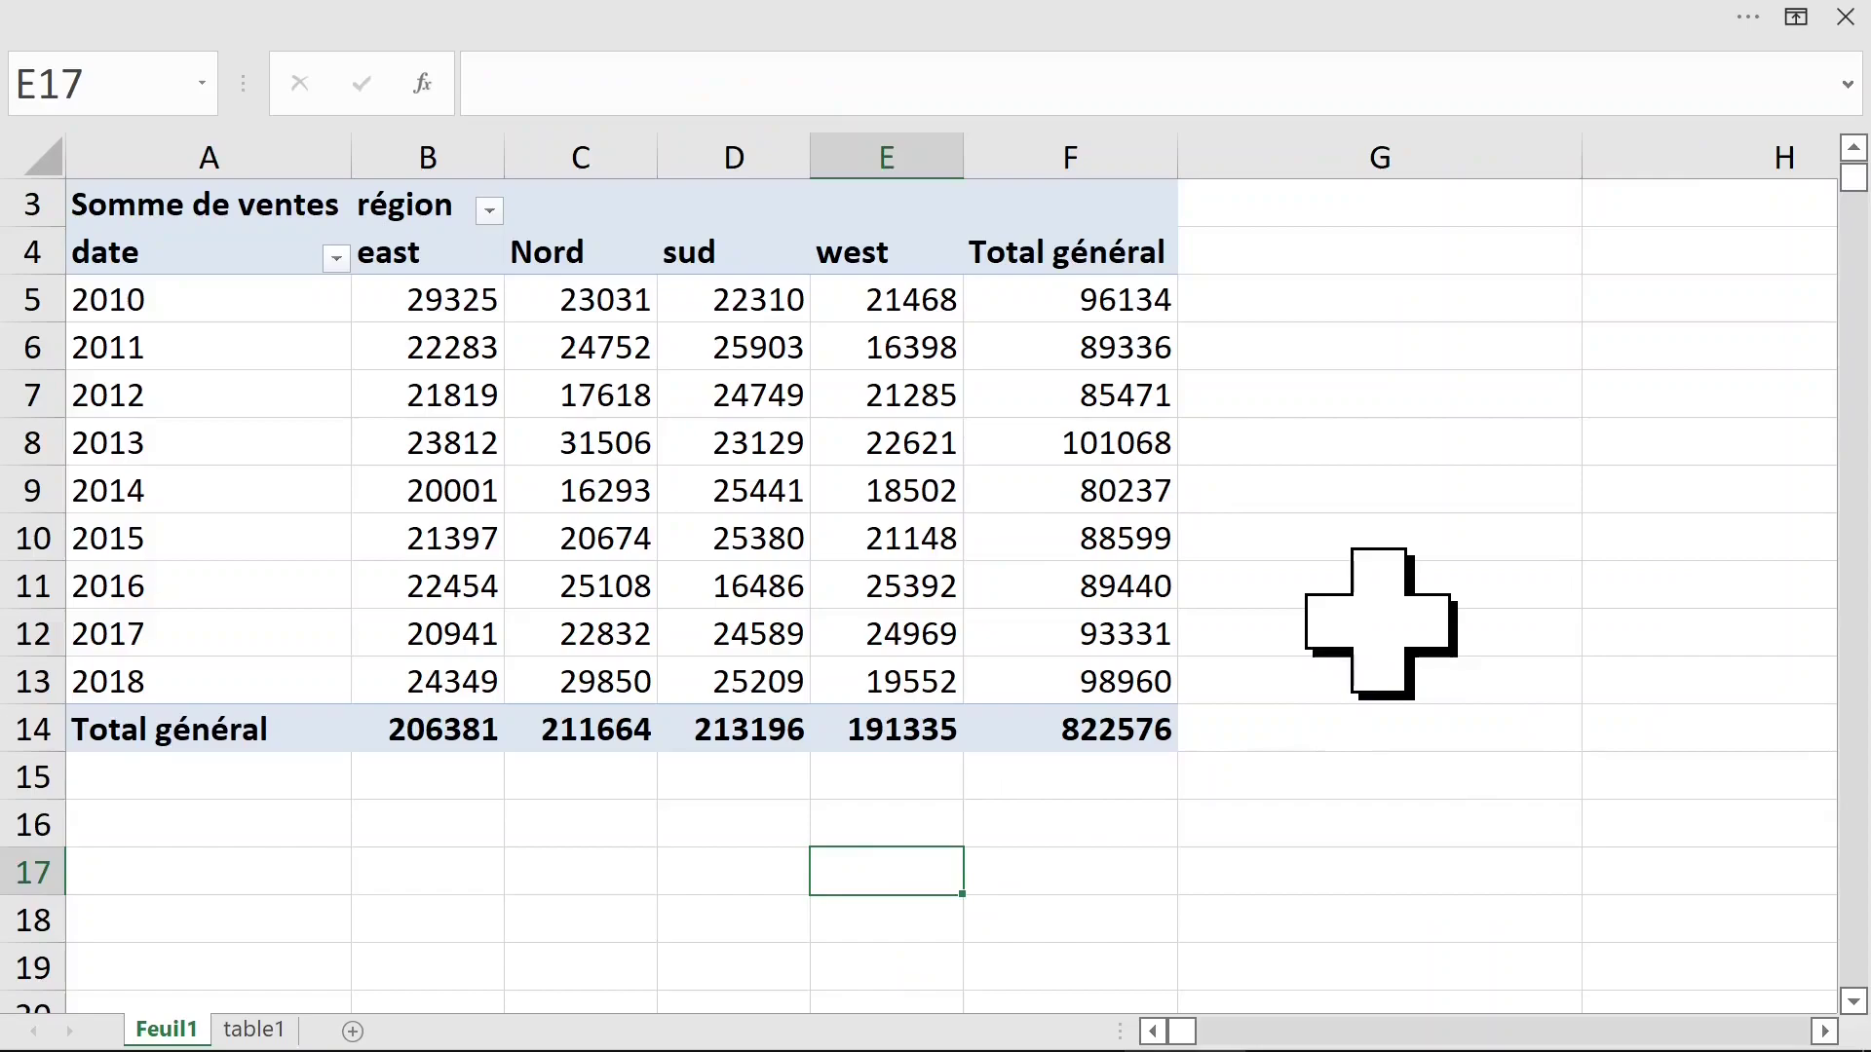
- Examine the pivot table's years in rows, régions in columns and the ventes values at their intersections
left_click_drag(272, 293, 282, 683)
left_click(543, 293)
left_click(875, 310)
left_click(829, 588)
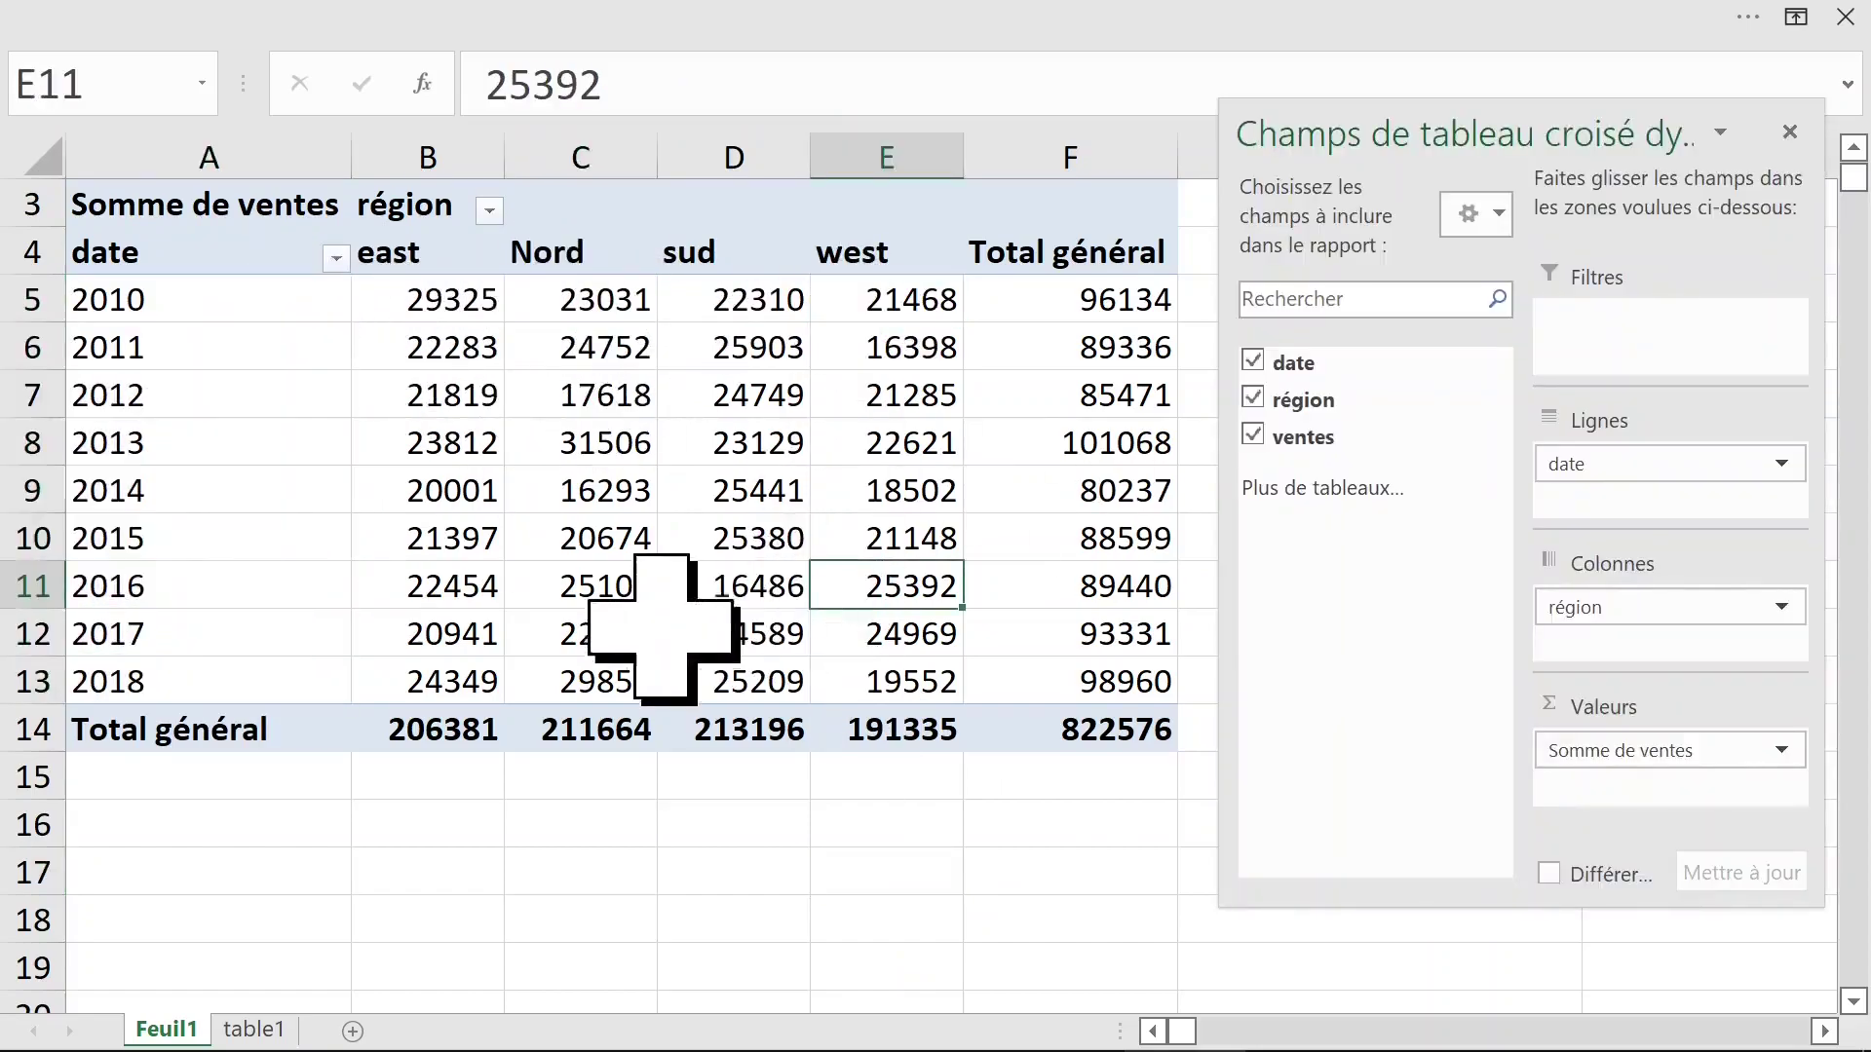
left_click(536, 633)
mouse_move(535, 632)
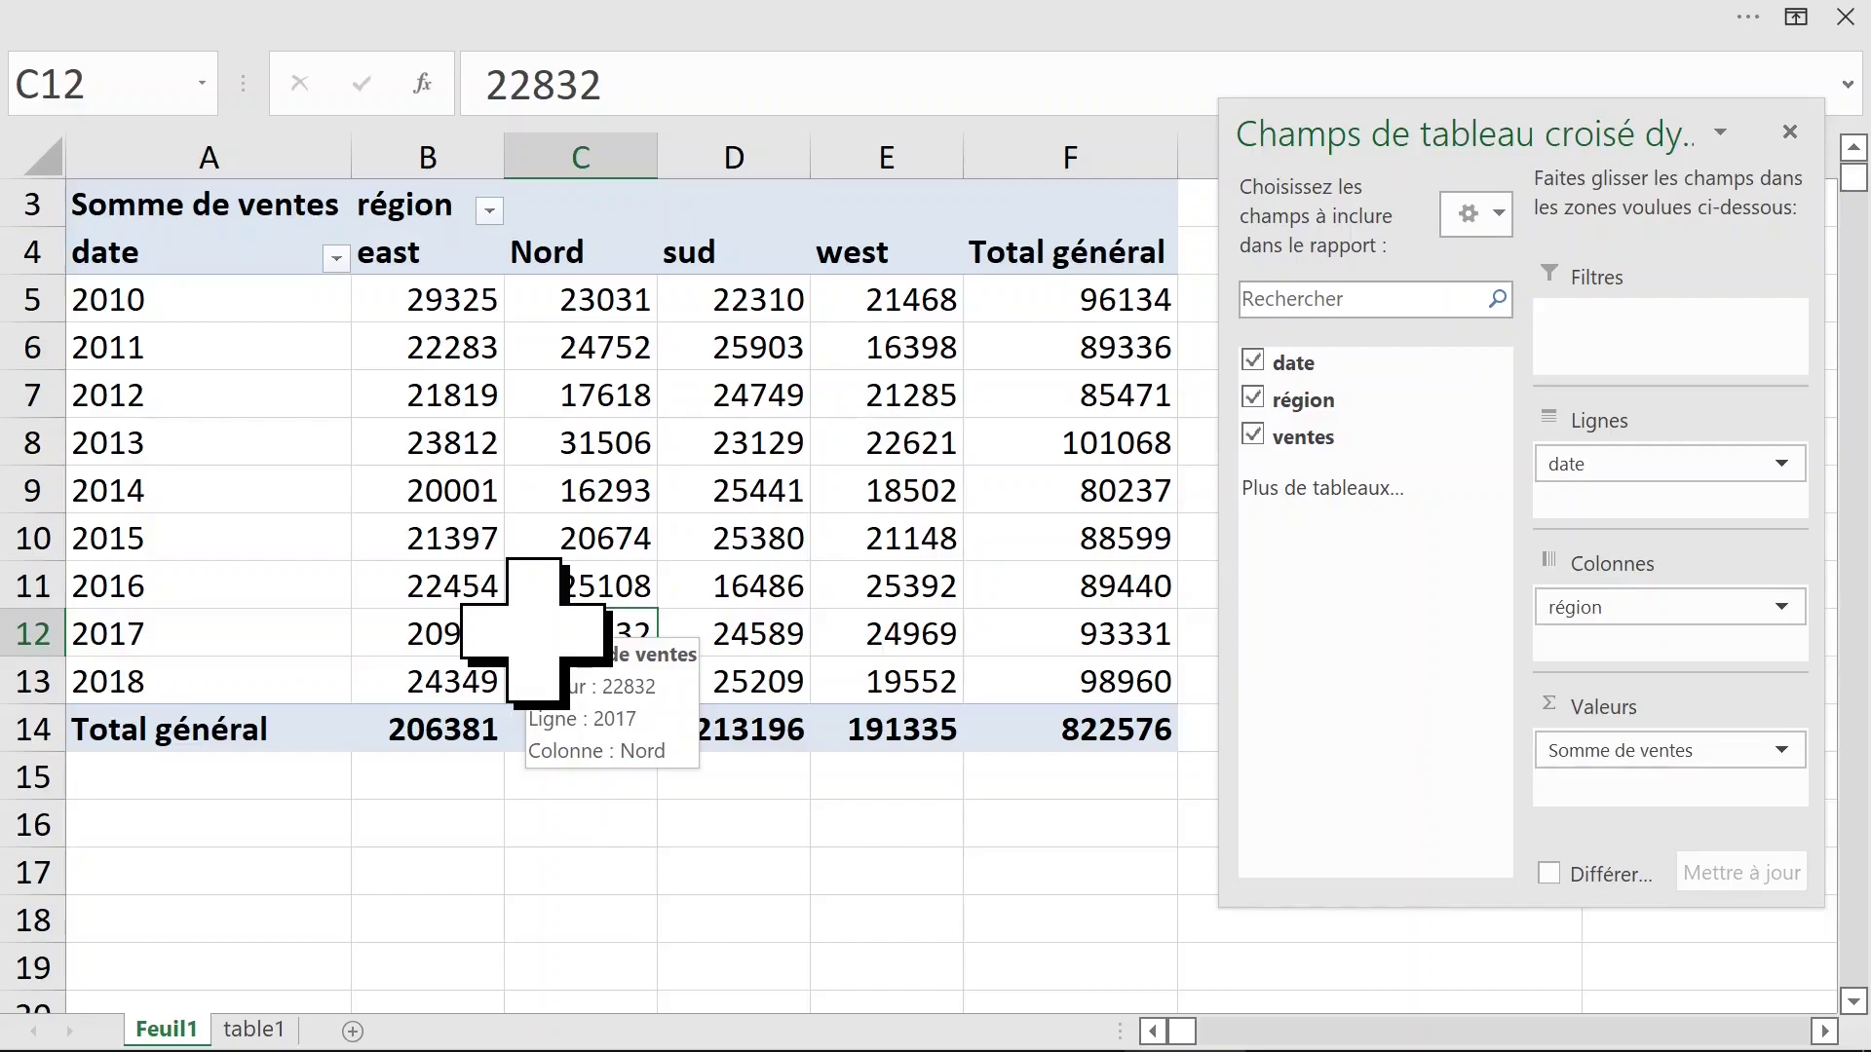
left_click(627, 485)
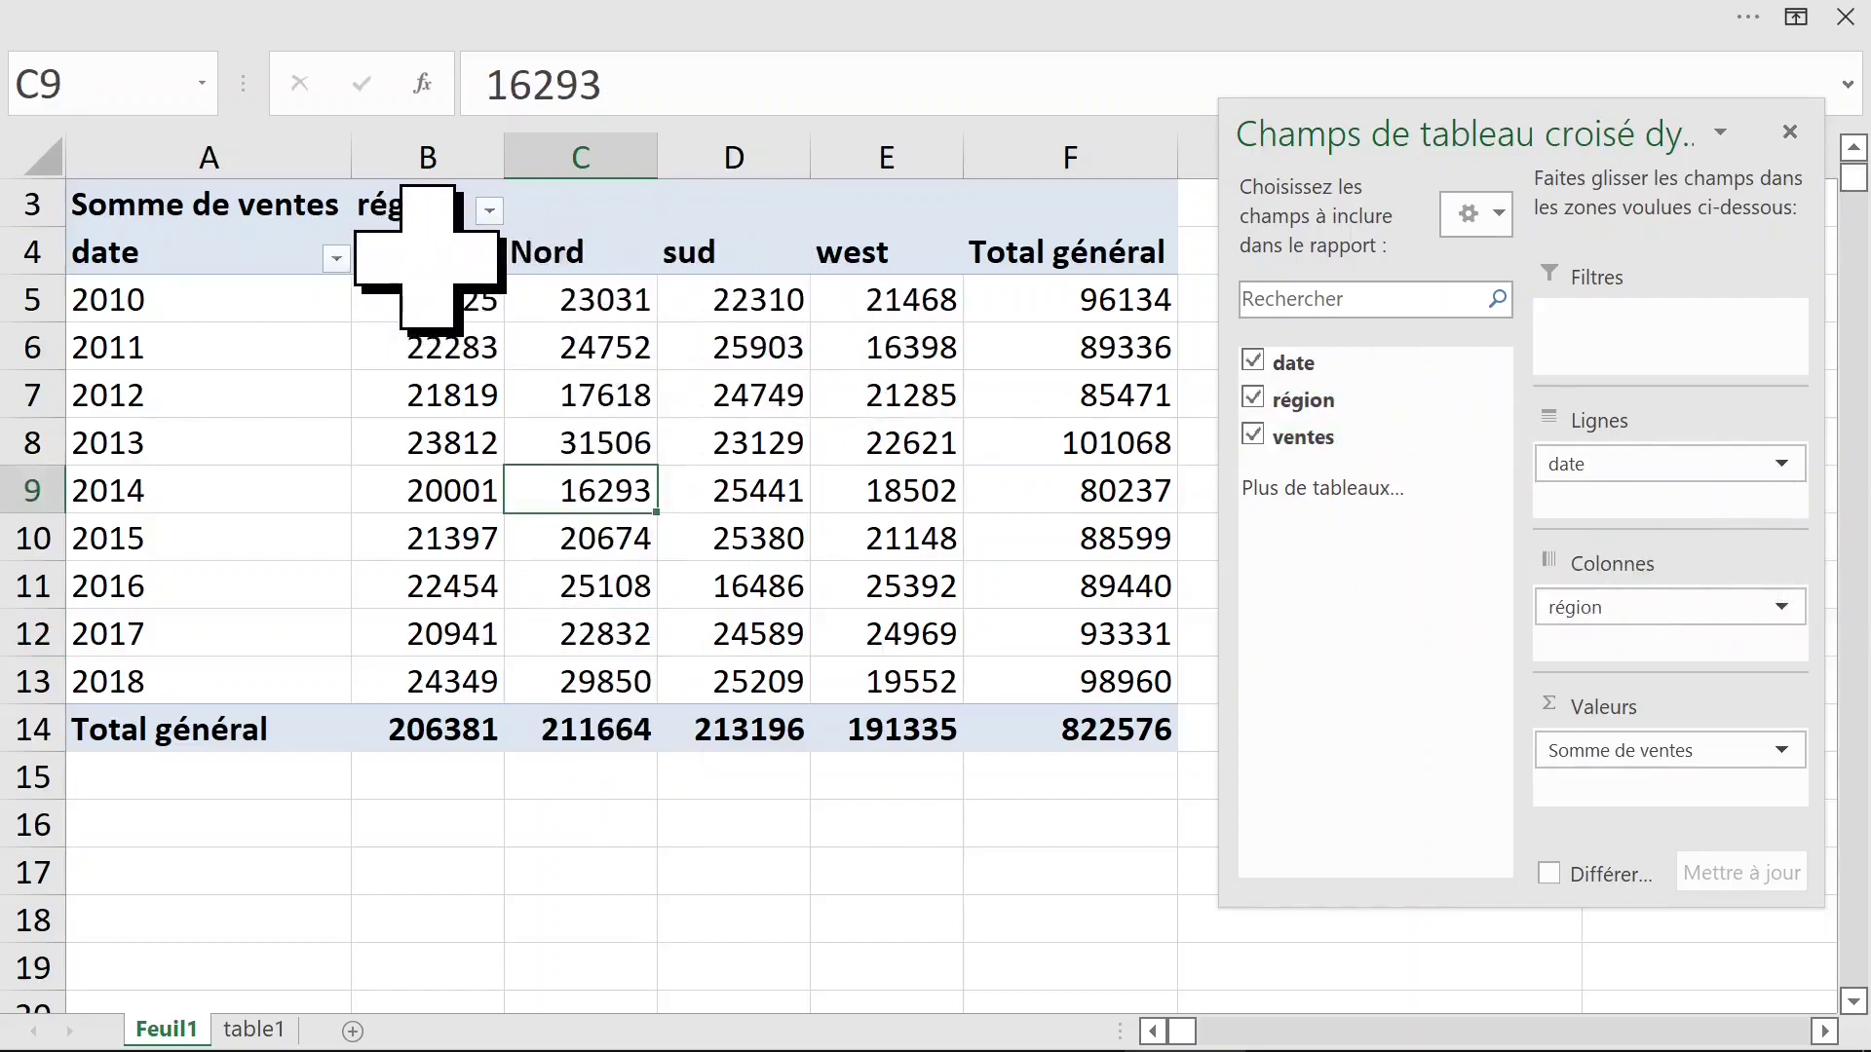
left_click_drag(472, 252, 830, 273)
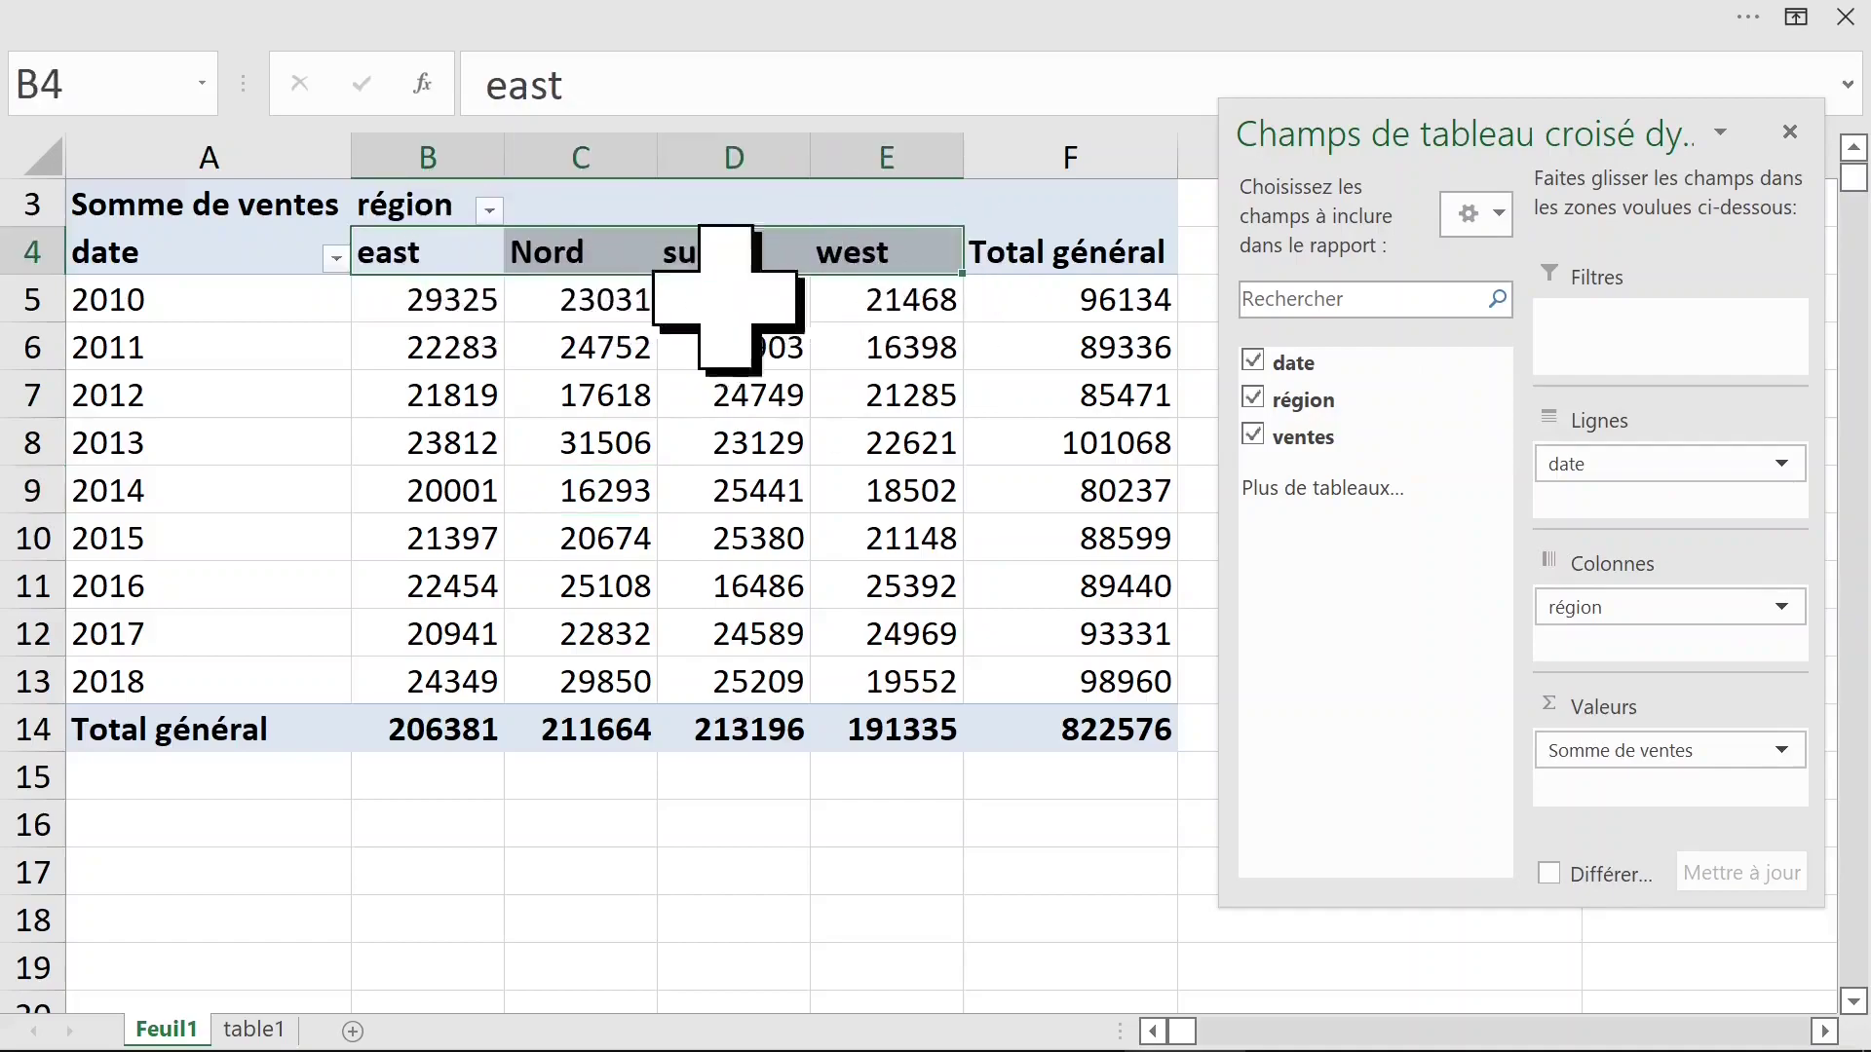
left_click(86, 446)
left_click(618, 228)
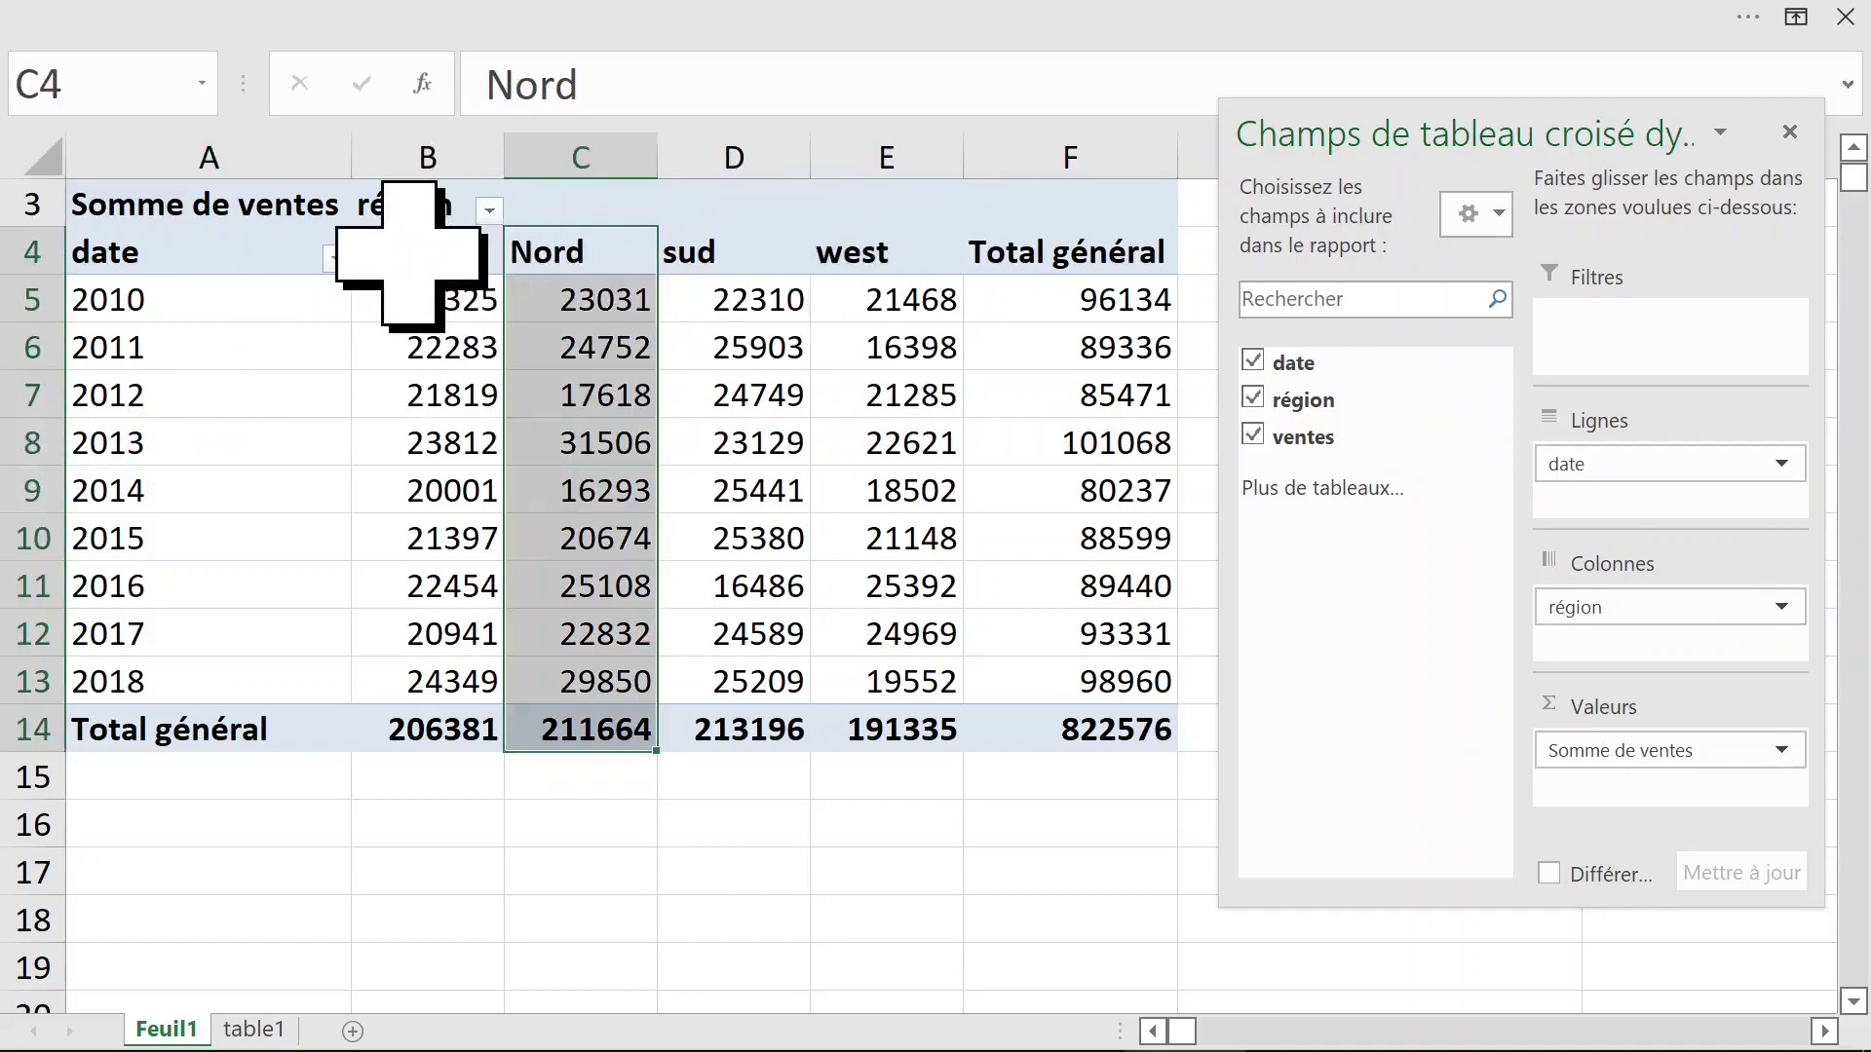
left_click(777, 450)
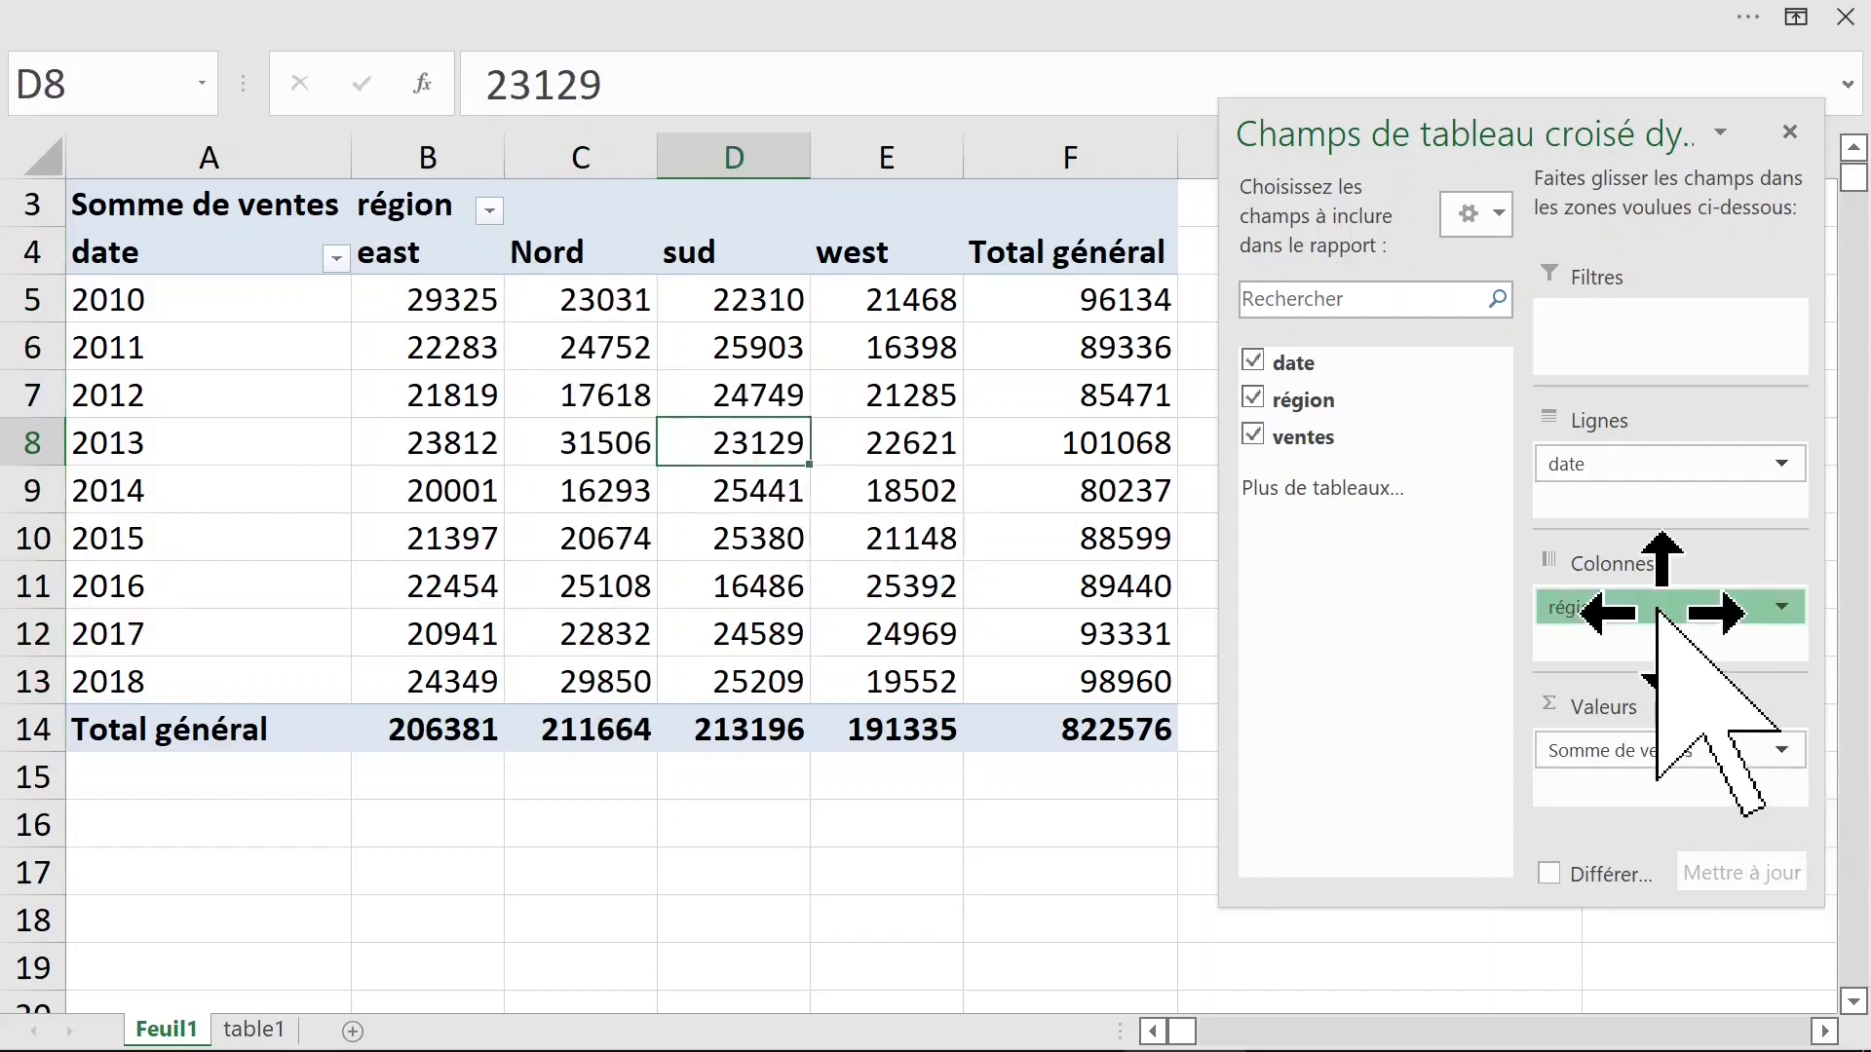
- Swap the pivot table's layout so that région is in the rows and date is in the columns
left_click_drag(1657, 611, 1686, 568)
left_click_drag(1691, 485, 1650, 522)
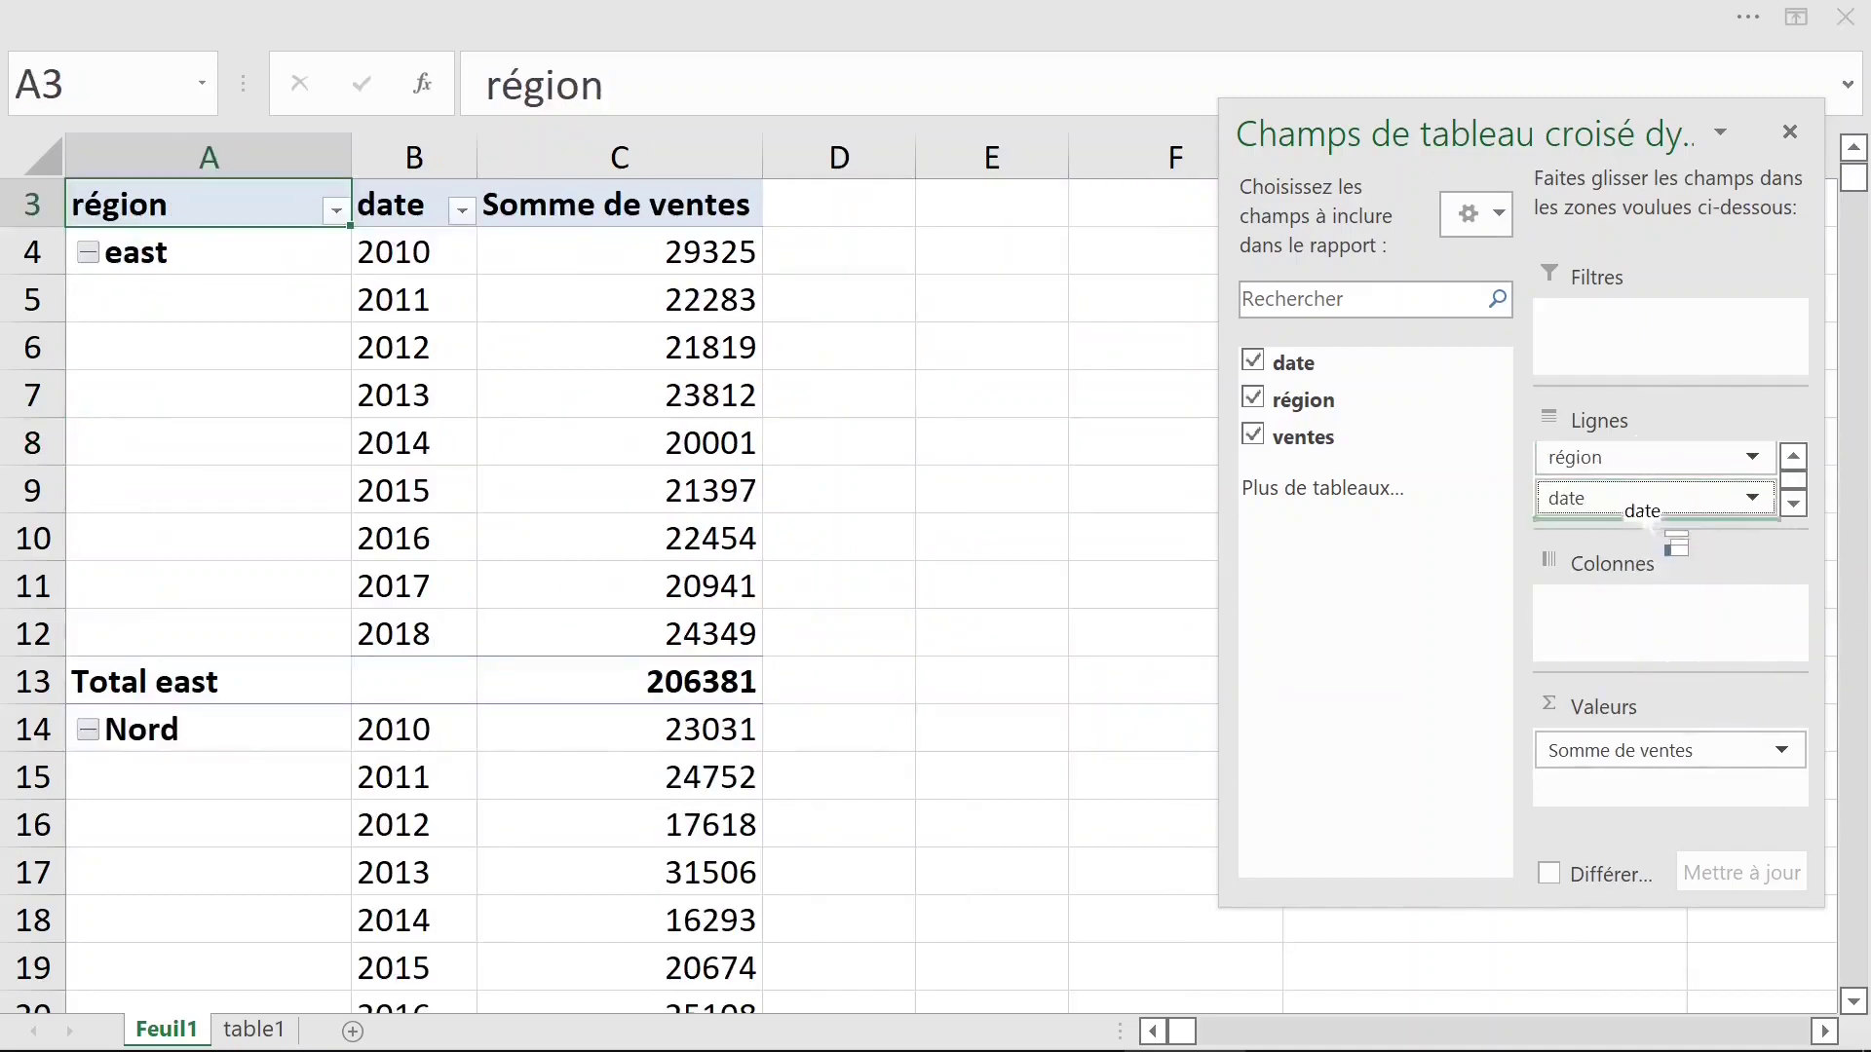
left_click_drag(1673, 655, 1656, 629)
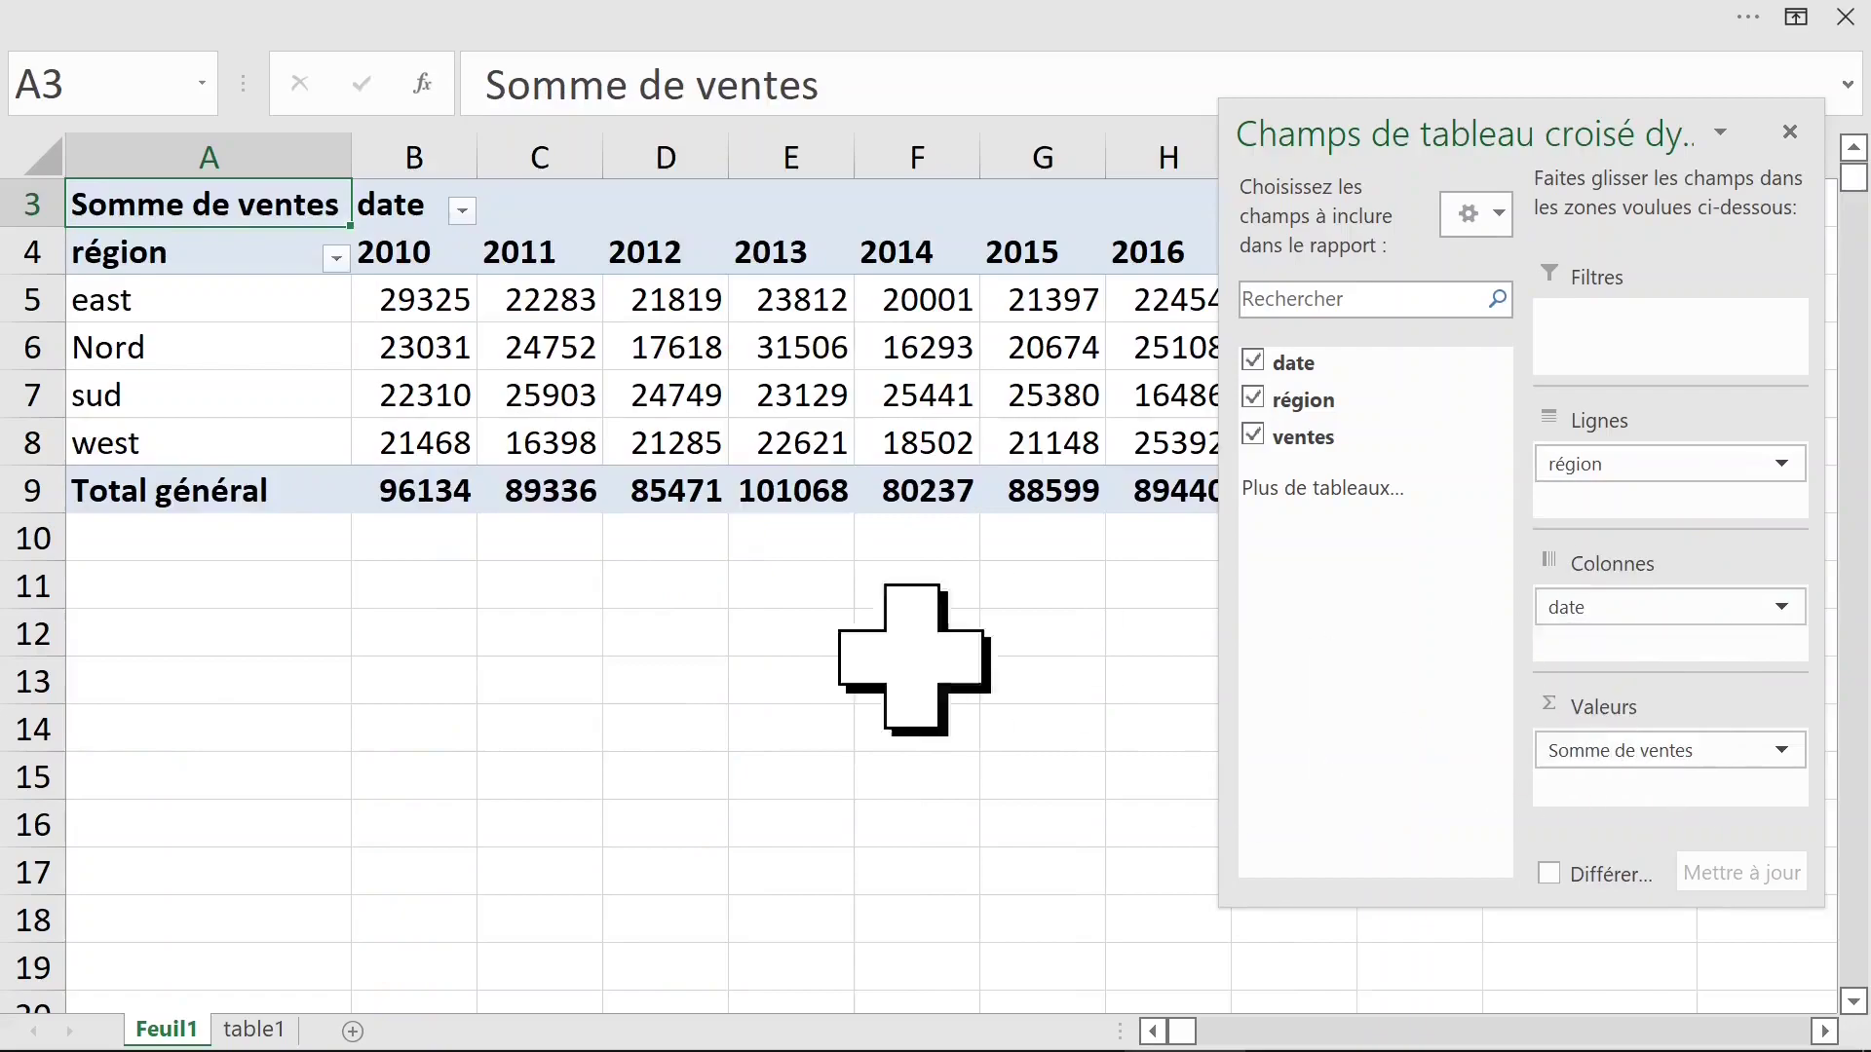
left_click(666, 680)
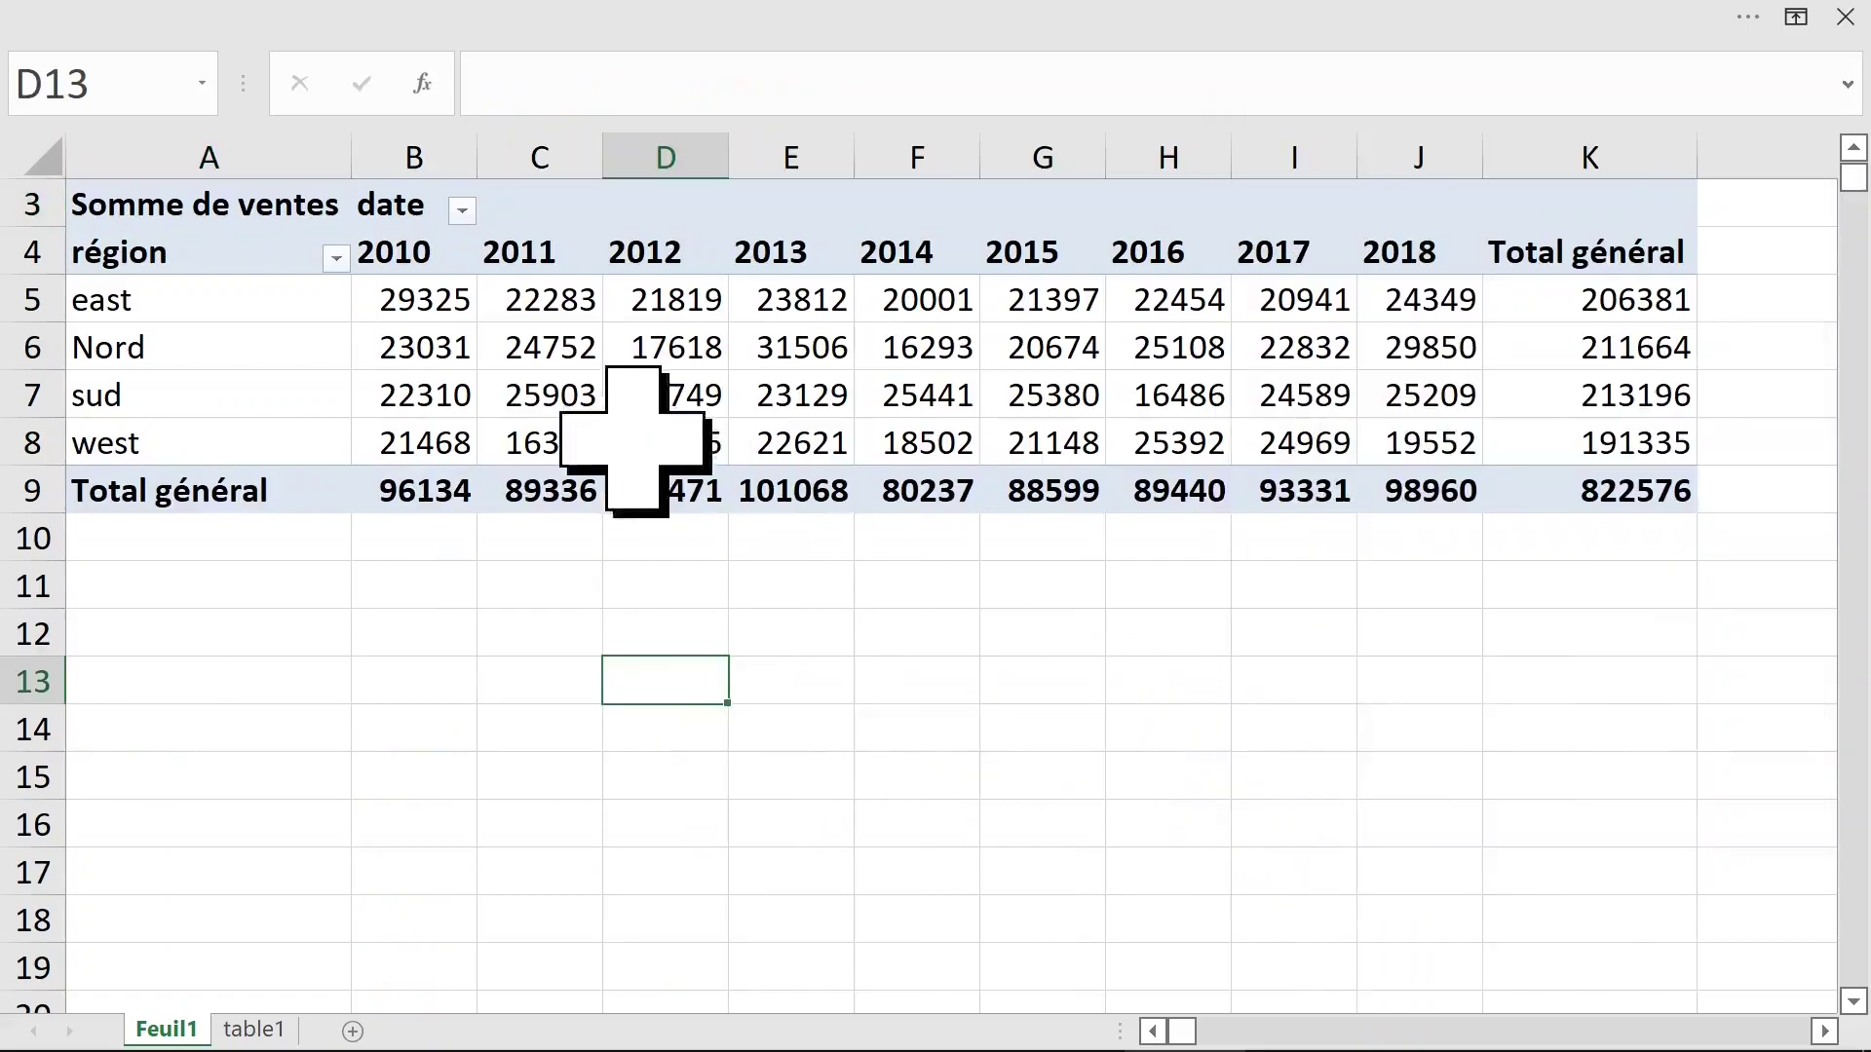
- Format the pivot table's ventes values as Nombre with 2 decimals and a thousands separator
left_click(430, 346)
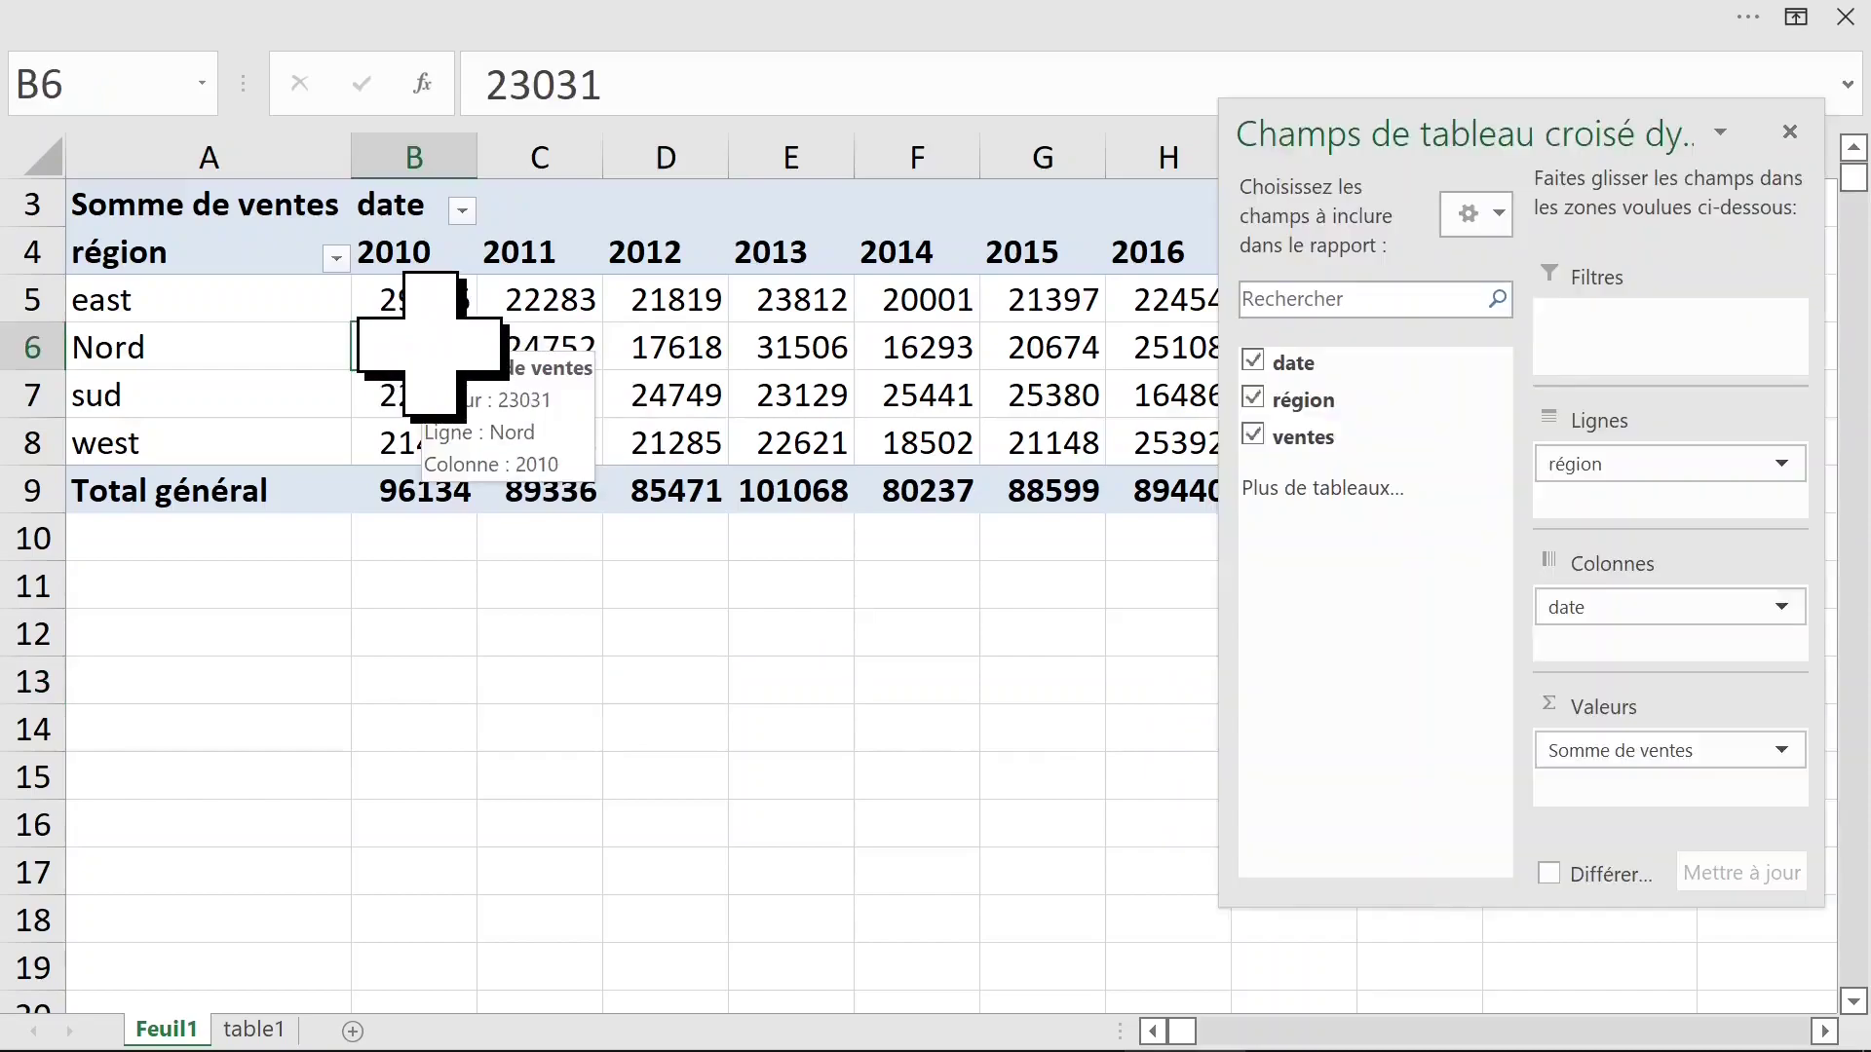
right_click(436, 347)
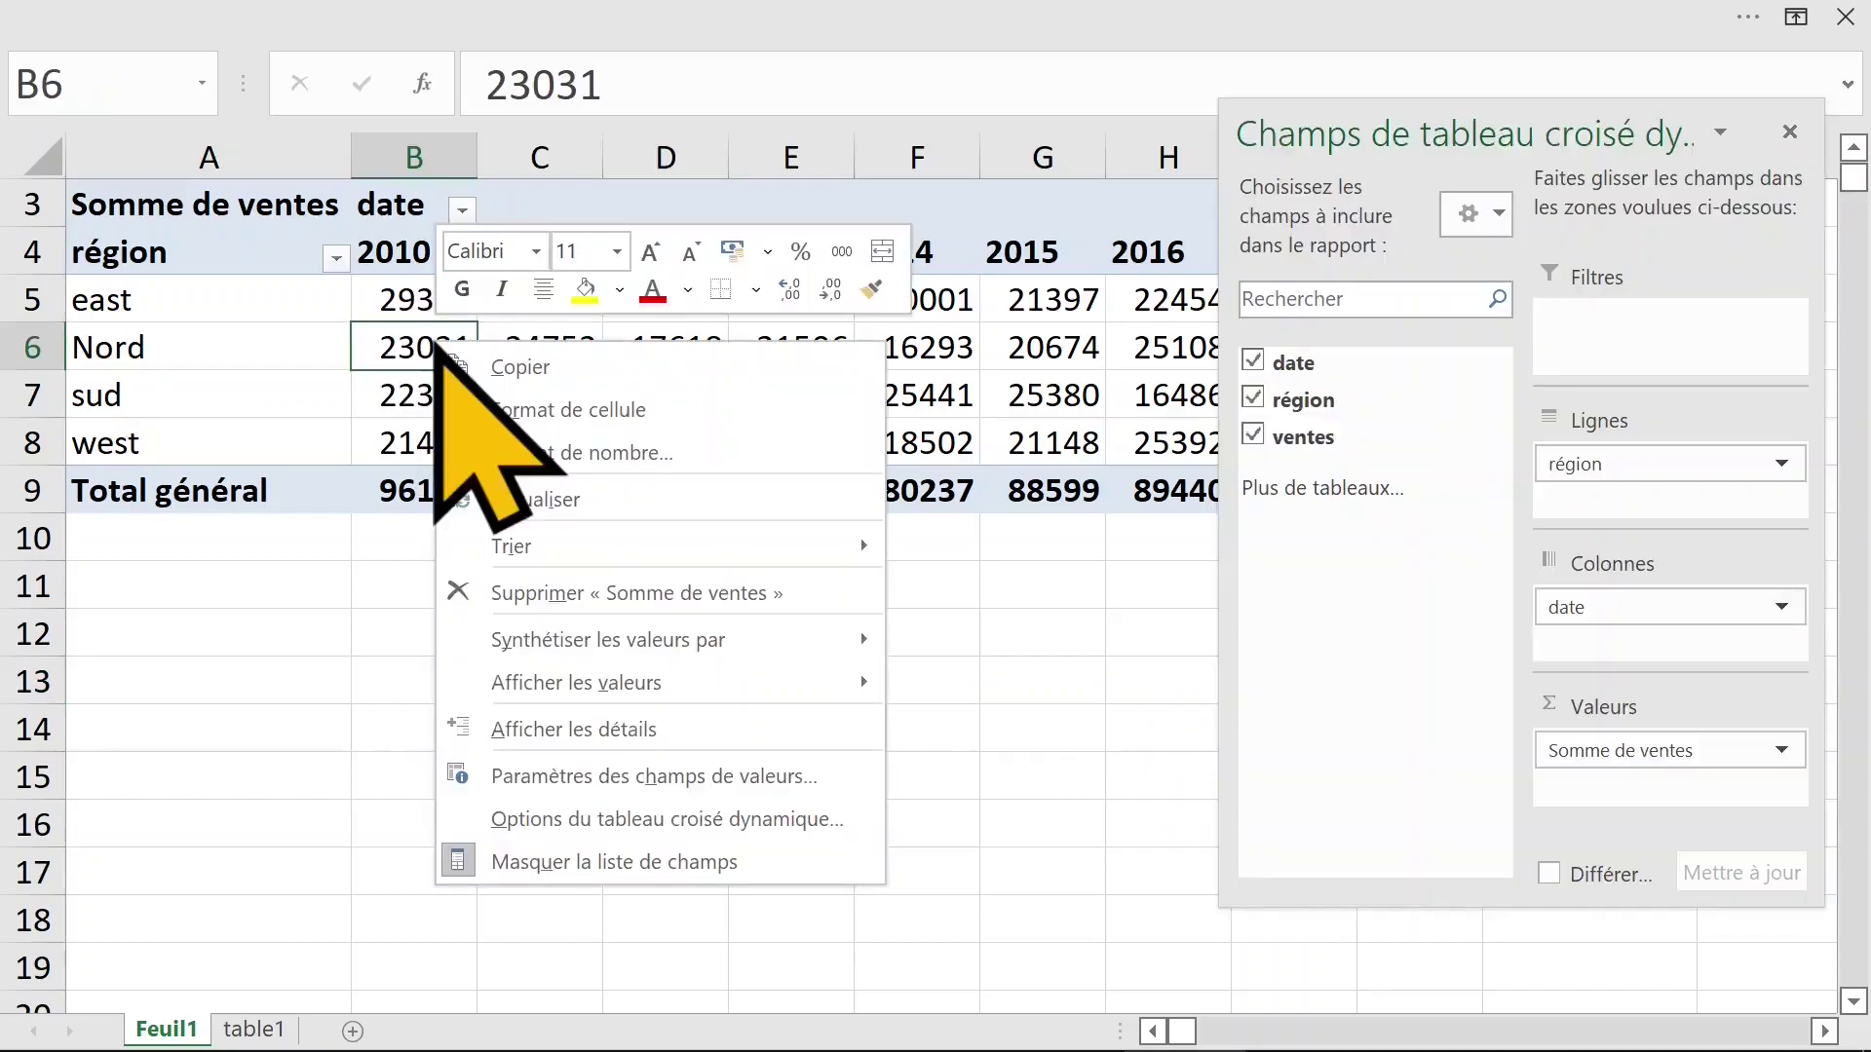
left_click(731, 456)
left_click(329, 188)
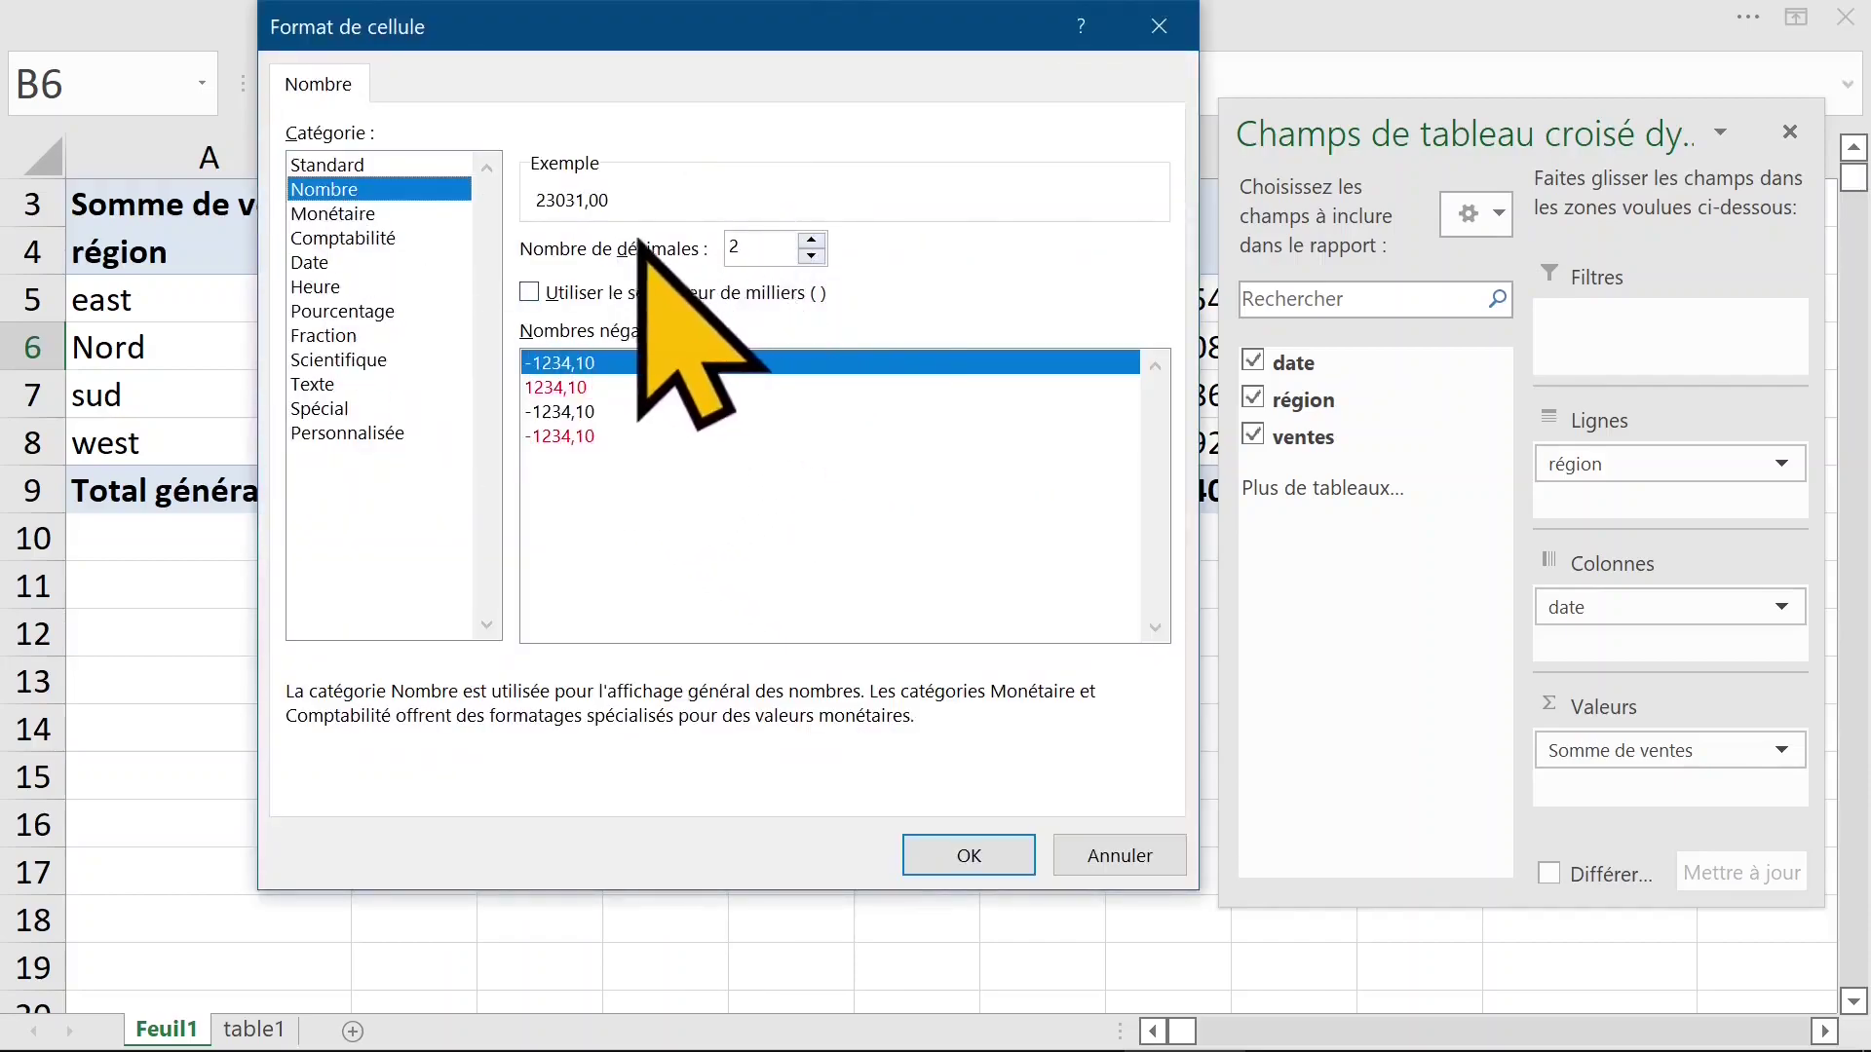
left_click(651, 295)
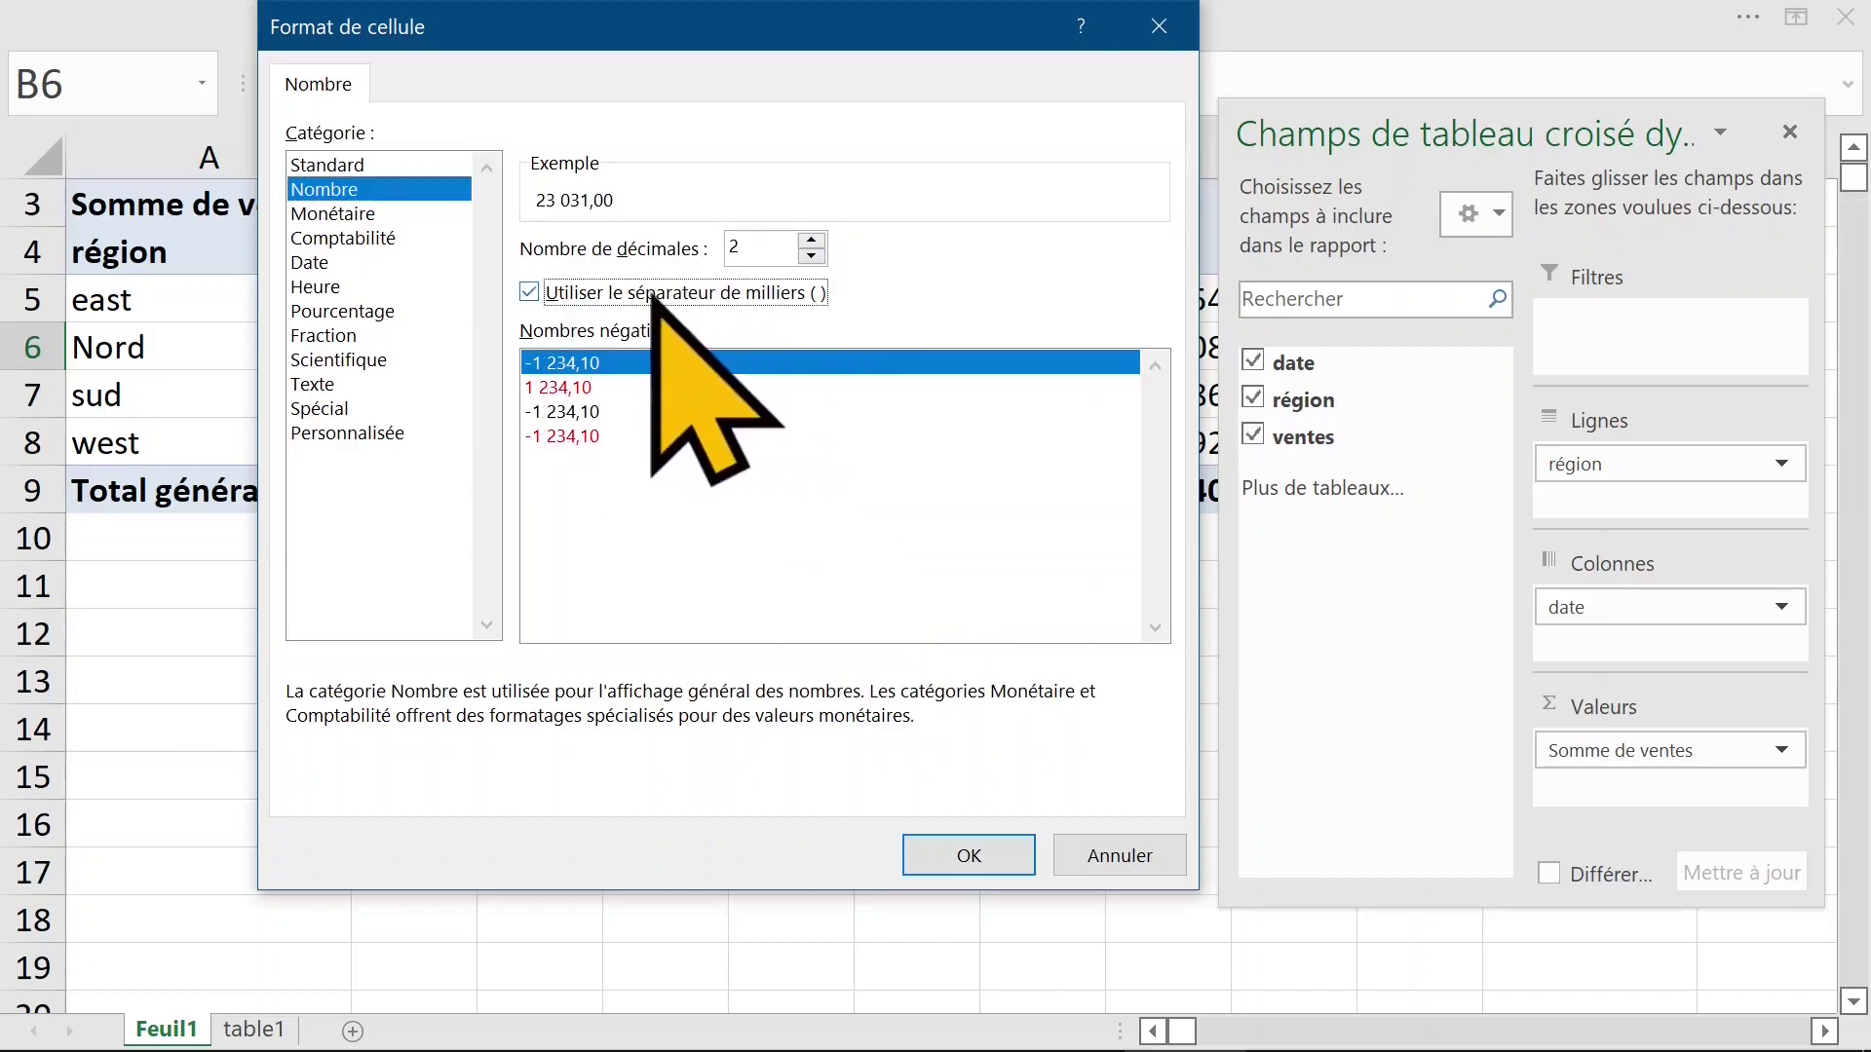
left_click(969, 856)
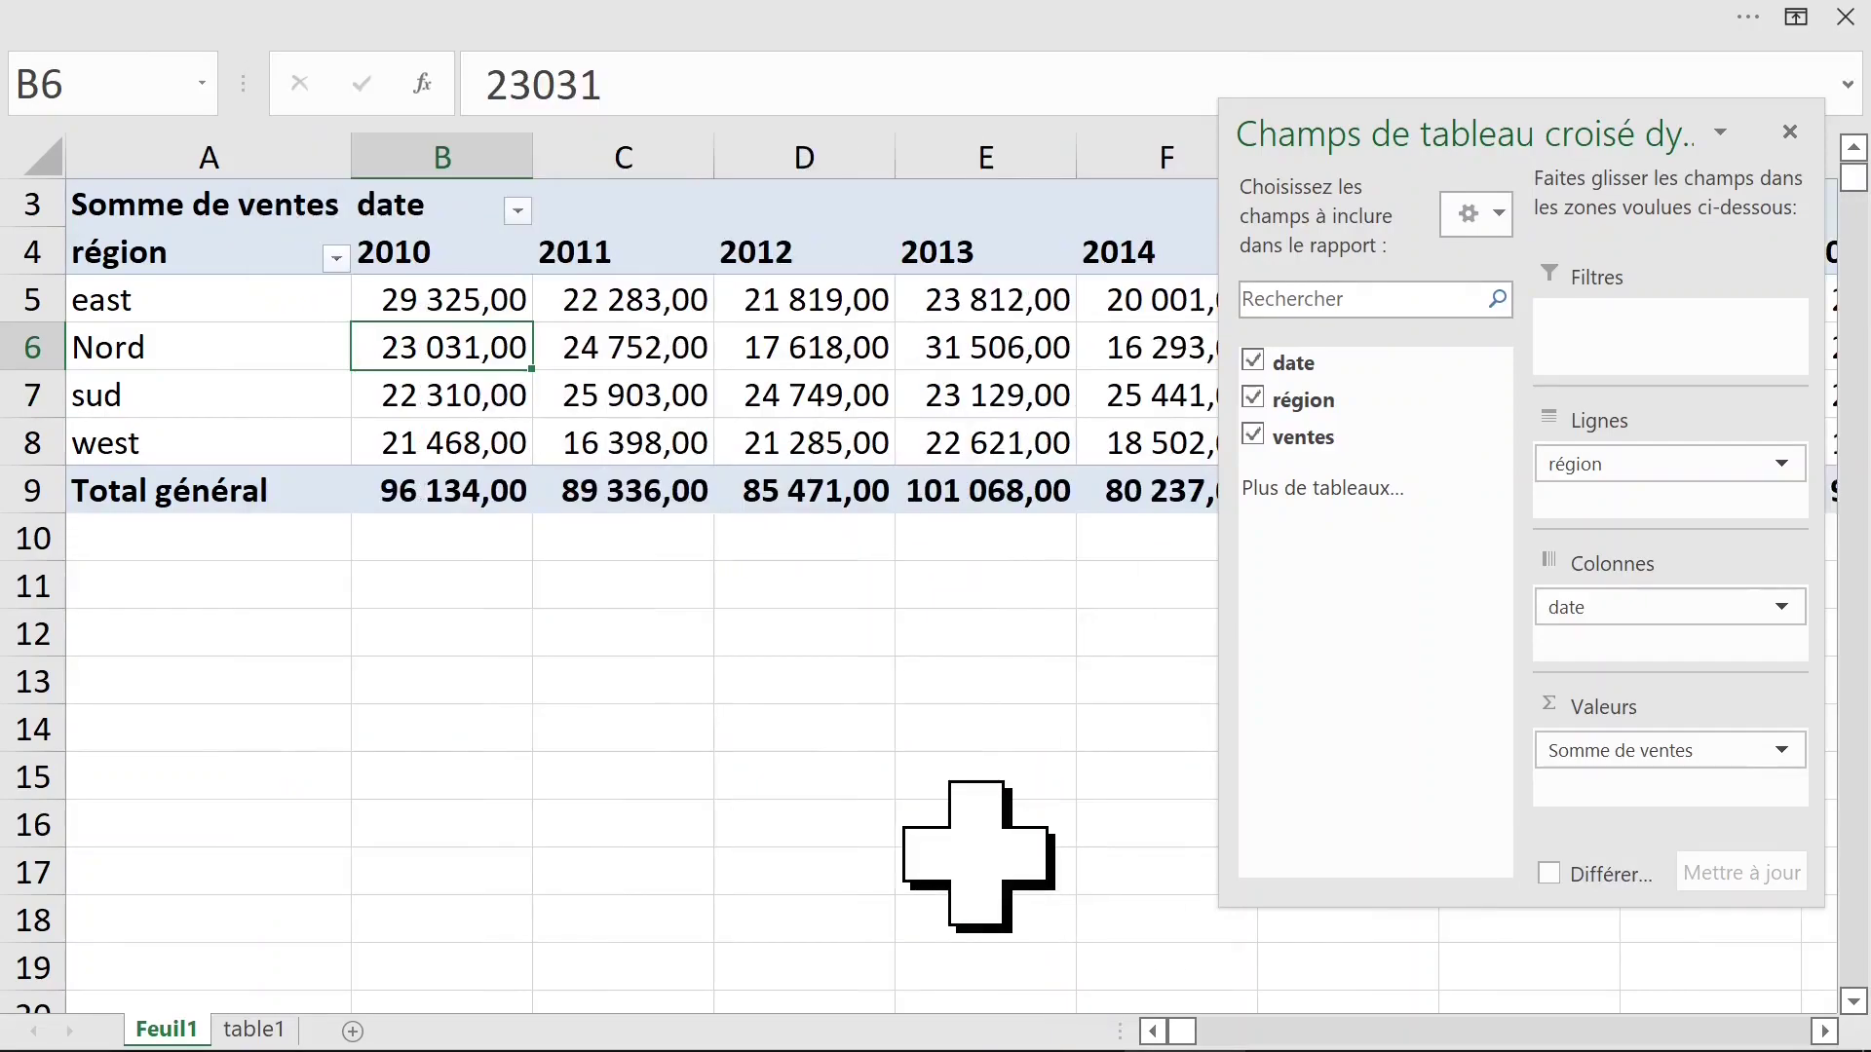
left_click(601, 684)
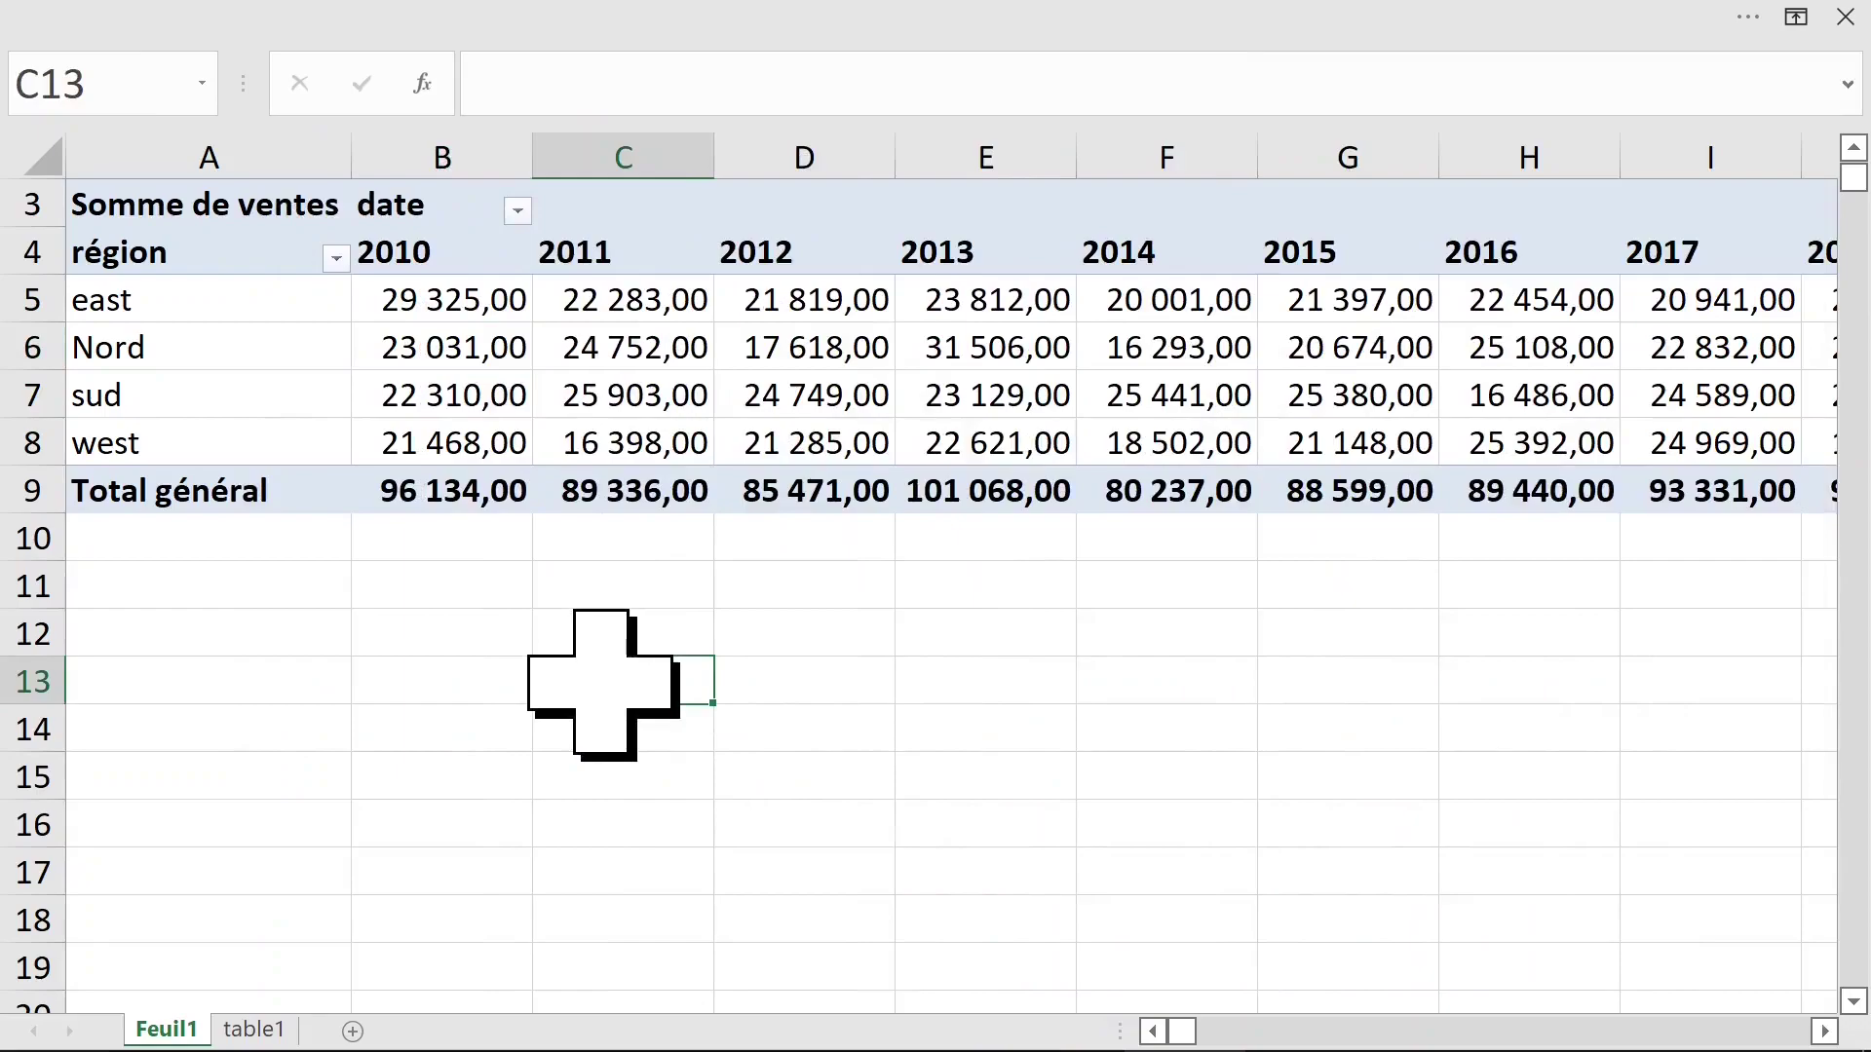
- Set the number format of the ventes values to Monétaire with 2 decimals and the € symbol
right_click(435, 296)
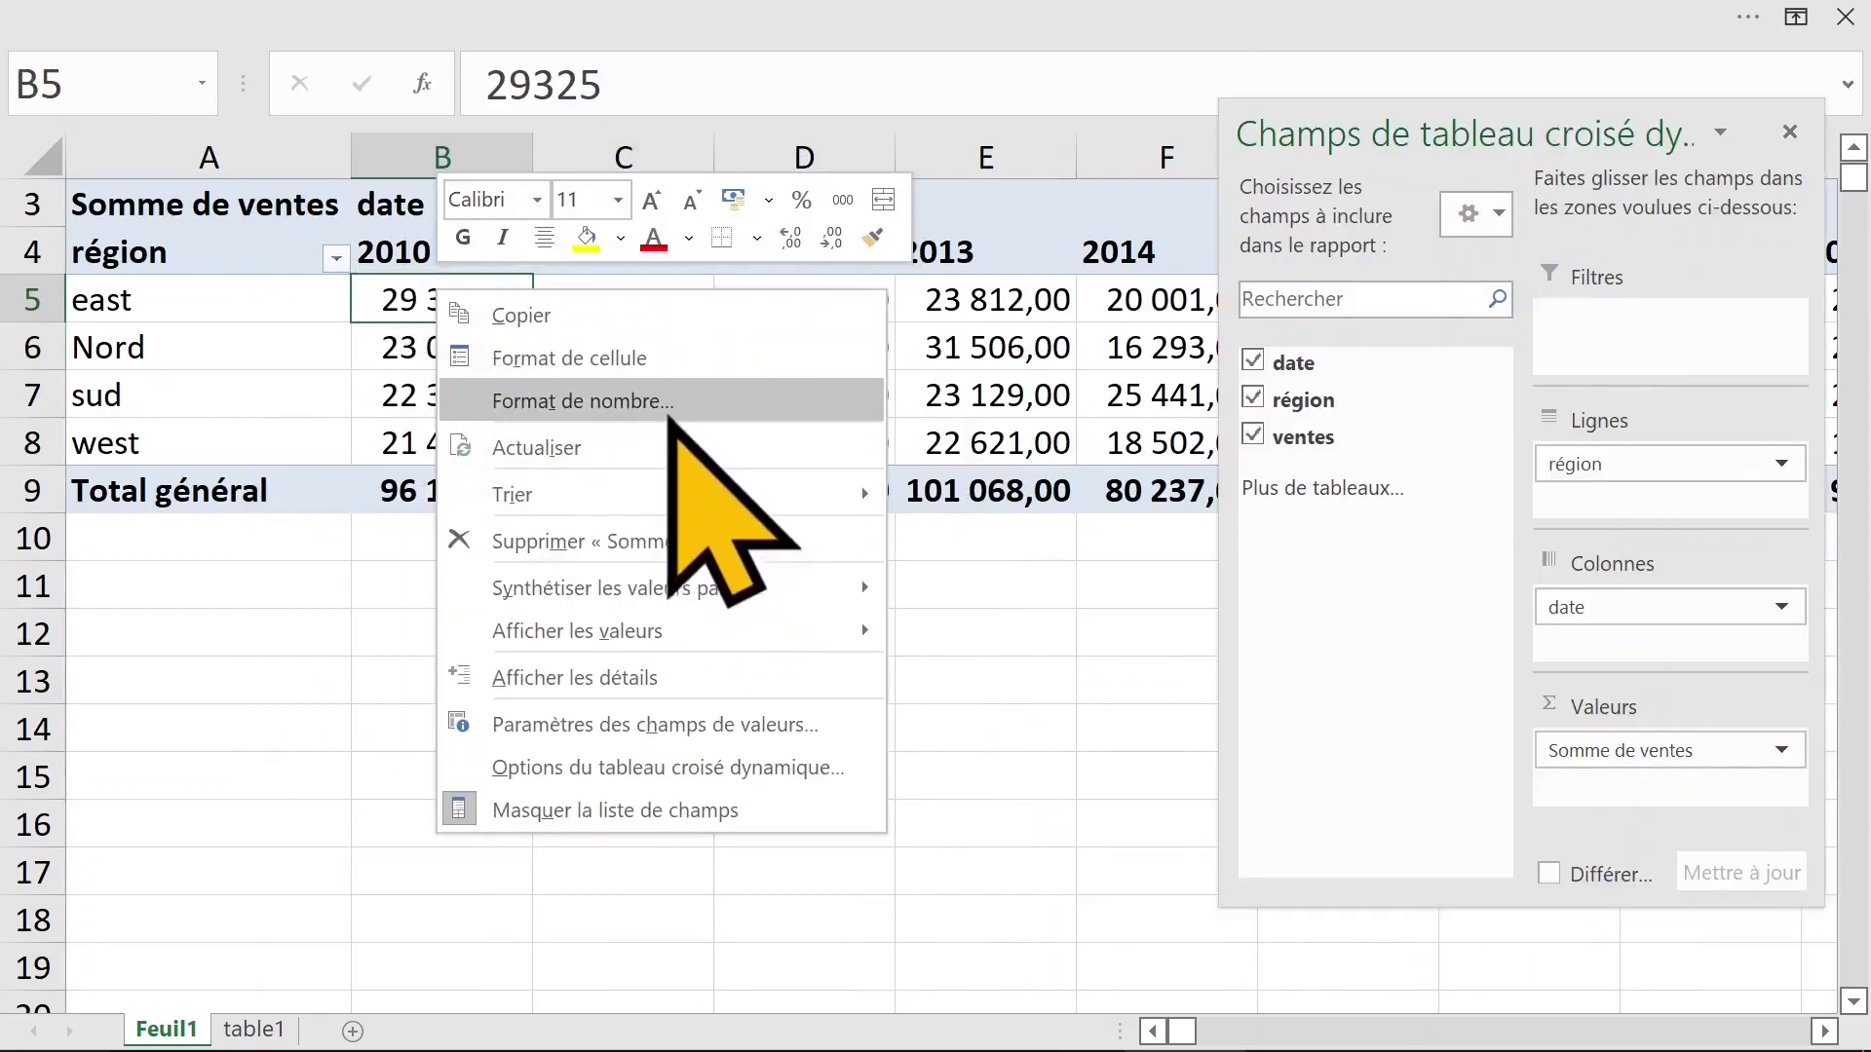
left_click(664, 403)
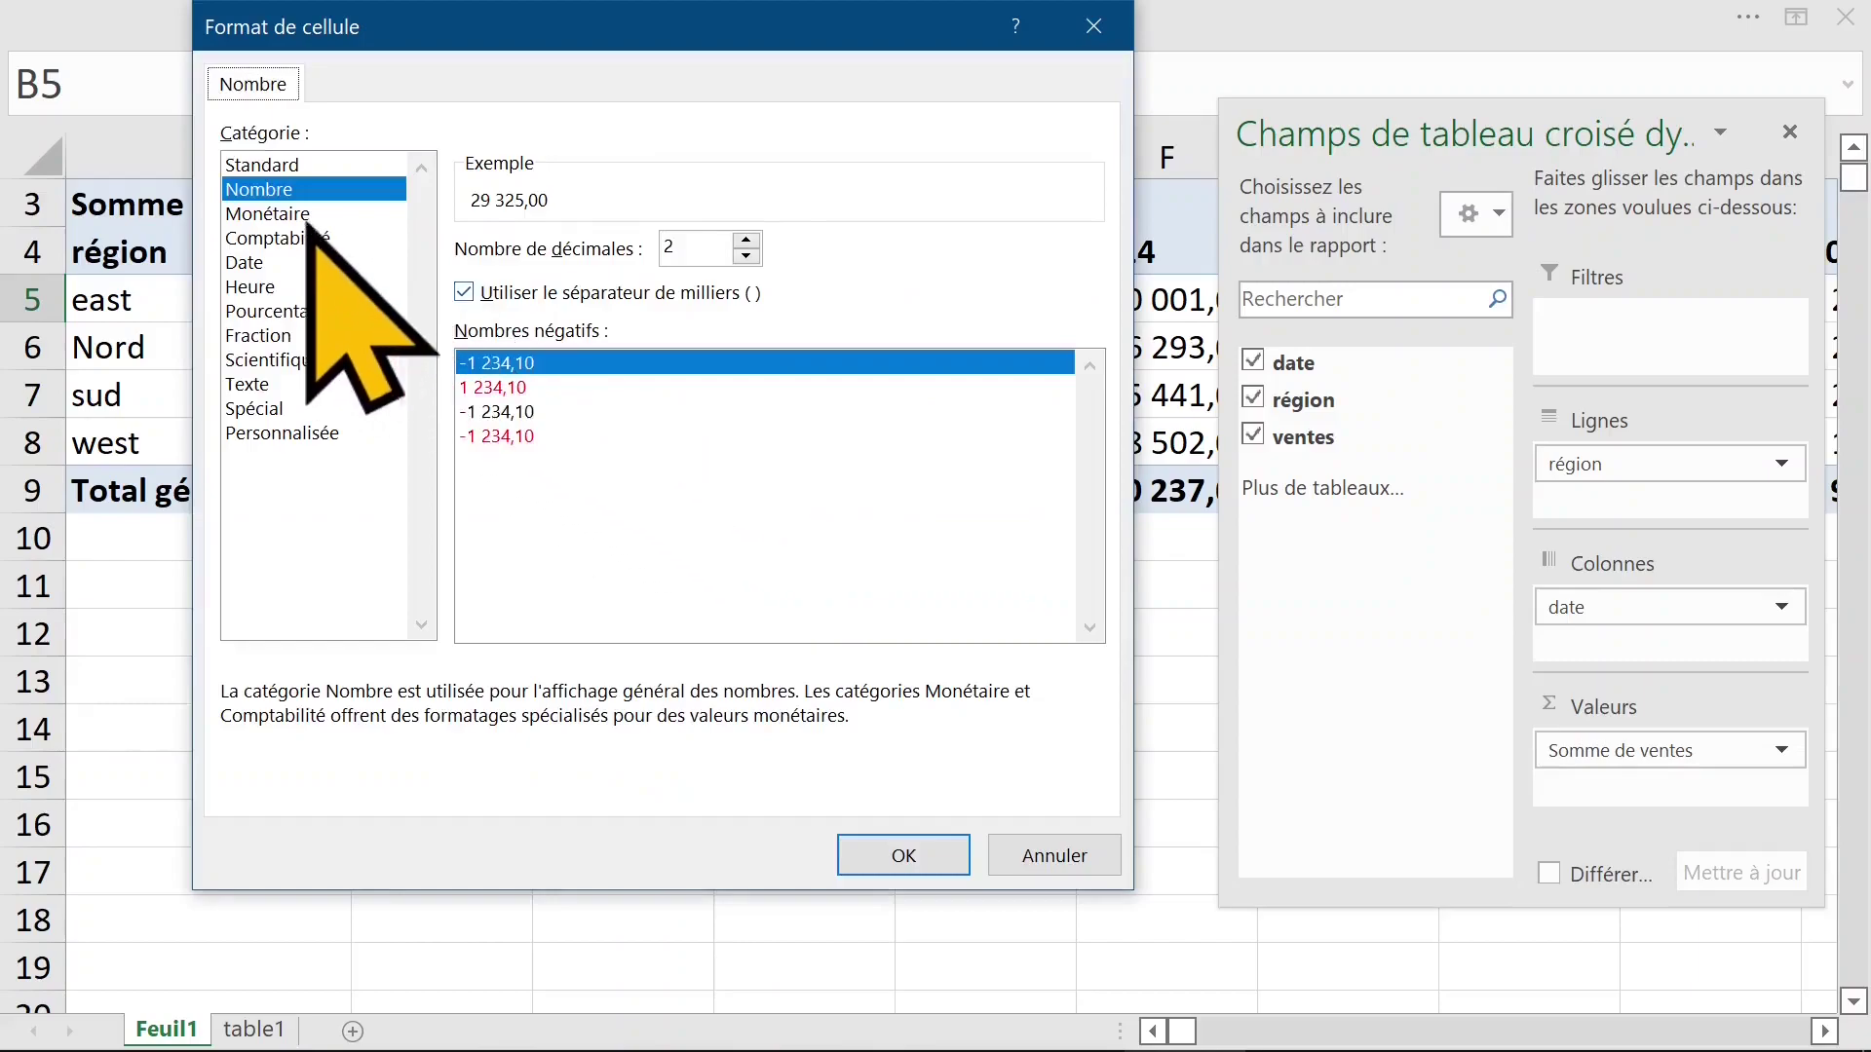
left_click(265, 214)
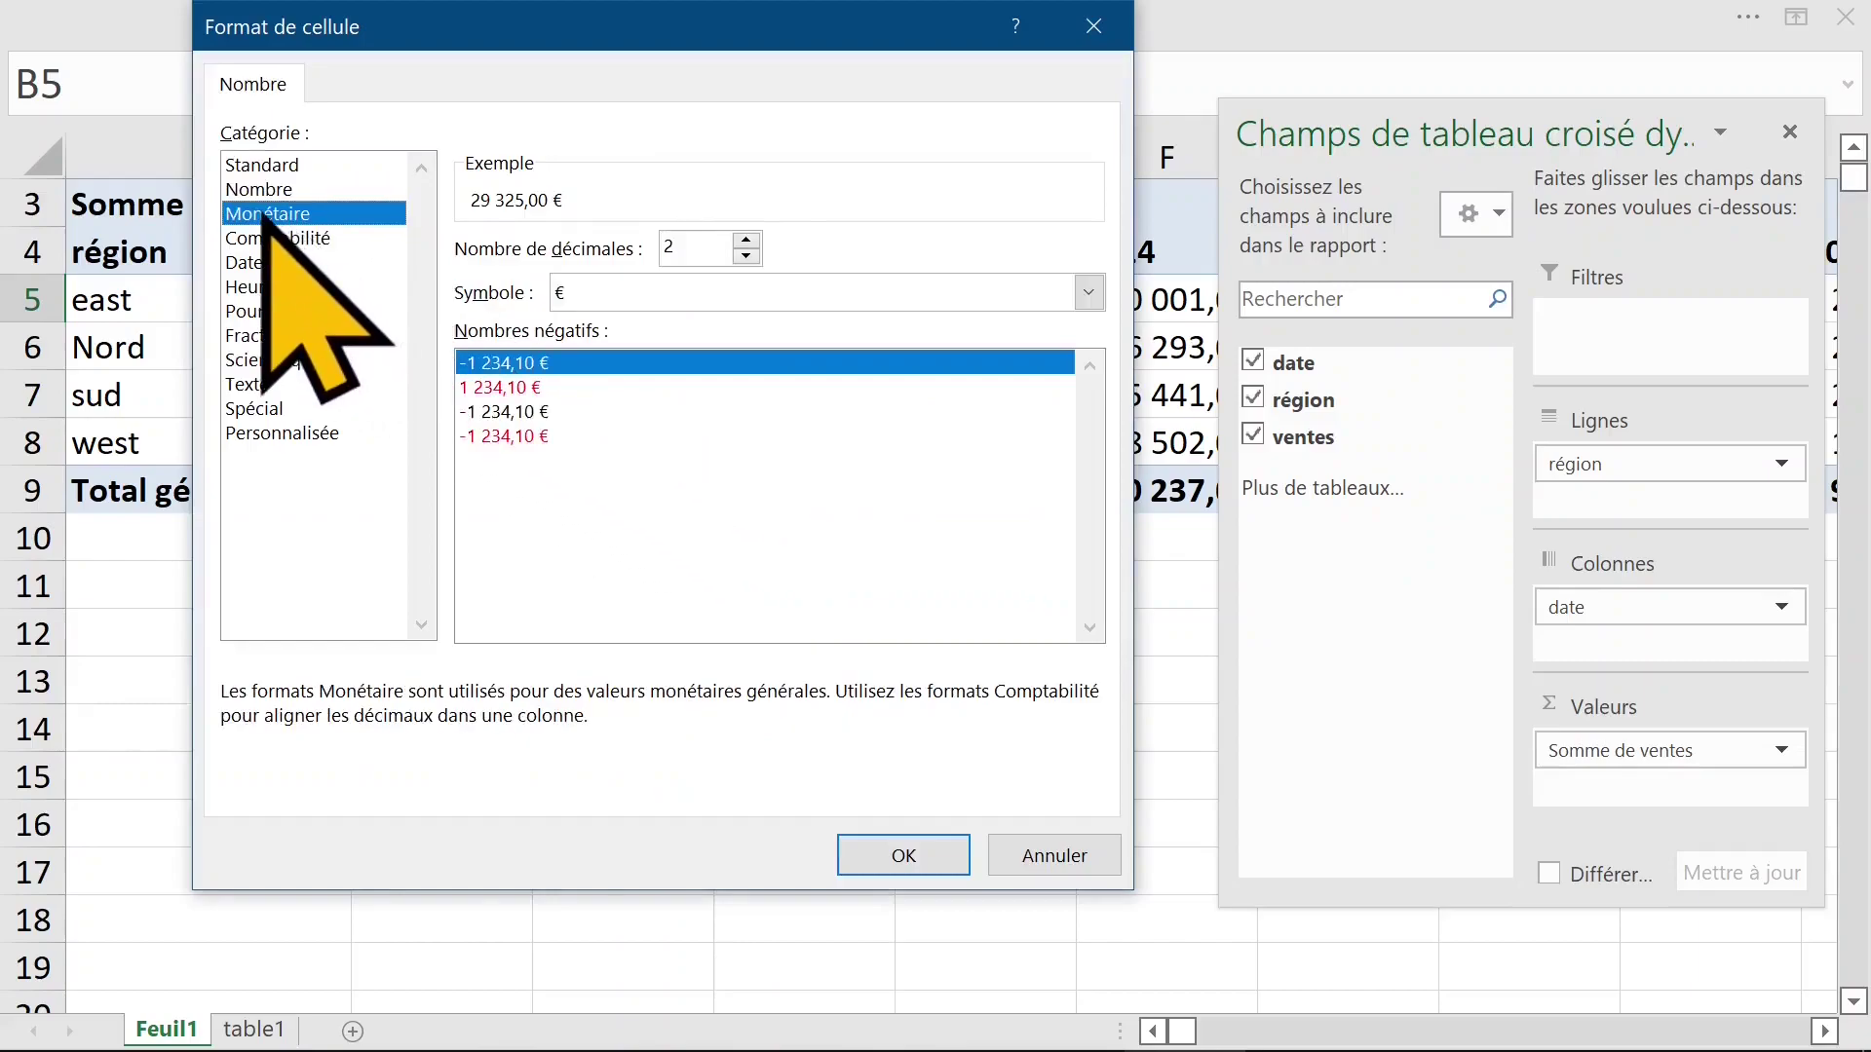
left_click(901, 854)
left_click(629, 738)
left_click(1149, 809)
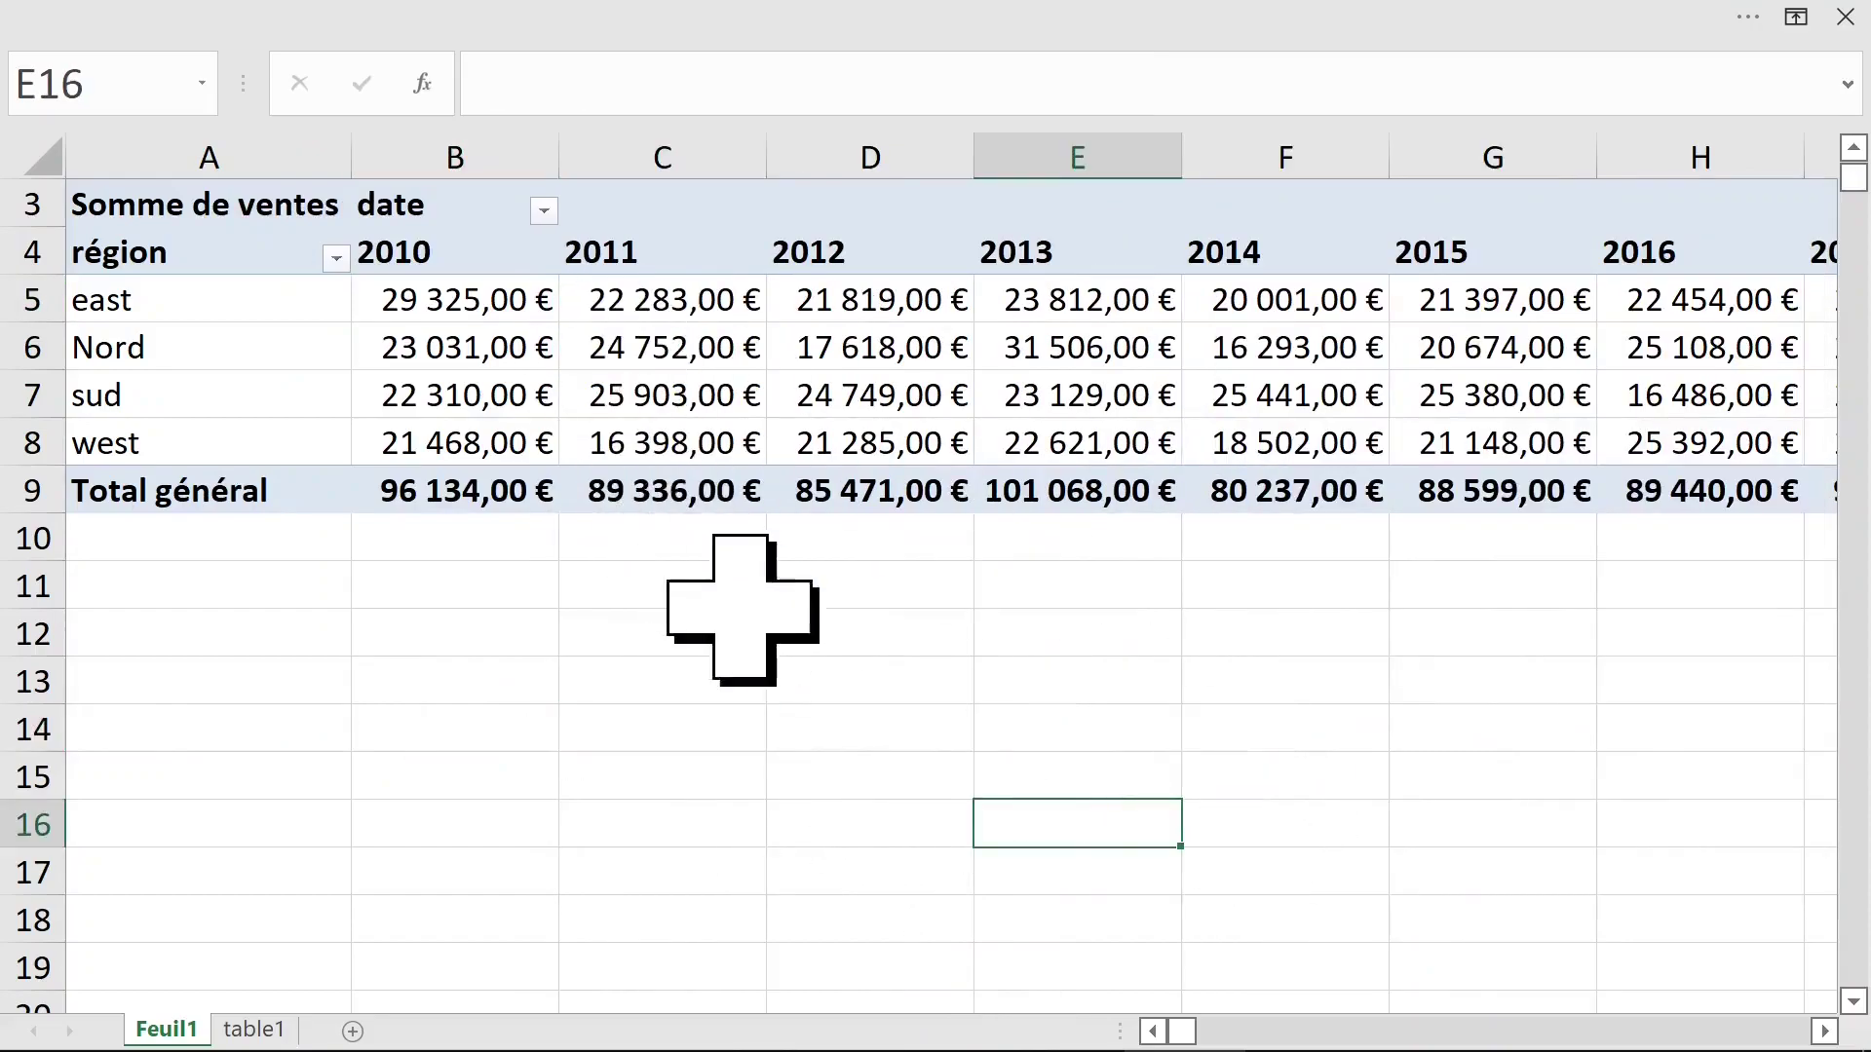
- View the whole euro-formatted pivot table and display its field list from east's 2011 value
scroll(840, 697, "down", 1)
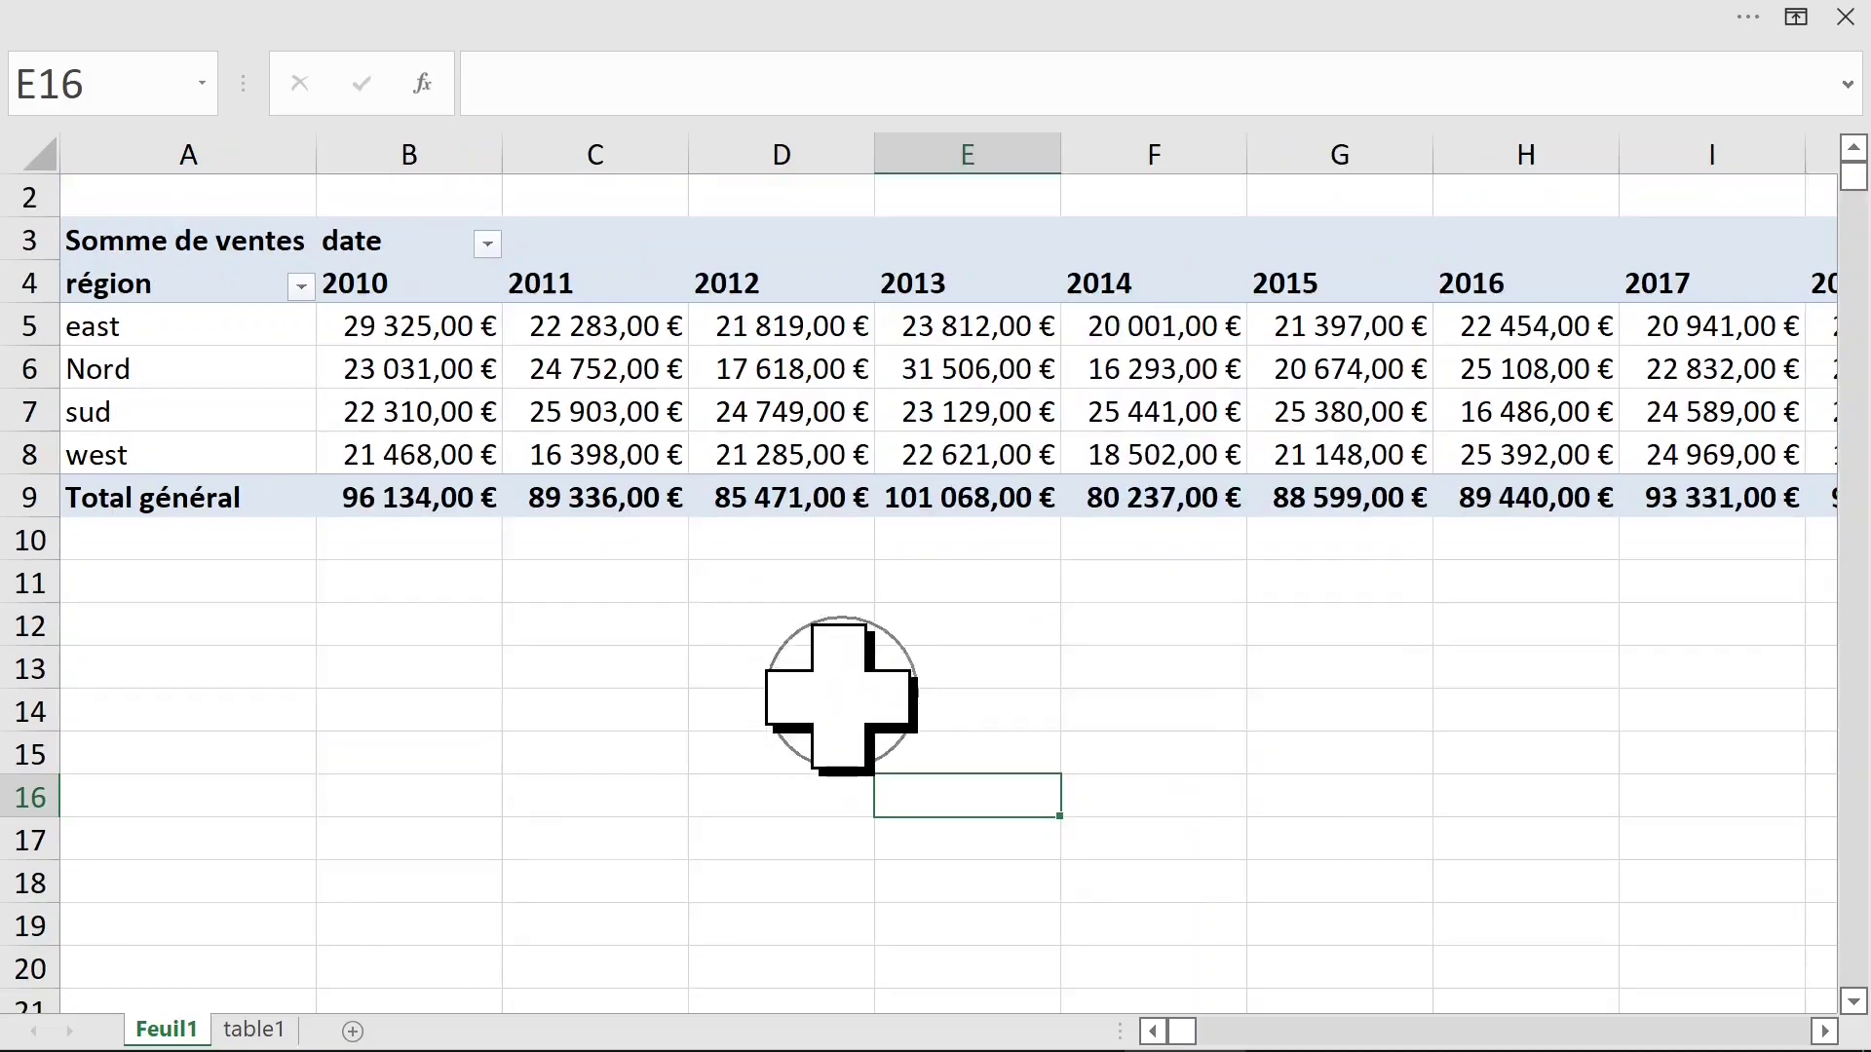
scroll(840, 698, "down", 1)
scroll(840, 698, "down", 1)
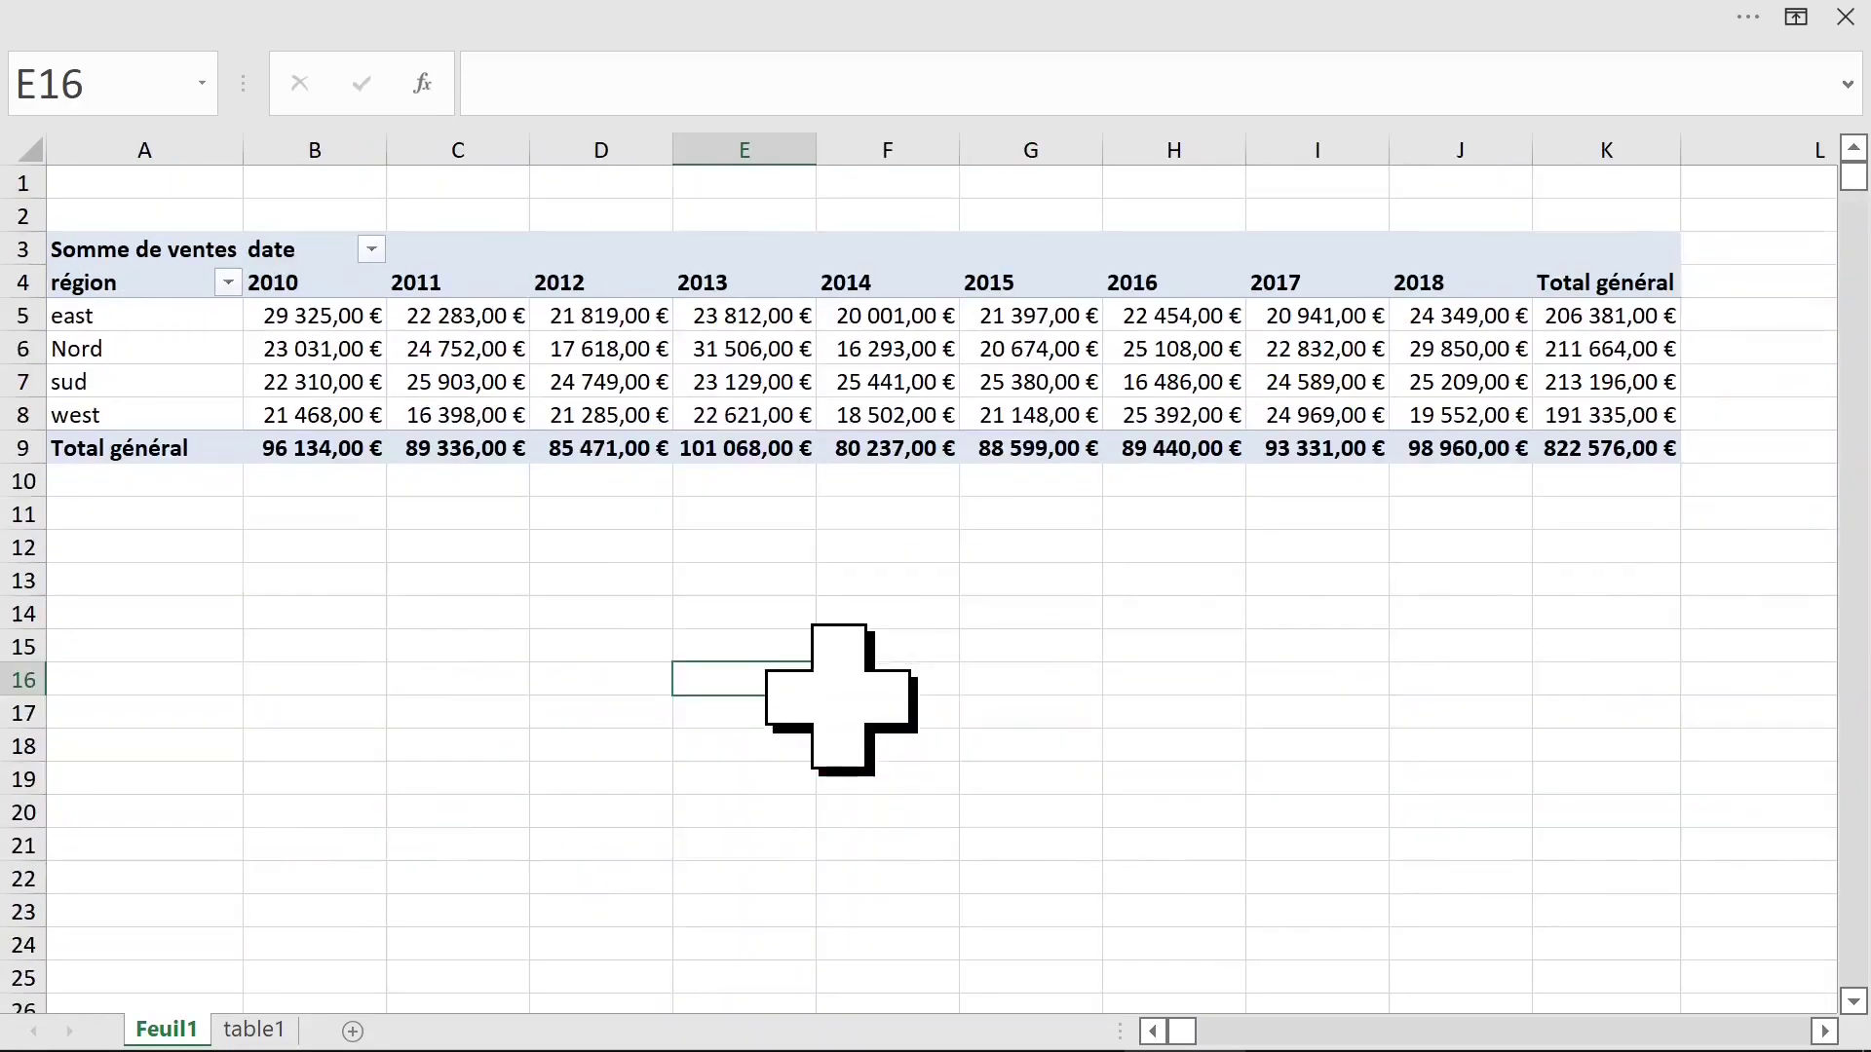
scroll(840, 698, "up", 2)
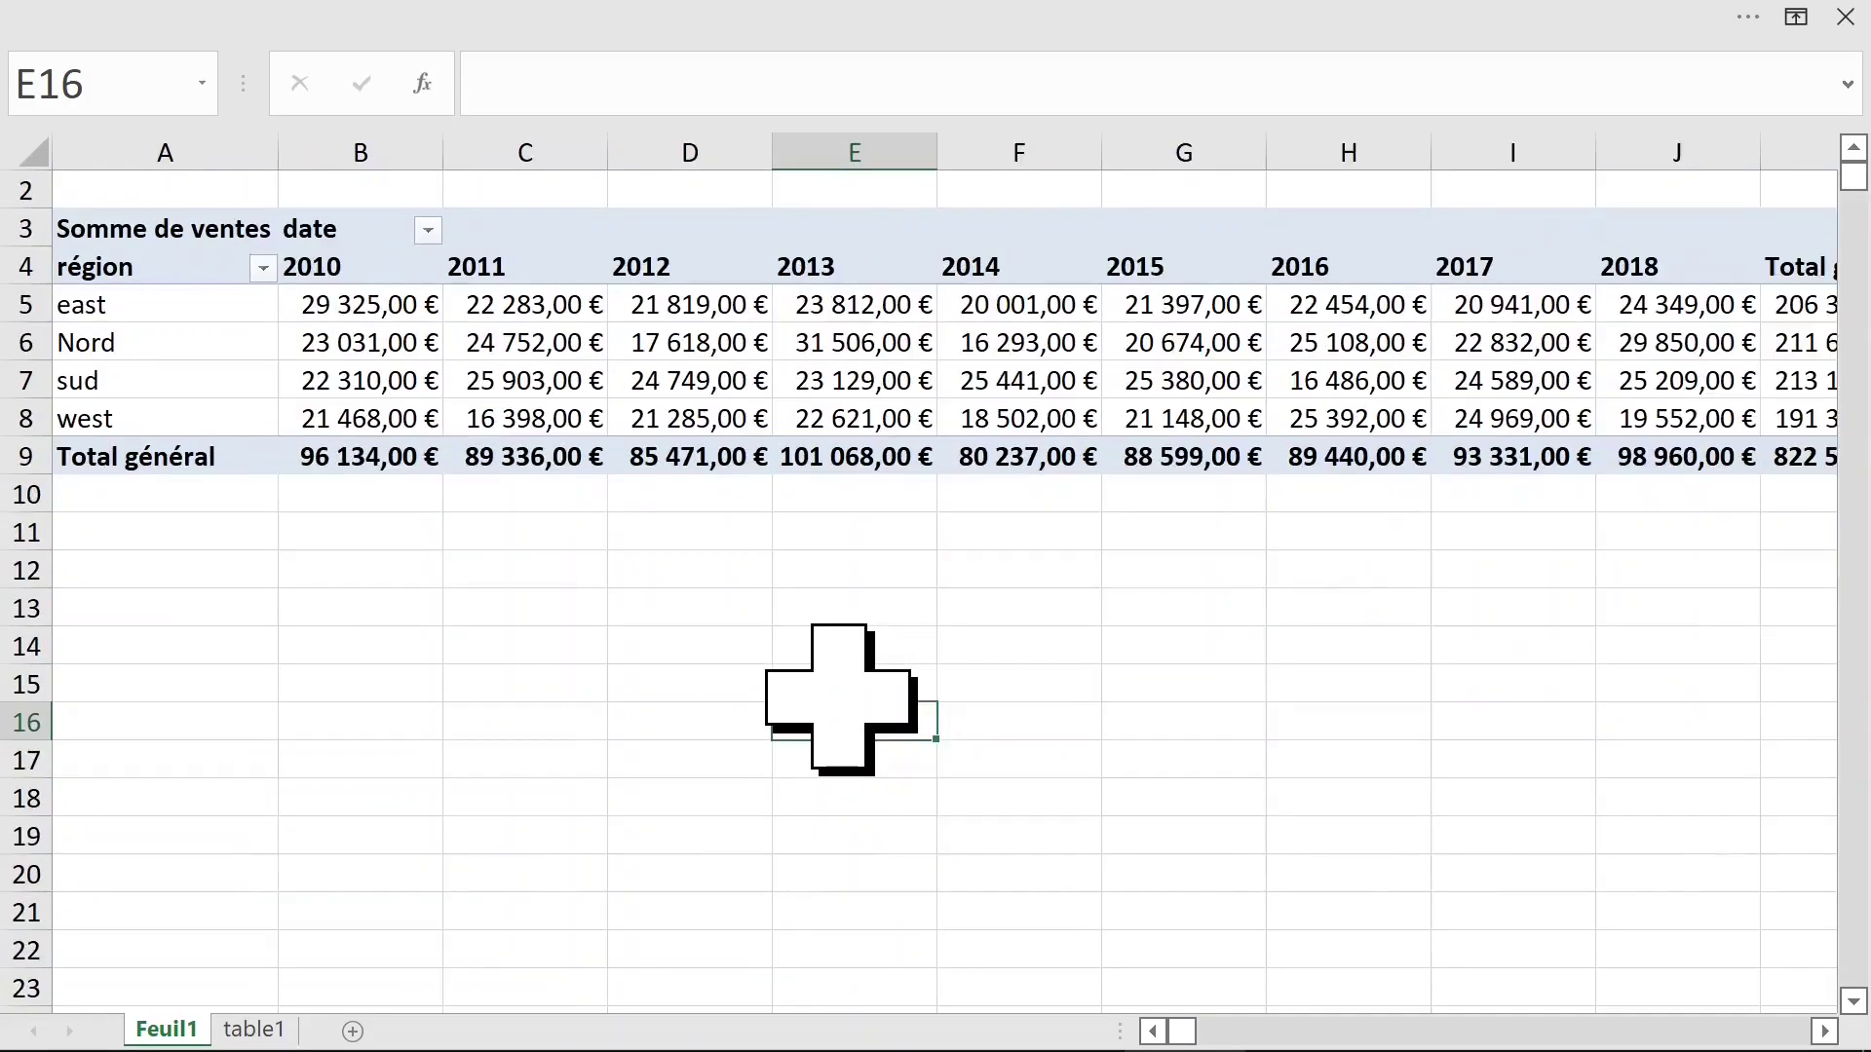
left_click(584, 312)
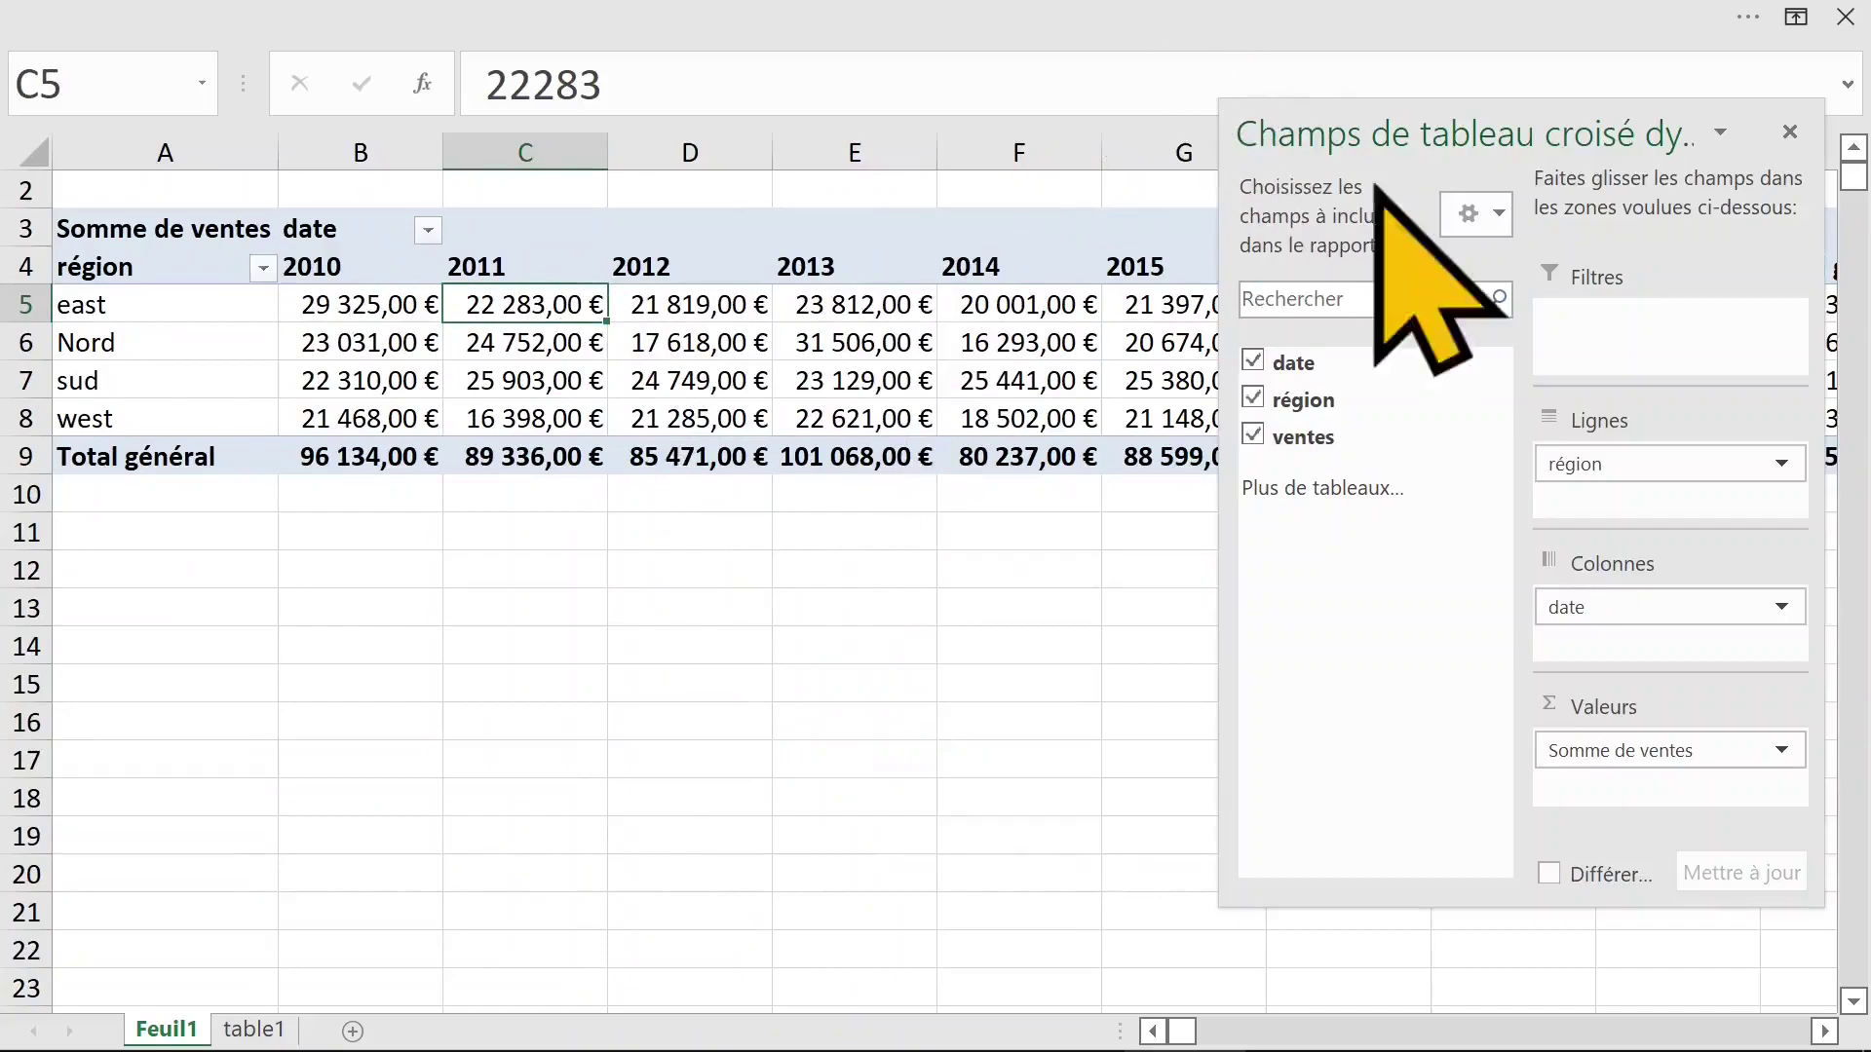
- Hide the pivot table's field list and set the report layout to tabular form
left_click(1792, 131)
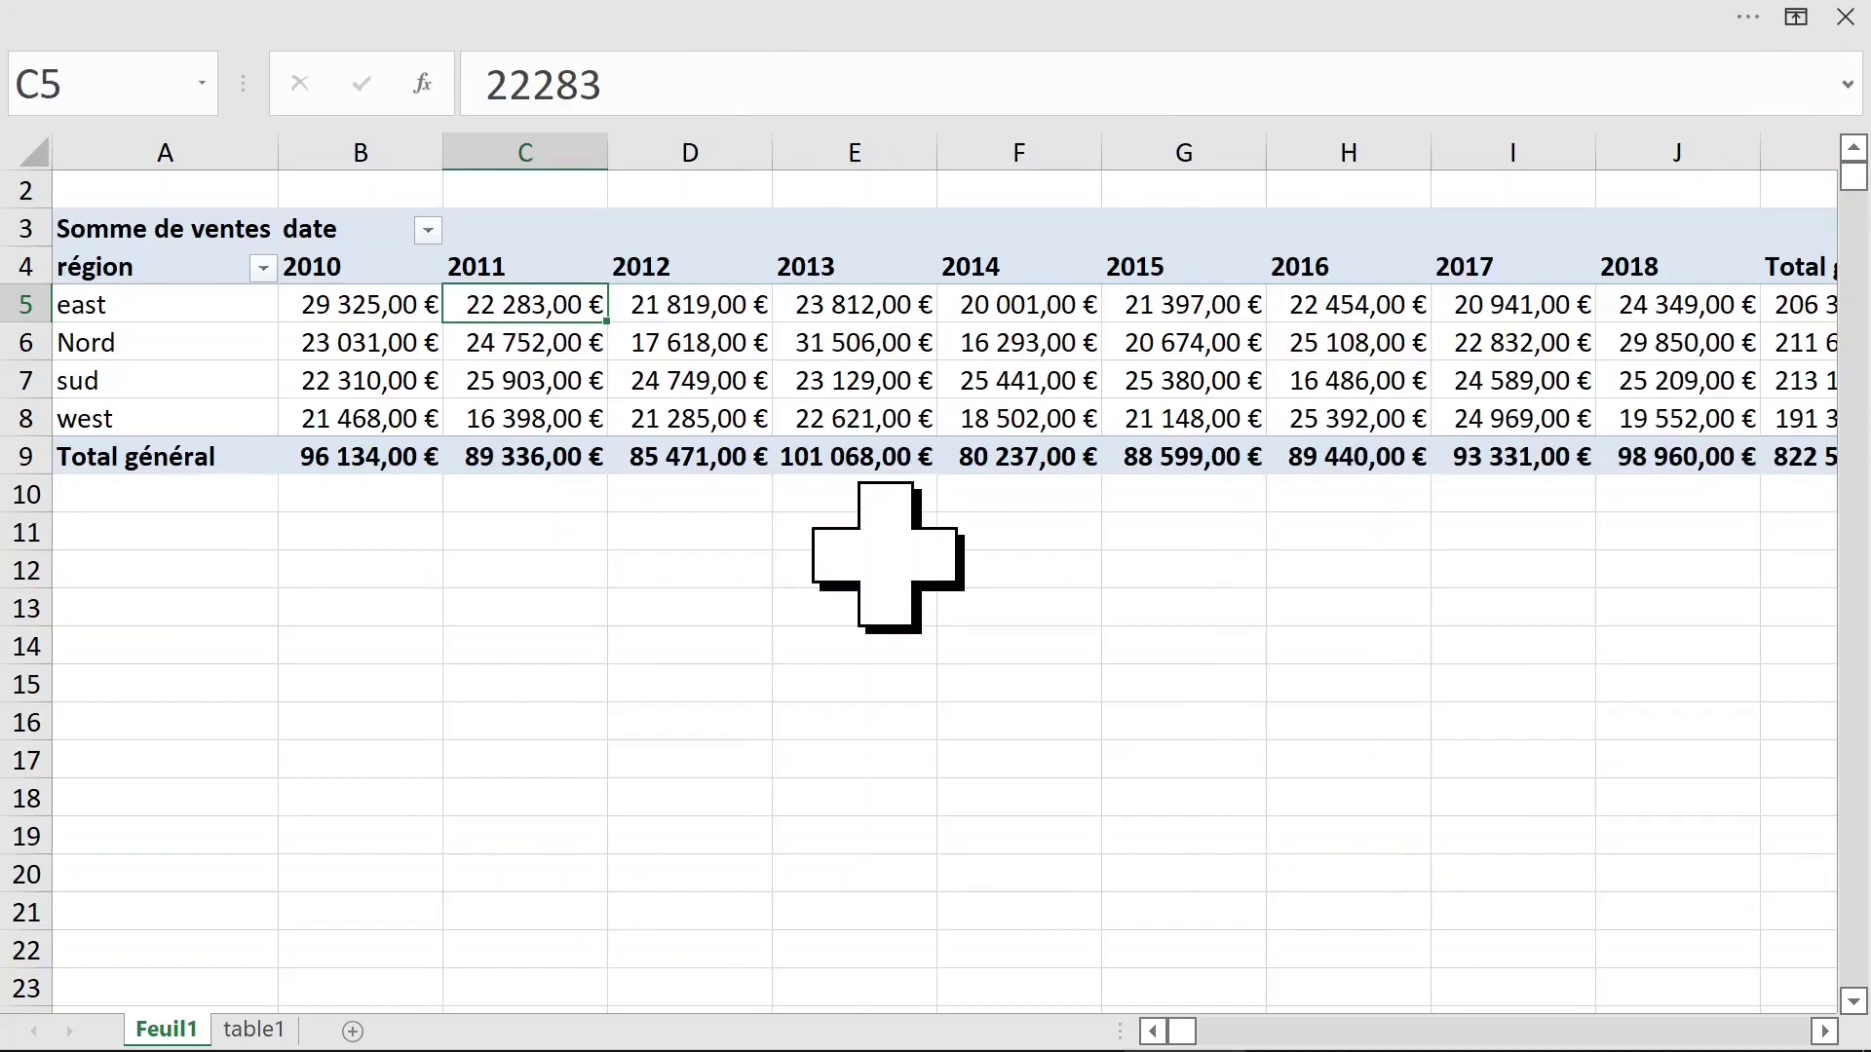
key("ctrl+shift+F1")
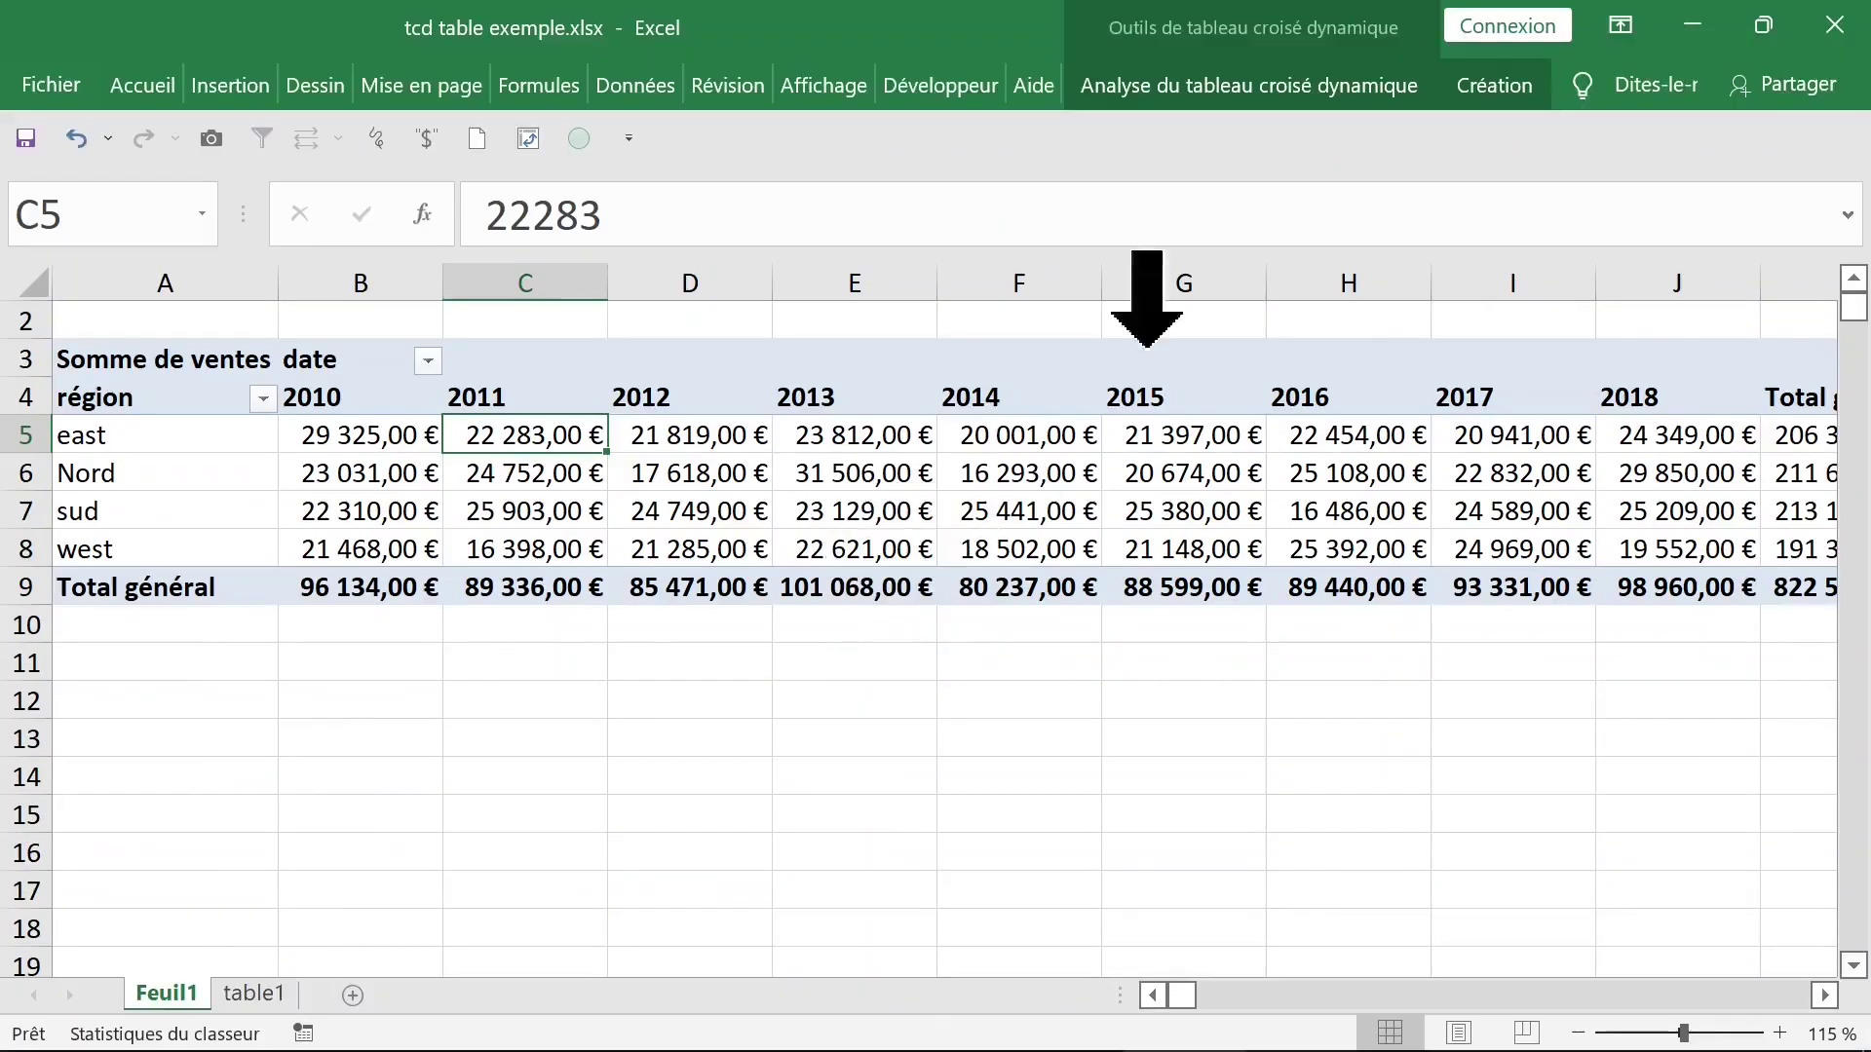
left_click(1497, 84)
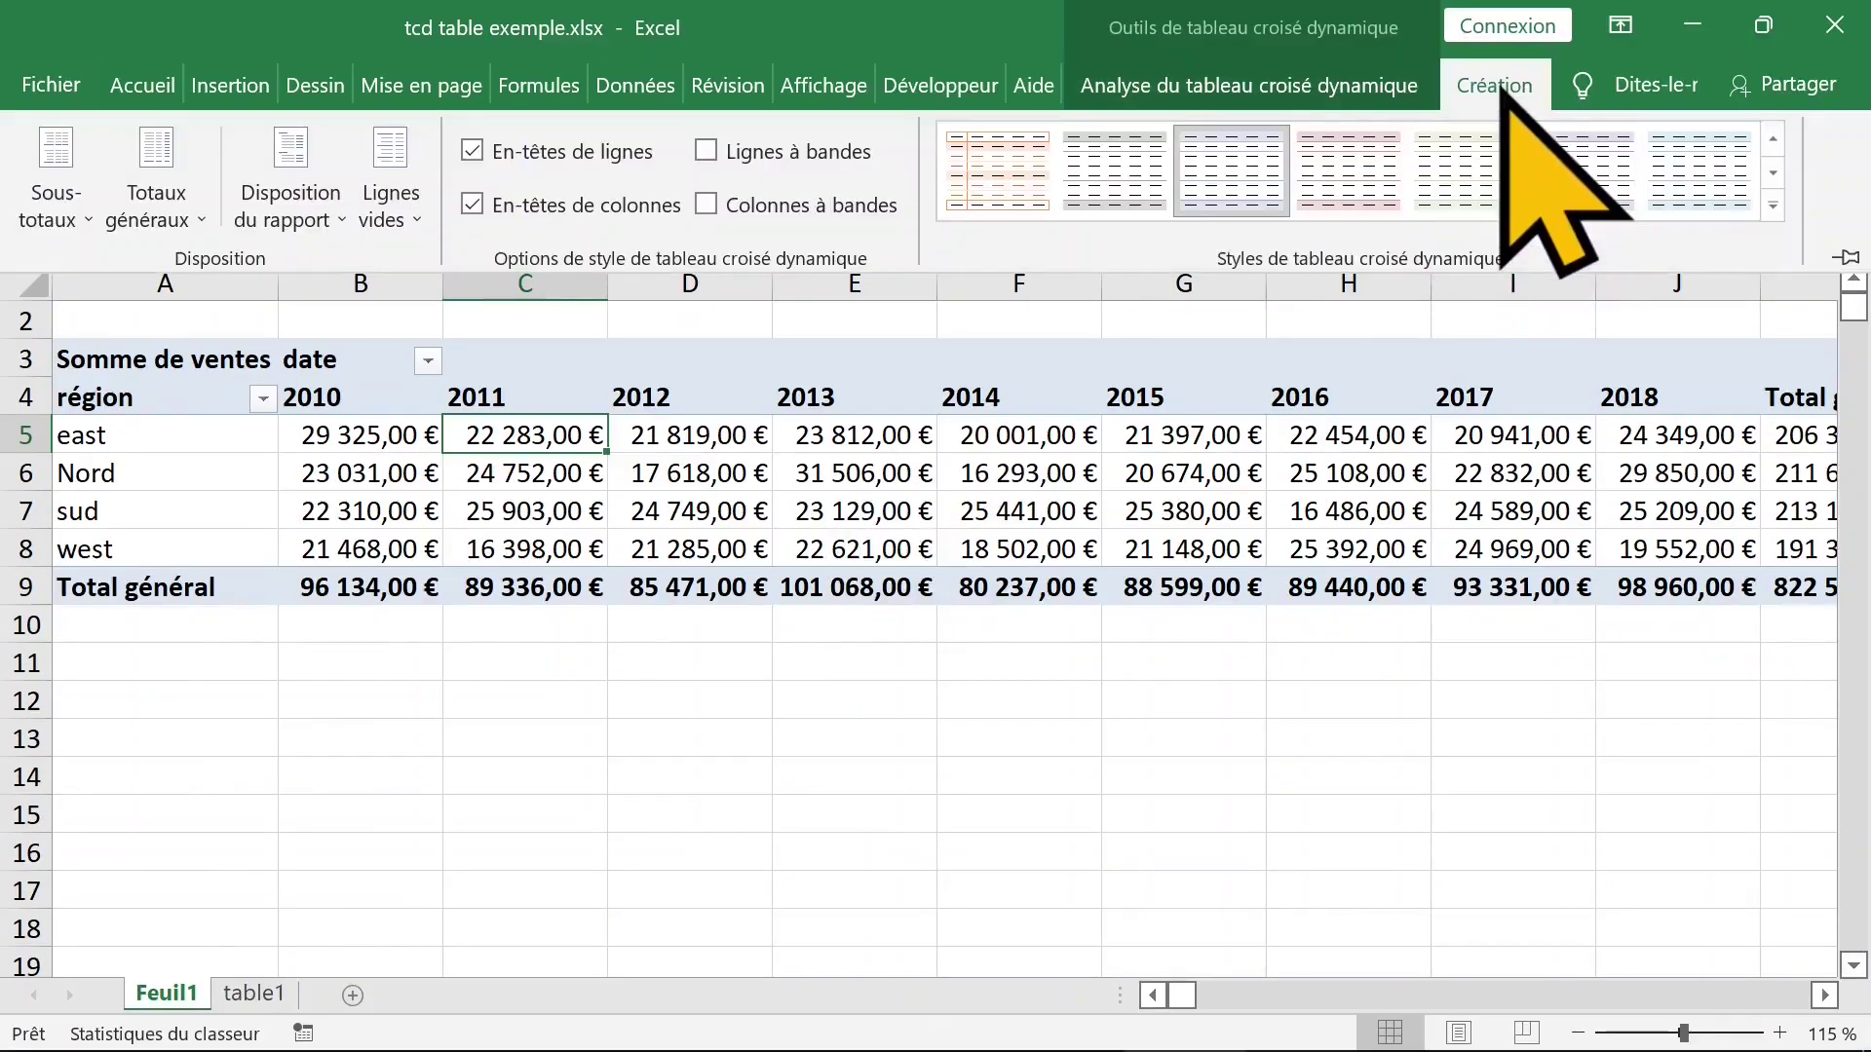
left_click(329, 224)
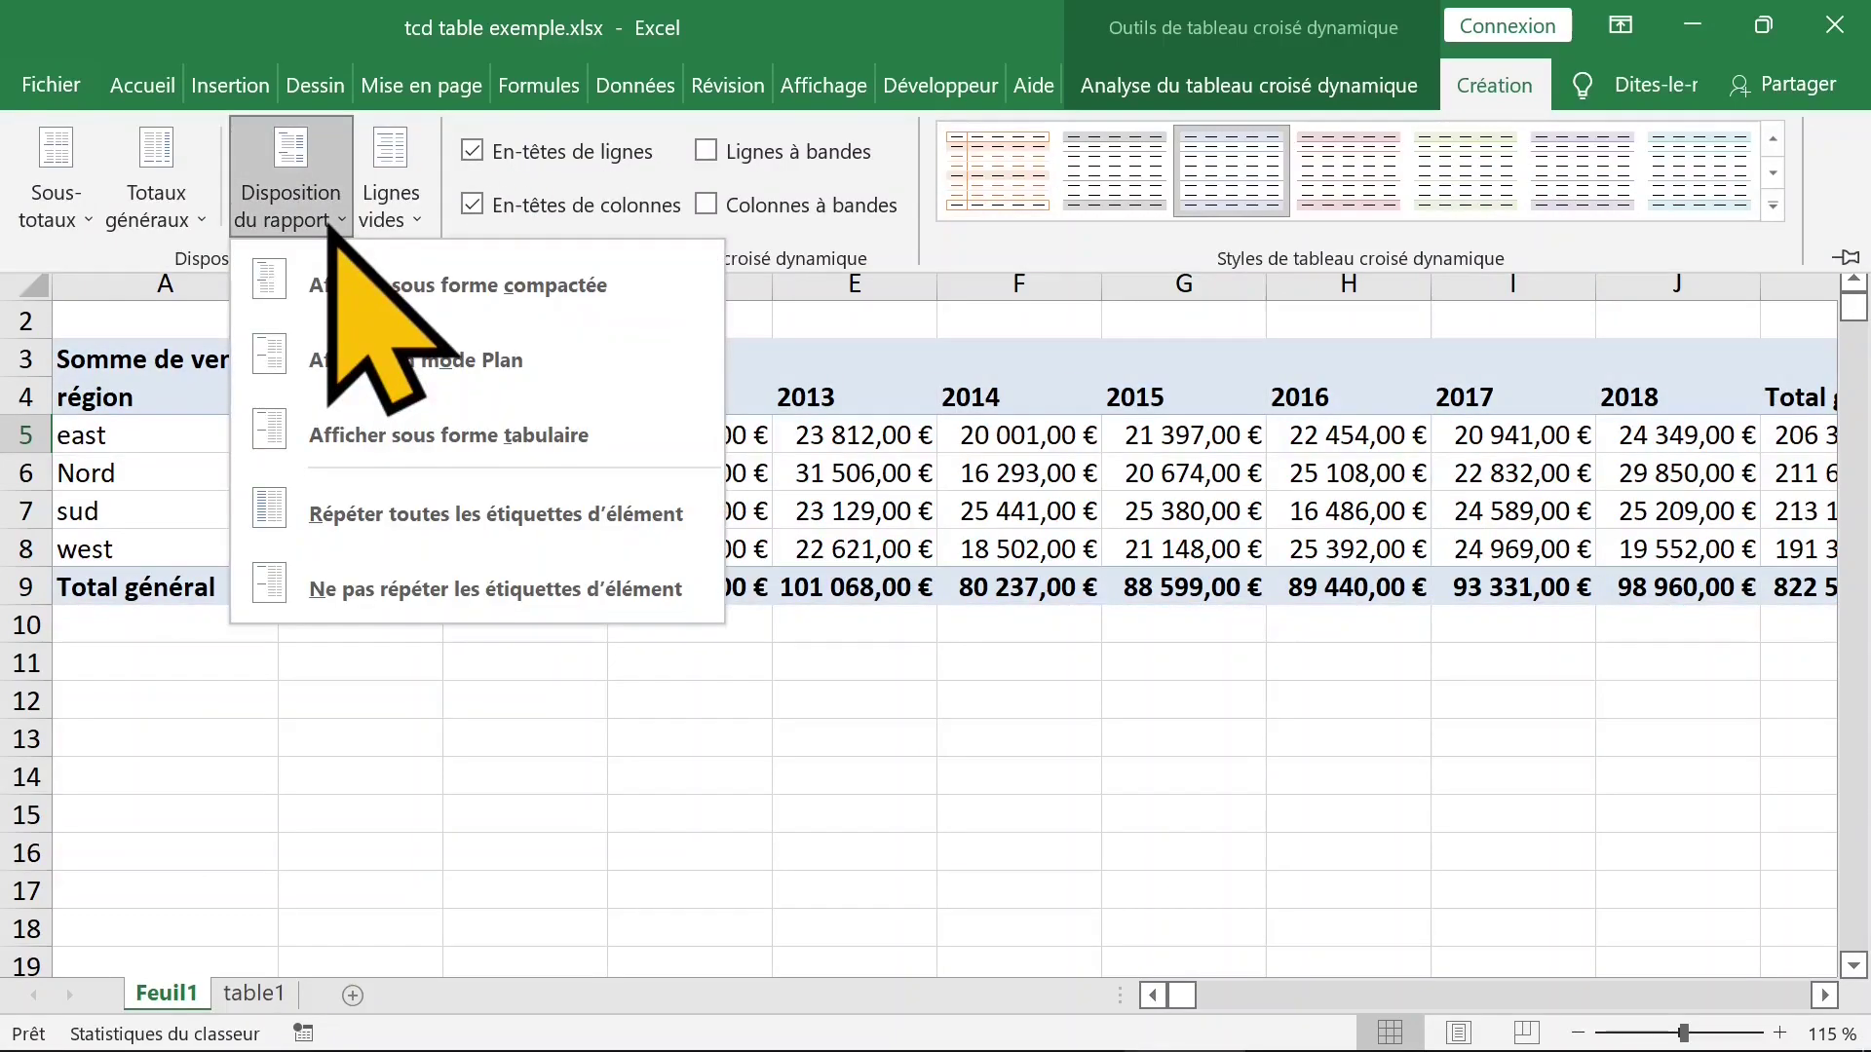
left_click(444, 436)
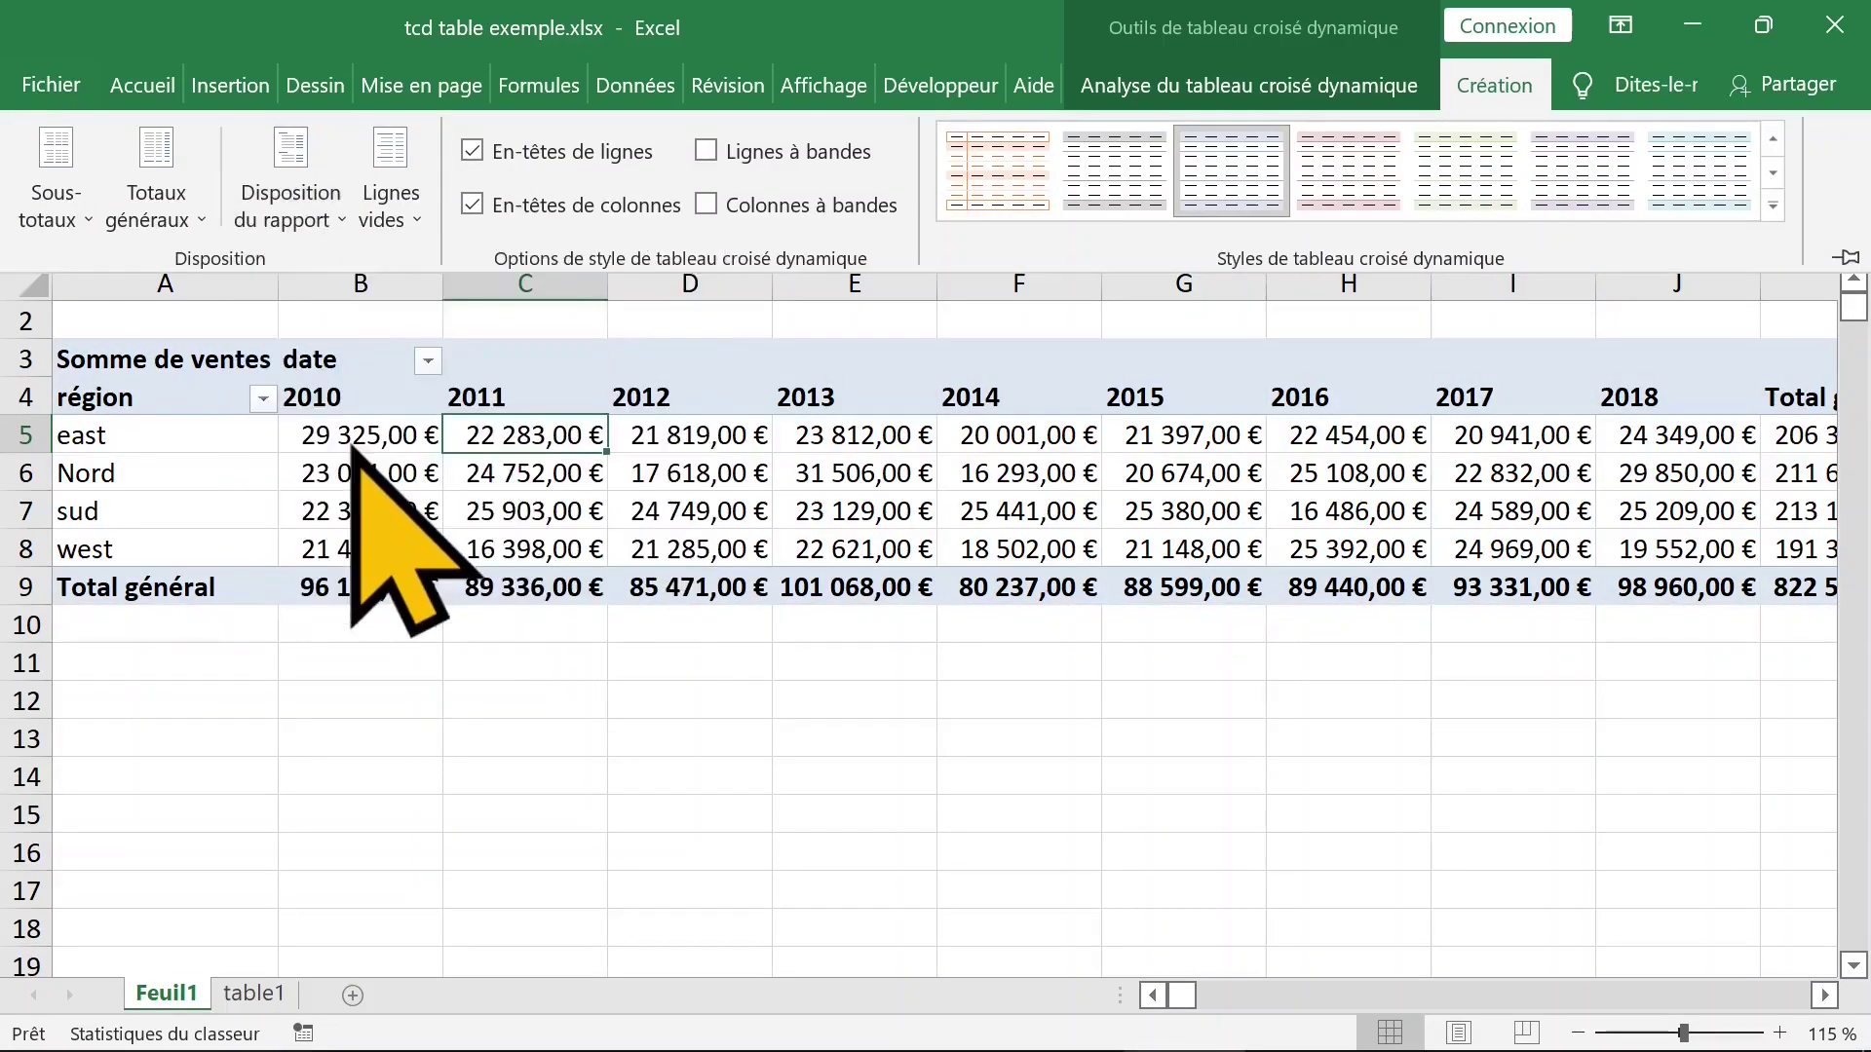
left_click(458, 446)
left_click(390, 515)
left_click(855, 776)
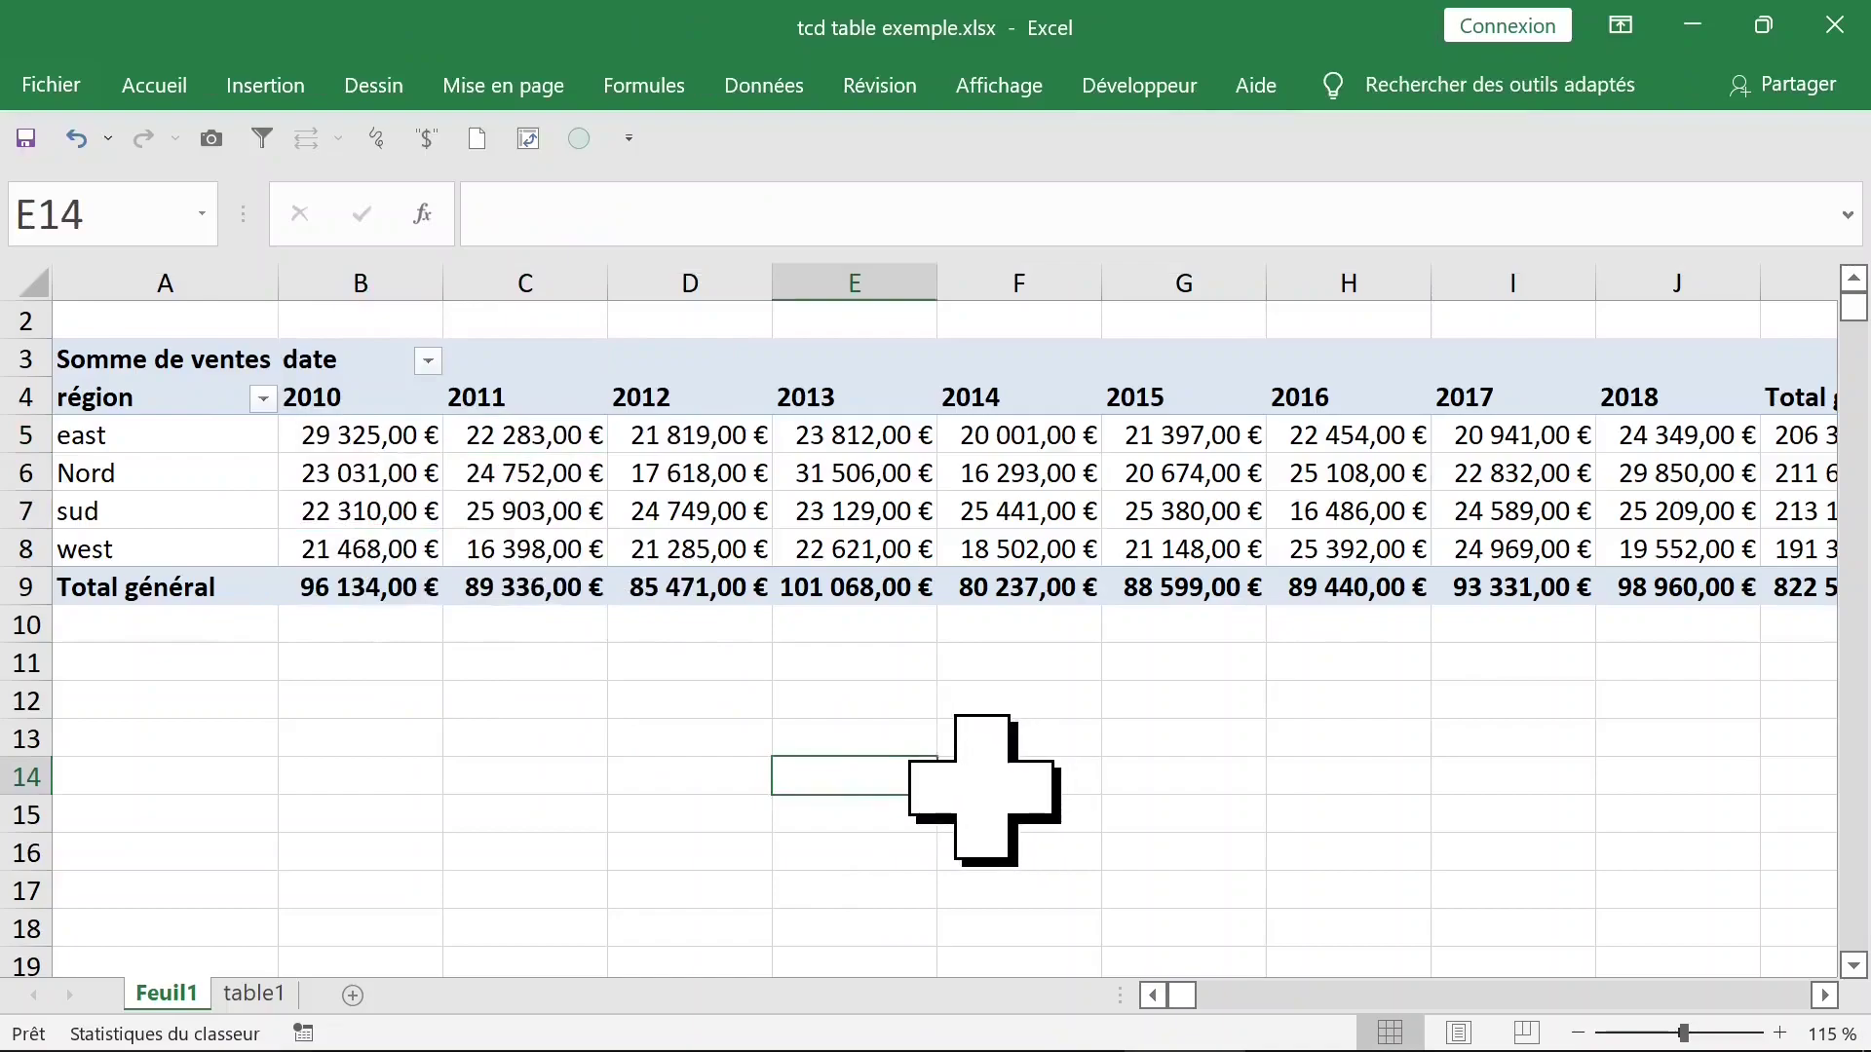
- Examine the pivot table's Total général row and column and the yearly ventes values of the régions
left_click(882, 509)
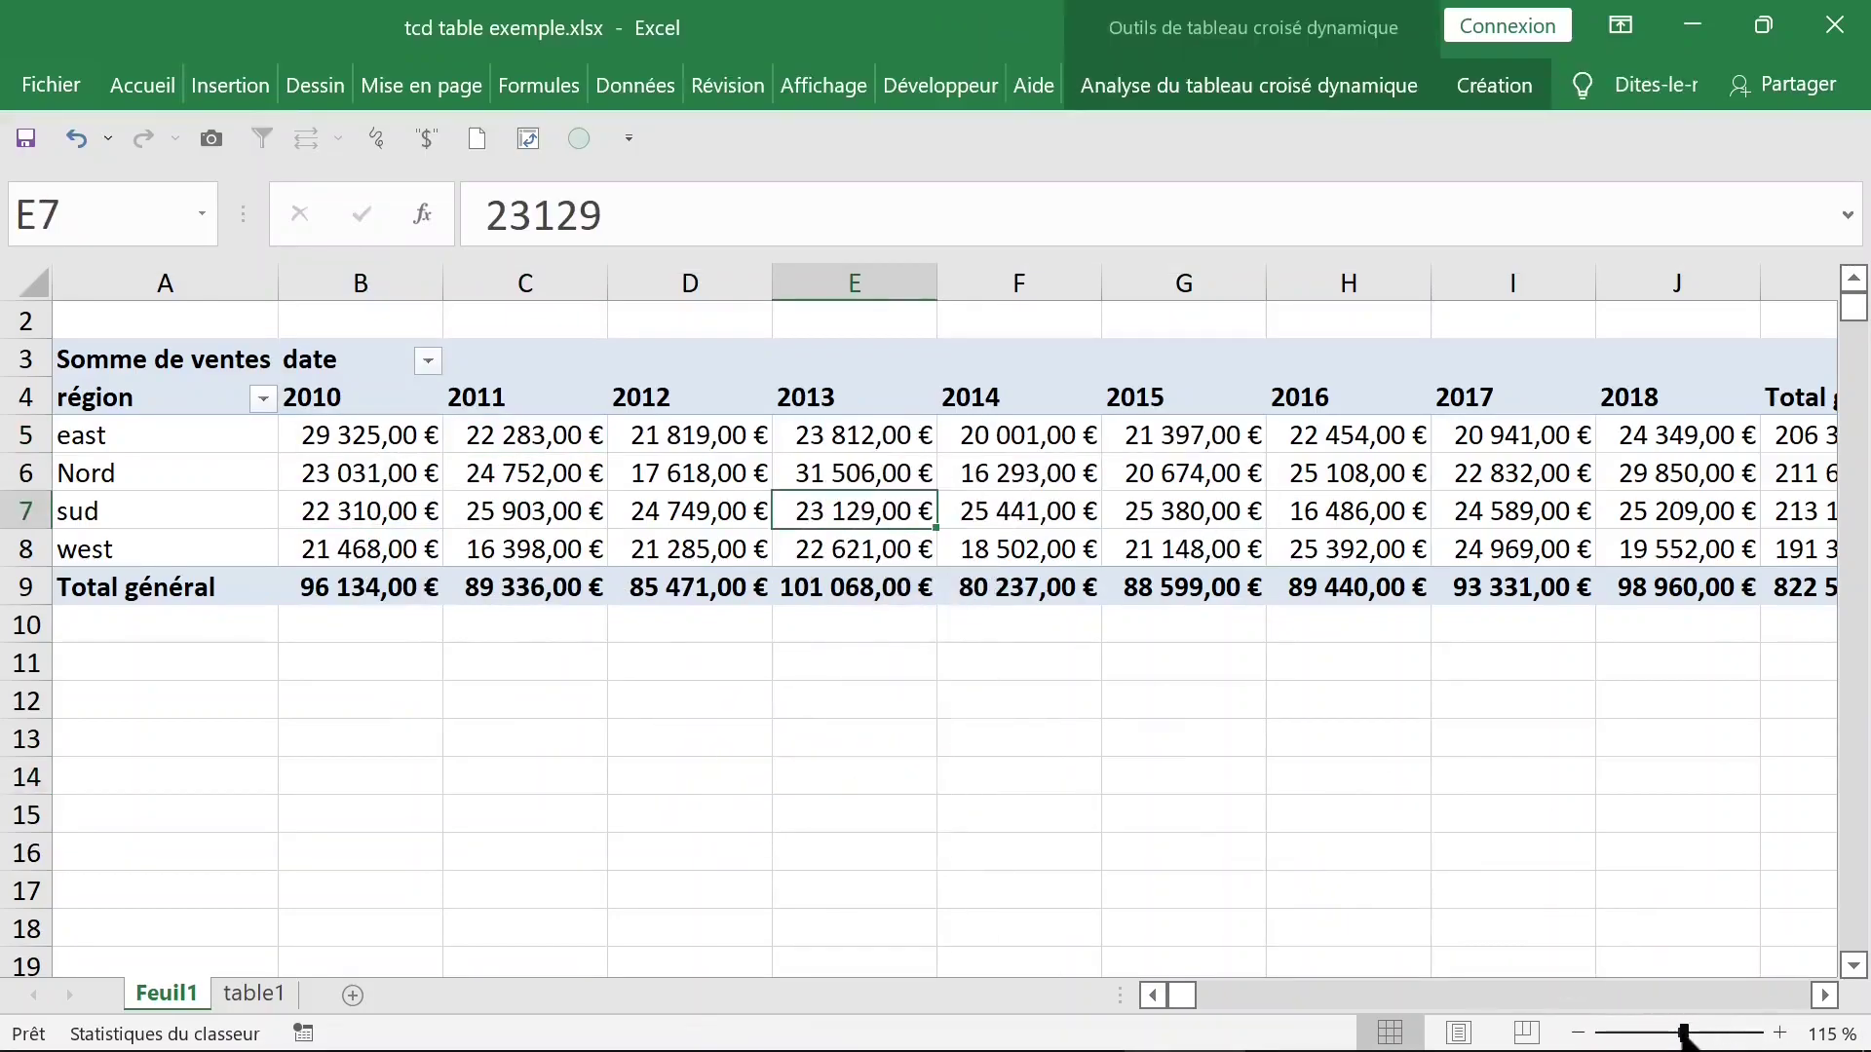
left_click_drag(1683, 1035, 1674, 1035)
left_click_drag(312, 558, 1491, 563)
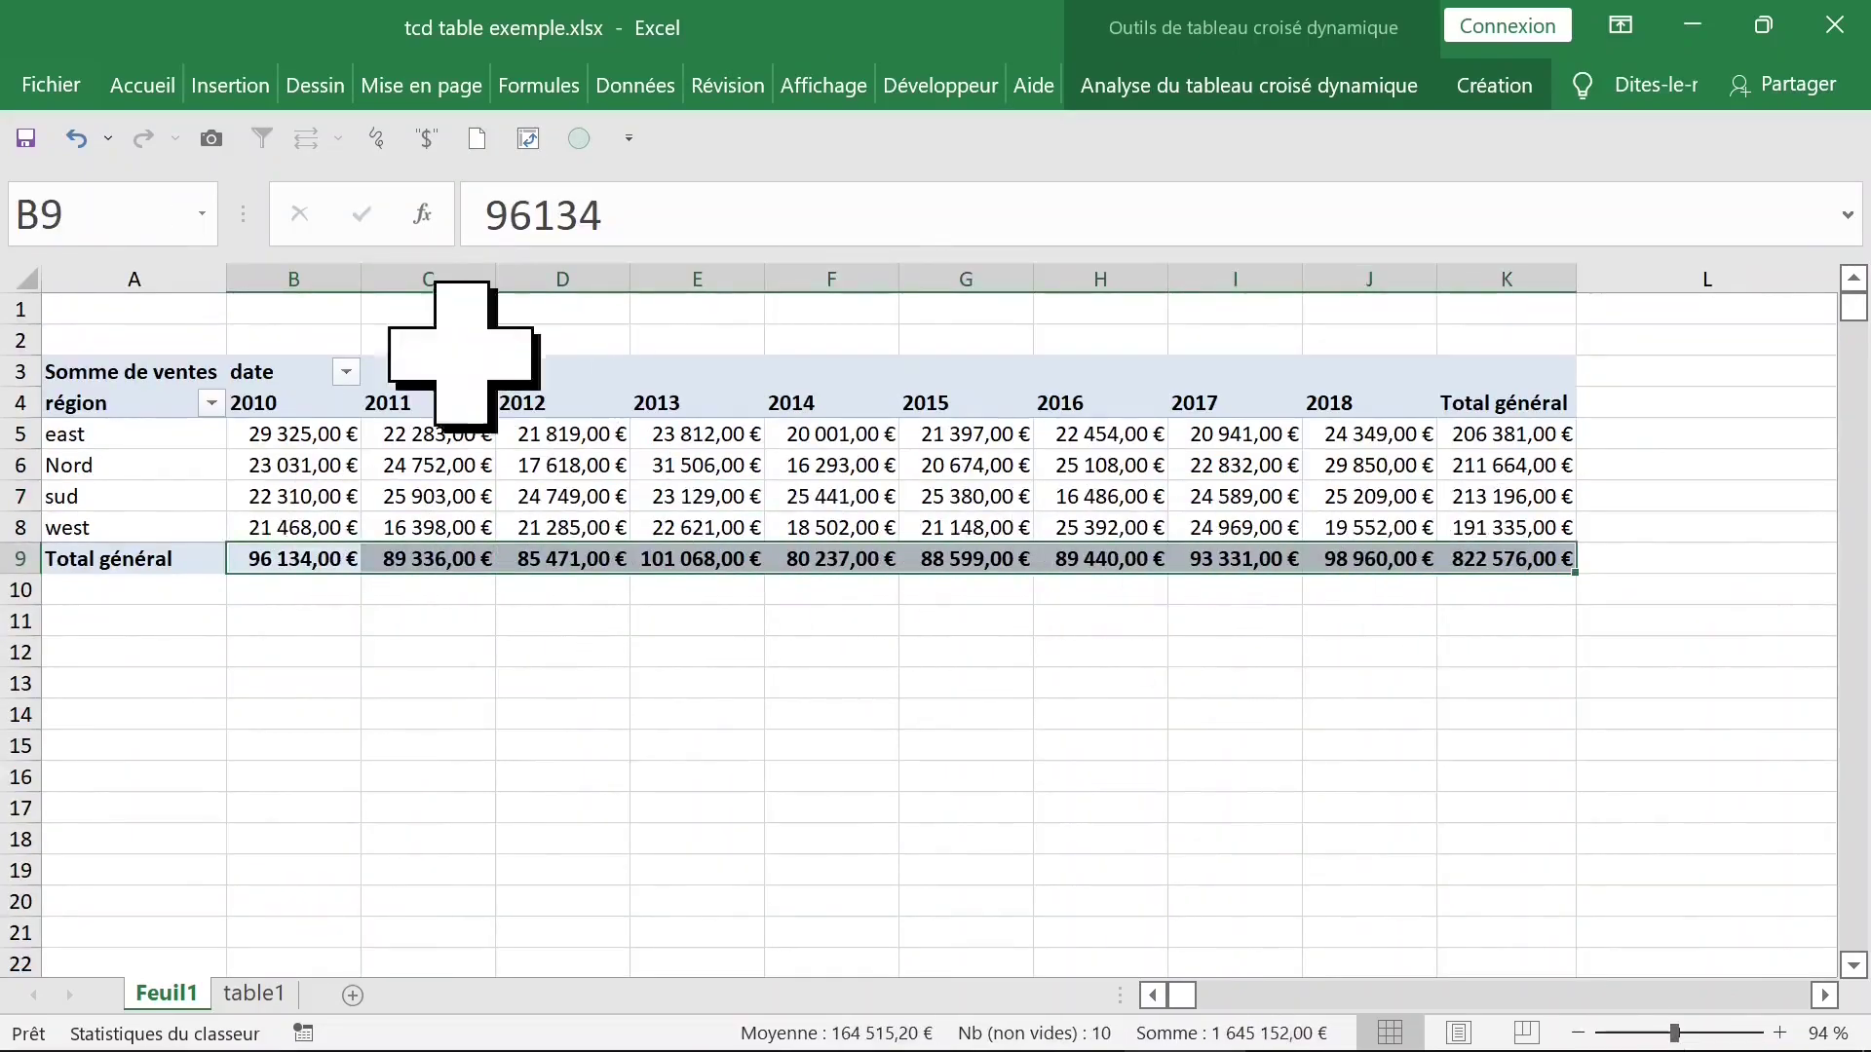
left_click(1500, 400)
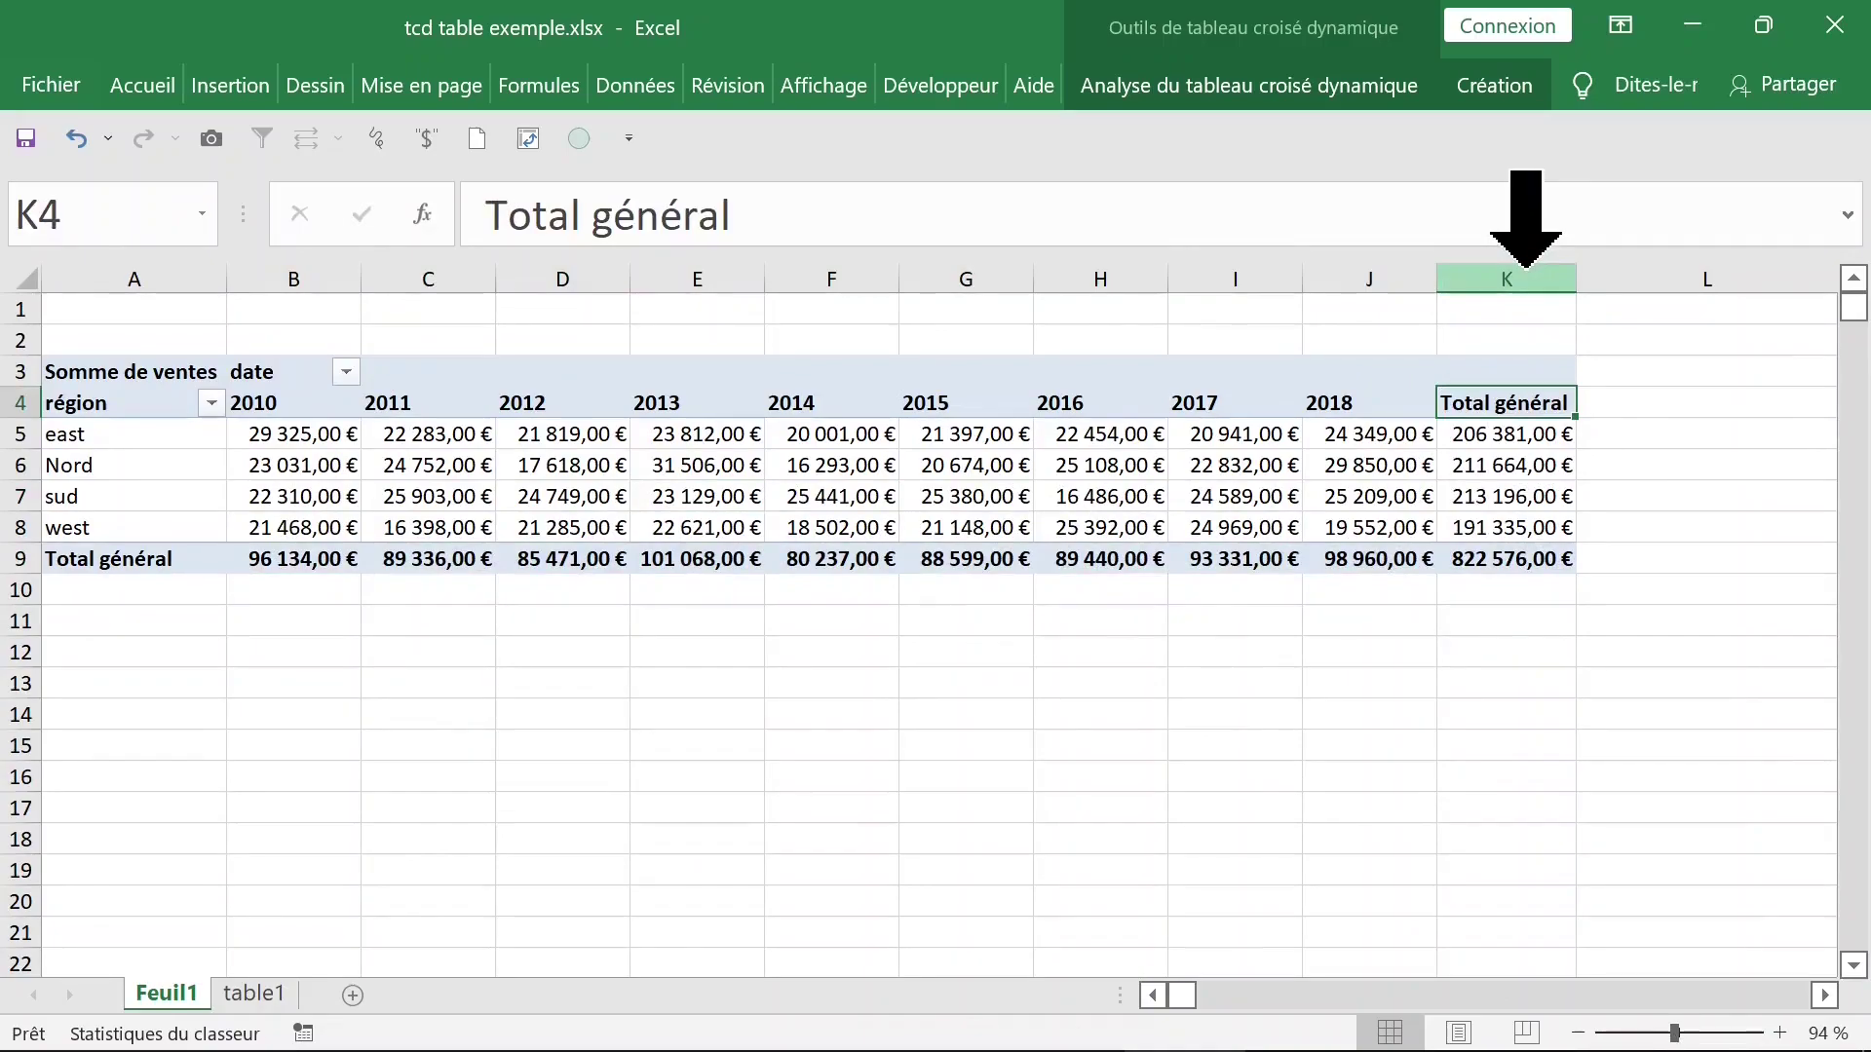
left_click(1526, 265)
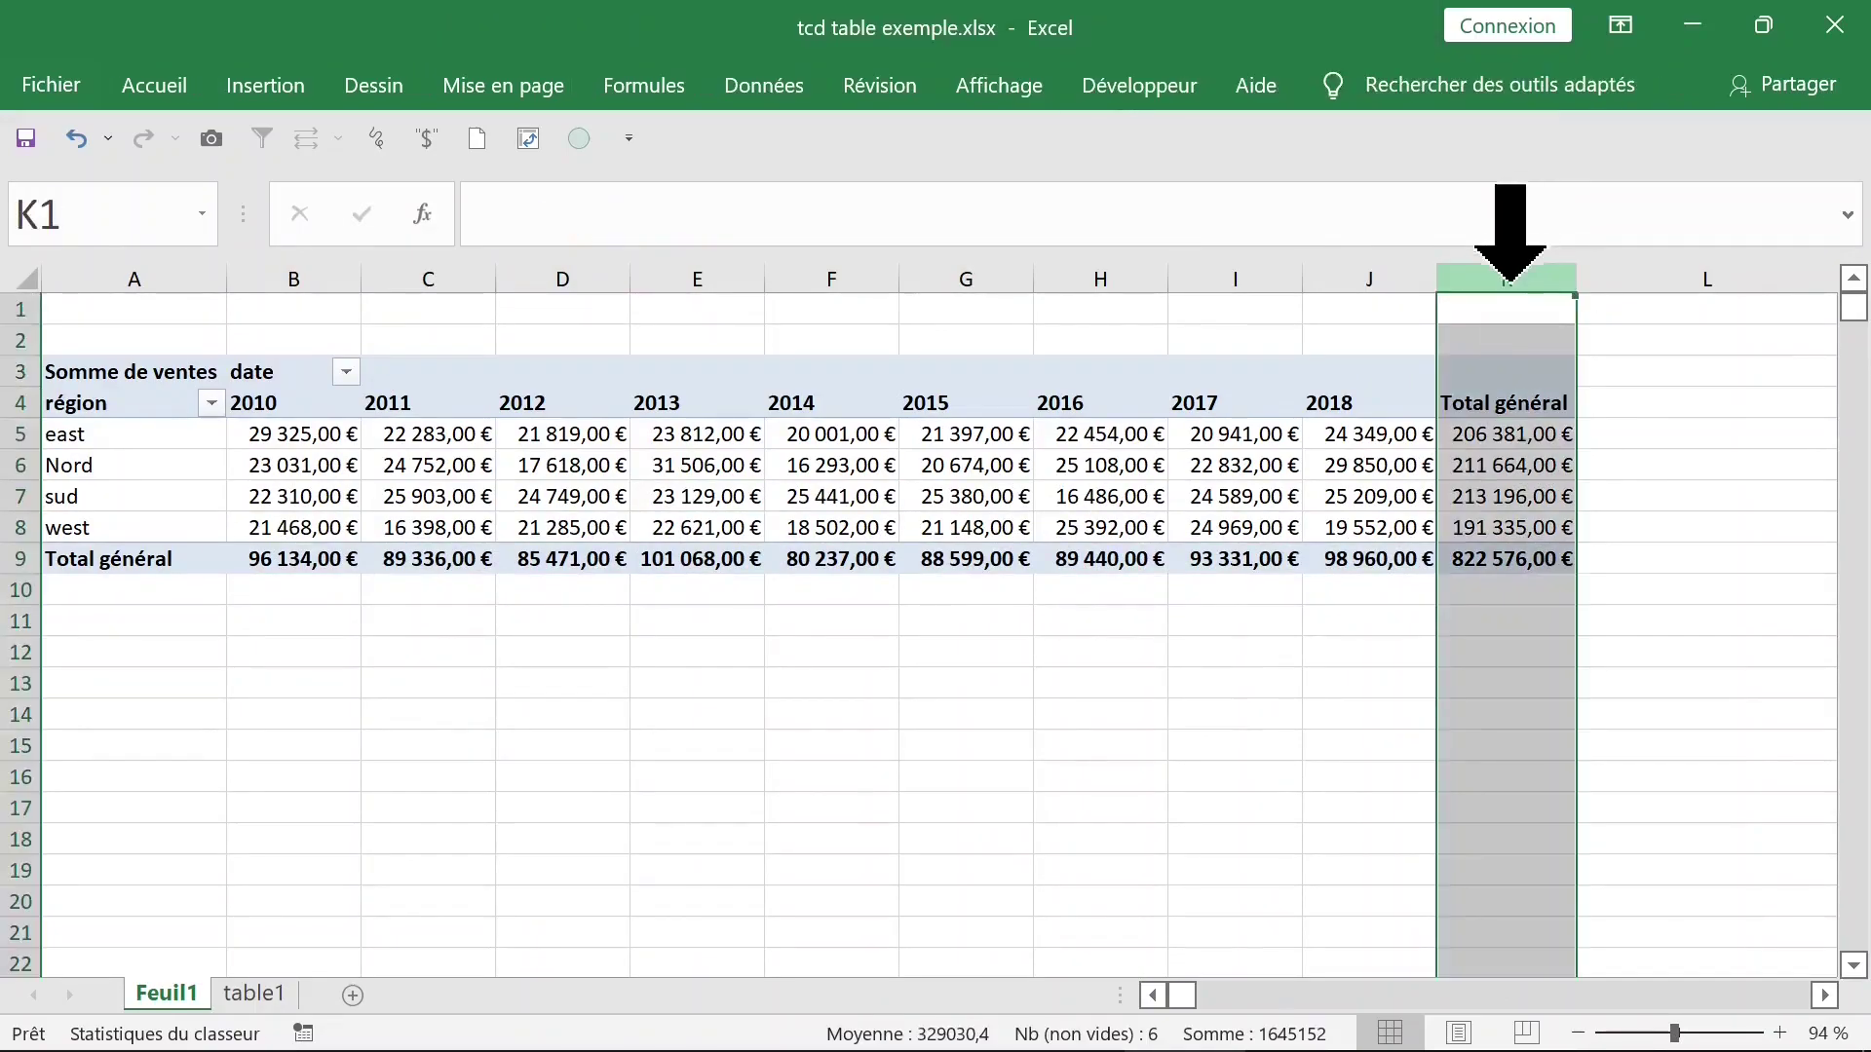
left_click(171, 458)
left_click(443, 760)
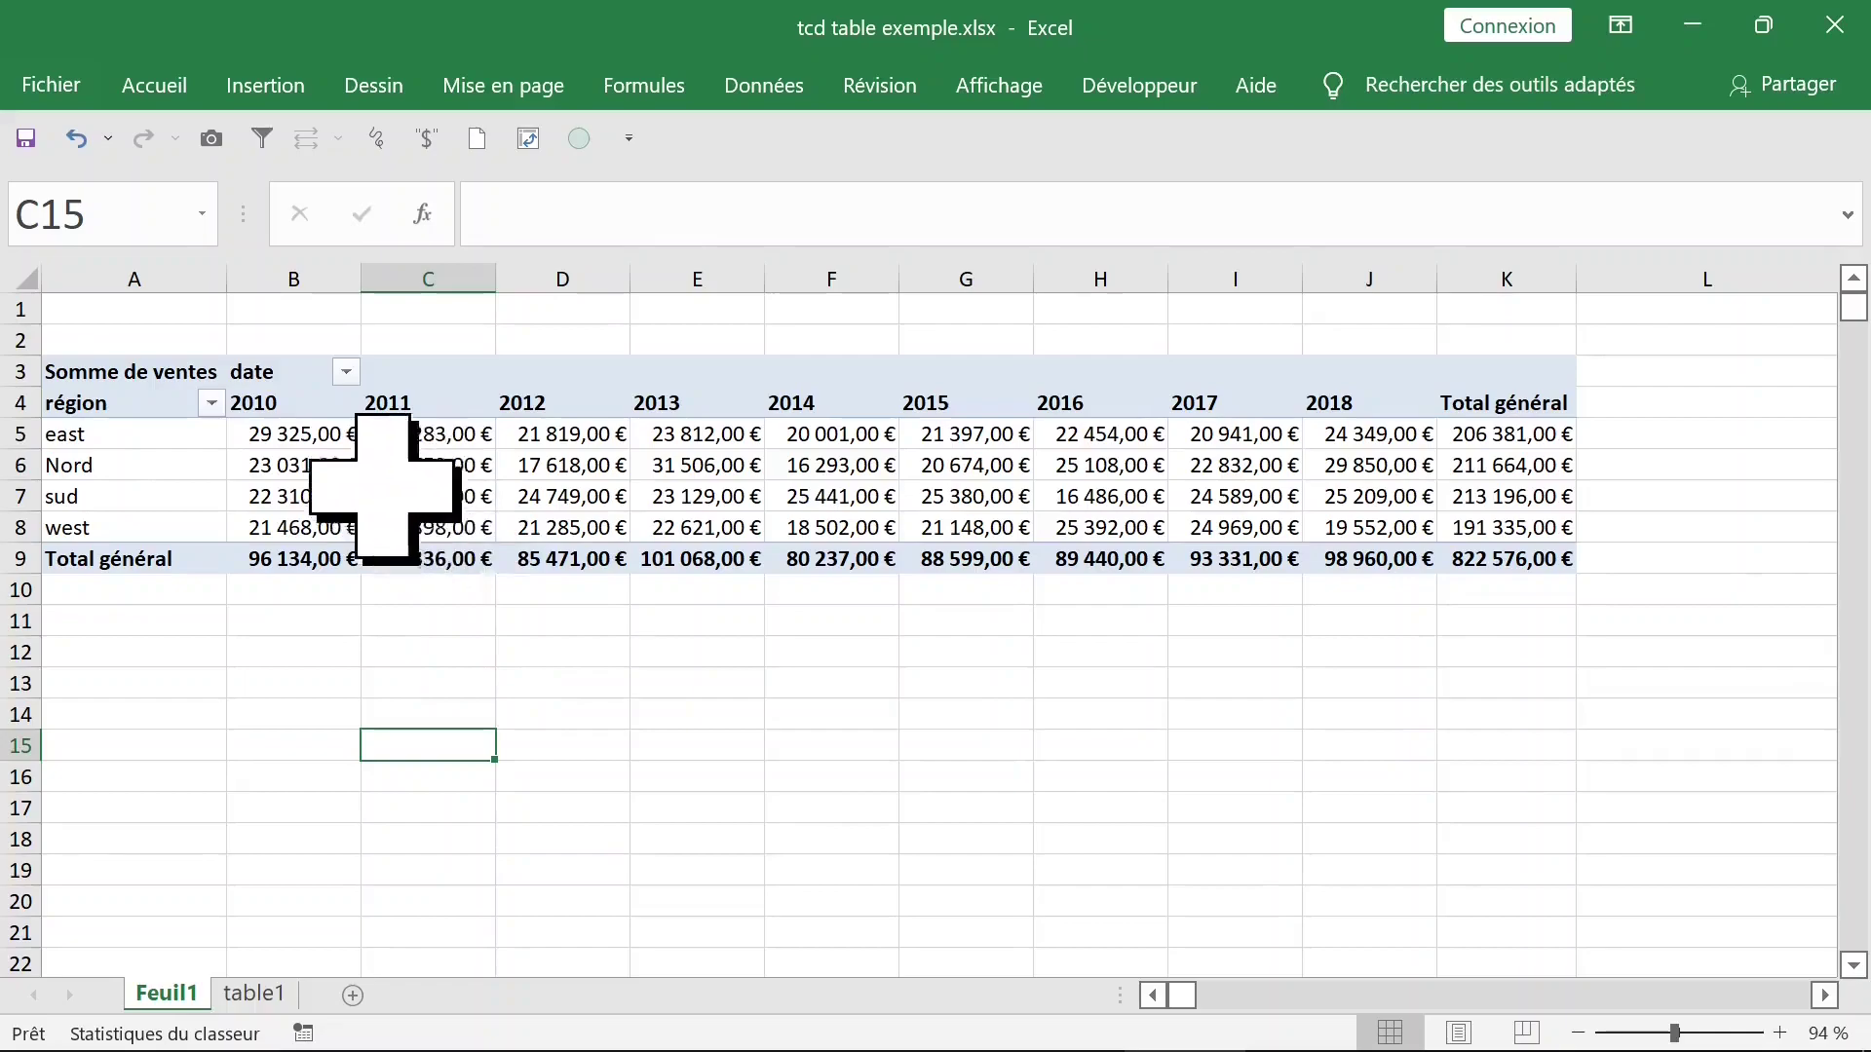
left_click(290, 470)
left_click_drag(293, 433, 1508, 507)
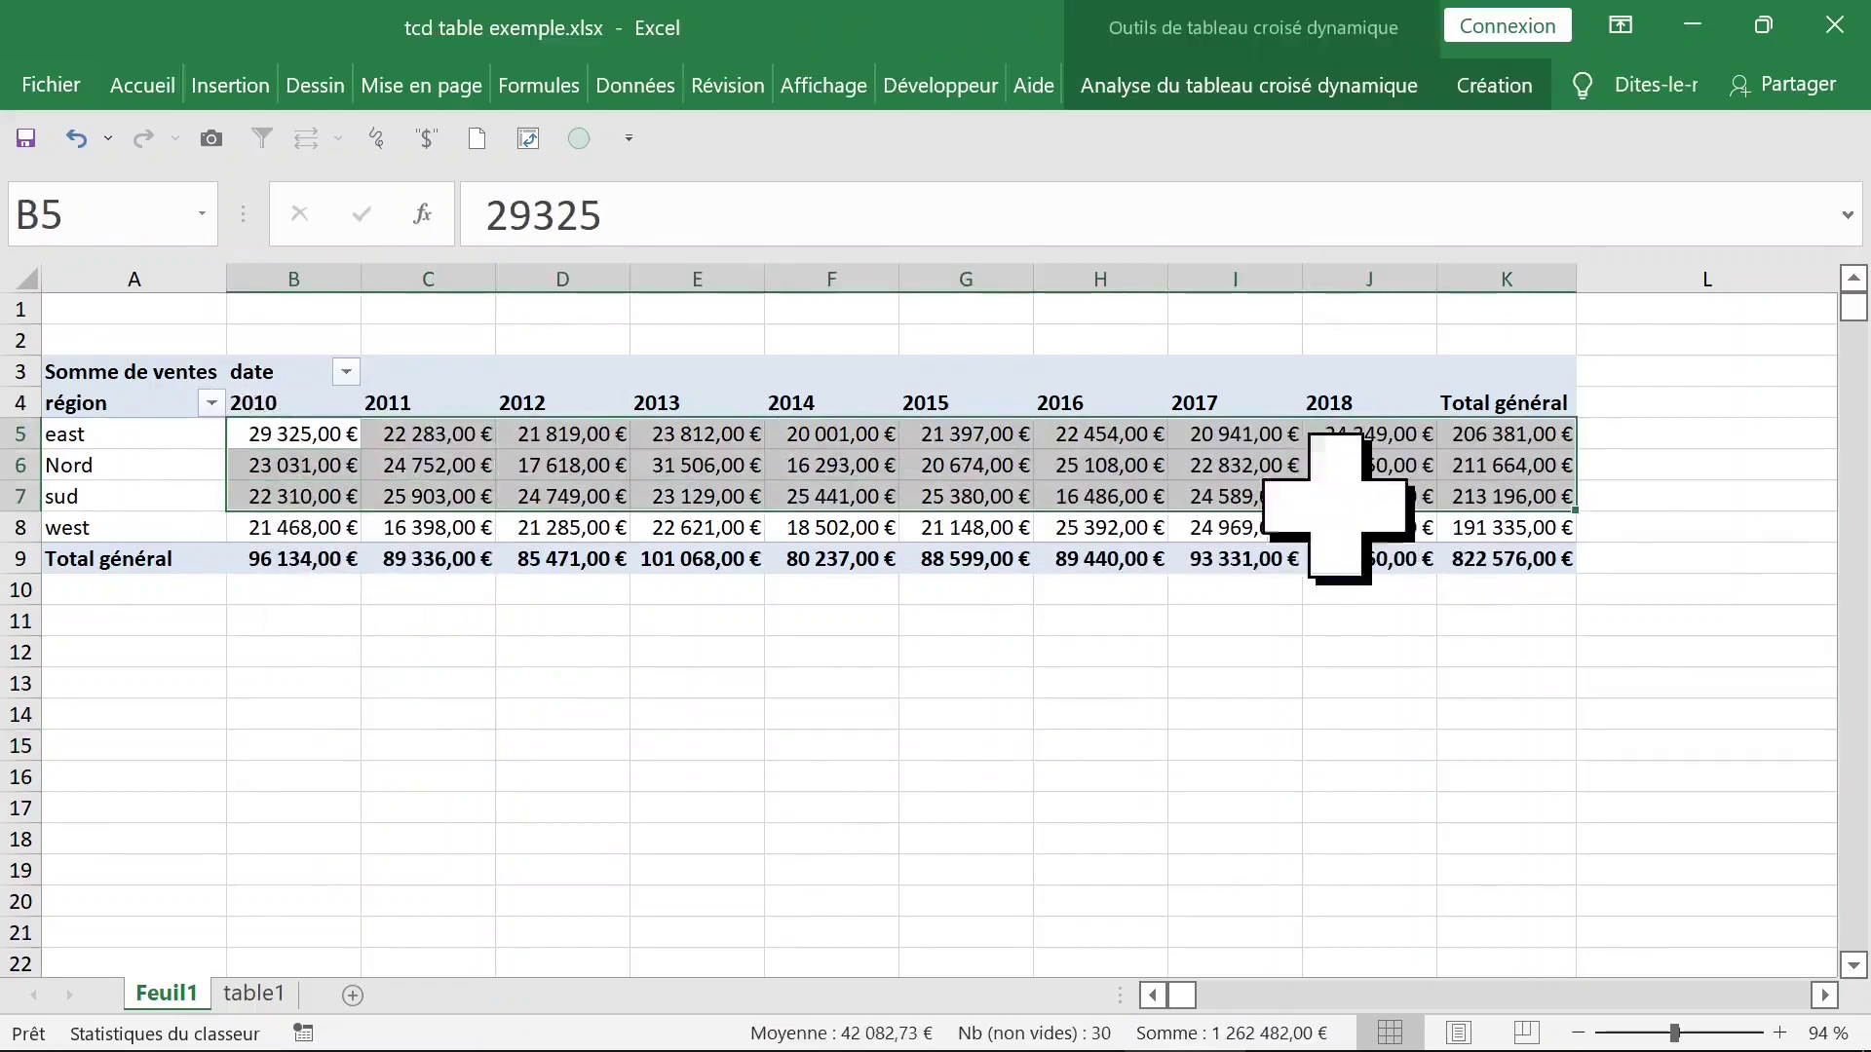
- Summarize the pivot table's ventes values by Max. instead of Somme, starting from east's 2010 value
left_click(292, 436)
right_click(294, 435)
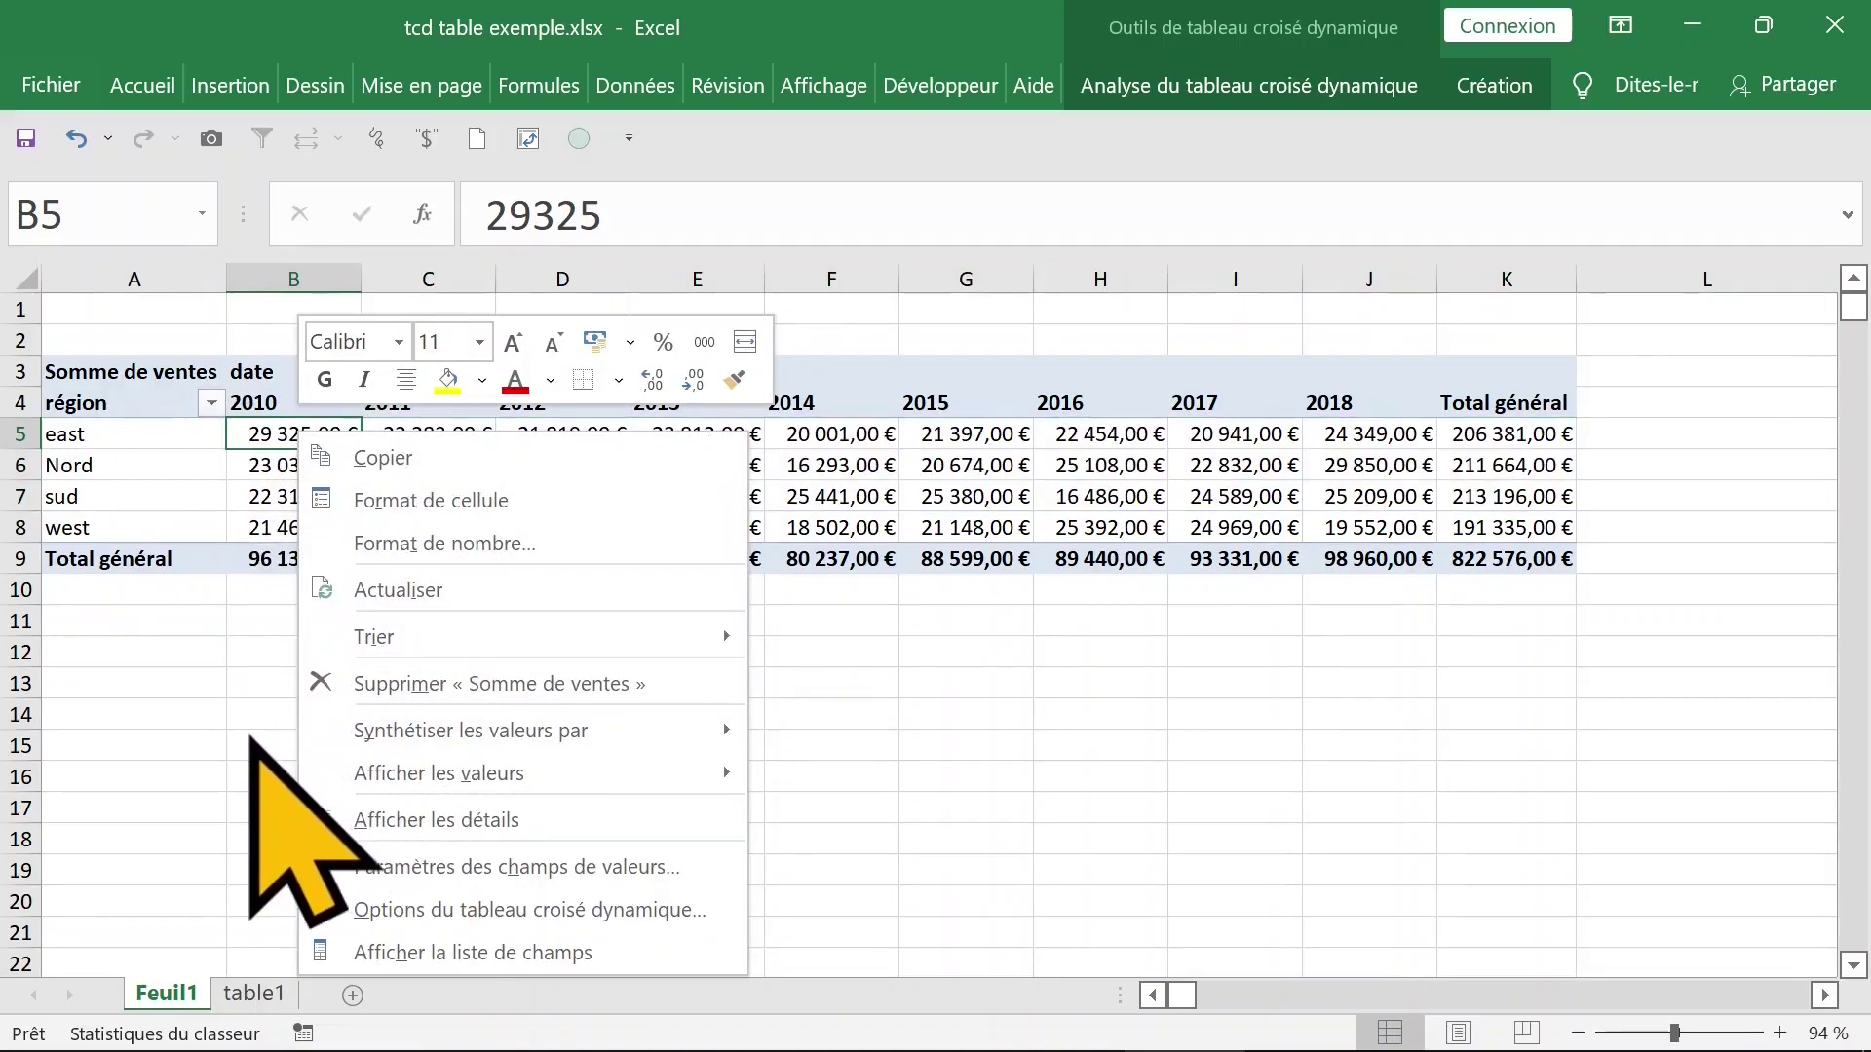
mouse_move(421, 742)
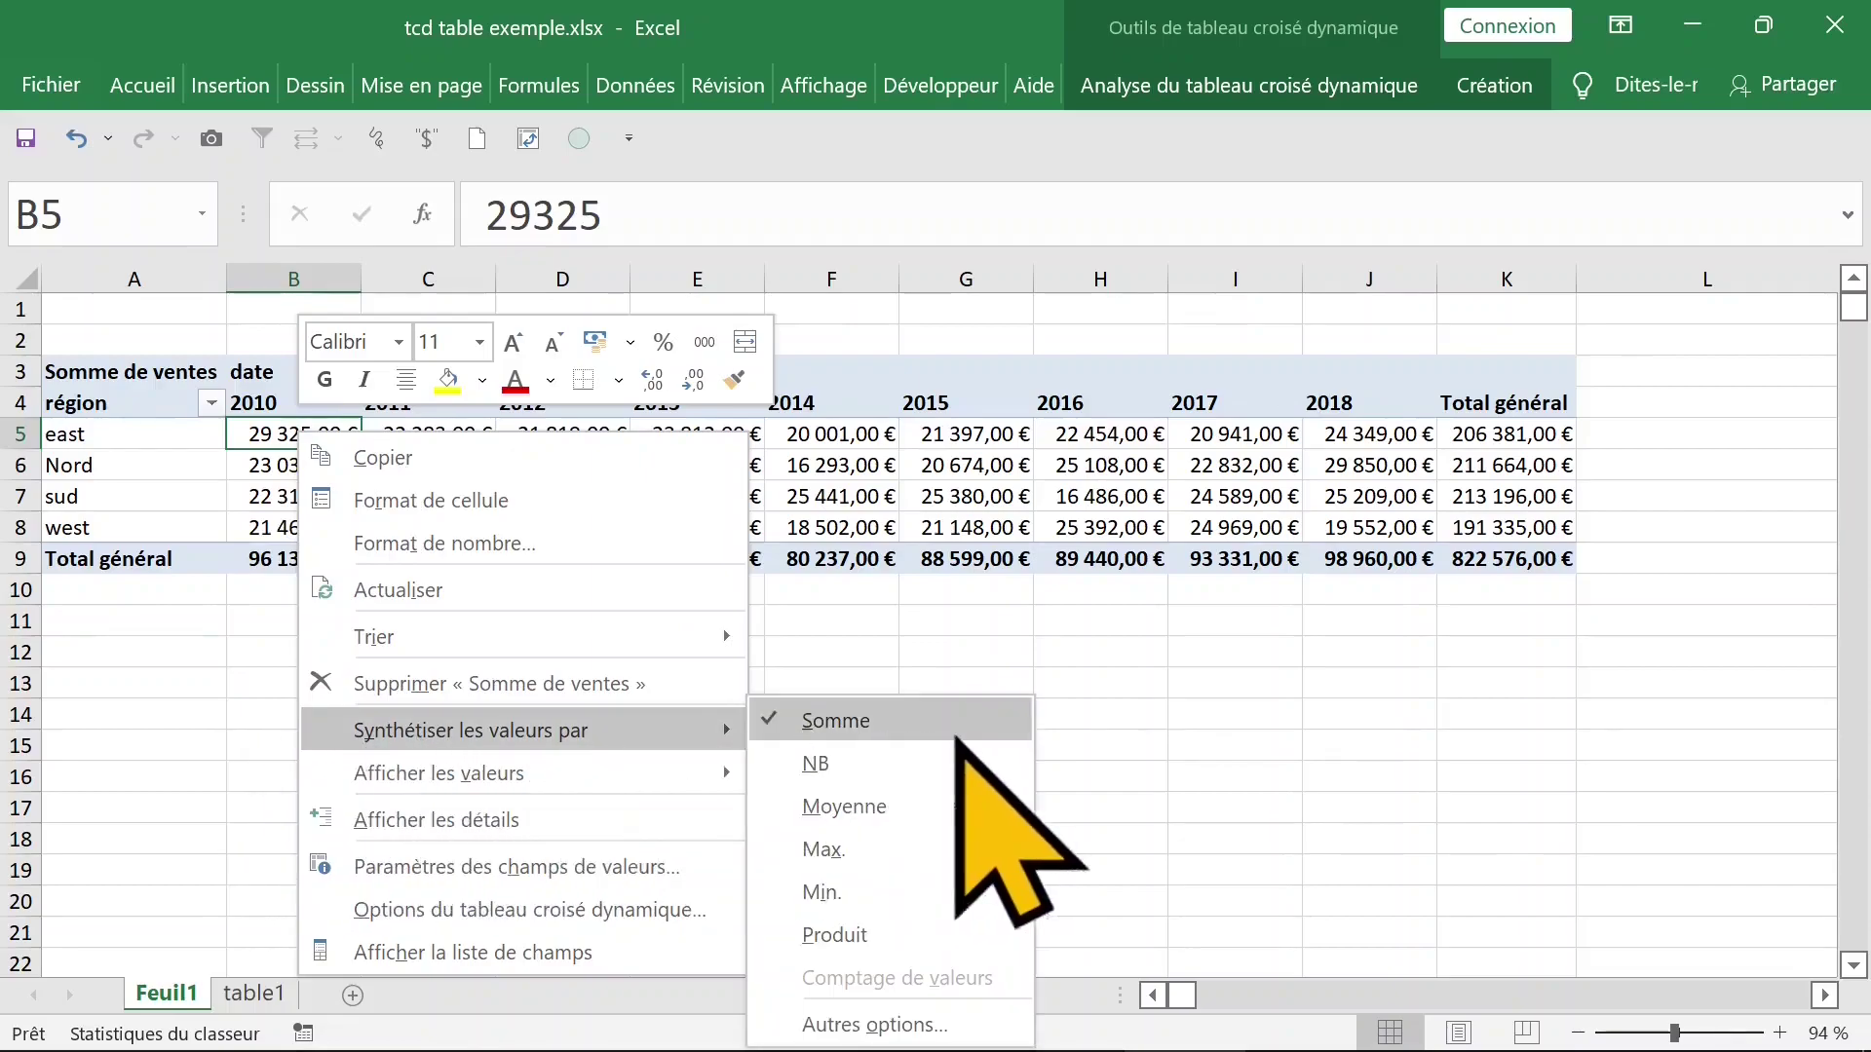
left_click(908, 864)
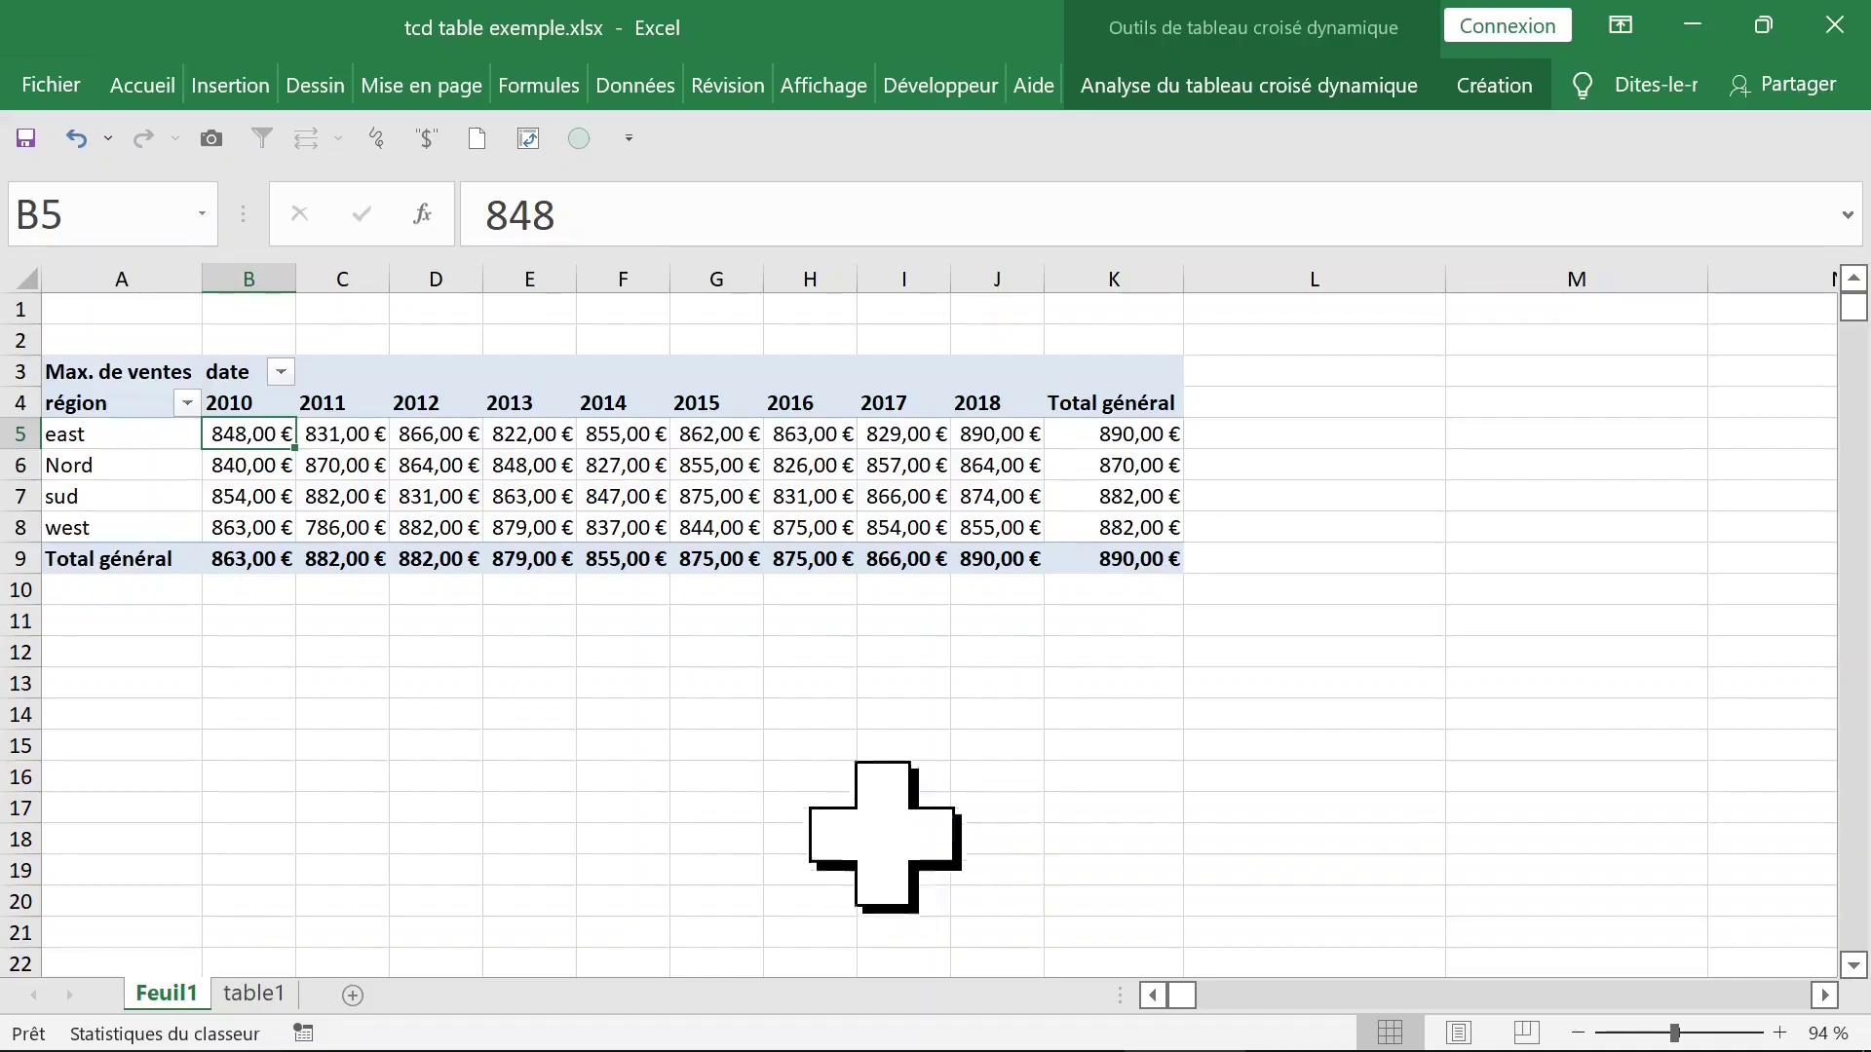
left_click(110, 434)
left_click(466, 445)
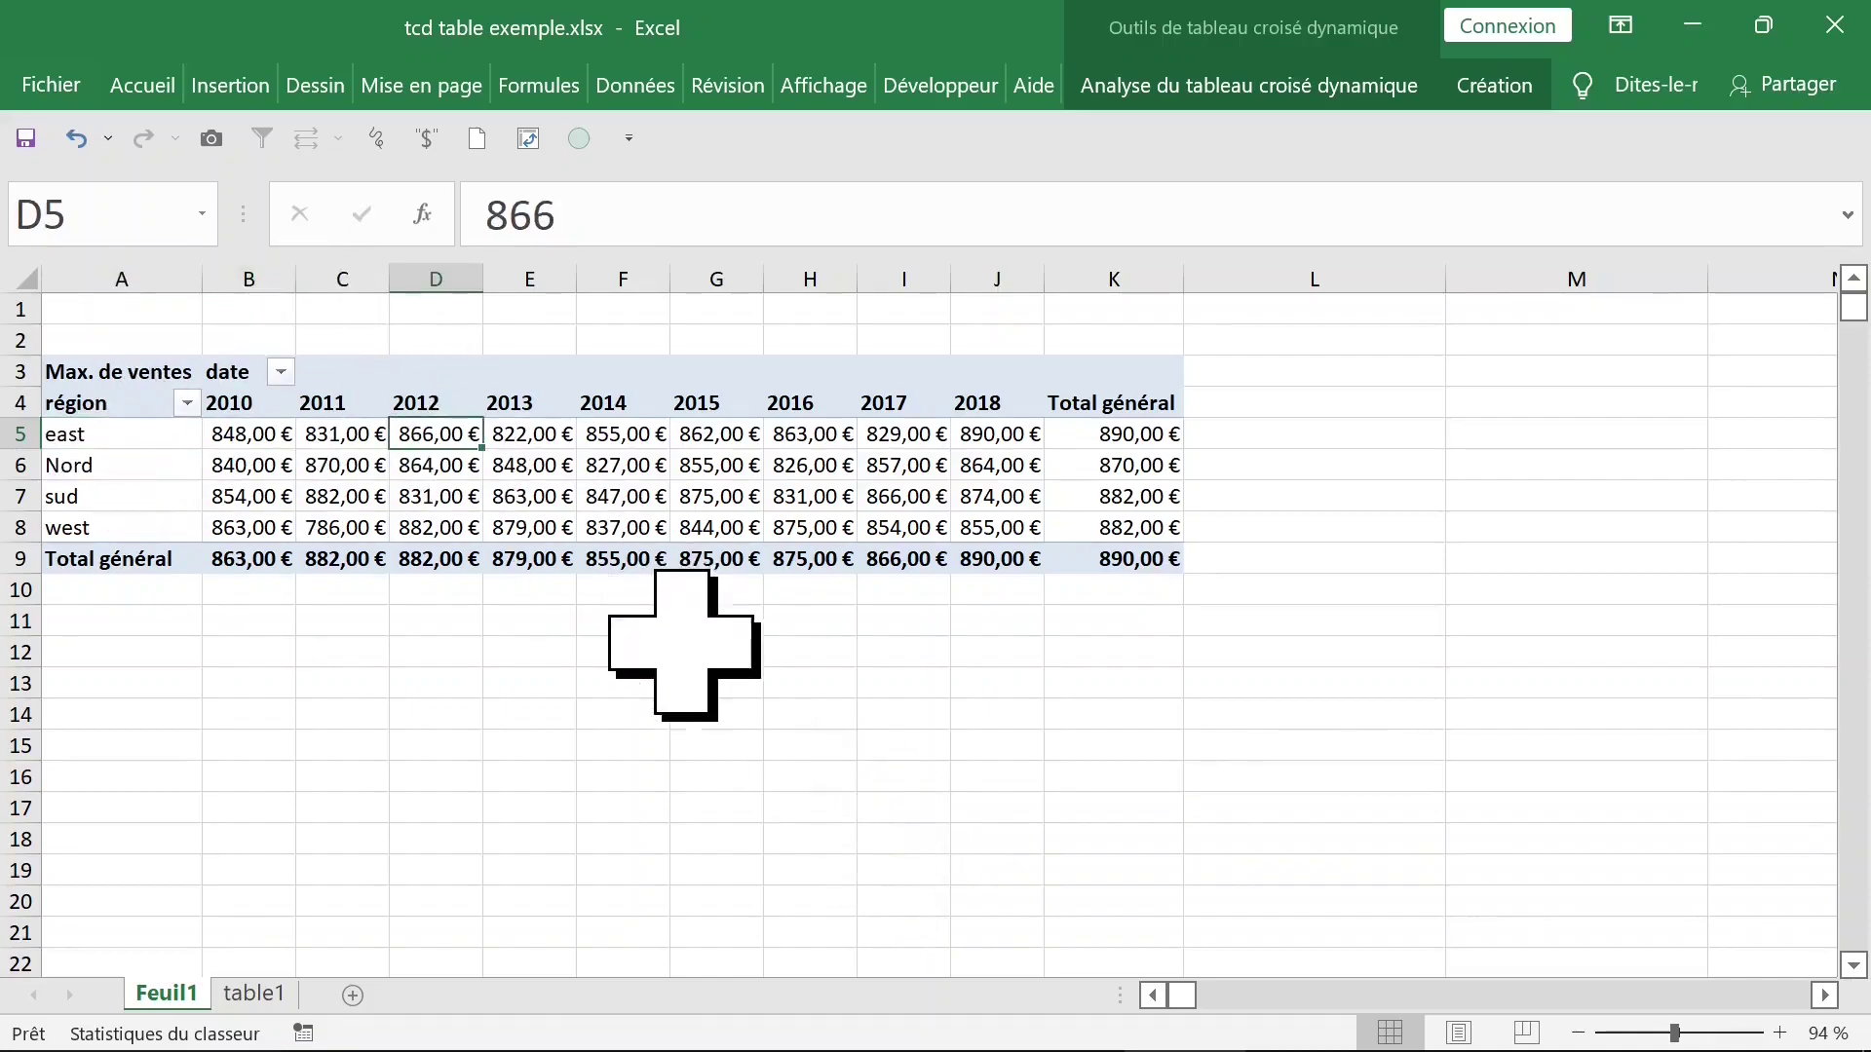